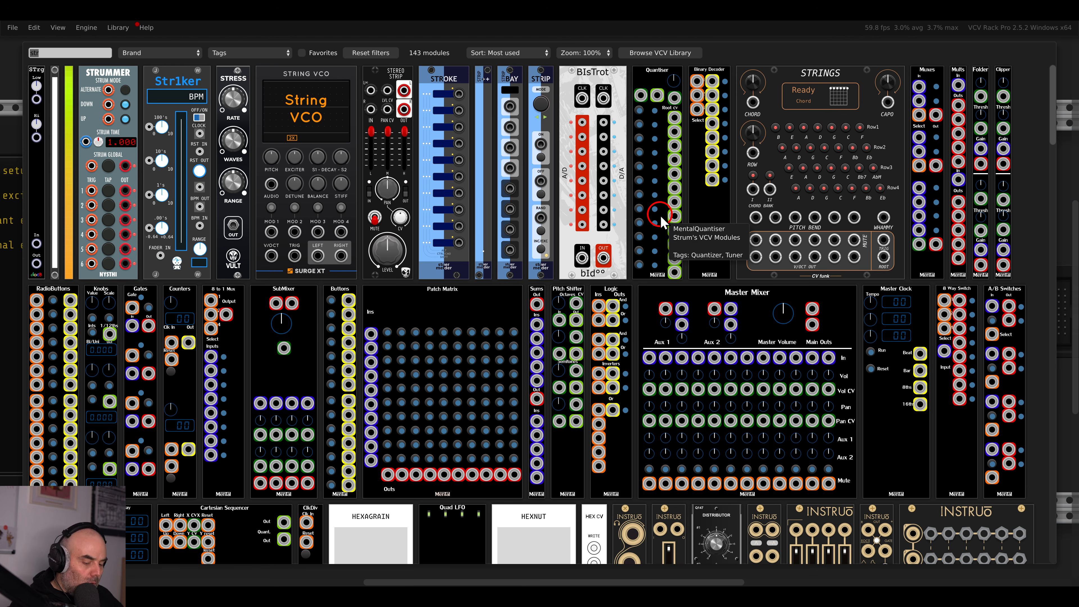
Search 'venom mix' and place the Venom VCA Mix 4 Stereo directly beside the String VCO.
text(mix)
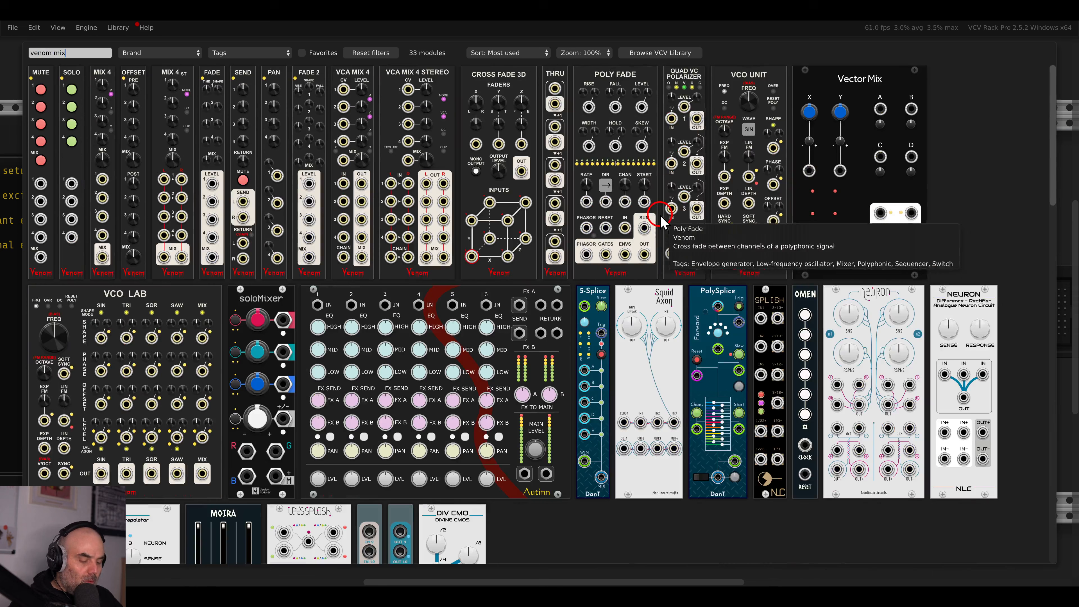
drag(429, 114, 704, 197)
drag(616, 442, 700, 489)
key(Escape)
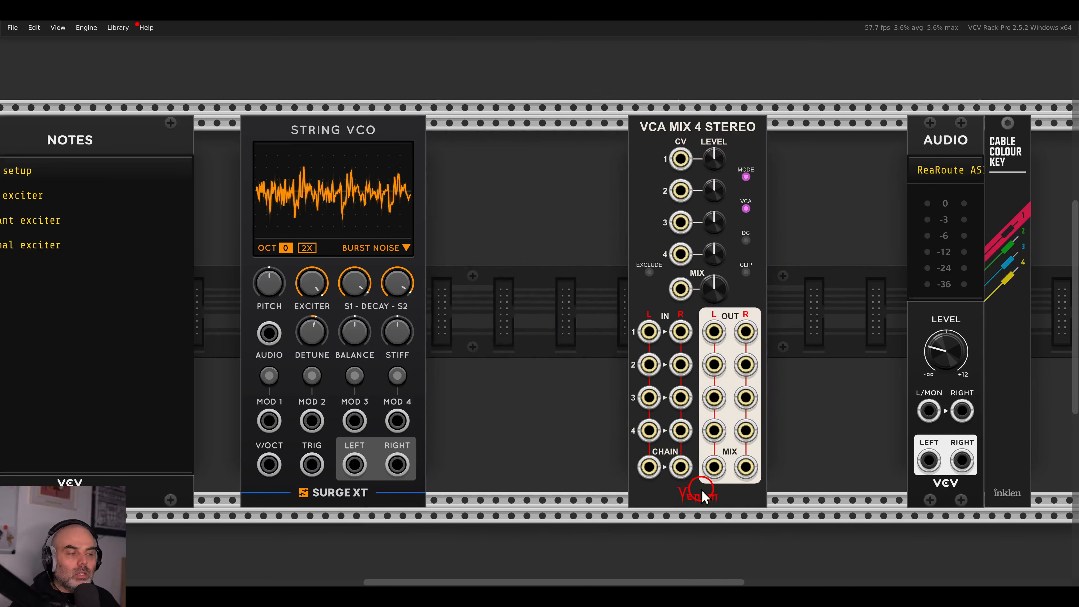
drag(802, 285, 727, 290)
drag(680, 160, 540, 159)
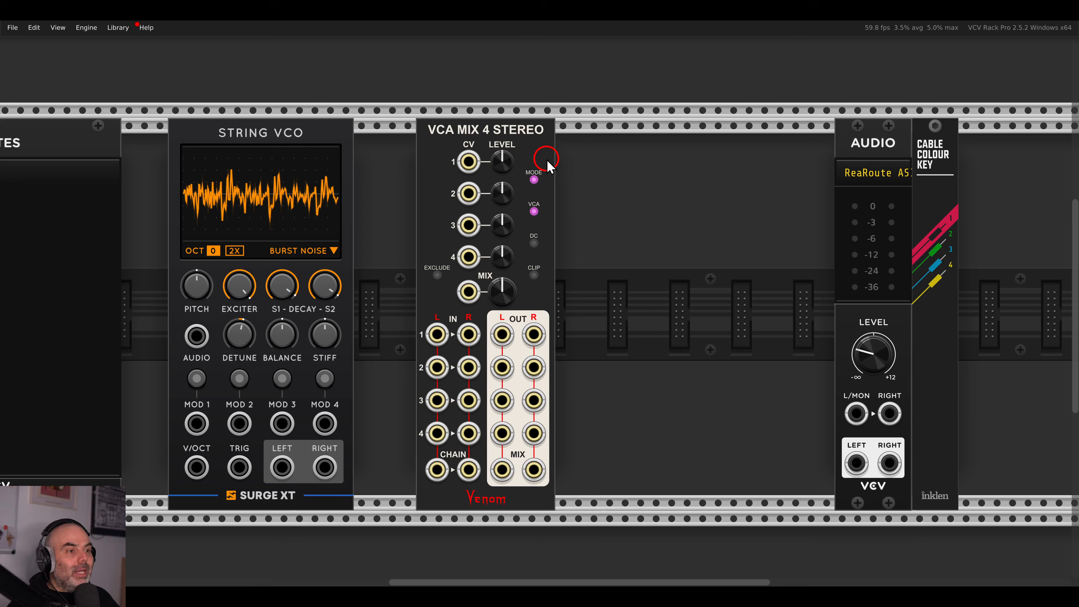
Attach a Mix Solo expander to the VCA Mix 4 Stereo.
right_click(529, 150)
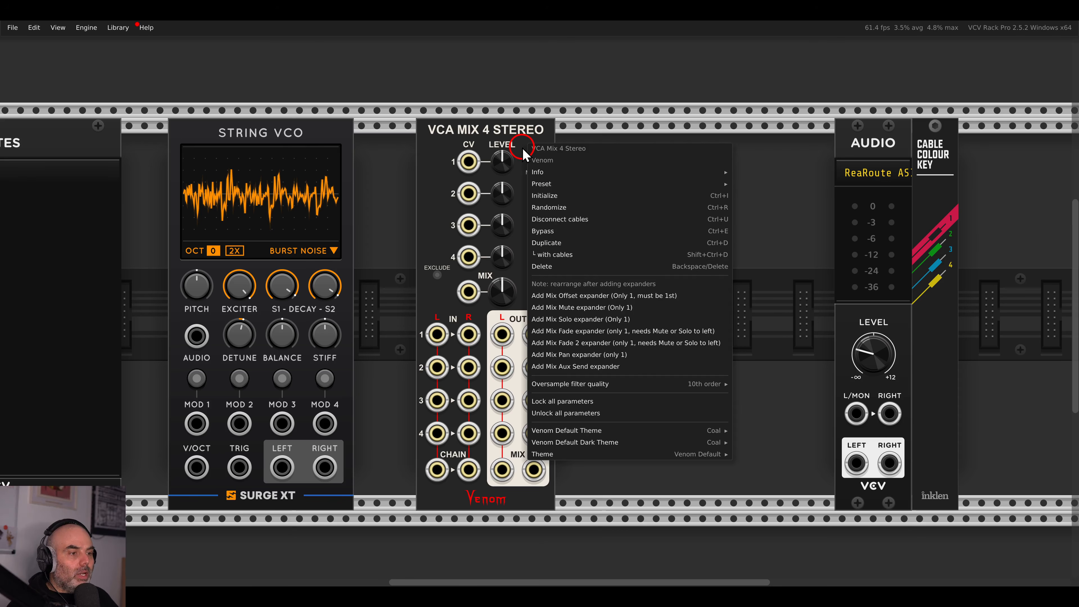
click(604, 308)
click(586, 319)
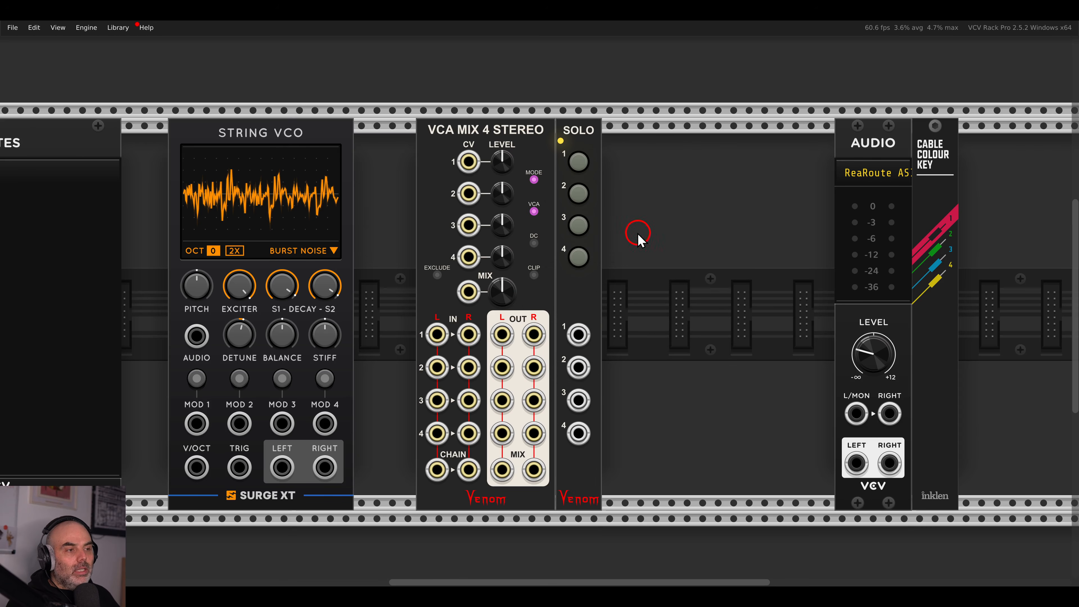
Toggle solo on channels 1–4 to test it, then attach a Mix Aux Send expander.
click(579, 163)
click(579, 165)
click(579, 194)
click(580, 195)
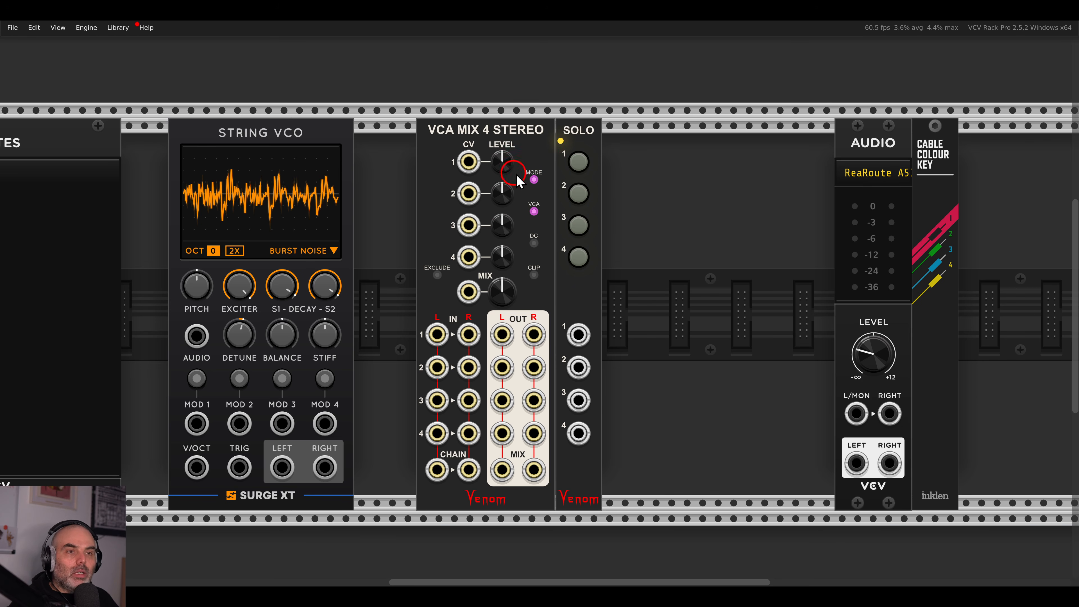
click(579, 227)
click(579, 228)
click(579, 253)
click(580, 254)
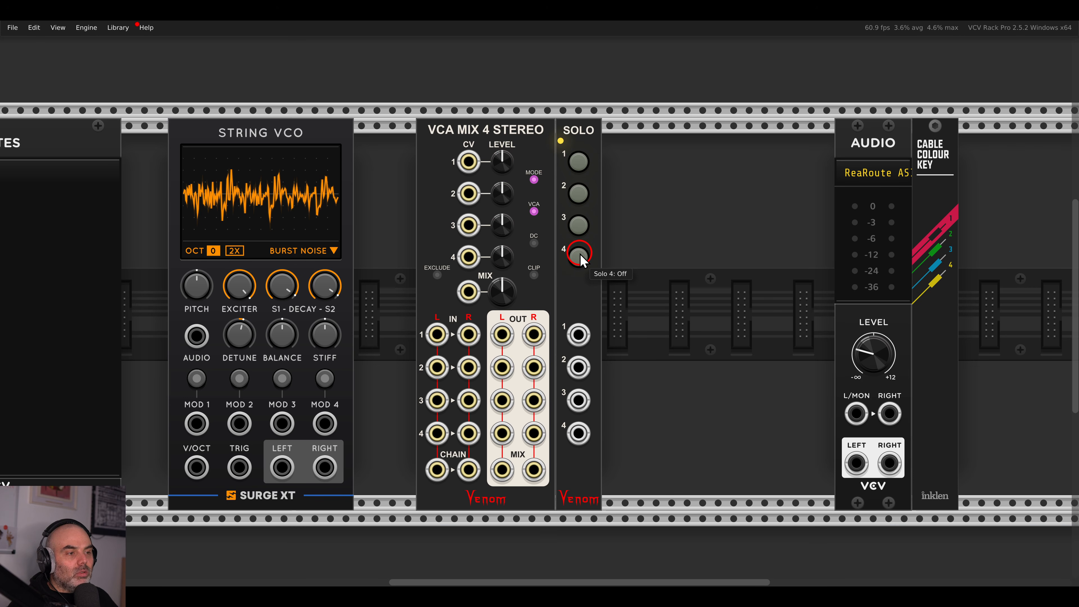
right_click(522, 141)
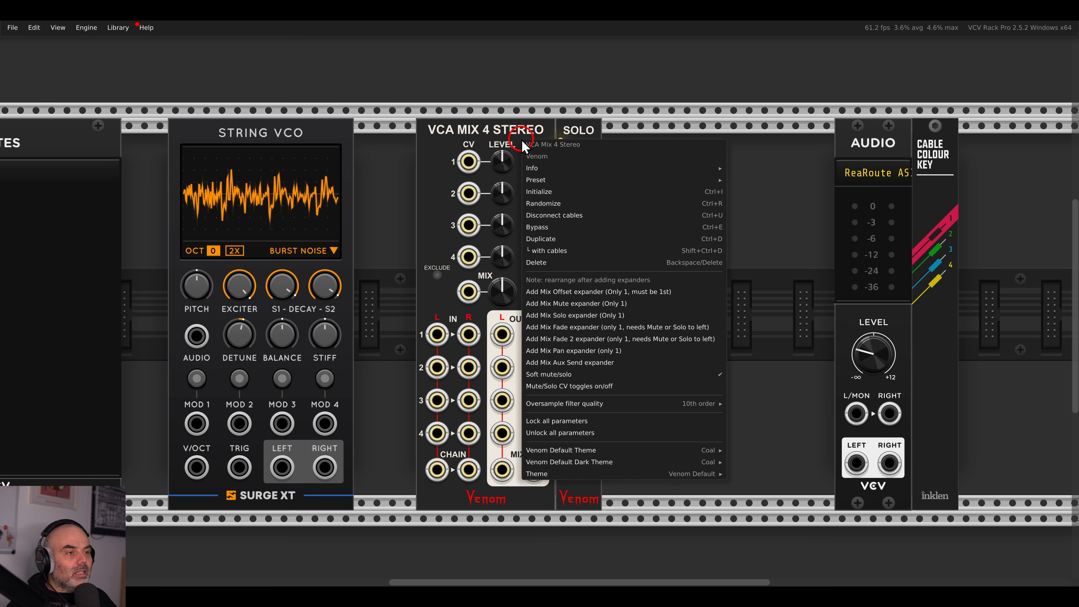
click(531, 363)
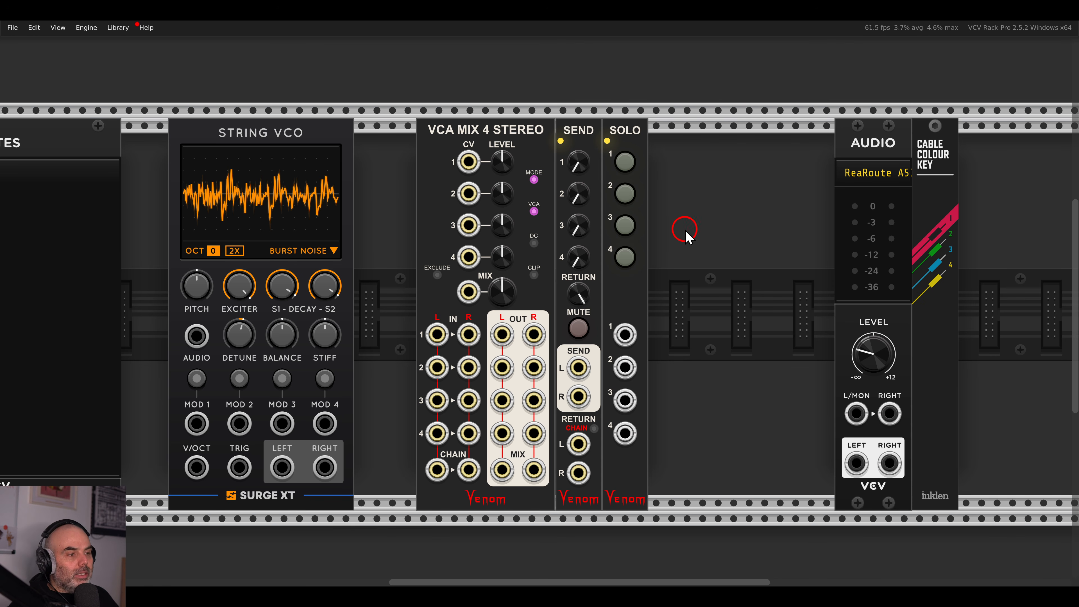
Add a Valley Plateau reverb module to the rack.
right_click(685, 236)
key(BackSpace)
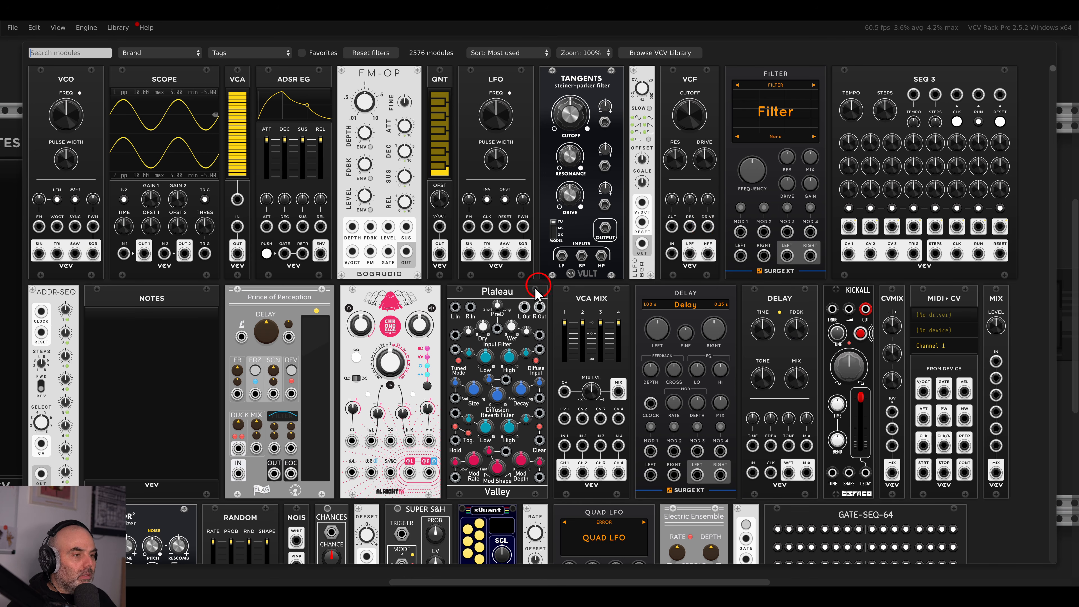
click(487, 304)
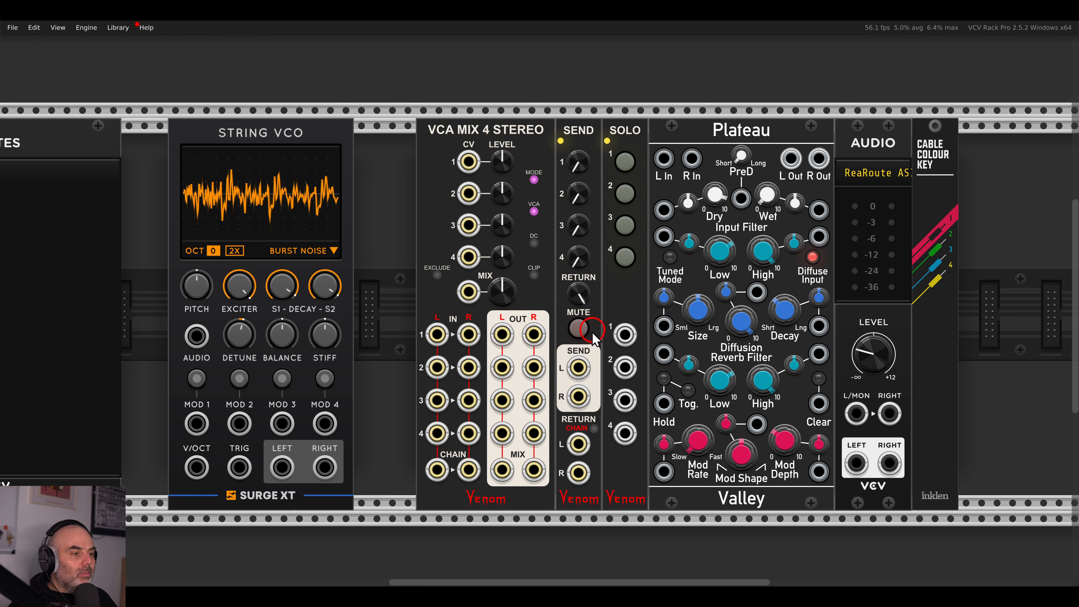
Cable SEND L/R into Plateau's inputs and Plateau's L/R Out into RETURN L/R.
drag(579, 367, 578, 397)
drag(579, 443, 790, 158)
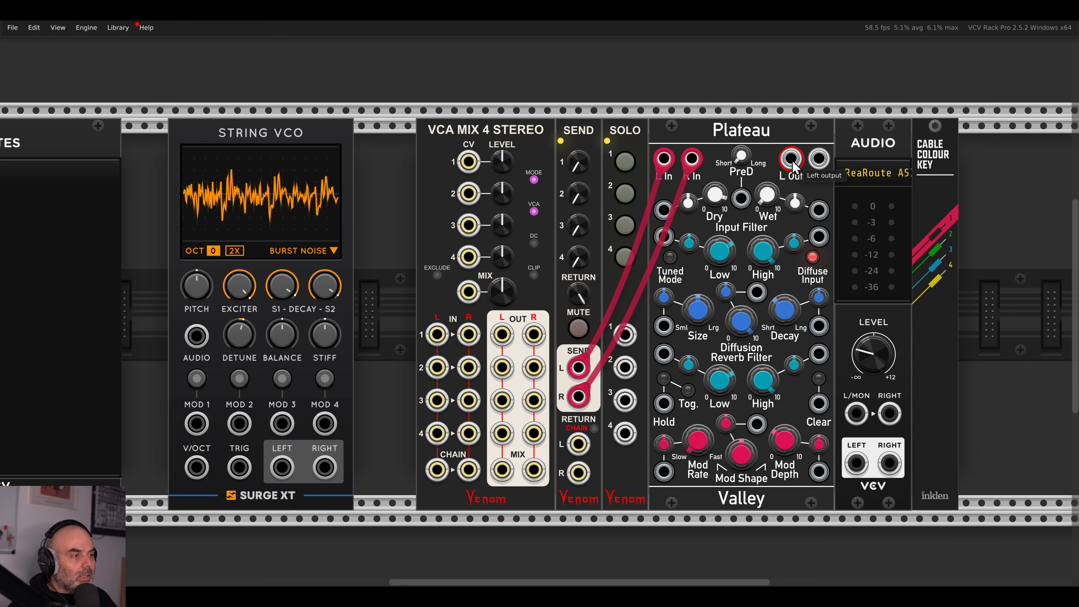
drag(578, 469, 822, 173)
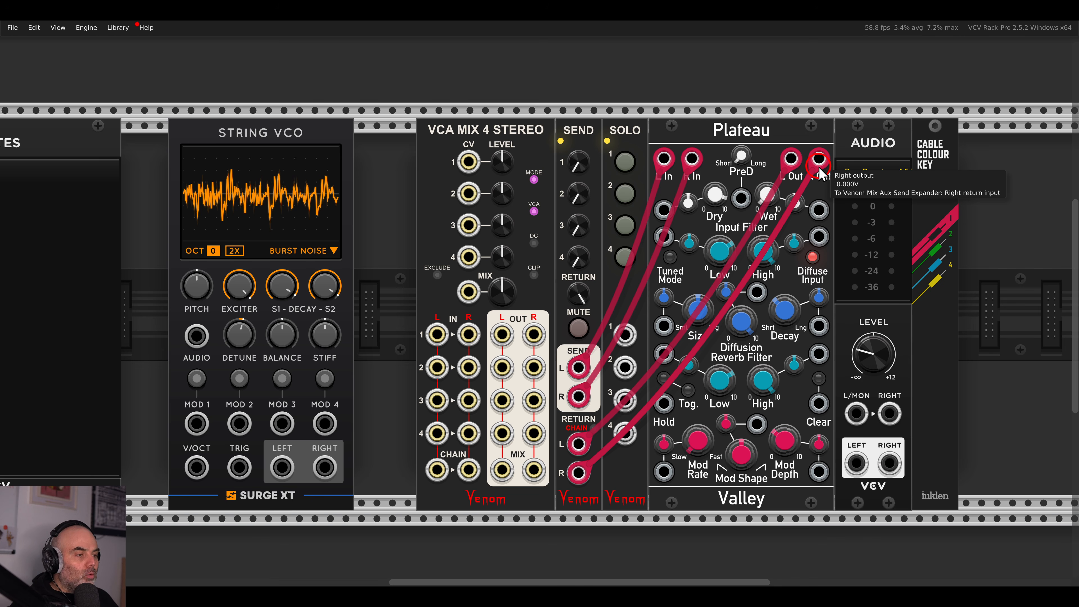
scroll(763, 251, up, 2)
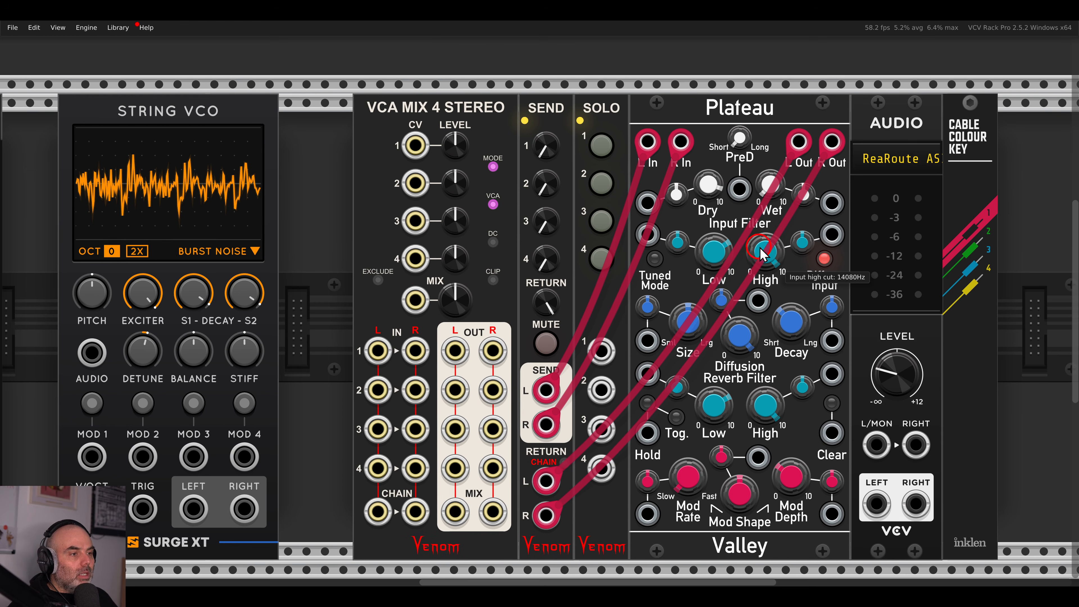
drag(741, 220, 740, 217)
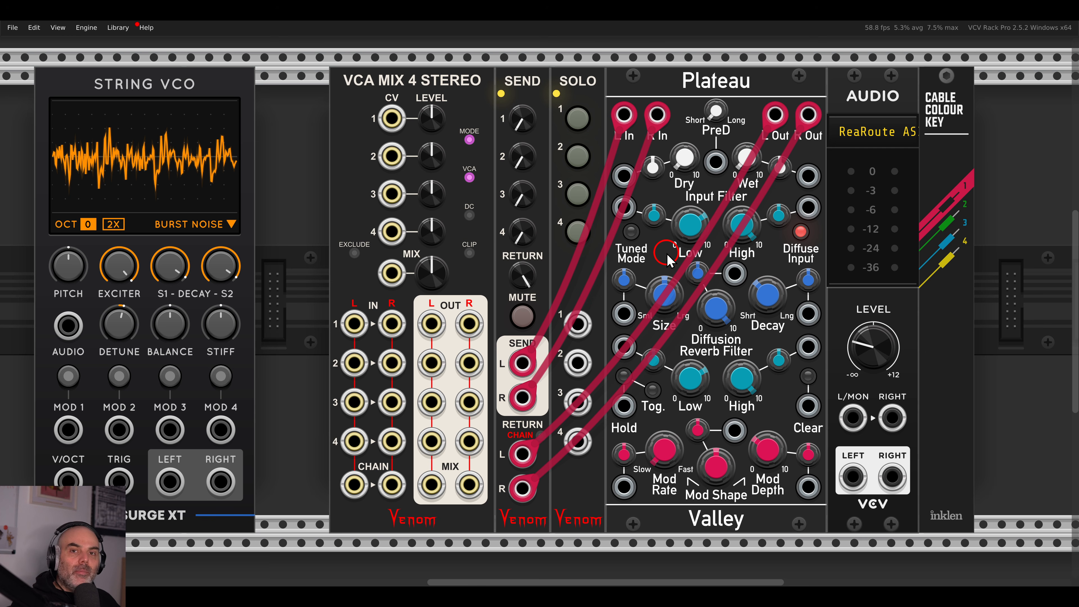
Raise Plateau's Wet to about 22% and set its input low cut to 1824.5Hz.
drag(749, 165, 746, 124)
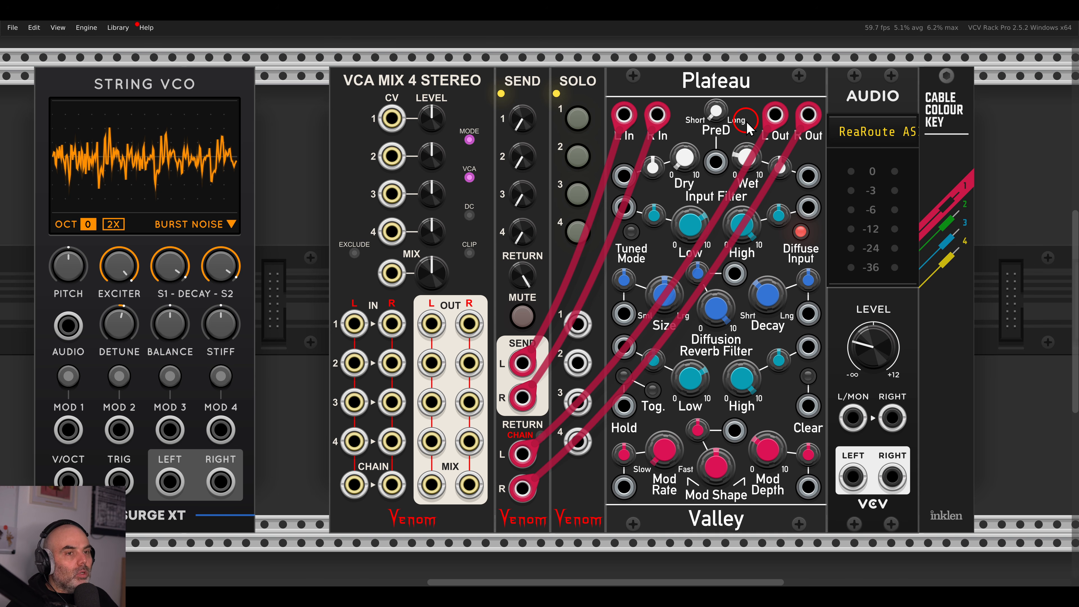
scroll(701, 174, down, 2)
scroll(660, 187, down, 3)
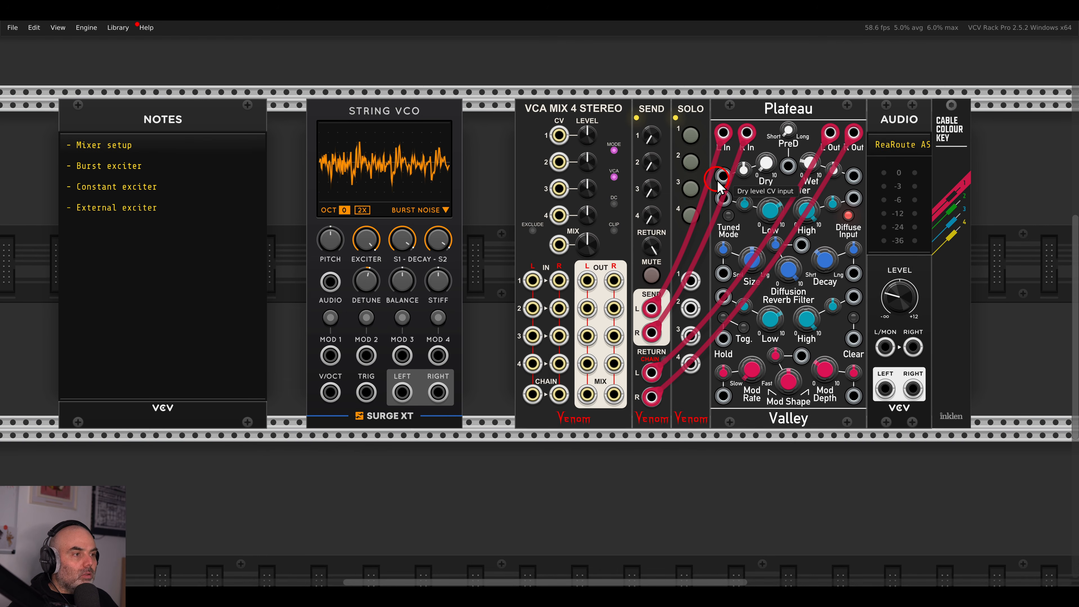
drag(718, 188, 742, 196)
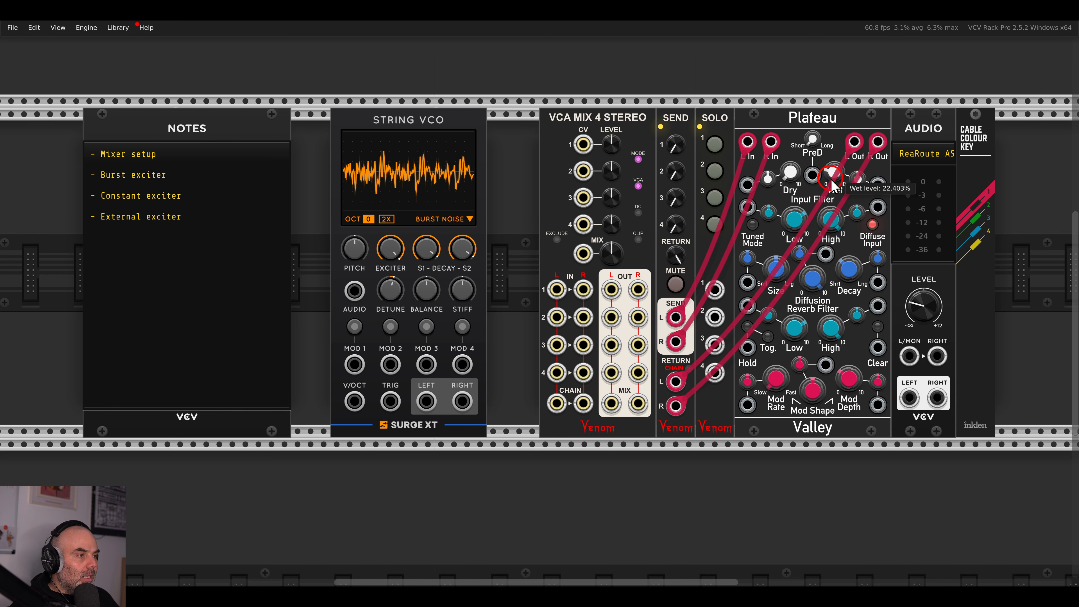
drag(814, 152, 854, 201)
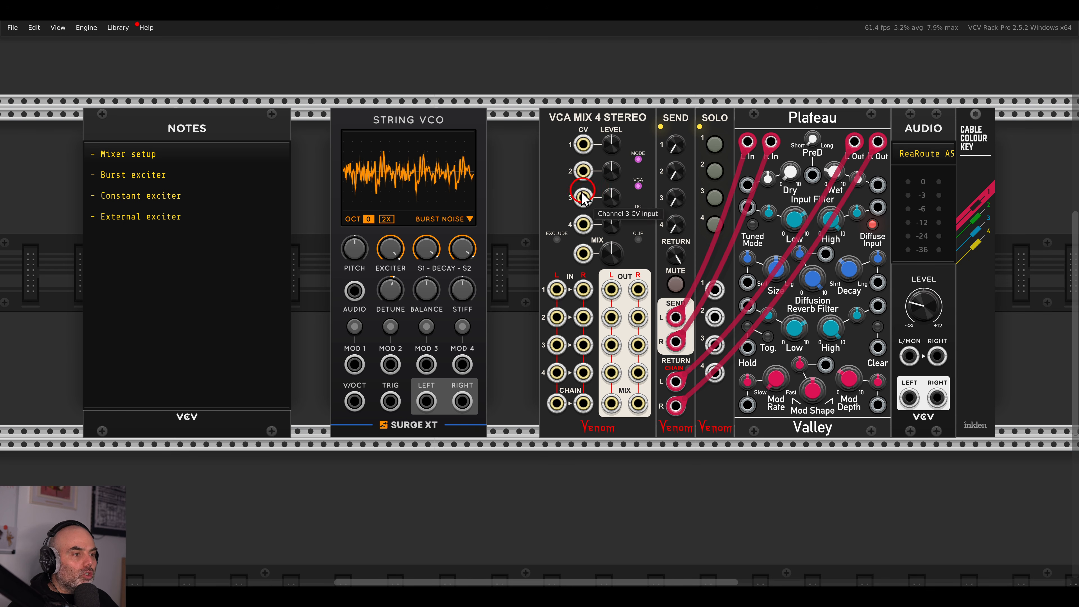
drag(513, 233, 561, 234)
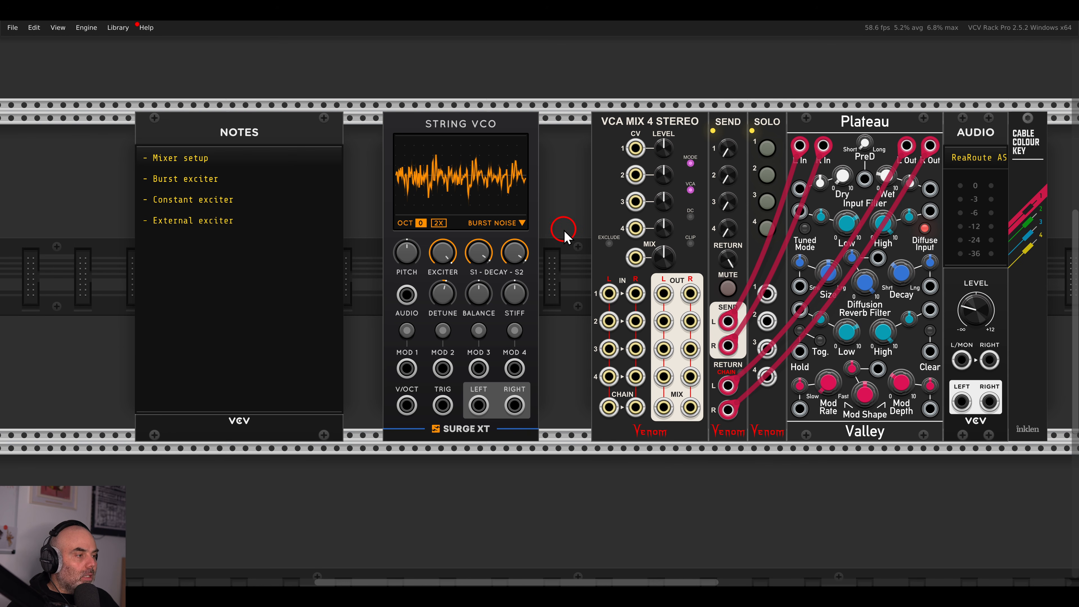
scroll(472, 234, up, 1)
drag(455, 199, 537, 243)
scroll(509, 256, up, 1)
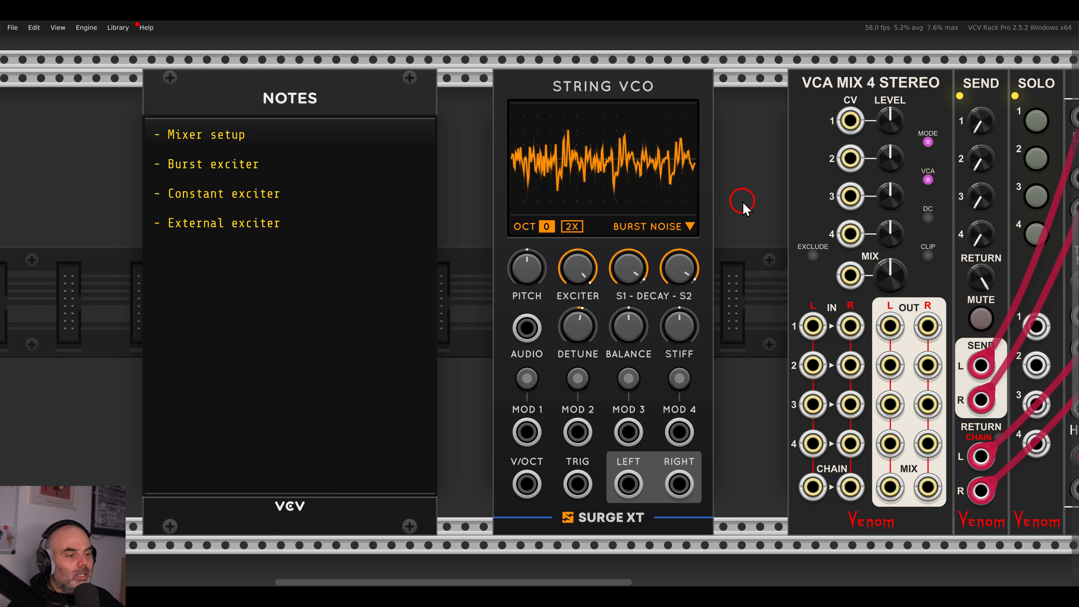
scroll(743, 206, down, 2)
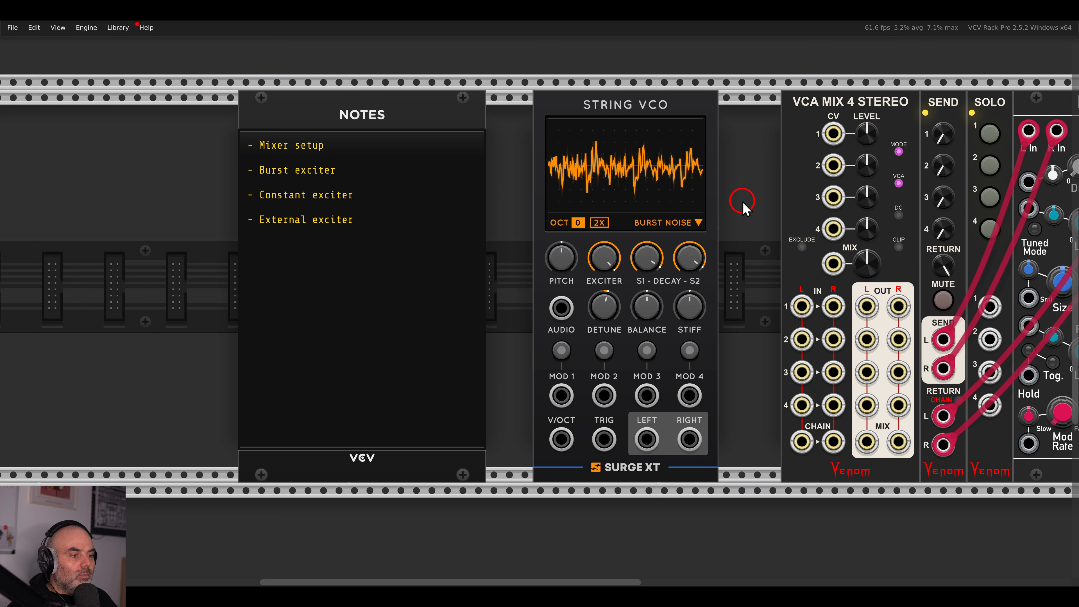
drag(752, 204, 734, 202)
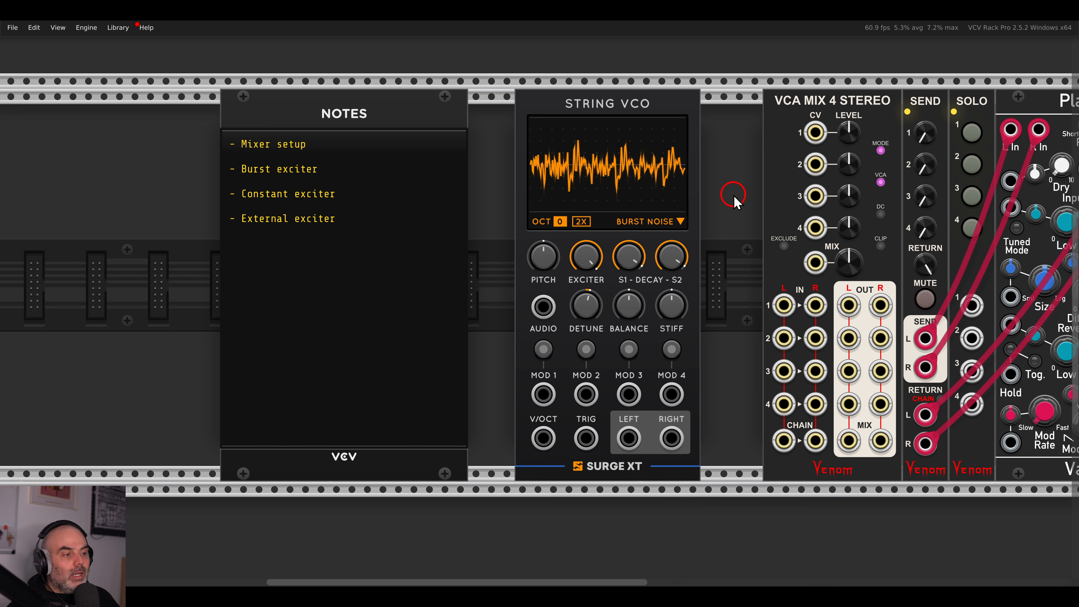
Cable the String VCO's LEFT output to mixer IN 1 L and shift the Notes module left.
drag(629, 438, 782, 309)
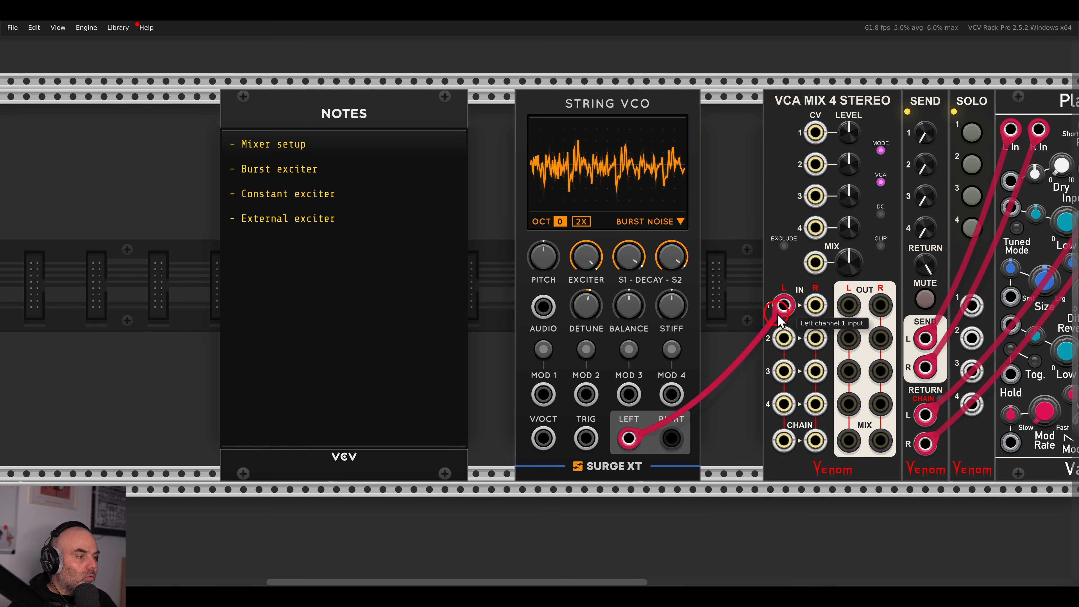
drag(695, 275, 781, 278)
drag(526, 109, 341, 114)
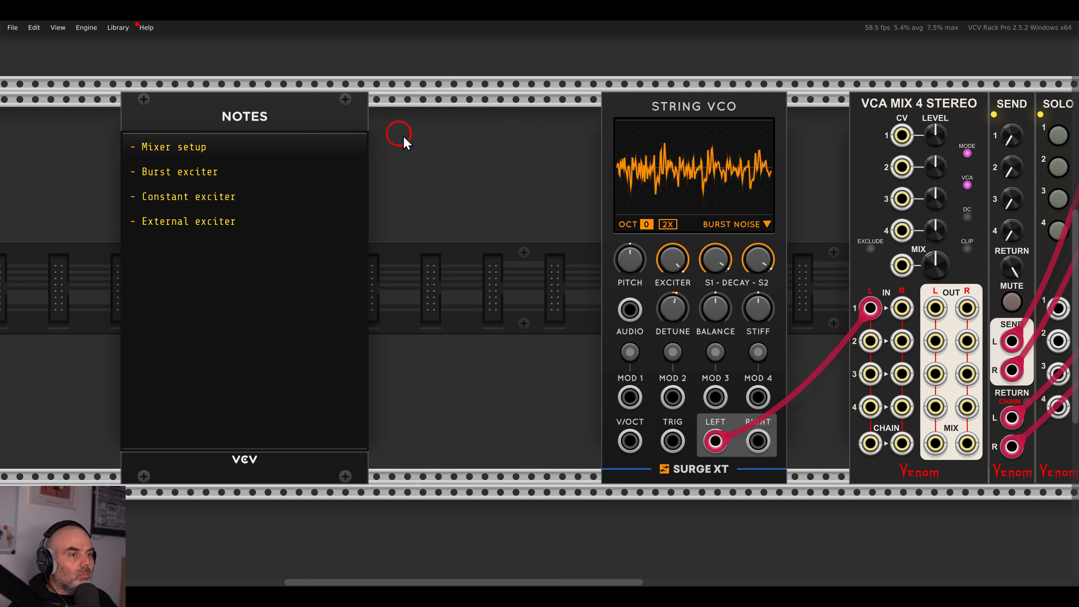
Add a VCV Push module, patch its TRIG into the String VCO's TRIG, and pluck.
right_click(434, 144)
text(push)
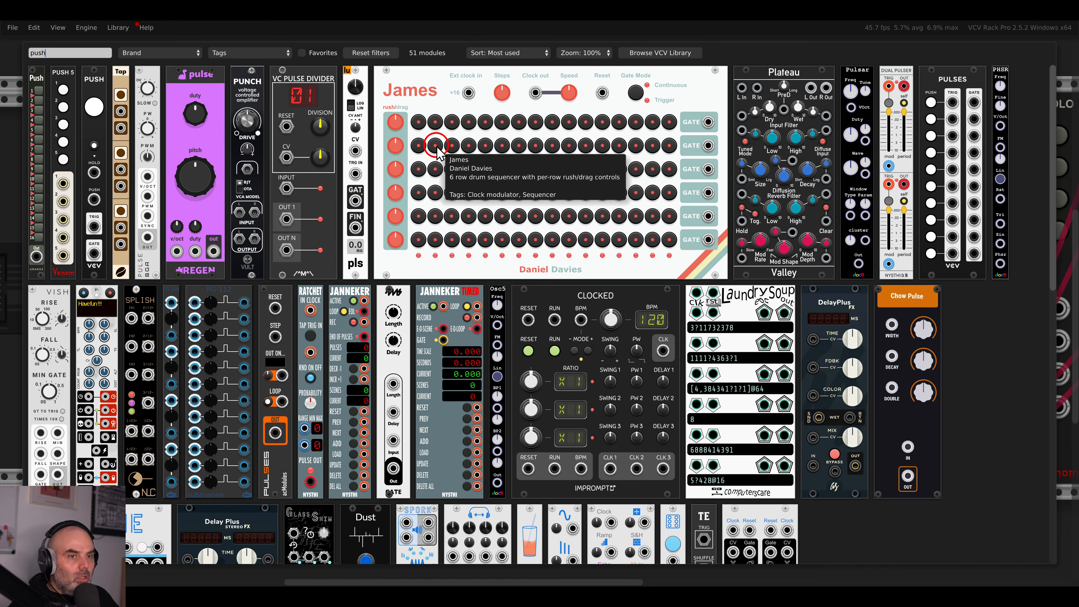
drag(94, 127, 530, 284)
drag(529, 361, 668, 435)
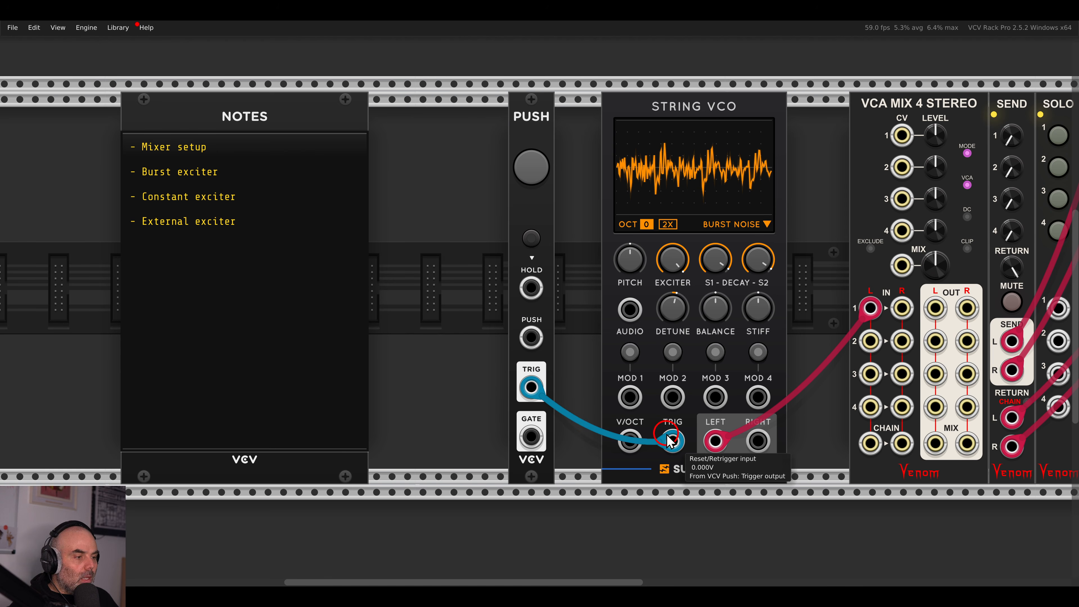
click(543, 182)
click(543, 183)
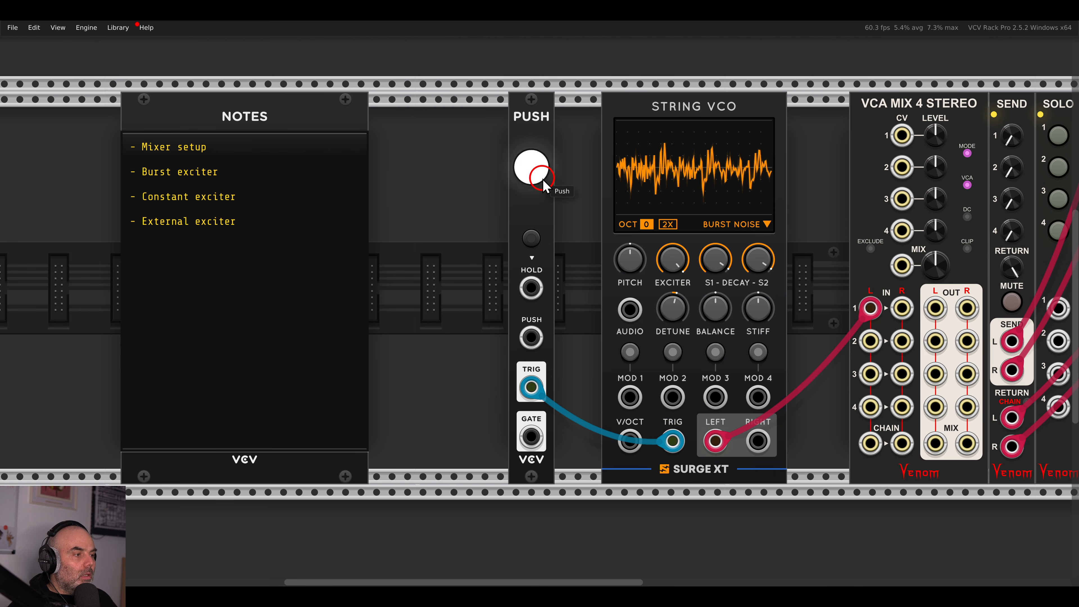
Cable the mixer's MIX L/R outputs to the audio interface and pluck to hear it.
drag(901, 265, 475, 266)
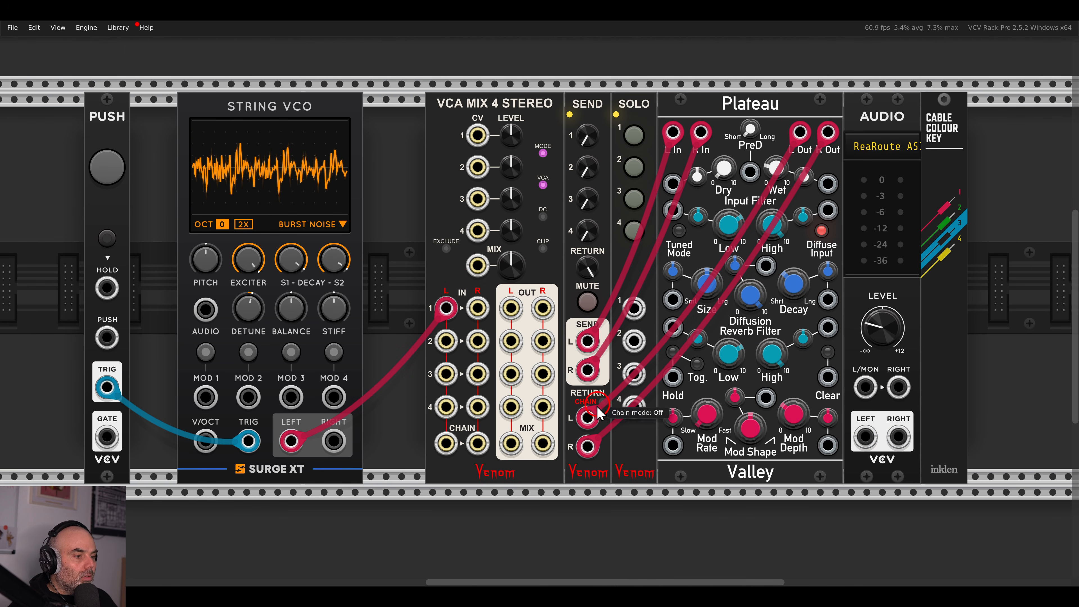
drag(511, 444, 543, 443)
drag(340, 335, 675, 341)
click(442, 184)
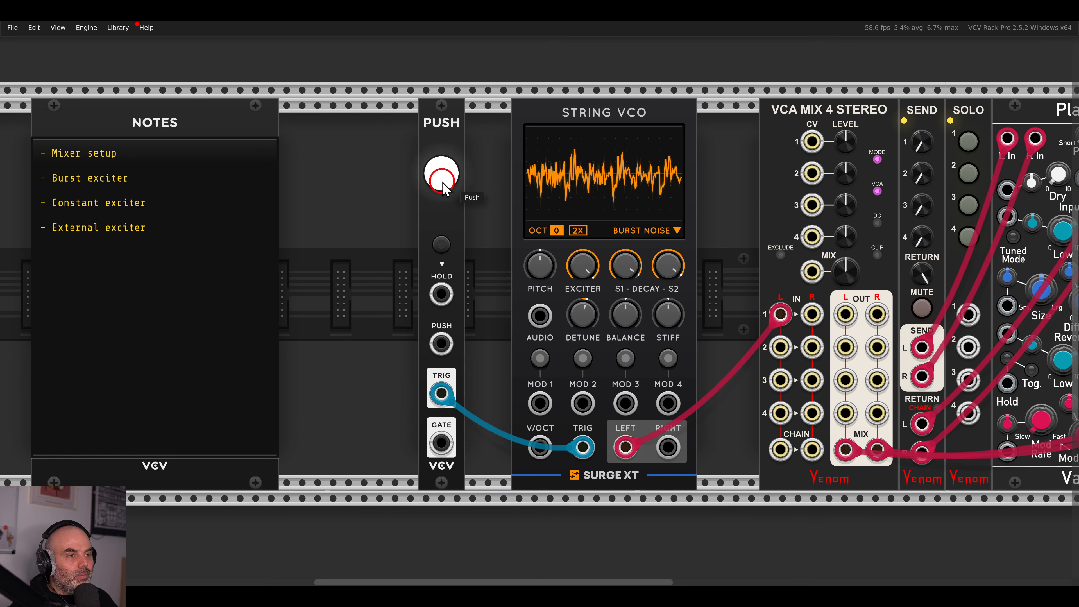
click(442, 184)
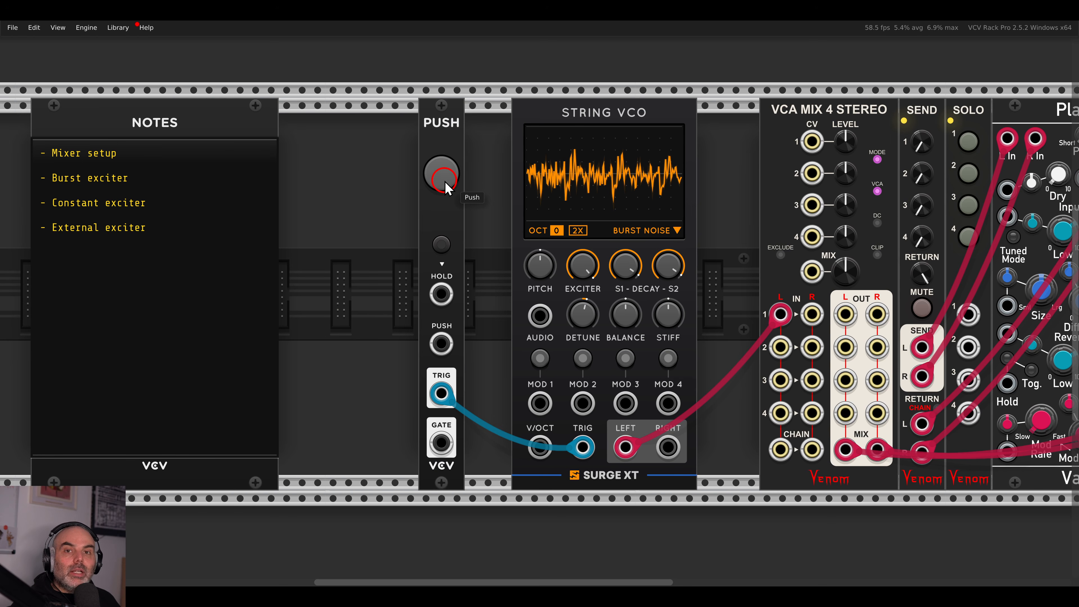
click(446, 182)
click(446, 182)
click(445, 182)
click(446, 183)
click(446, 182)
click(446, 182)
click(446, 182)
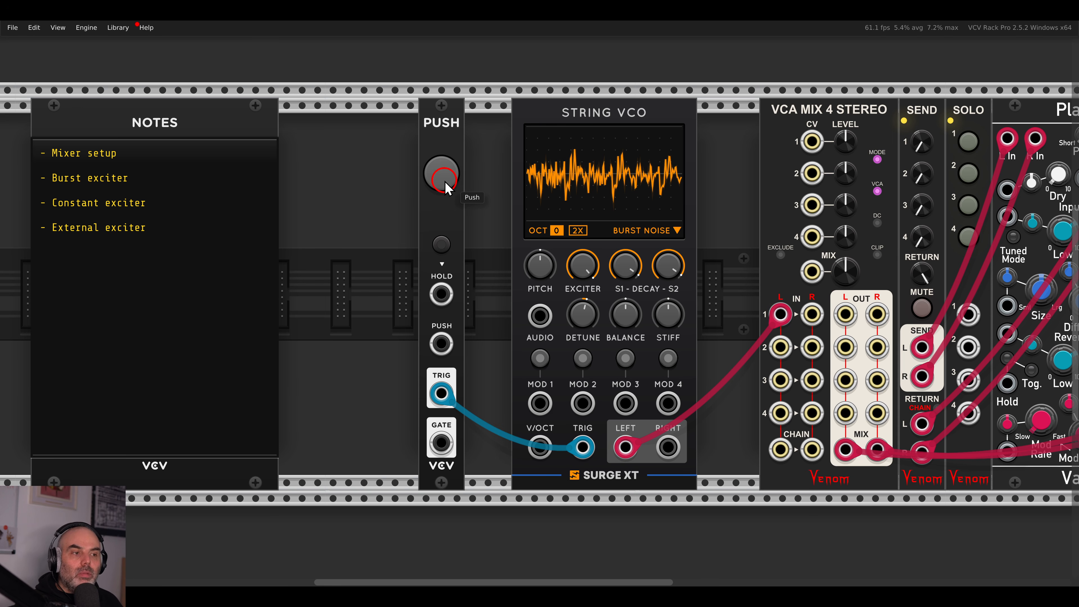
click(442, 174)
click(442, 174)
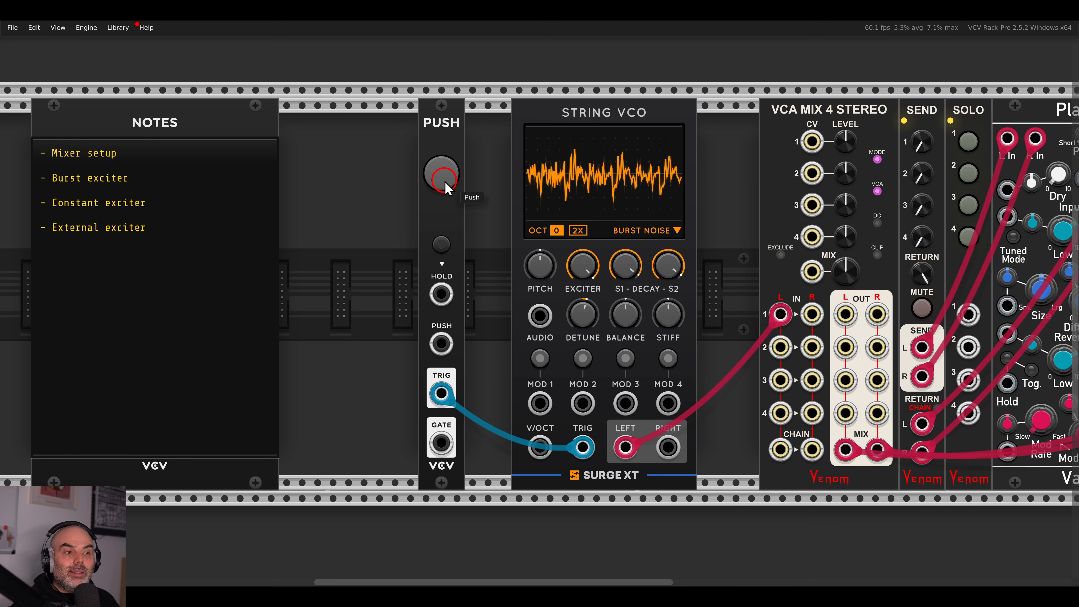
click(455, 181)
drag(537, 264, 538, 296)
click(456, 187)
click(455, 187)
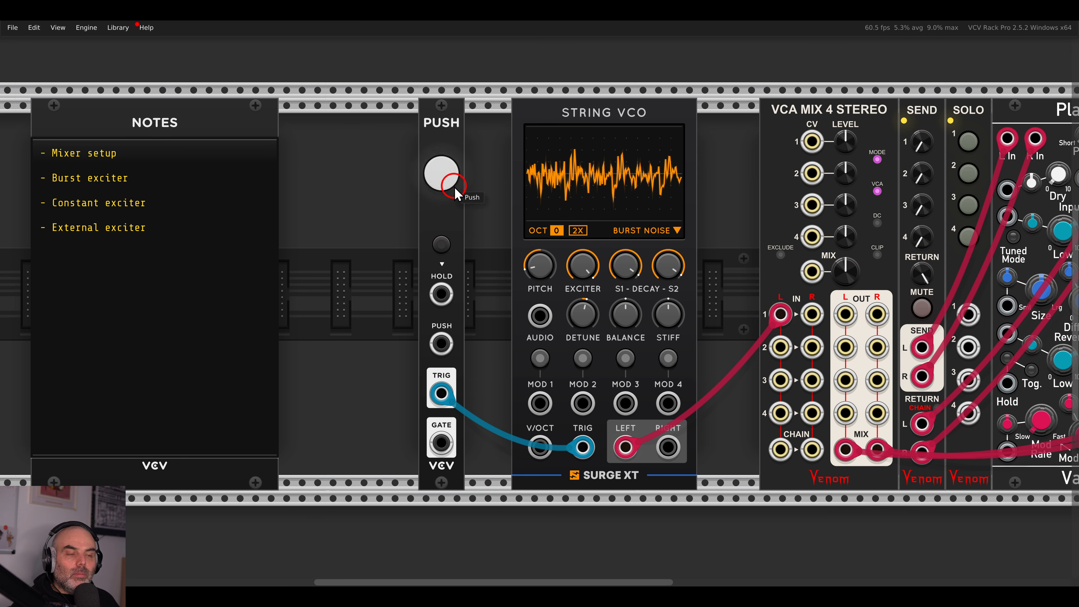
drag(532, 251, 536, 207)
click(442, 174)
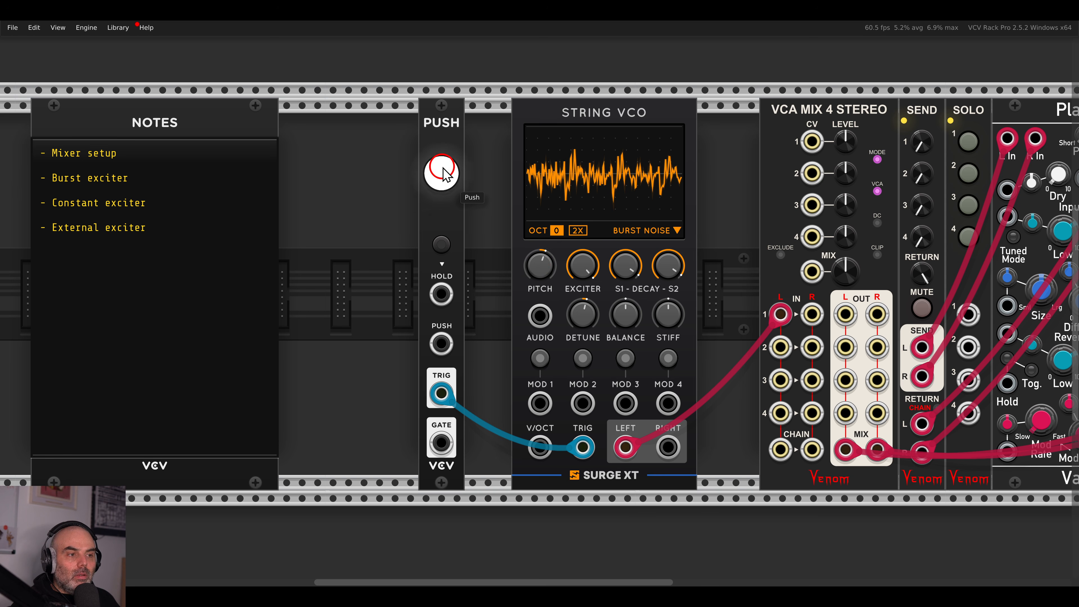
click(446, 174)
double_click(535, 267)
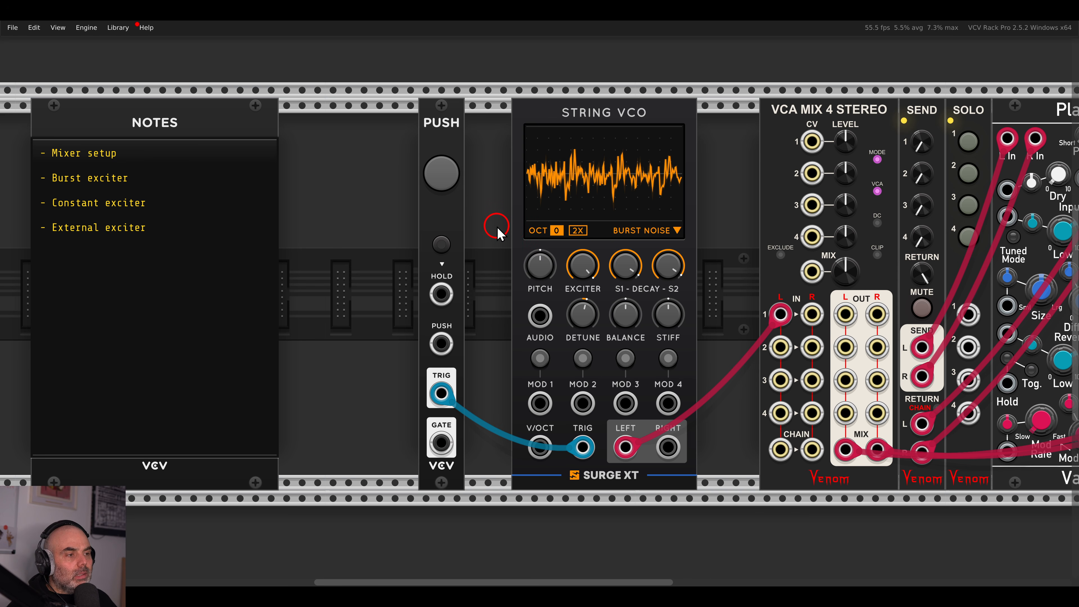
Switch the exciter to Burst Pink Noise and pluck the string a few times.
click(631, 233)
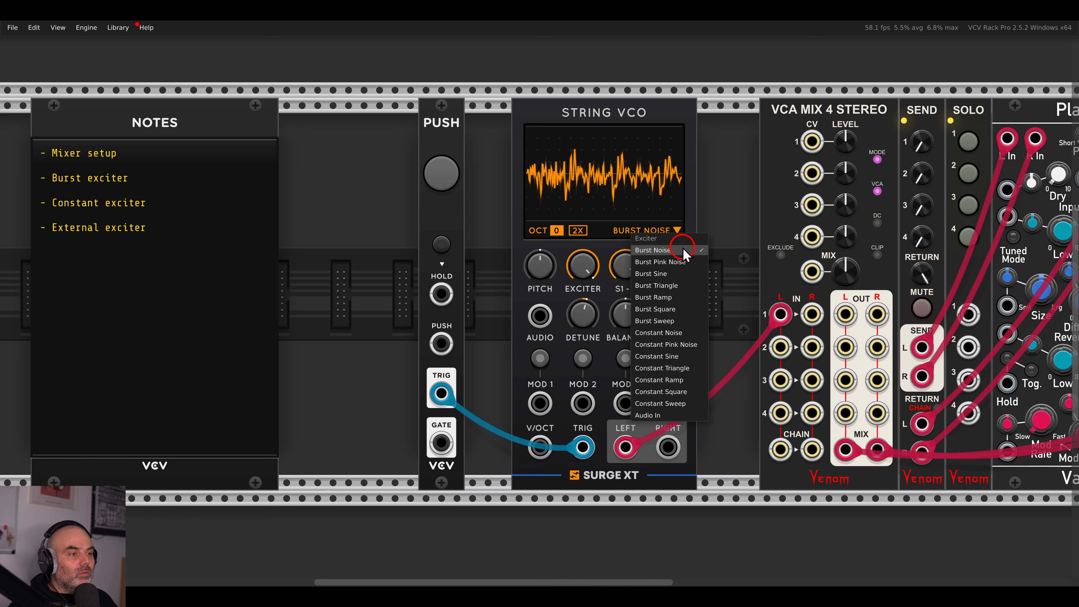
click(663, 262)
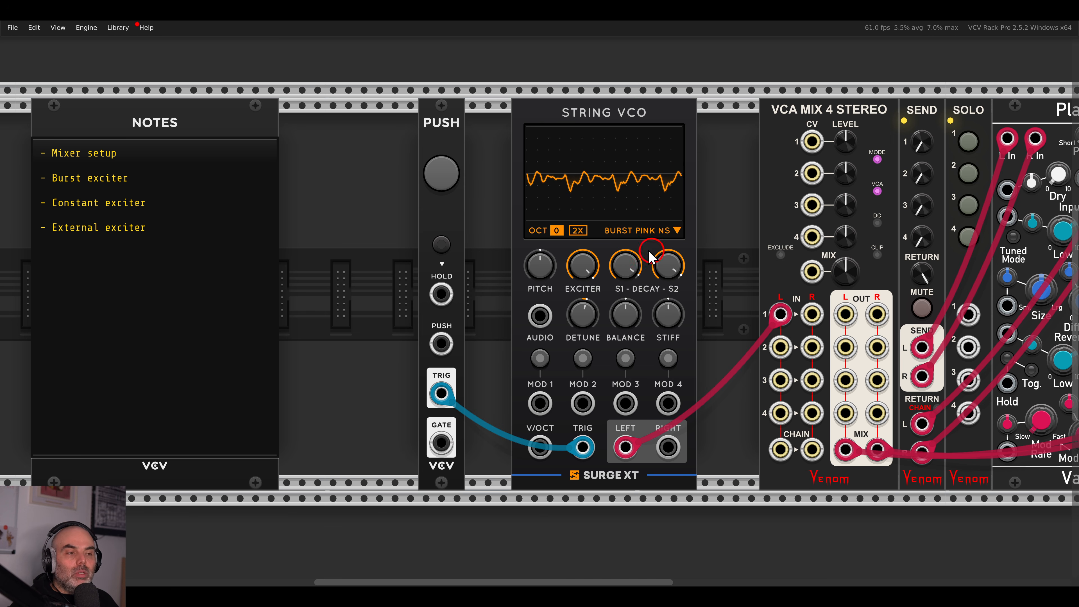
click(451, 181)
click(451, 182)
click(451, 177)
click(452, 178)
Audition the Burst Ramp exciter with repeated plucks.
click(658, 234)
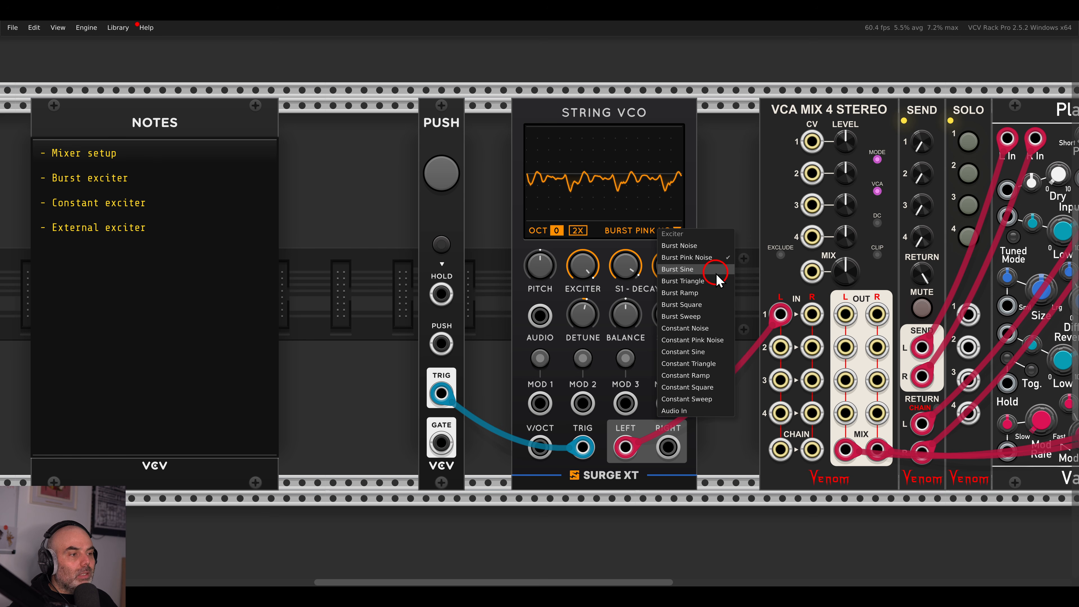
click(710, 292)
click(434, 187)
click(434, 188)
click(433, 188)
click(433, 188)
click(433, 188)
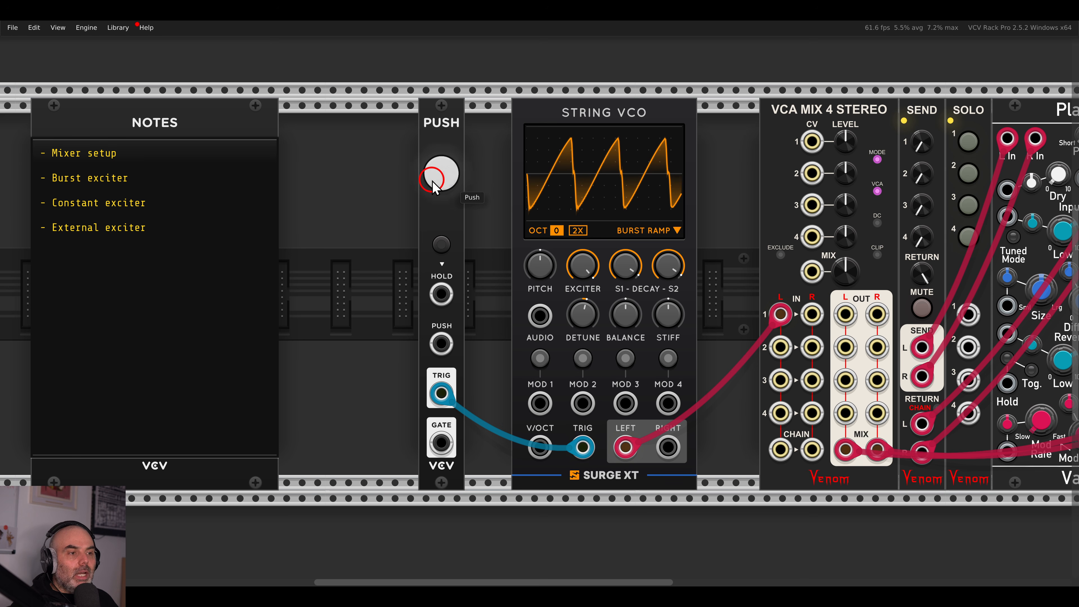
click(433, 188)
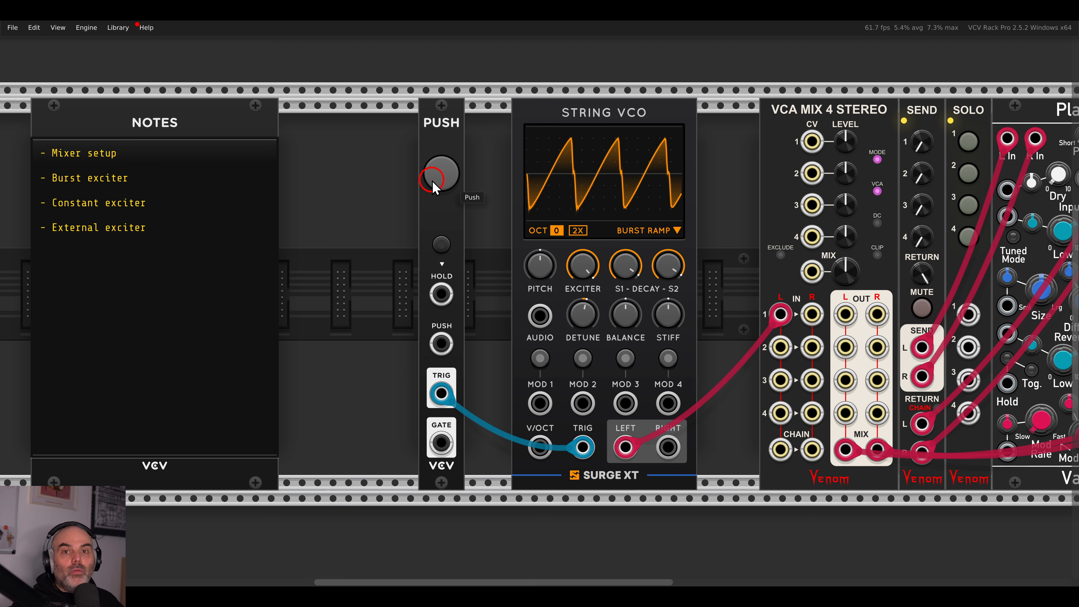
click(433, 187)
click(434, 187)
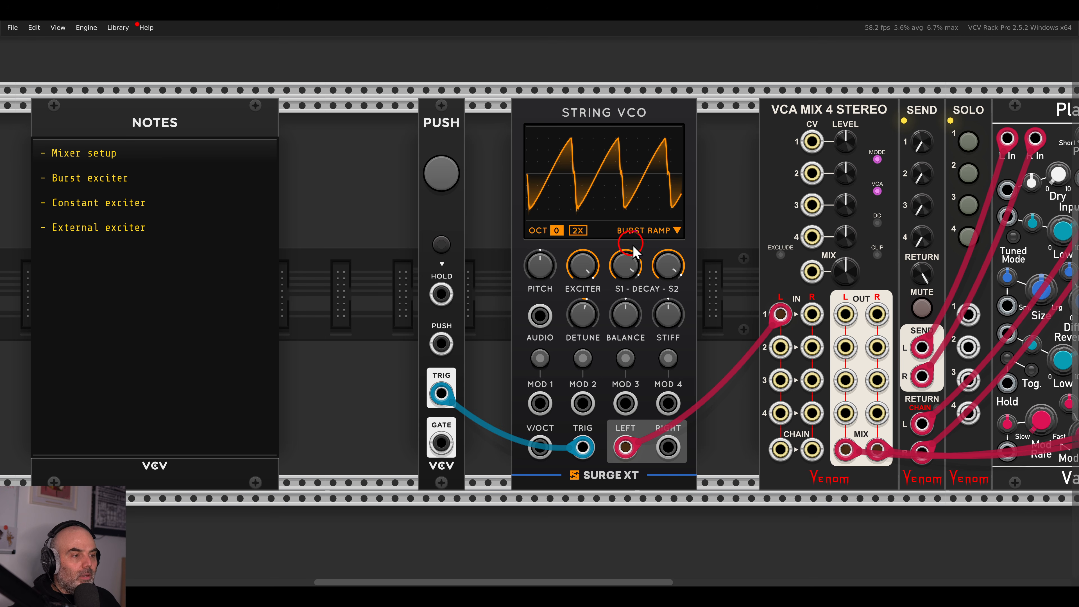
Audition the Burst Sweep exciter with repeated plucks.
click(644, 231)
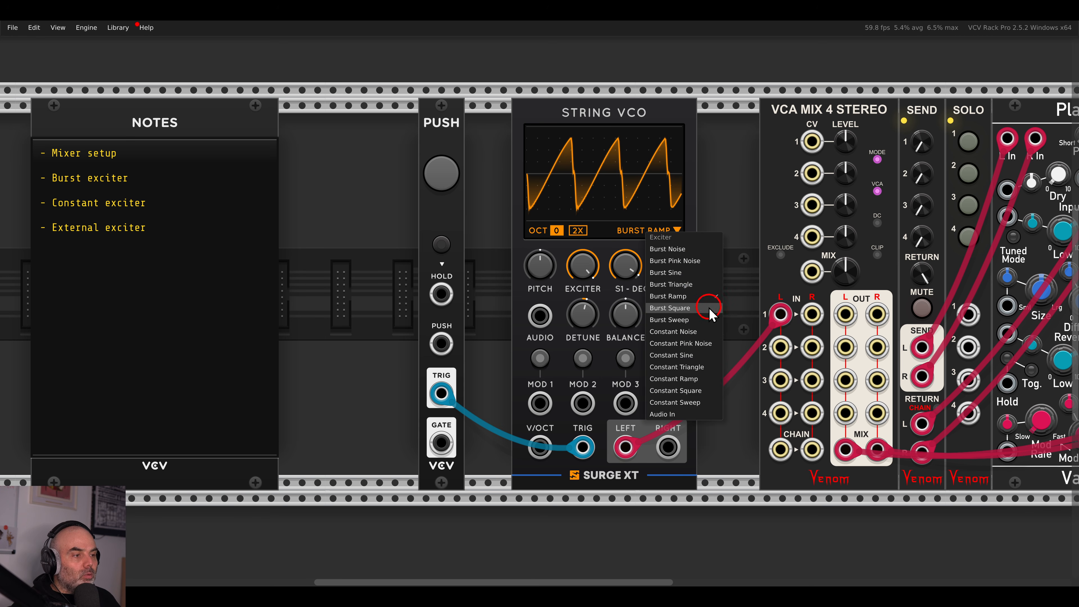
click(693, 325)
click(446, 180)
click(446, 181)
click(446, 180)
click(446, 181)
click(446, 181)
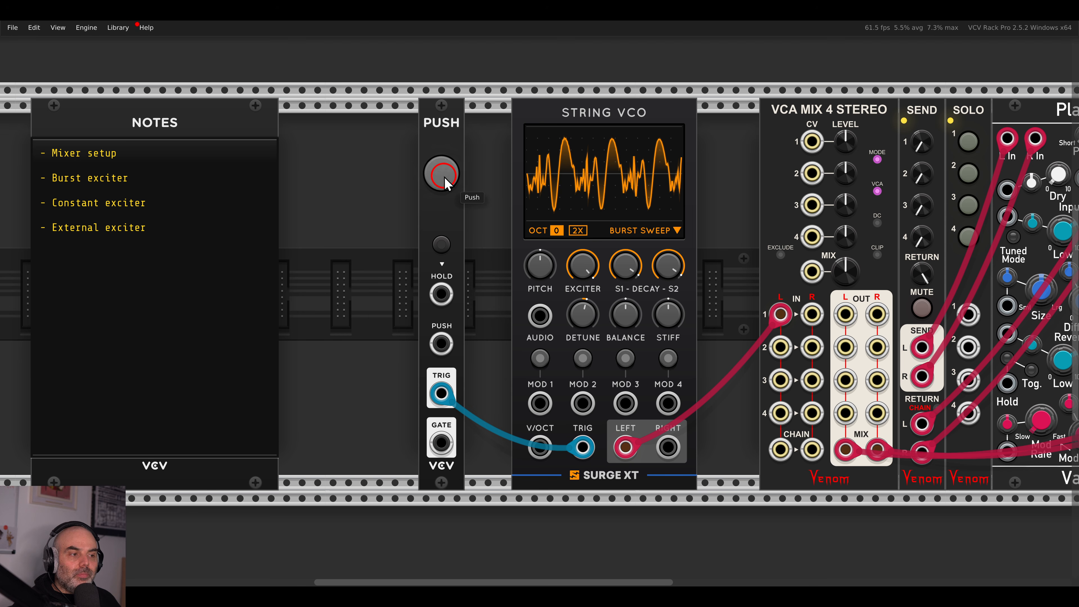
click(446, 180)
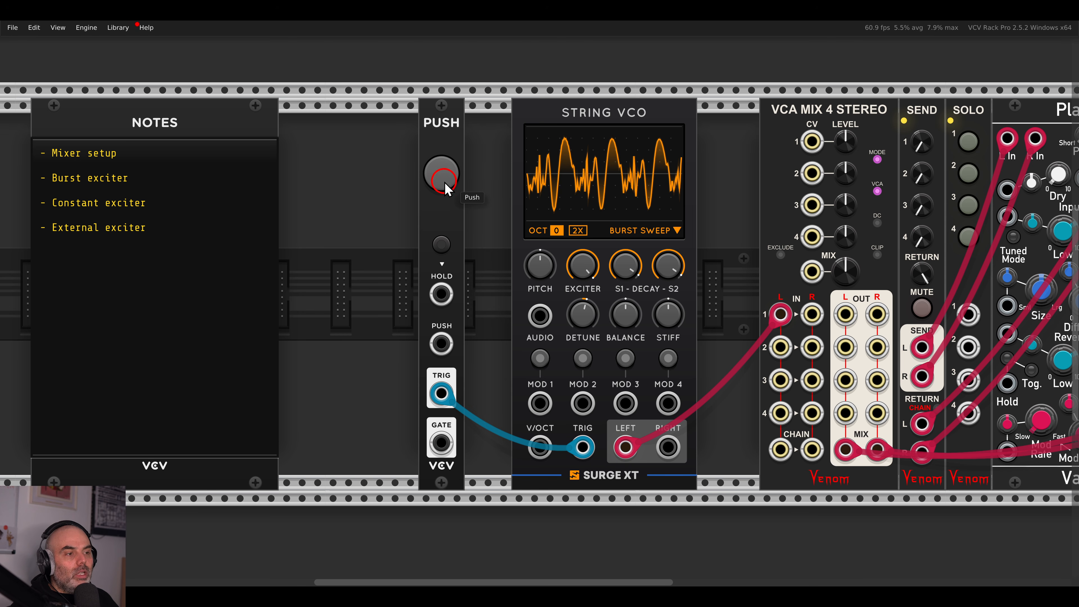
Compare Burst Sweep with 2X oversampling on and off.
click(579, 231)
click(450, 181)
click(450, 180)
click(450, 181)
click(578, 230)
click(448, 188)
click(448, 187)
Try the Burst Noise exciter, comparing 2X oversampling on and off.
click(638, 230)
click(640, 245)
click(454, 177)
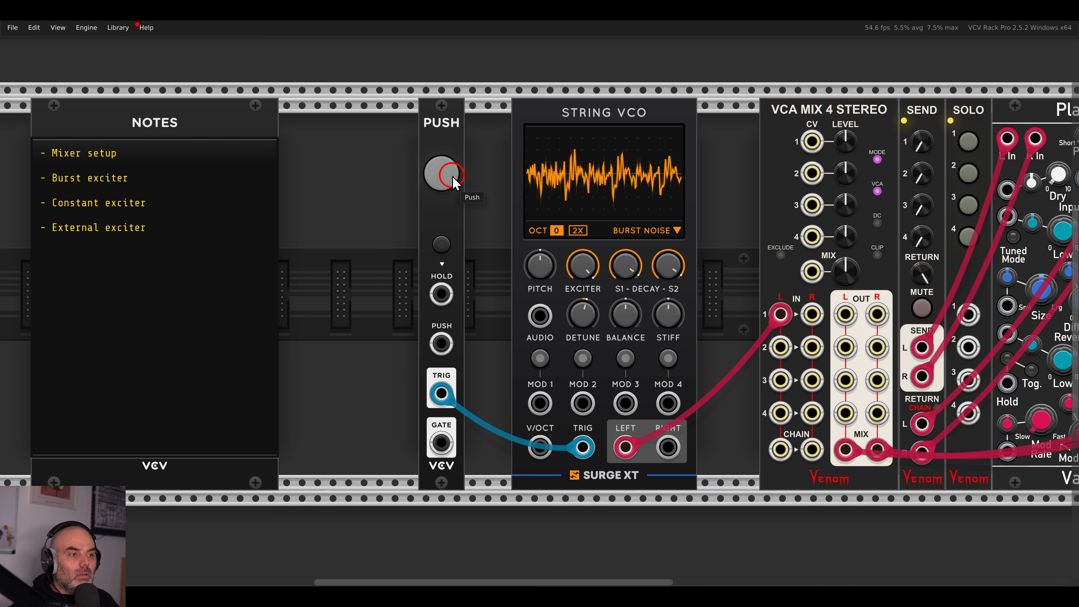
click(577, 230)
click(451, 181)
click(452, 181)
click(576, 230)
Retry Burst Pink Noise, comparing 2X oversampling on and off.
click(677, 230)
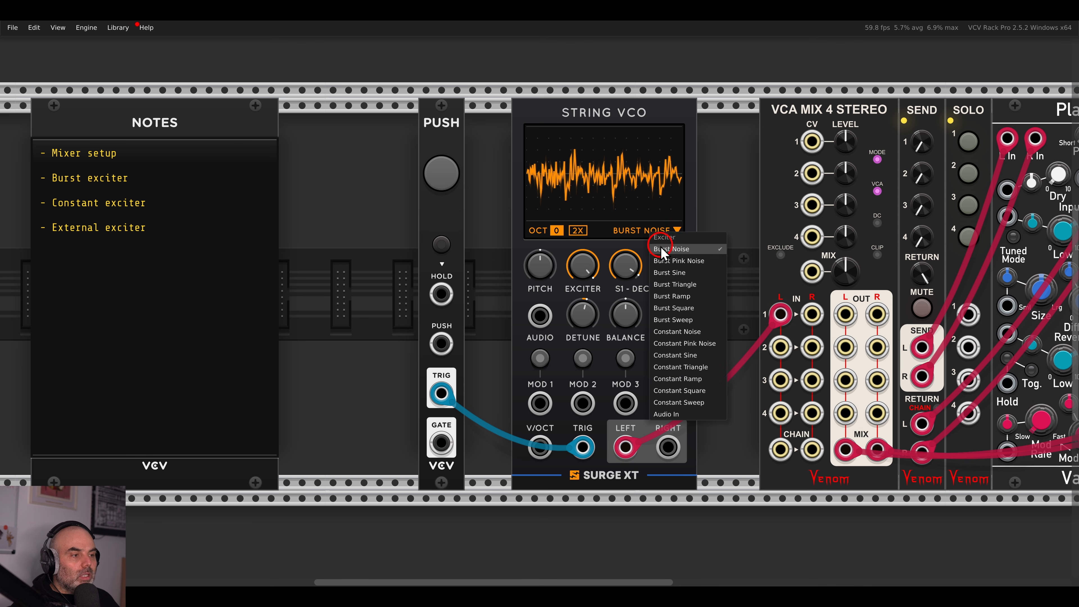
click(667, 268)
click(454, 182)
click(578, 230)
click(445, 173)
click(445, 173)
click(578, 230)
click(444, 174)
Settle on Burst Ramp, checking it with 2X on and leaving oversampling off.
click(636, 225)
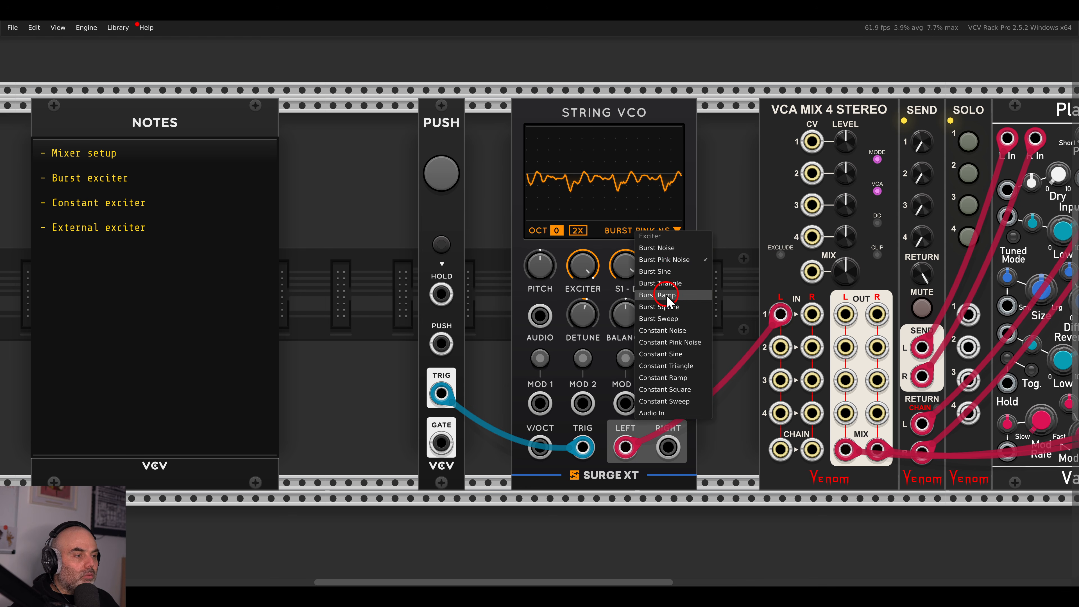
click(682, 281)
click(442, 174)
click(447, 179)
click(446, 177)
click(578, 230)
click(449, 181)
click(448, 175)
click(577, 230)
click(461, 178)
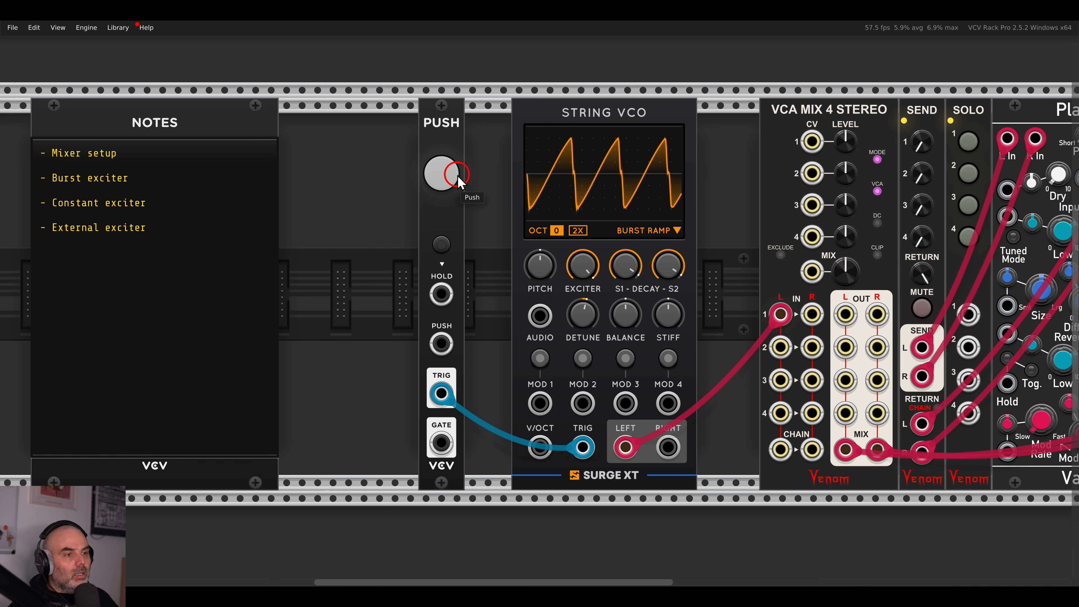
scroll(459, 181, down, 2)
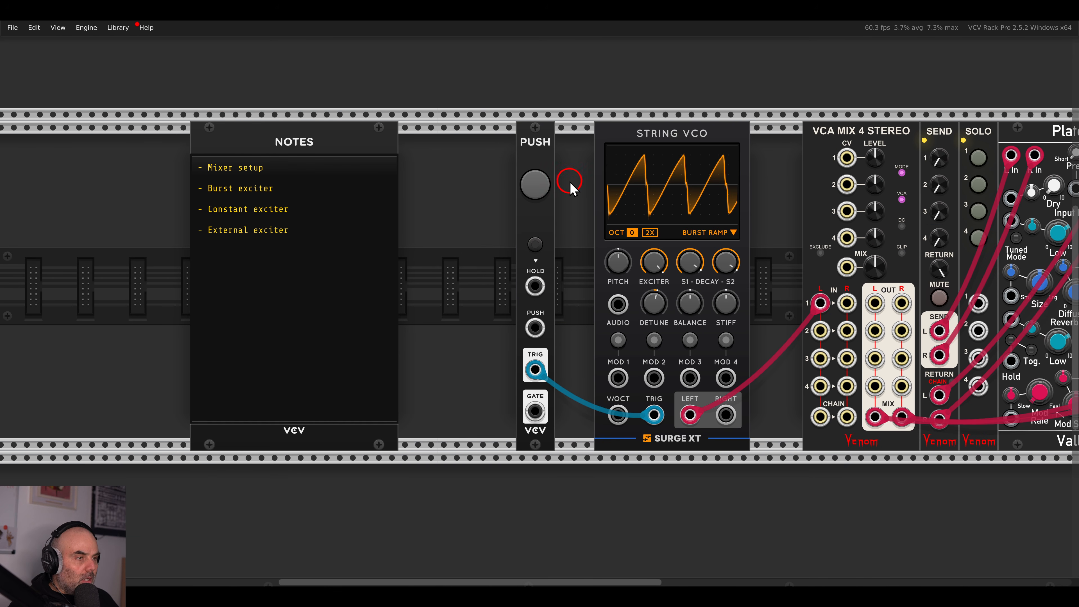
Delete the Push module and move the Notes module left to clear space.
click(544, 175)
key(Delete)
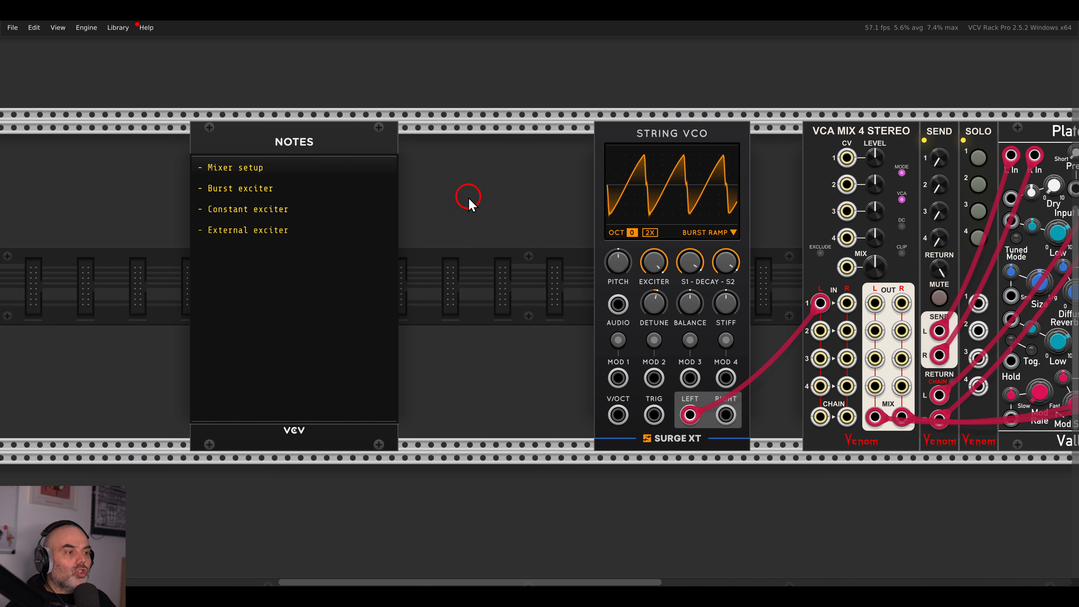
drag(469, 188, 599, 185)
drag(508, 148, 286, 150)
Add a SEQ 3 sequencer next to Notes and a QNT quantizer to its right.
right_click(386, 170)
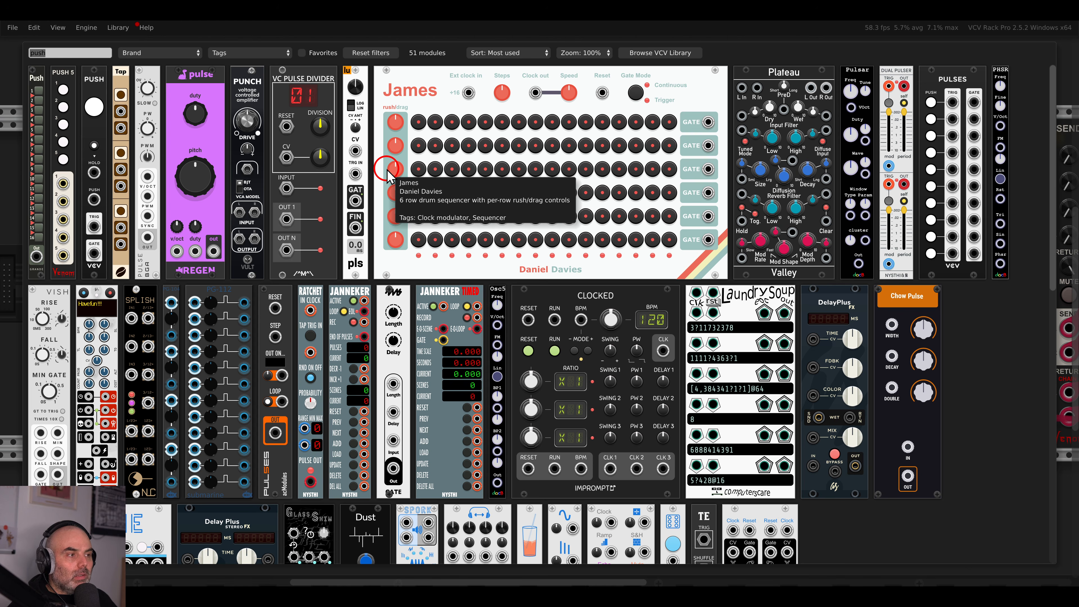
key(BackSpace)
drag(852, 97, 413, 163)
drag(492, 154, 374, 156)
right_click(493, 171)
drag(441, 88, 460, 204)
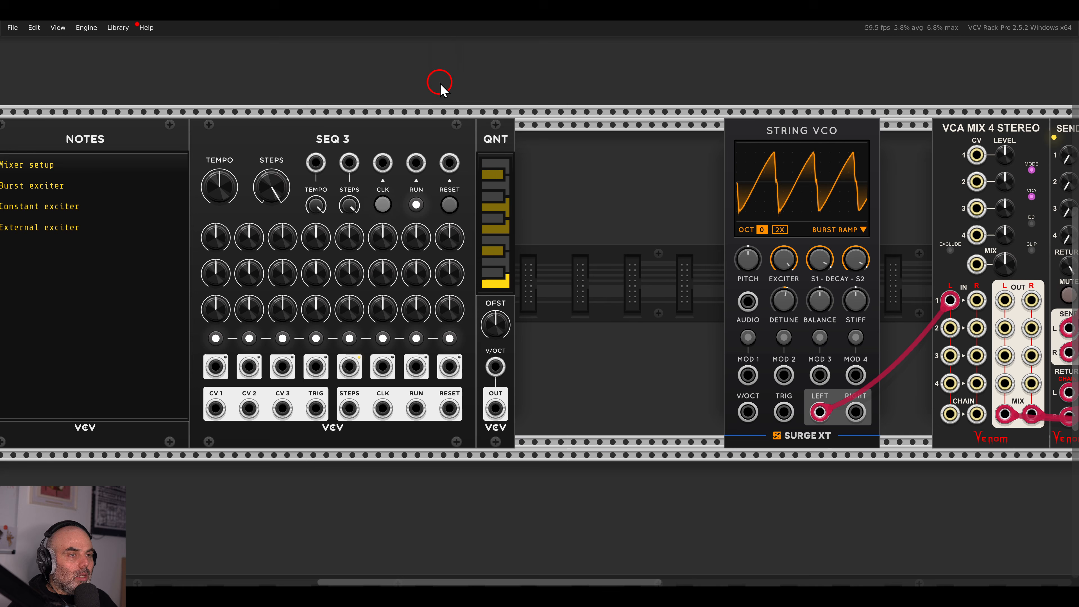
click(451, 310)
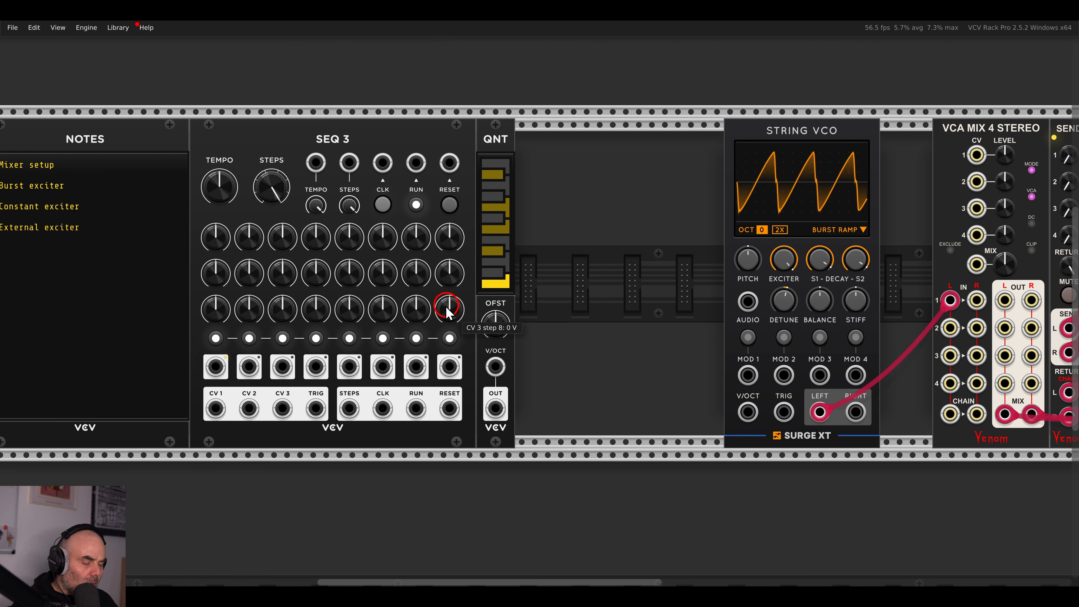
Cable SEQ 3 CV 1 into QNT and QNT OUT to the String VCO's V/OCT.
drag(215, 408, 495, 367)
drag(496, 408, 748, 412)
drag(595, 251, 409, 198)
drag(385, 146, 490, 148)
click(638, 203)
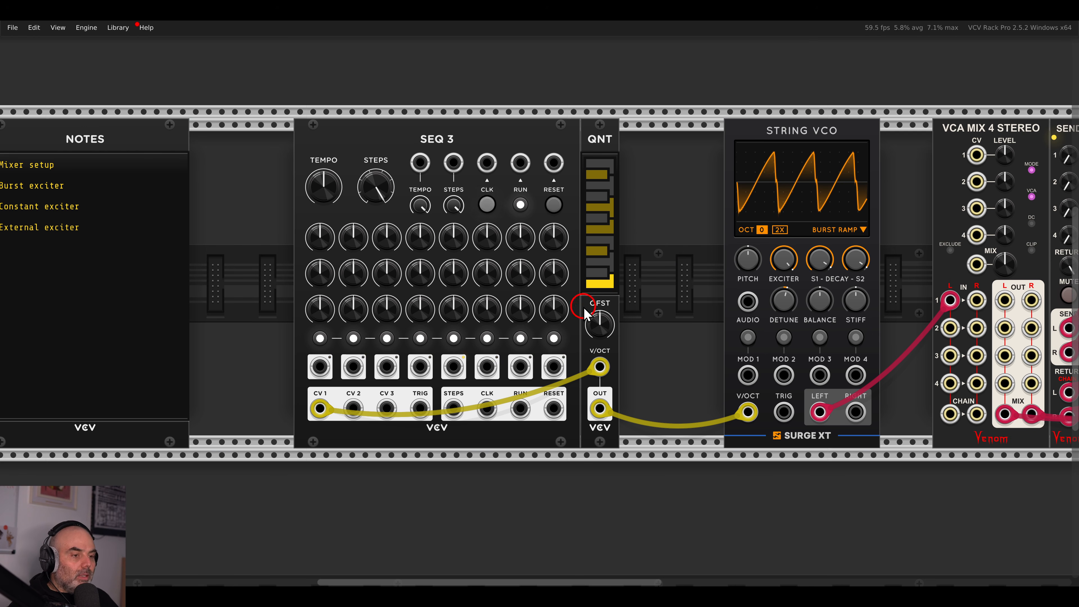
Cable SEQ 3 TRIG to the String VCO's TRIG and move SEQ 3 and QNT beside it.
drag(420, 409, 784, 412)
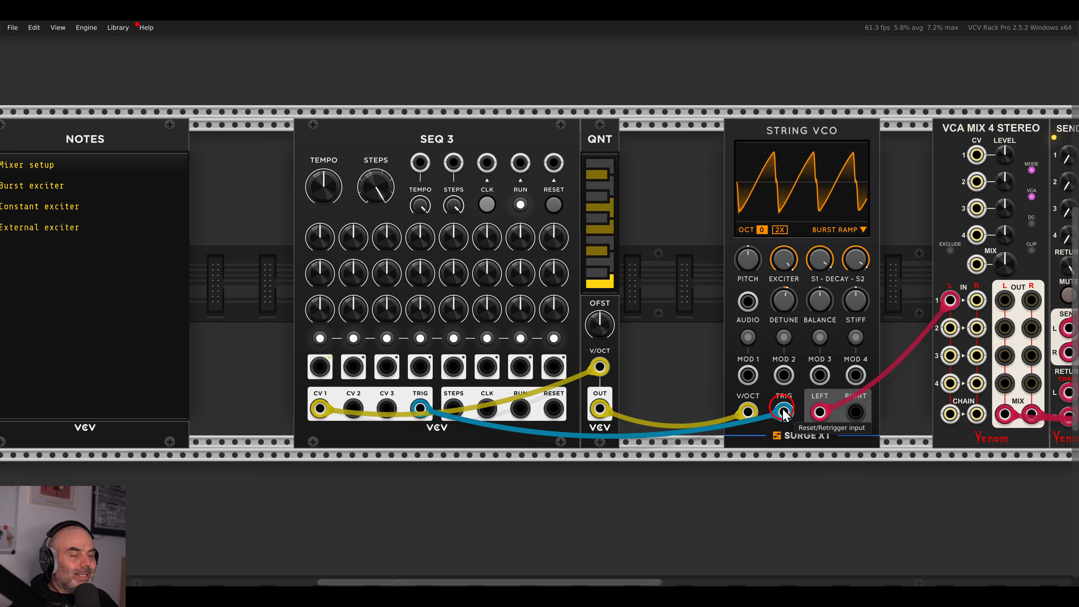
drag(642, 241, 551, 198)
drag(522, 142, 612, 143)
click(626, 102)
Raise SEQ 3's tempo and retune CV 1 steps 2 through 8.
scroll(663, 213, right, 3)
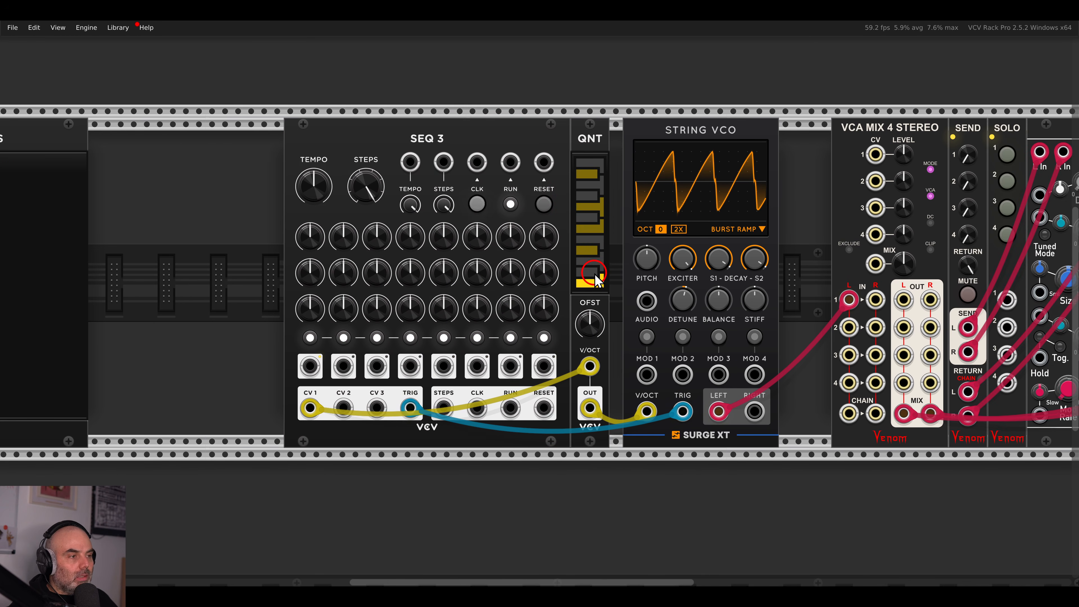
scroll(589, 275, up, 2)
scroll(588, 276, left, 3)
drag(325, 177, 311, 150)
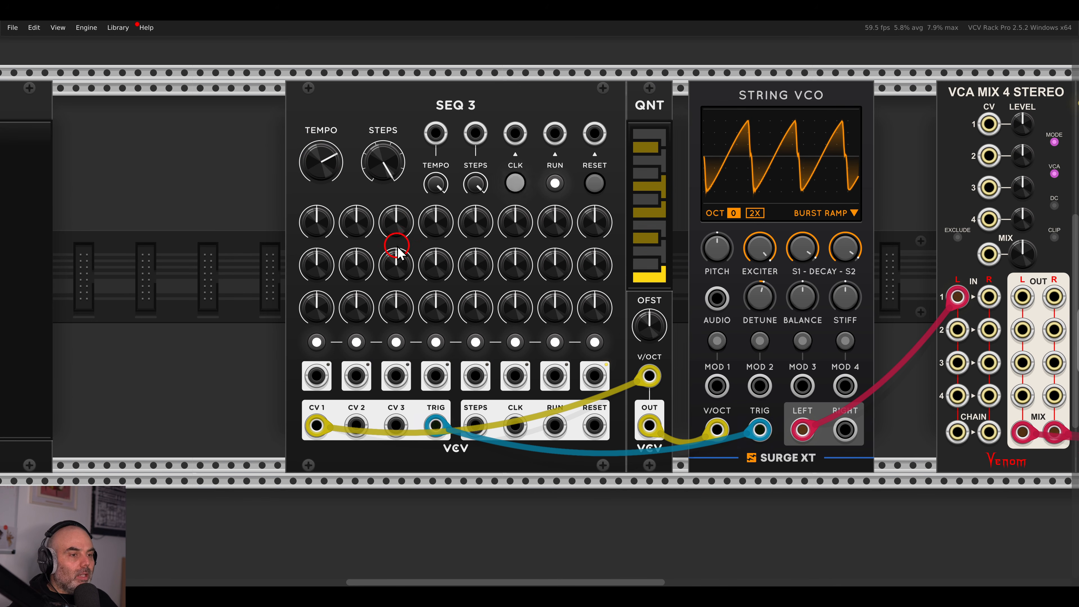
drag(363, 230, 550, 225)
drag(584, 233, 583, 220)
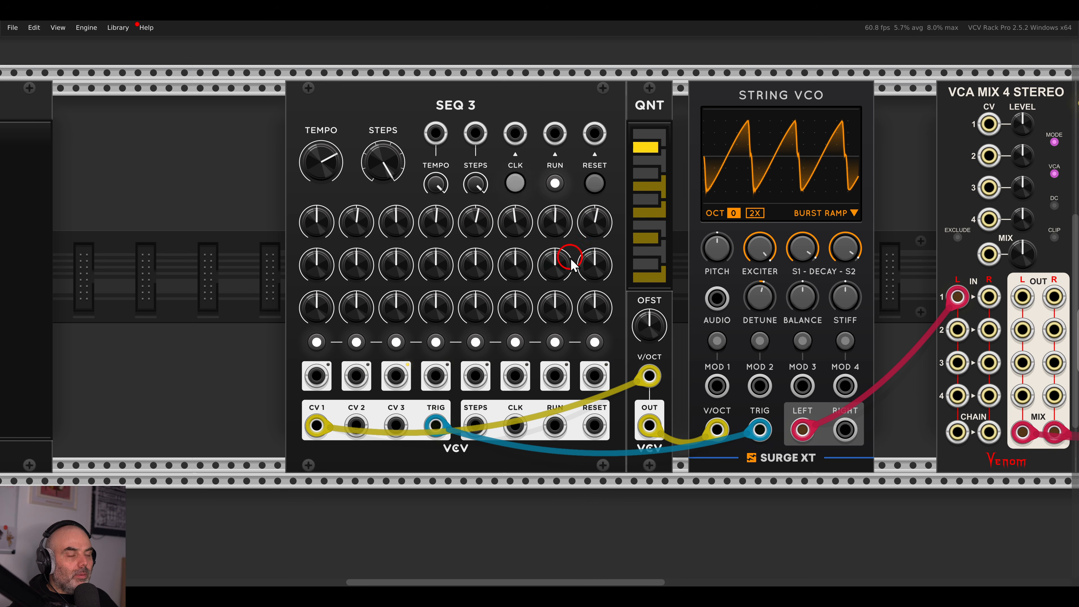
Shift SEQ 3 and QNT together to the left.
drag(259, 131, 655, 117)
drag(652, 112, 527, 115)
click(622, 158)
Raise mixer channel 1's aux send level and nudge the String VCO toward QNT.
scroll(623, 158, right, 5)
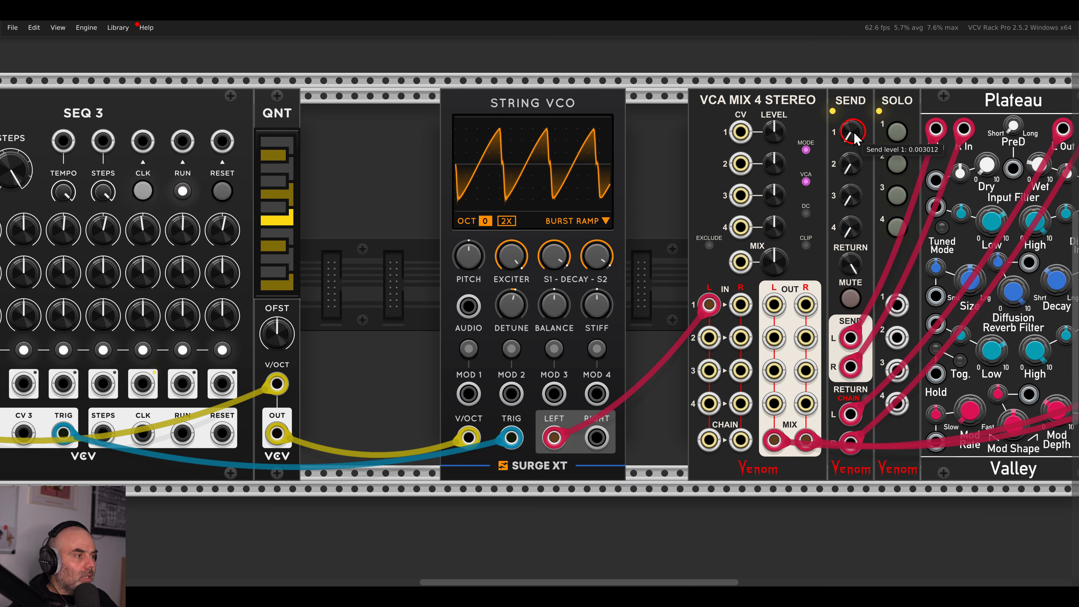
drag(851, 140, 851, 85)
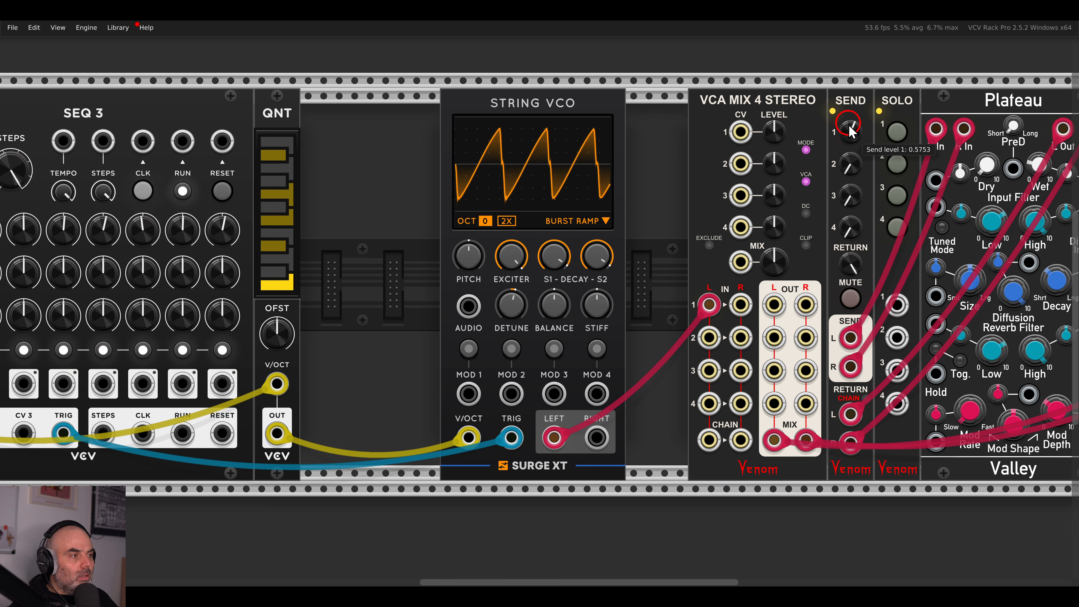
scroll(754, 198, left, 5)
scroll(766, 200, down, 1)
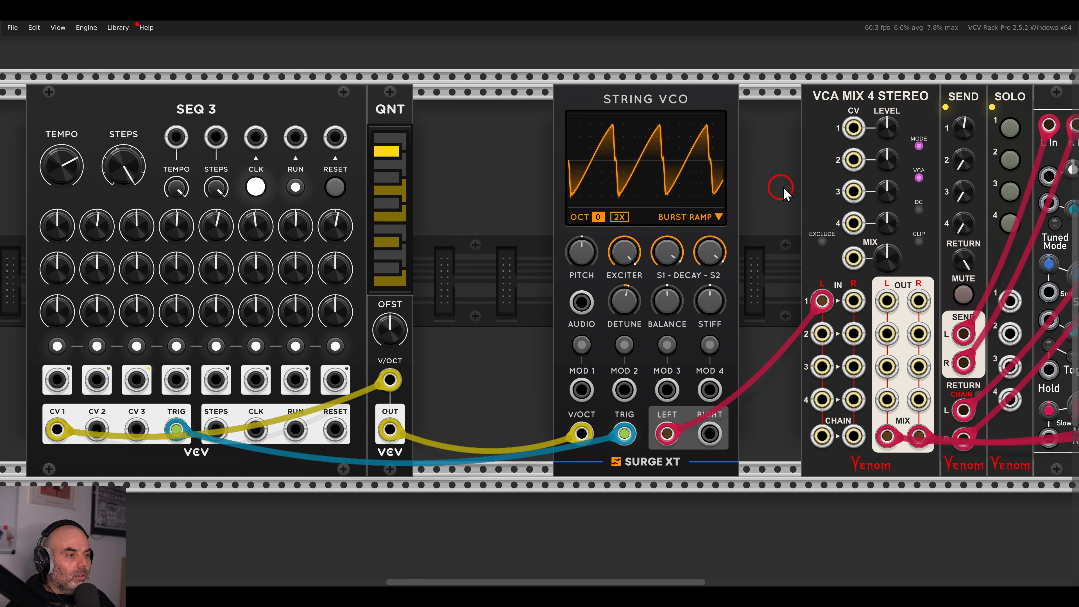
drag(724, 89, 694, 88)
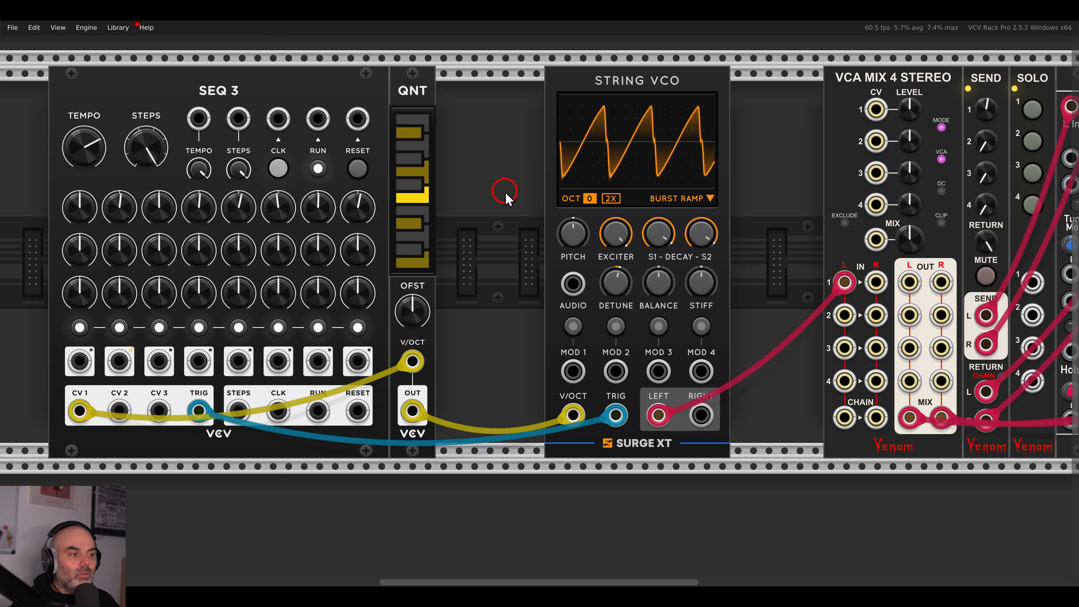
Turn the String VCO's EXCITER knob down to about 7%.
drag(611, 231, 618, 336)
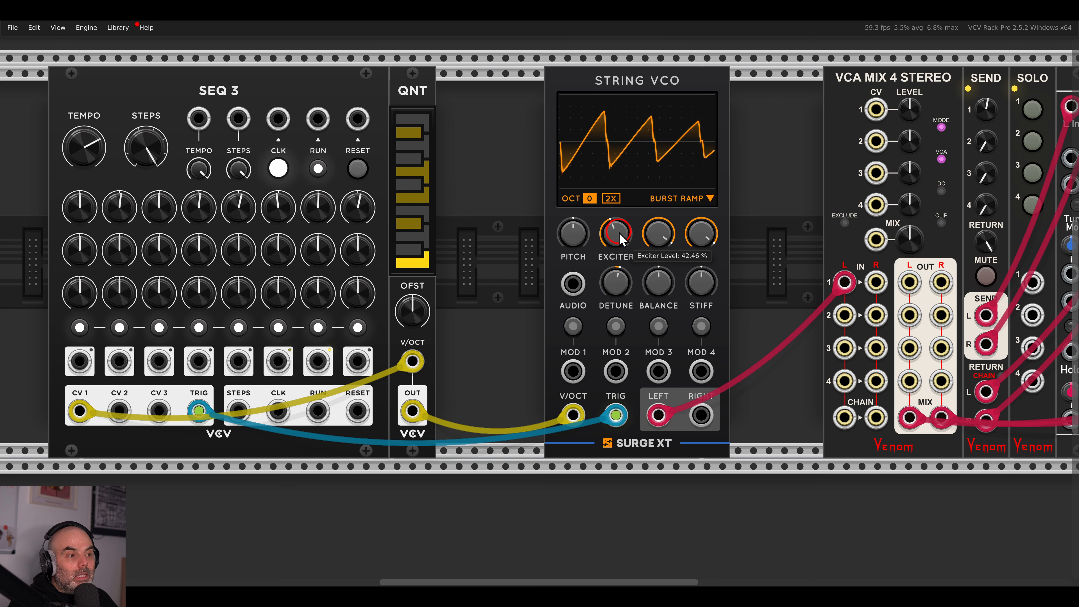
mouse_move(620, 233)
mouse_down()
mouse_move(635, 311)
mouse_move(612, 249)
mouse_move(609, 175)
mouse_move(623, 186)
mouse_move(623, 168)
mouse_move(634, 241)
mouse_up()
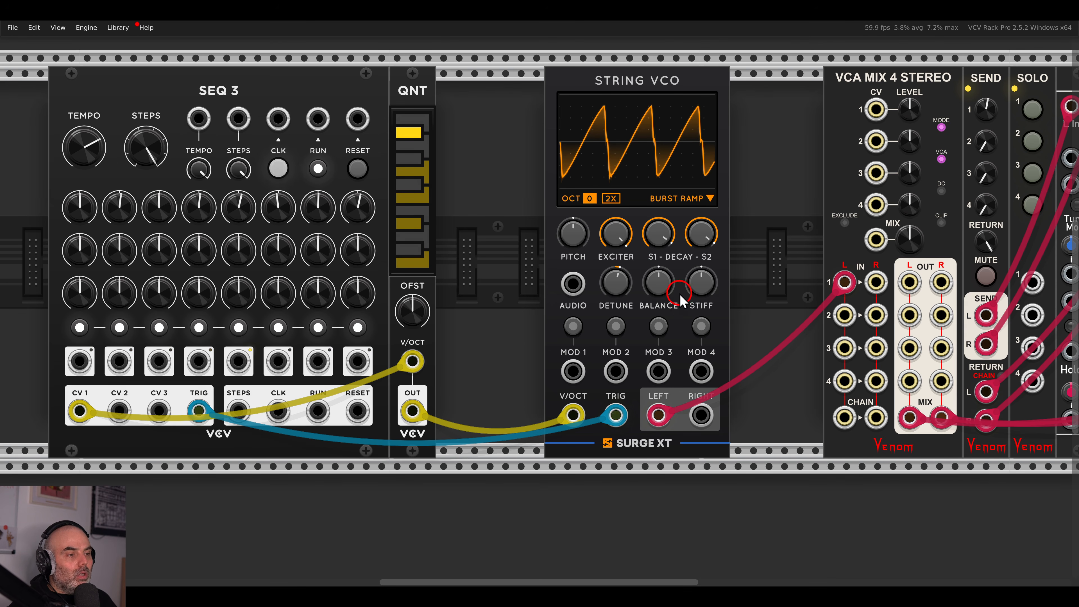
Set the string balance to about -36%, turn S1 DECAY fully down and S2 DECAY to about 57%.
drag(662, 313, 679, 389)
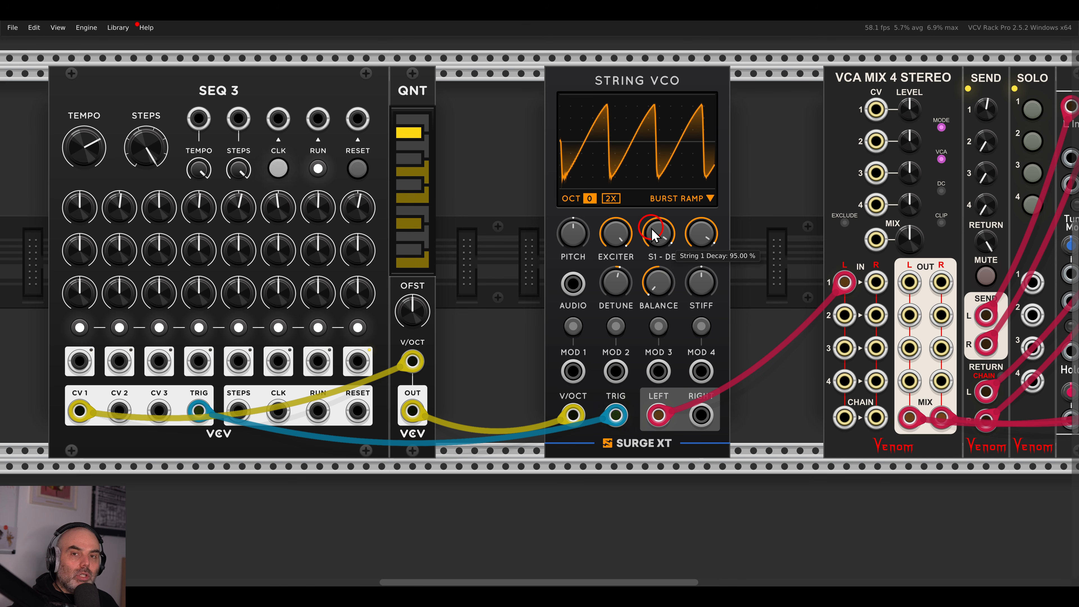
drag(656, 229, 656, 238)
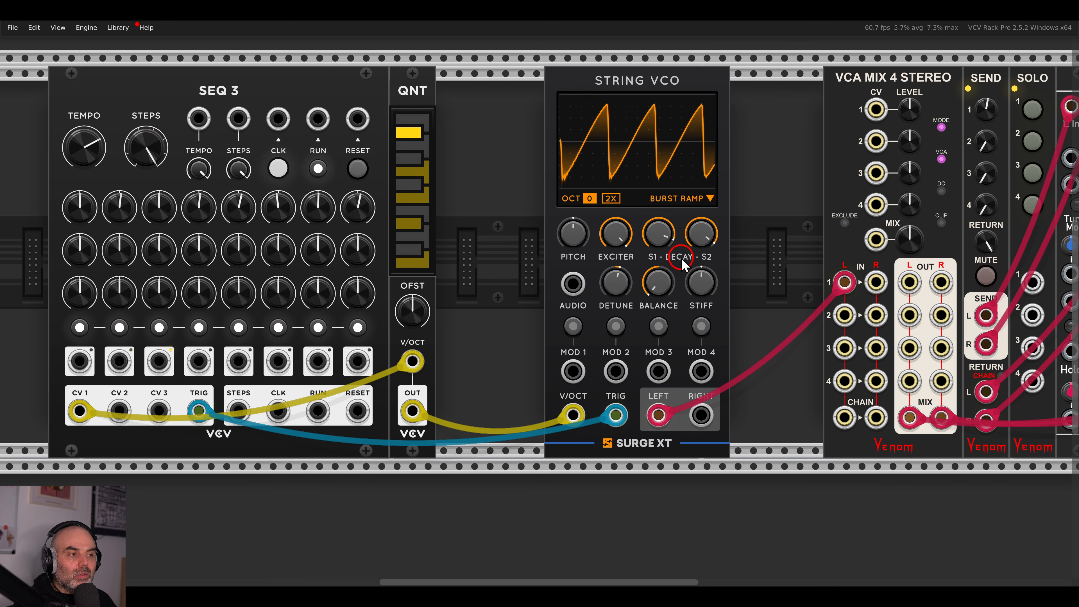
drag(662, 242, 665, 268)
drag(671, 305, 676, 323)
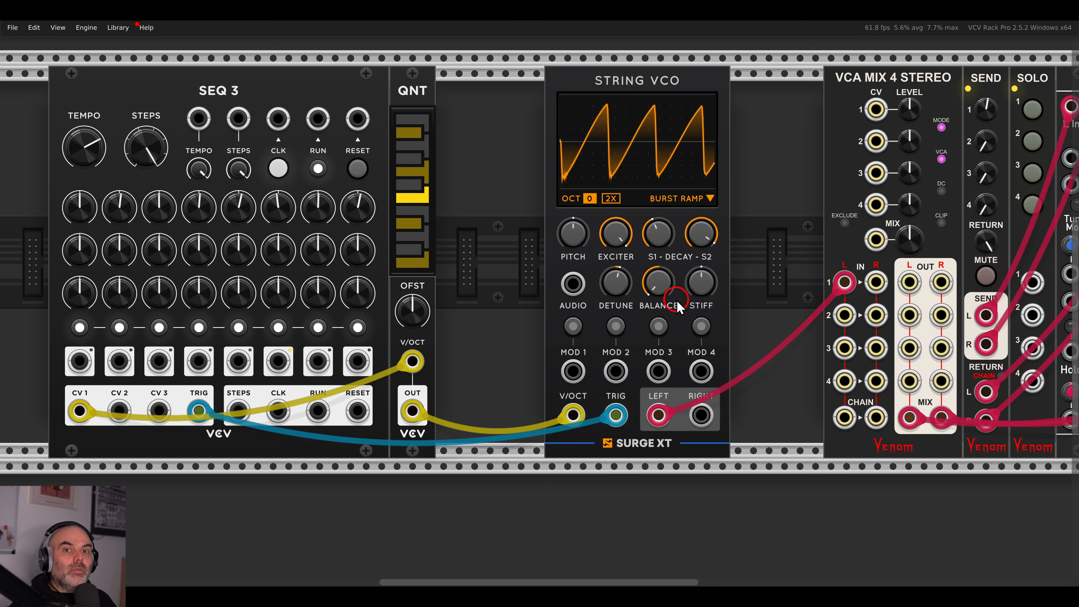
drag(665, 239, 676, 294)
drag(679, 303, 660, 88)
mouse_move(654, 273)
drag(662, 201, 737, 263)
drag(703, 225, 712, 336)
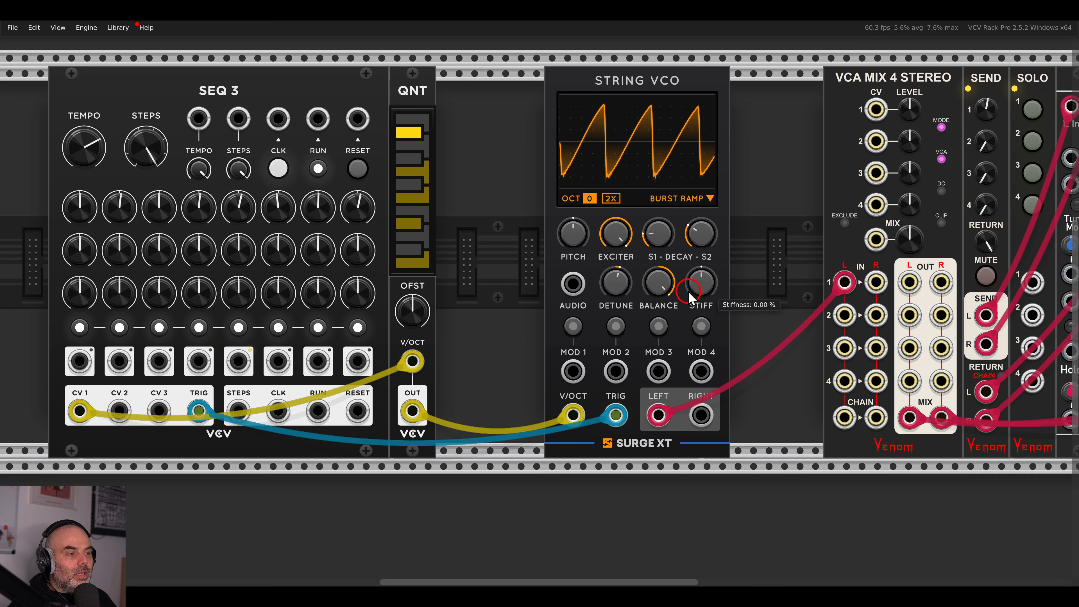
Set balance to about 84%, detune string 2 near 27 cents, and patch RIGHT into mixer channel 1 R.
drag(649, 293, 620, 280)
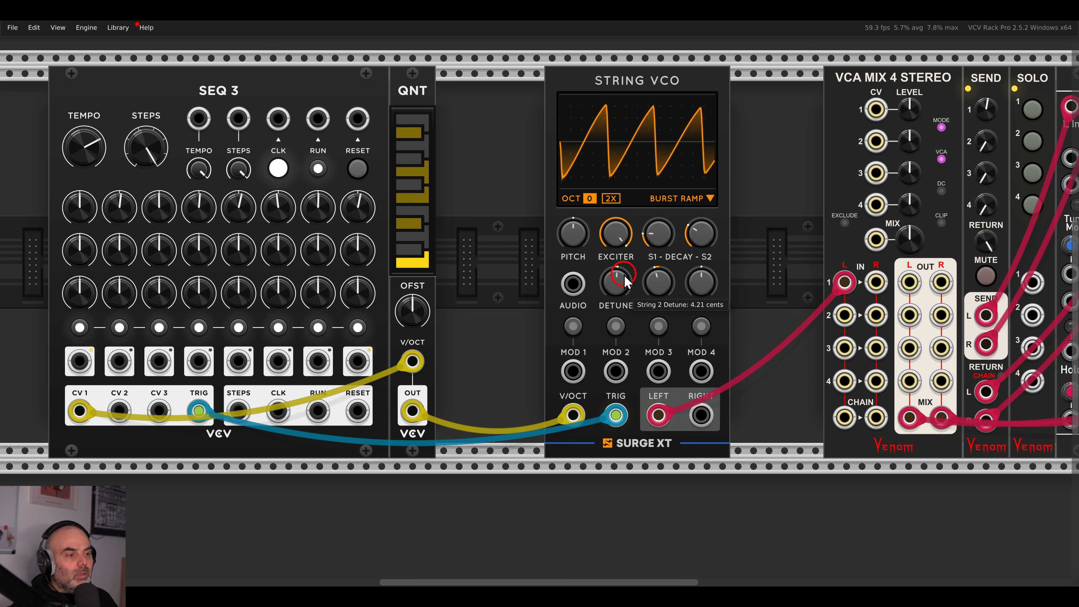
drag(617, 286, 606, 204)
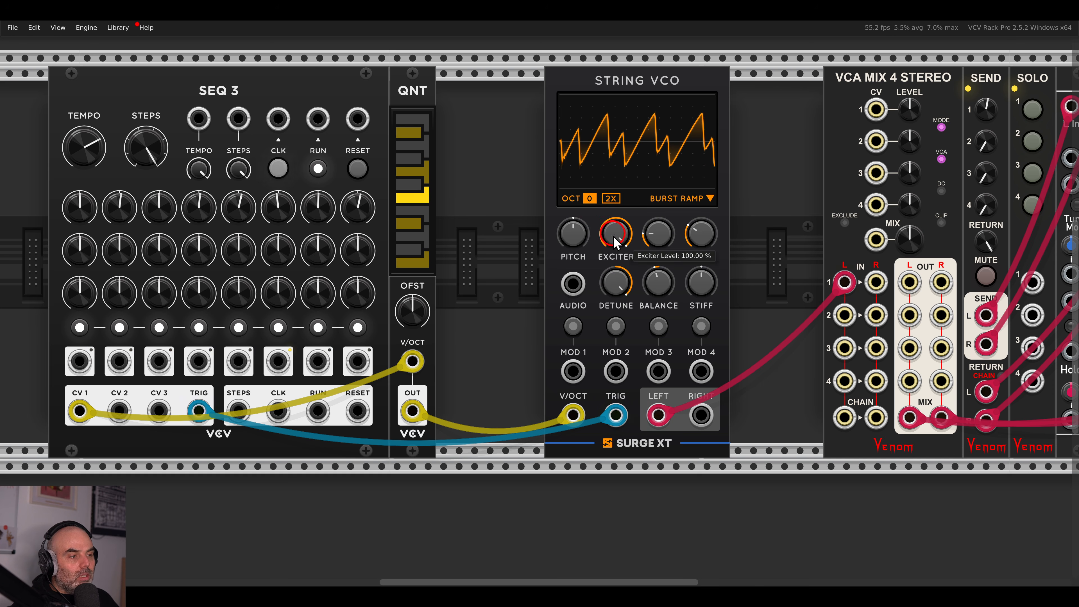
mouse_move(616, 279)
mouse_down()
mouse_move(616, 335)
mouse_move(613, 296)
mouse_up()
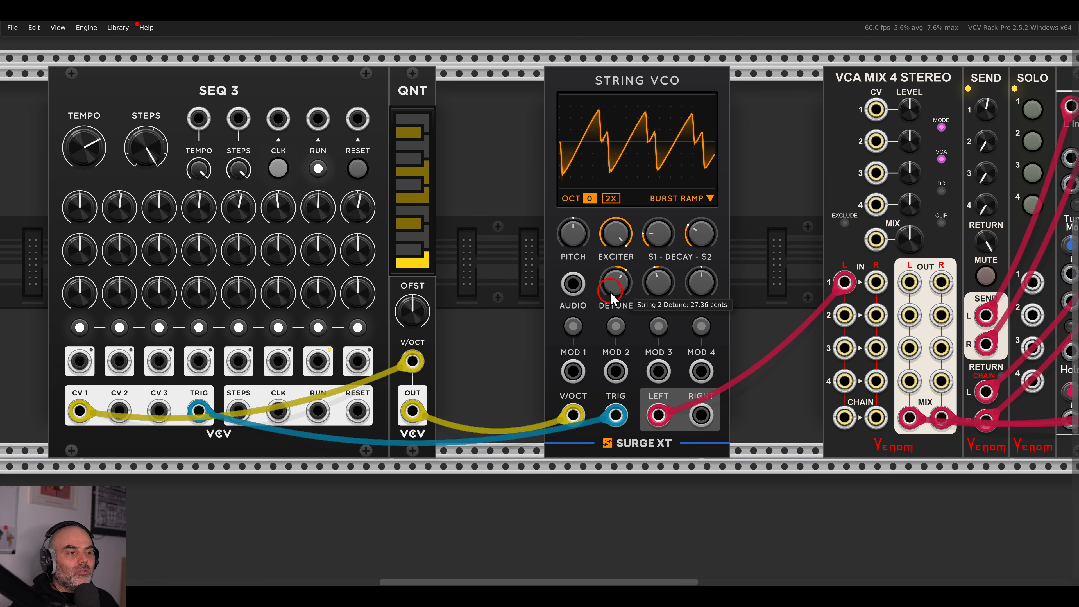
drag(701, 416, 876, 282)
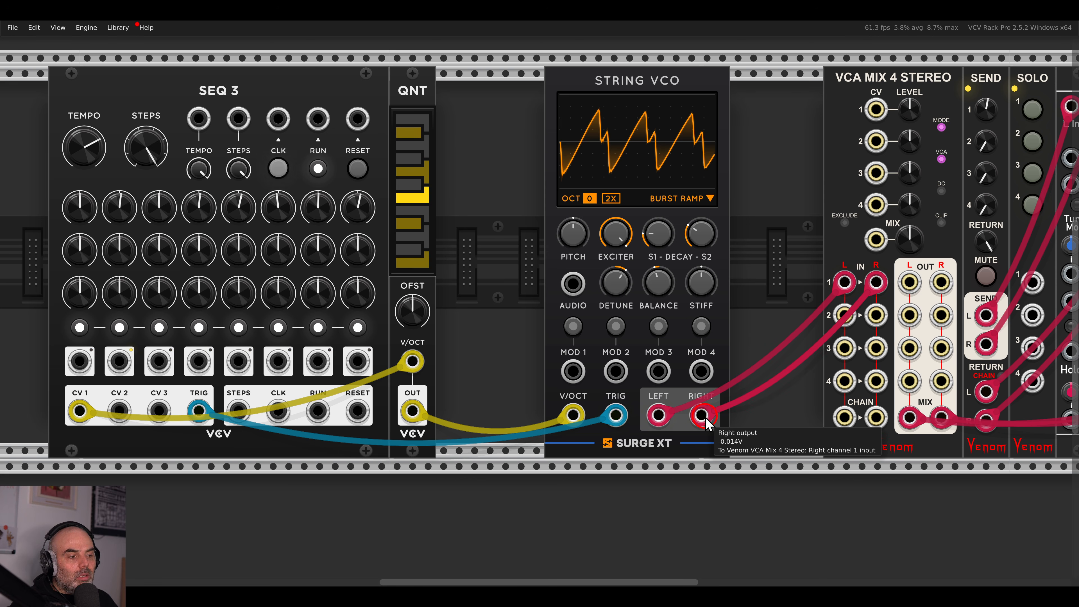
Pull the cable off the String VCO's RIGHT output and drop it in empty rack space.
drag(703, 417, 753, 395)
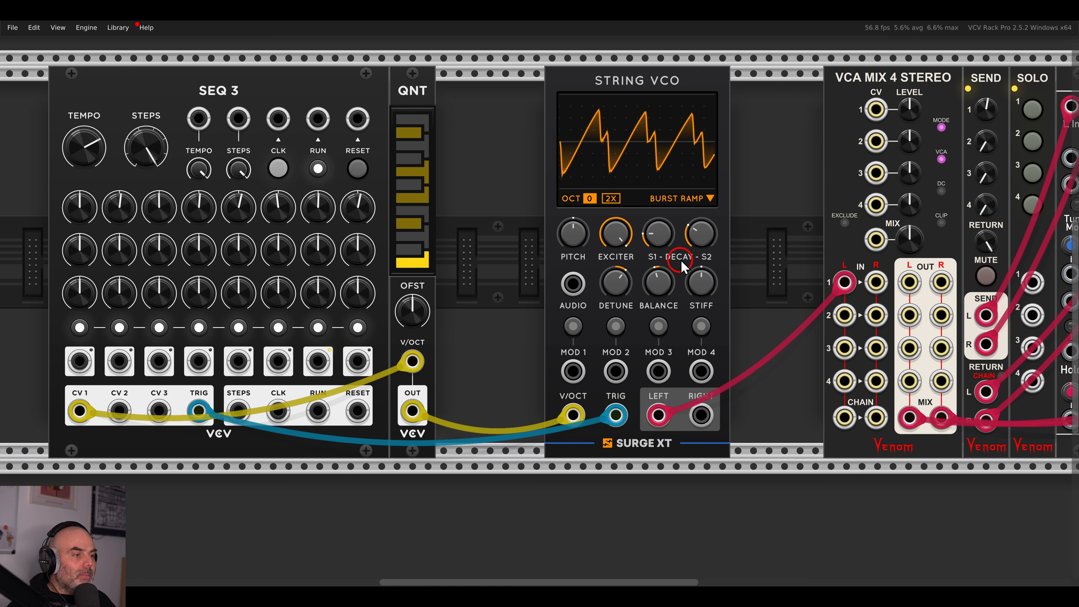
Raise S1 DECAY to about 42% and turn stiffness down to around -39%.
drag(665, 227, 657, 200)
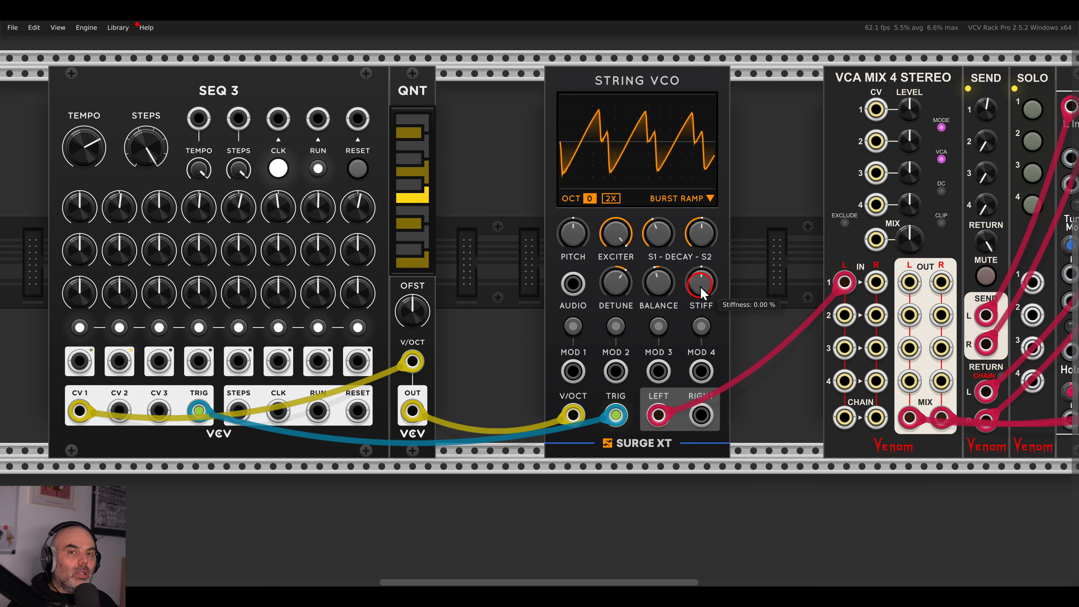
drag(701, 293, 700, 348)
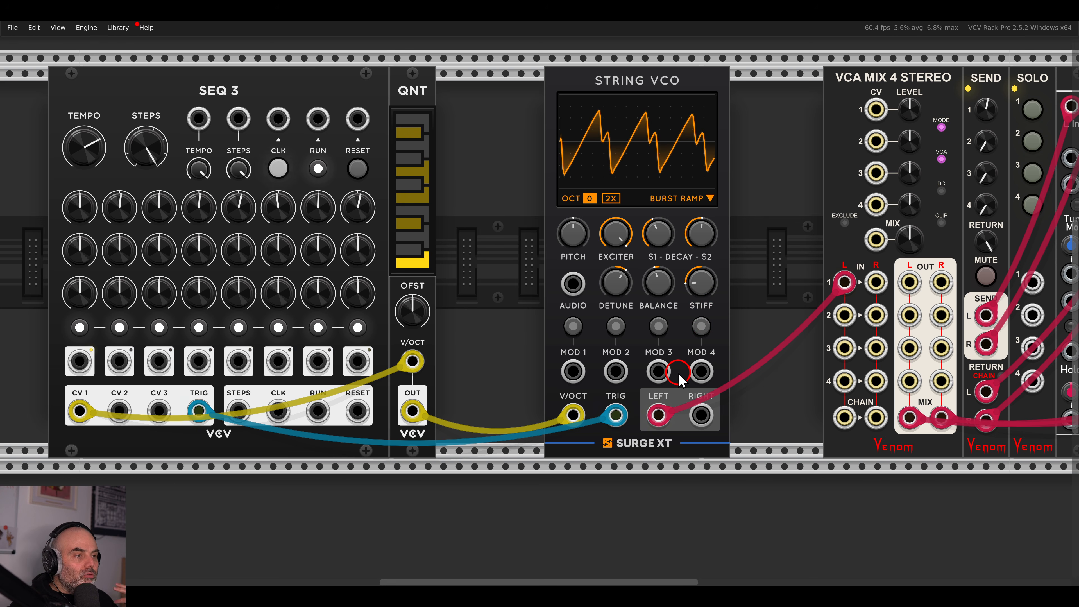
click(610, 200)
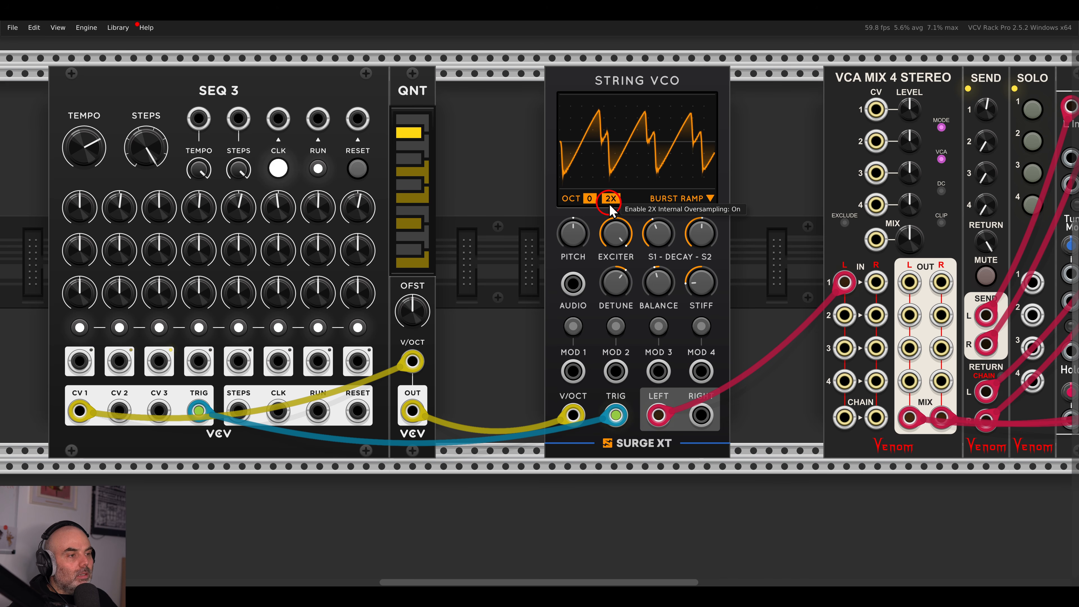
click(611, 200)
click(612, 200)
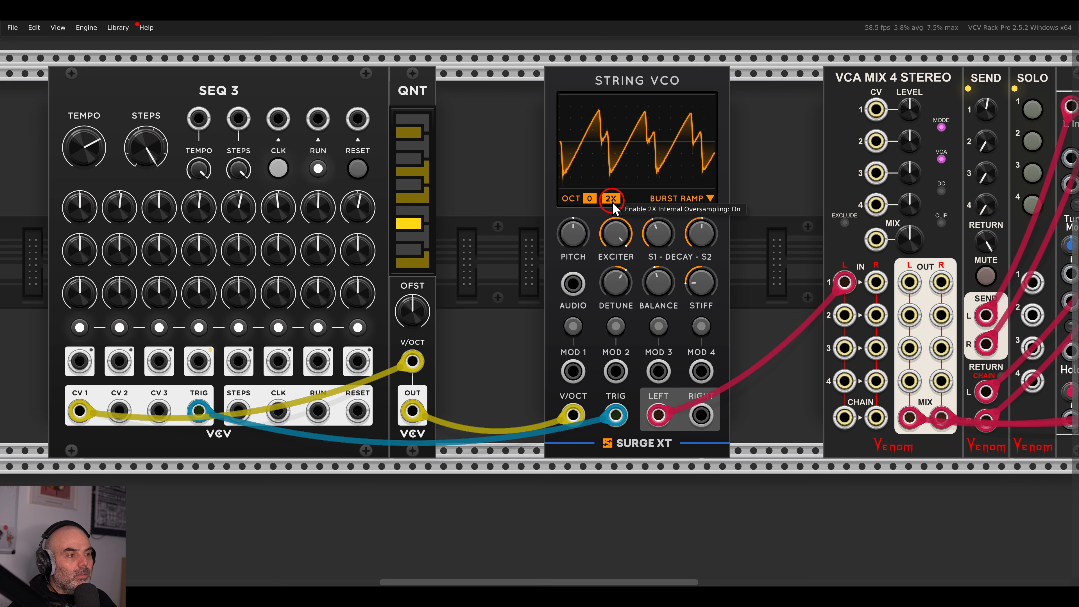
click(612, 201)
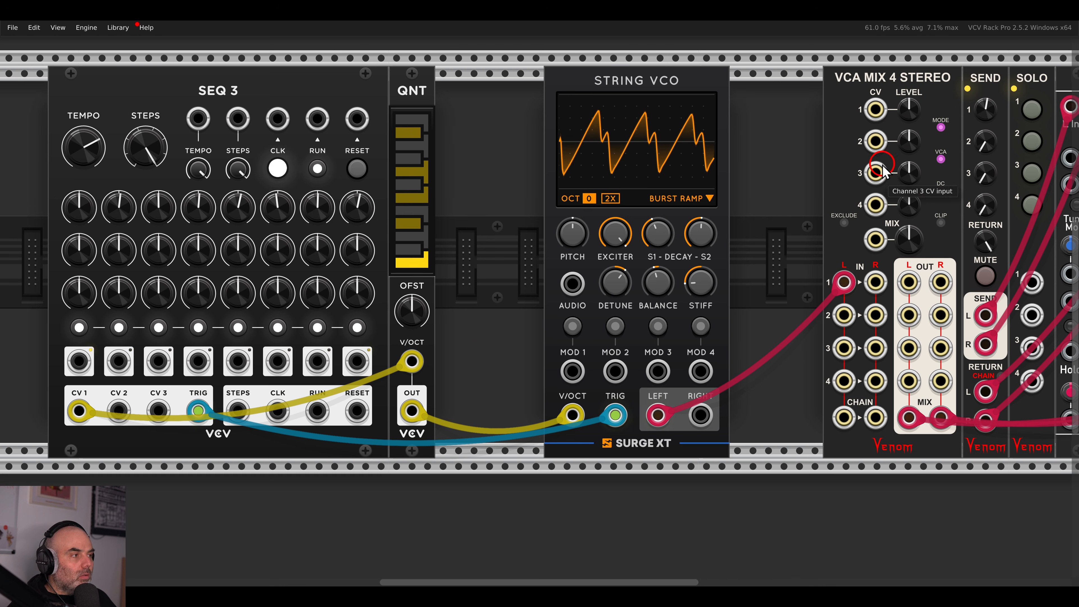
Box-select SEQ 3 and QNT and slide them right up against the String VCO.
scroll(884, 170, right, 5)
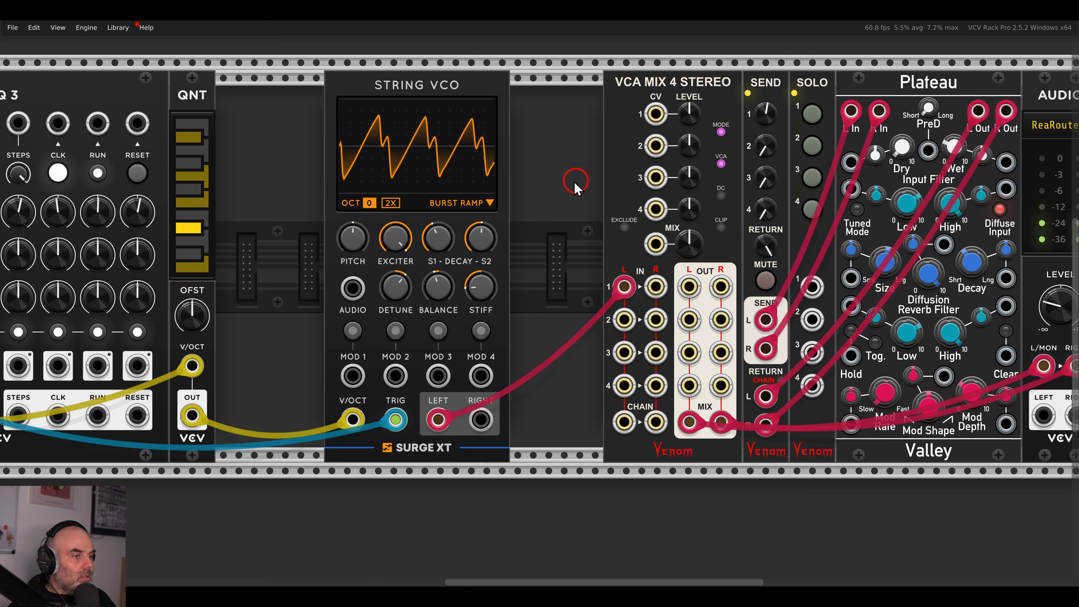
scroll(586, 191, left, 10)
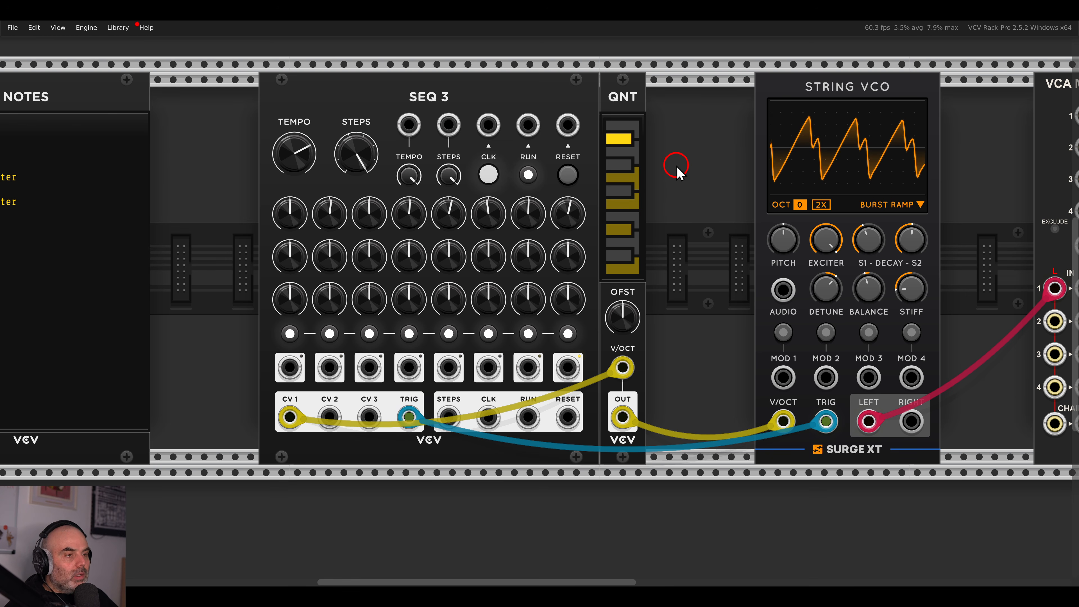
scroll(676, 165, down, 1)
scroll(677, 165, left, 5)
drag(447, 114, 786, 128)
drag(717, 114, 781, 114)
Shift the NOTES module further left to make room.
click(516, 143)
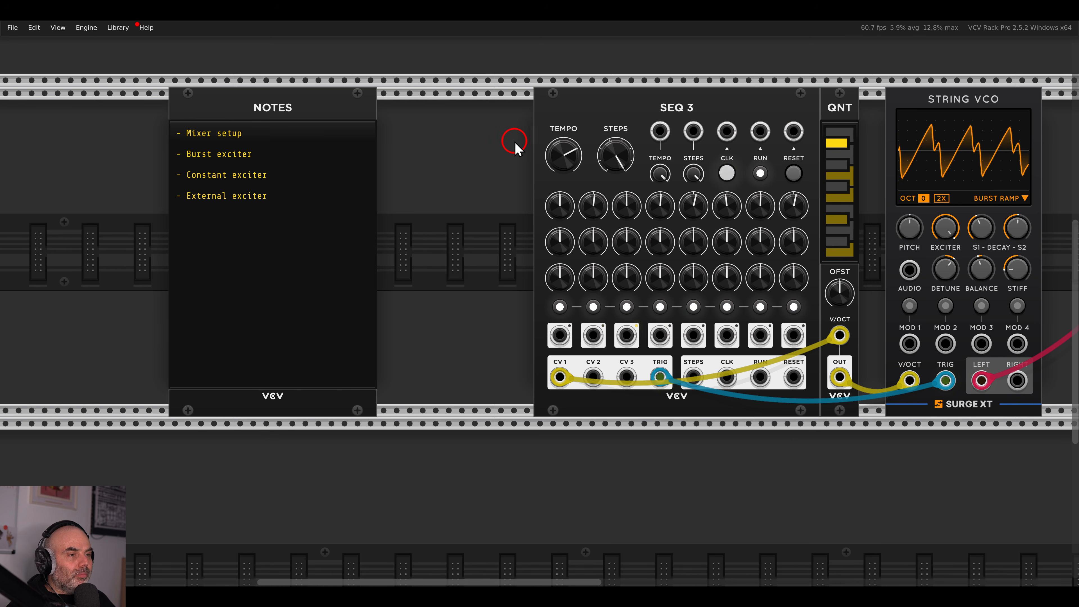
drag(356, 113, 278, 114)
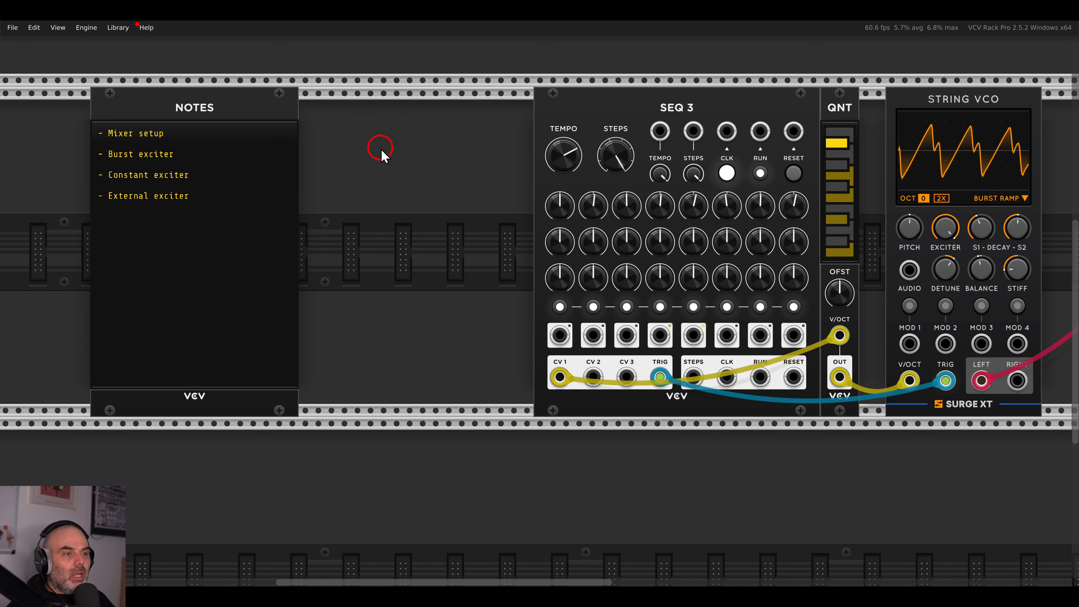
right_click(377, 148)
Add a trigSeq sequencer beside NOTES and push NOTES further left.
text(trin)
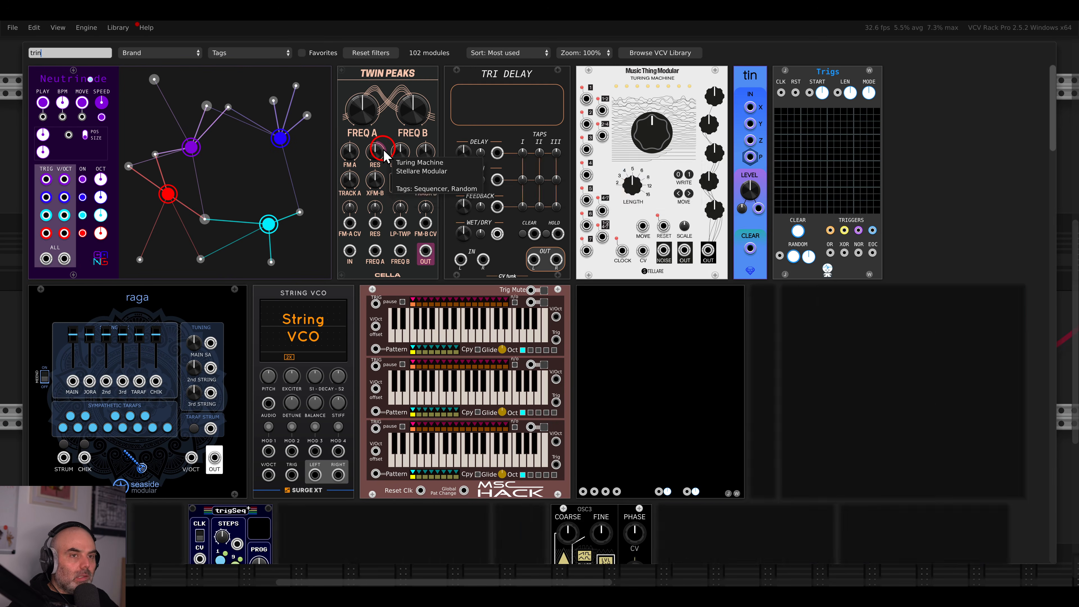
key(BackSpace)
text(gse)
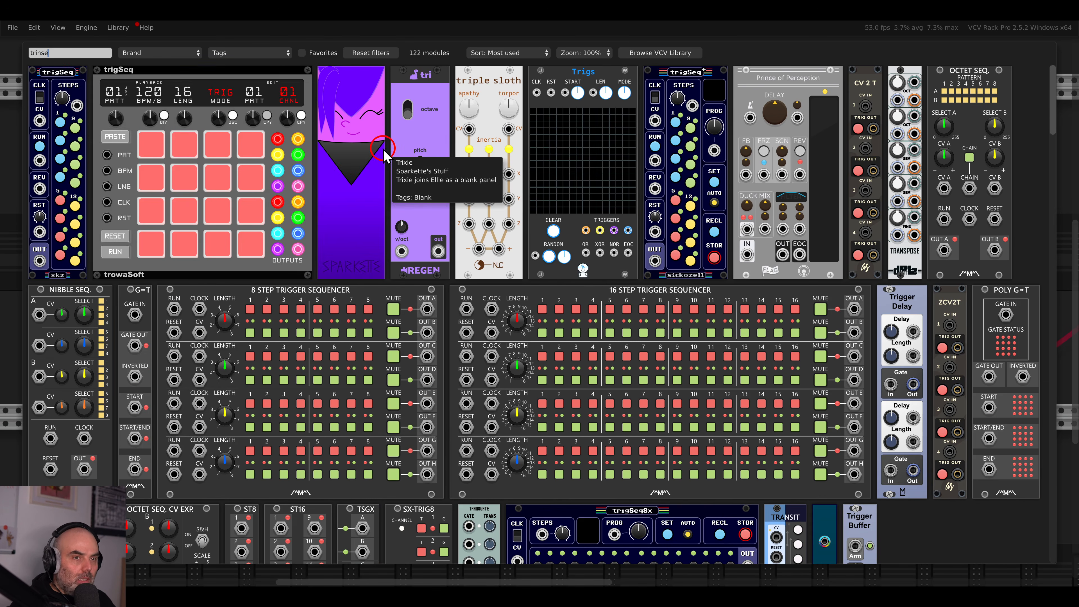
drag(83, 83, 472, 159)
drag(458, 107, 471, 108)
drag(282, 112, 164, 112)
Patch the LFO's square output into trigSeq's clock CV input.
right_click(317, 145)
key(BackSpace)
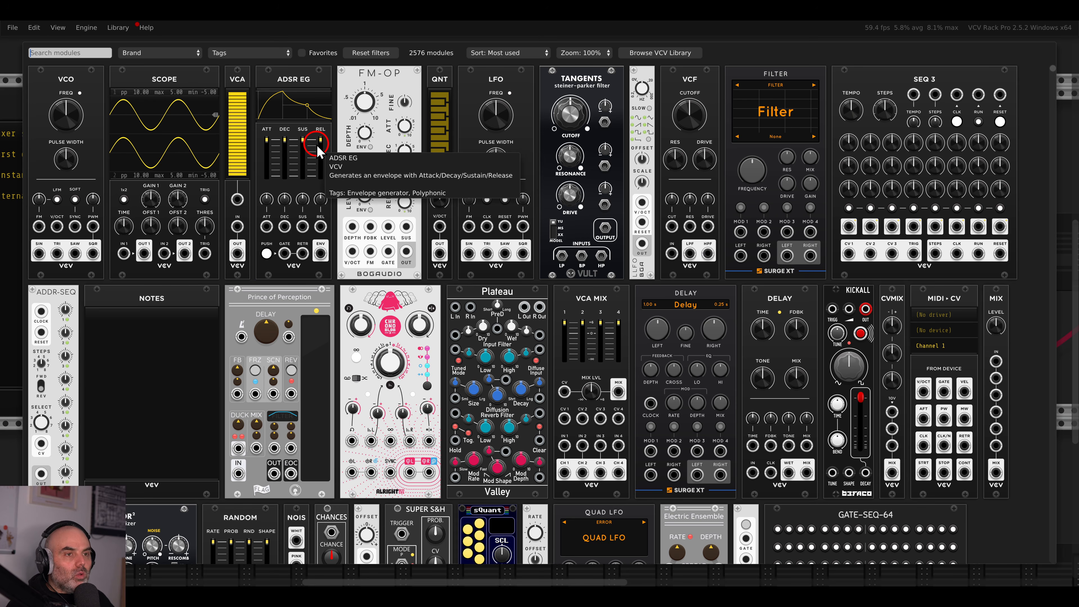
key(Escape)
drag(425, 377, 459, 171)
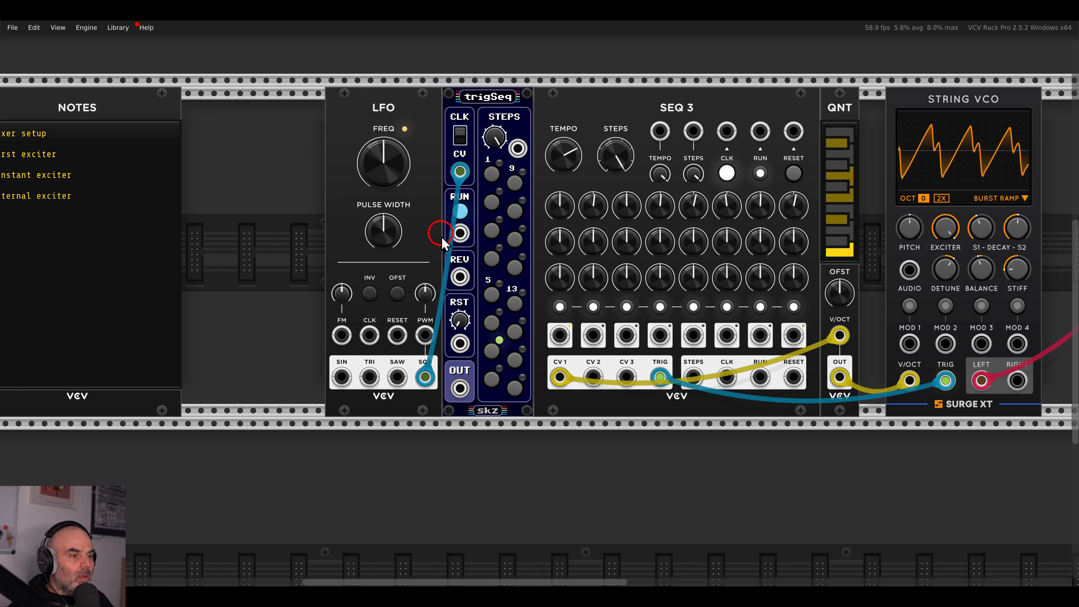
Stop SEQ 3 and cable trigSeq's output into SEQ 3's RUN input.
click(760, 173)
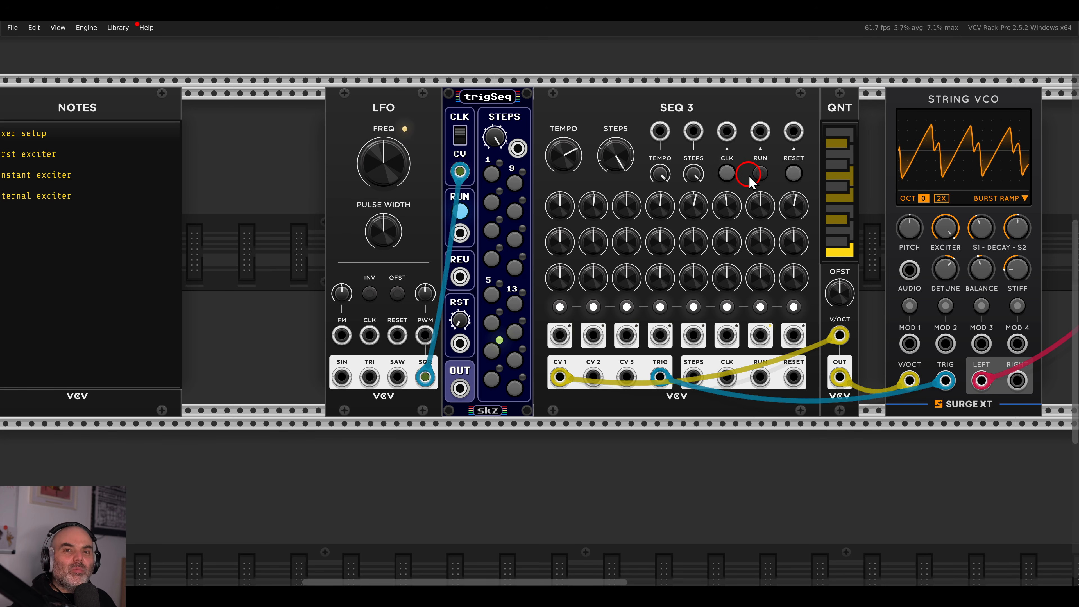
click(759, 175)
click(758, 176)
drag(459, 388, 760, 132)
Switch on trigSeq steps 2, 4, 6, 8, 10, 12 and 13.
click(491, 202)
click(492, 258)
click(493, 322)
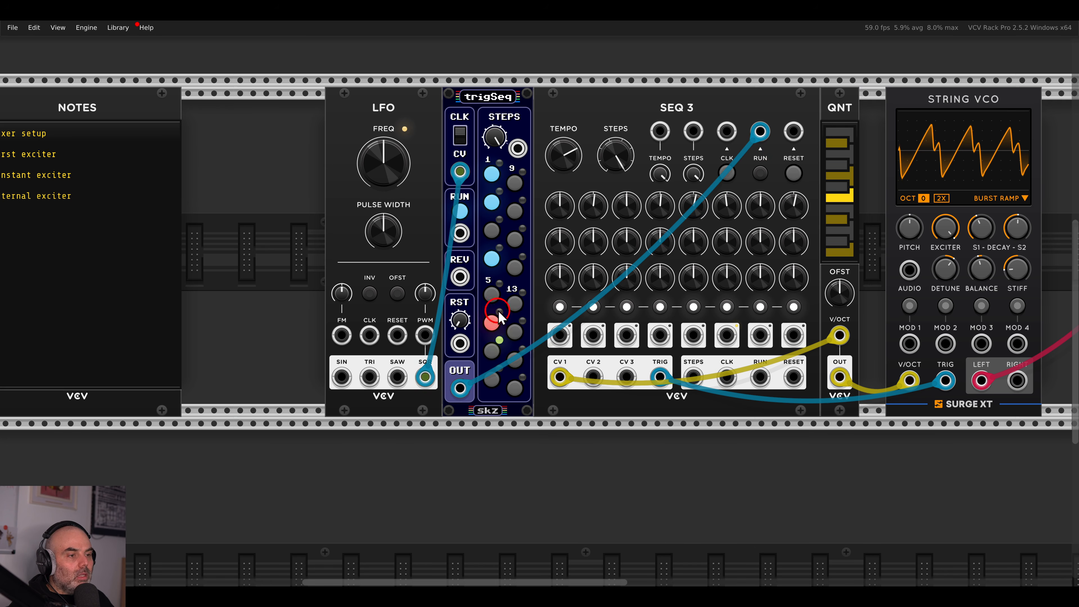
click(492, 378)
click(515, 213)
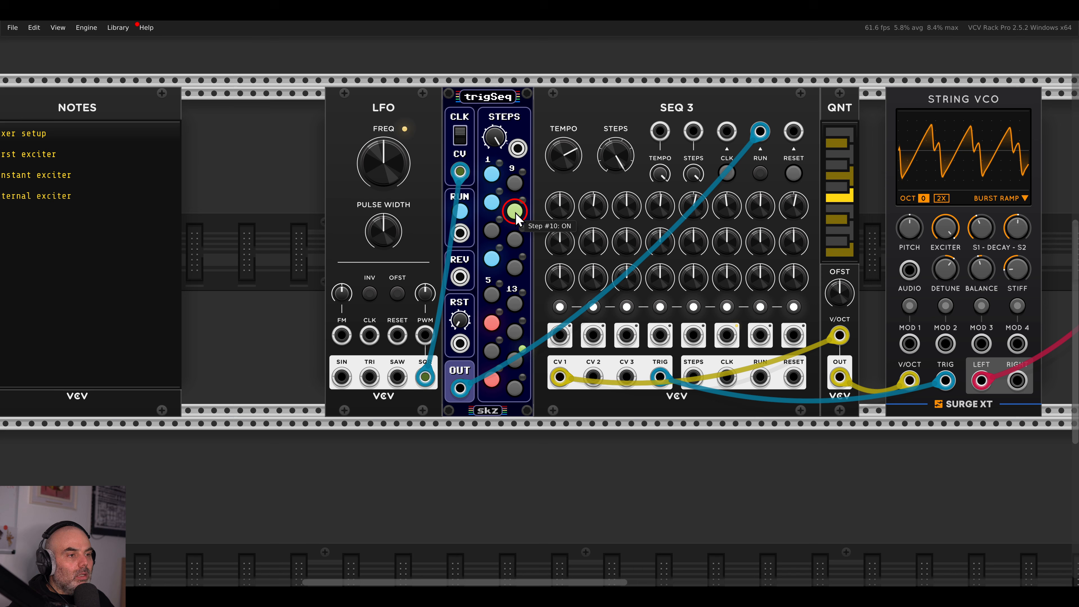
click(515, 268)
click(515, 304)
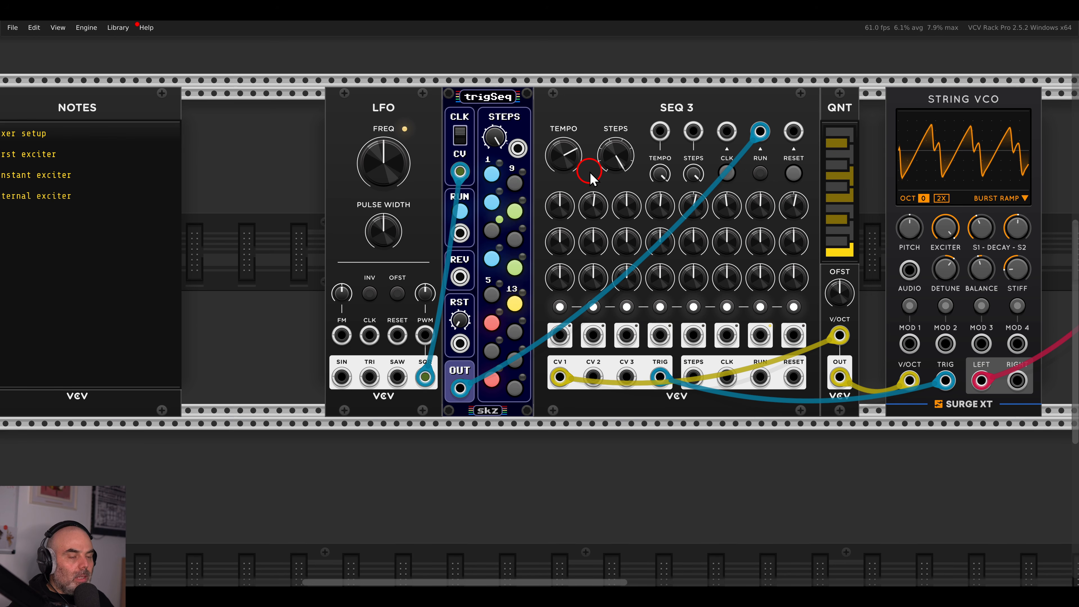
Add a PUSH module beside the LFO and run a blue cable from its trigger output.
key(Return)
text(push)
drag(100, 91, 299, 171)
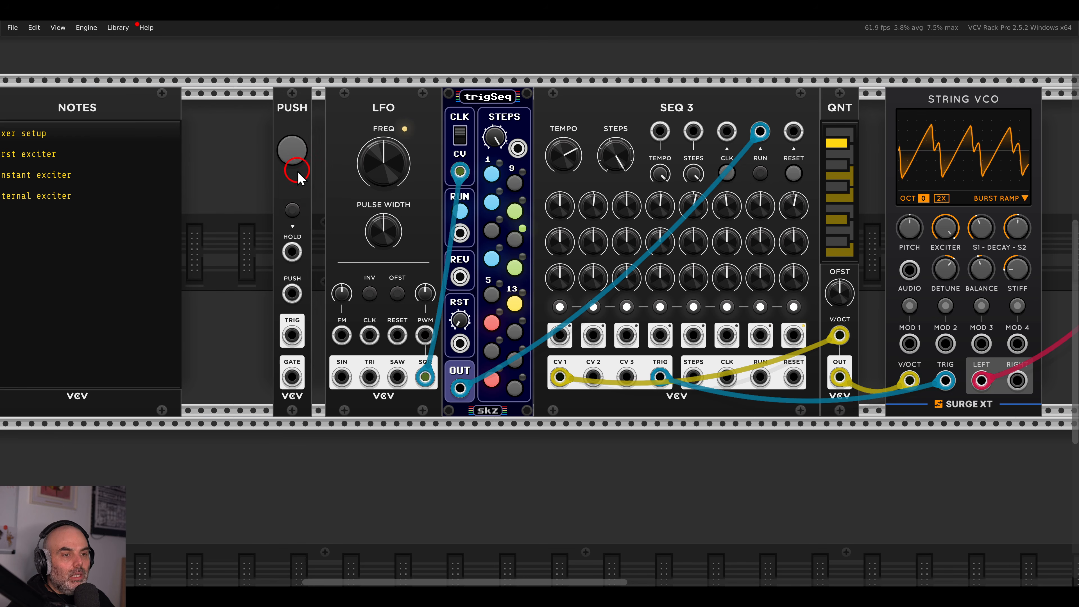
drag(292, 335, 486, 319)
key(4)
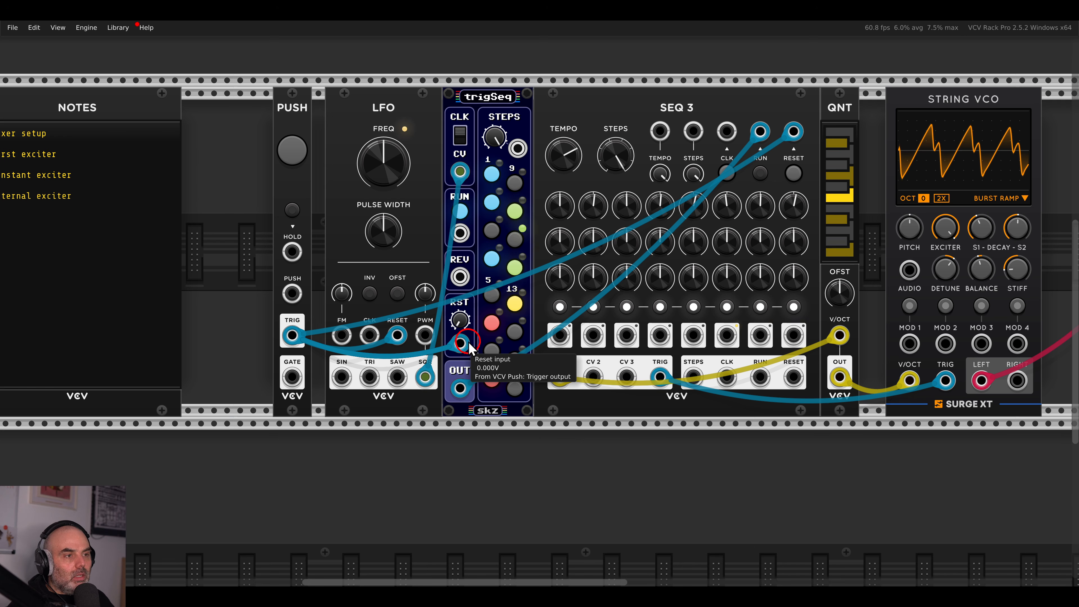
Fire the PUSH reset twice, then raise the LFO frequency to about 5.7 Hz.
click(303, 153)
click(305, 153)
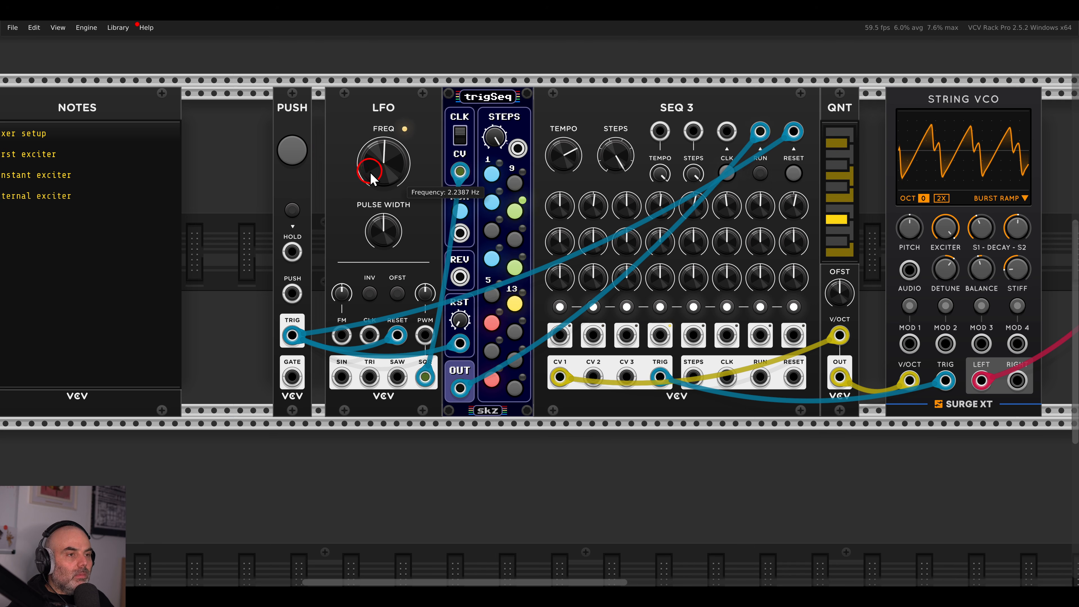
drag(368, 176, 365, 170)
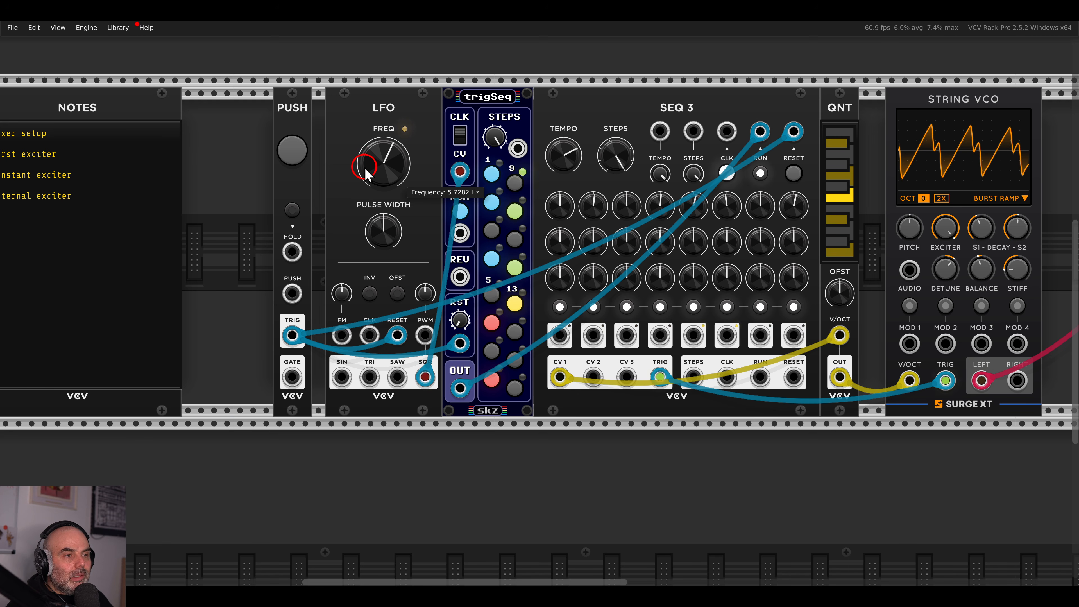
drag(360, 90, 408, 127)
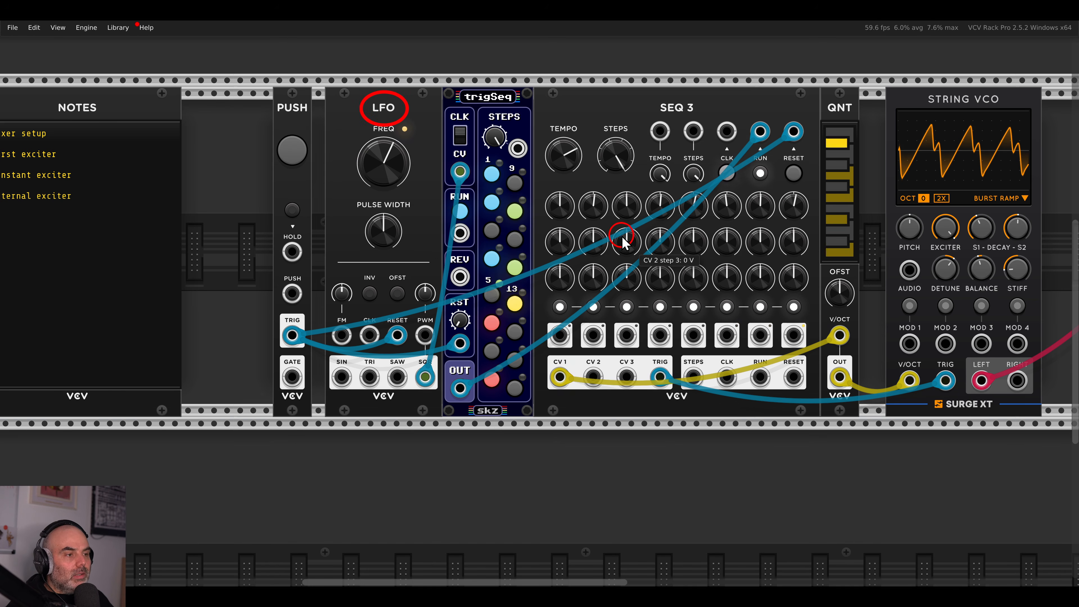
drag(535, 116, 594, 182)
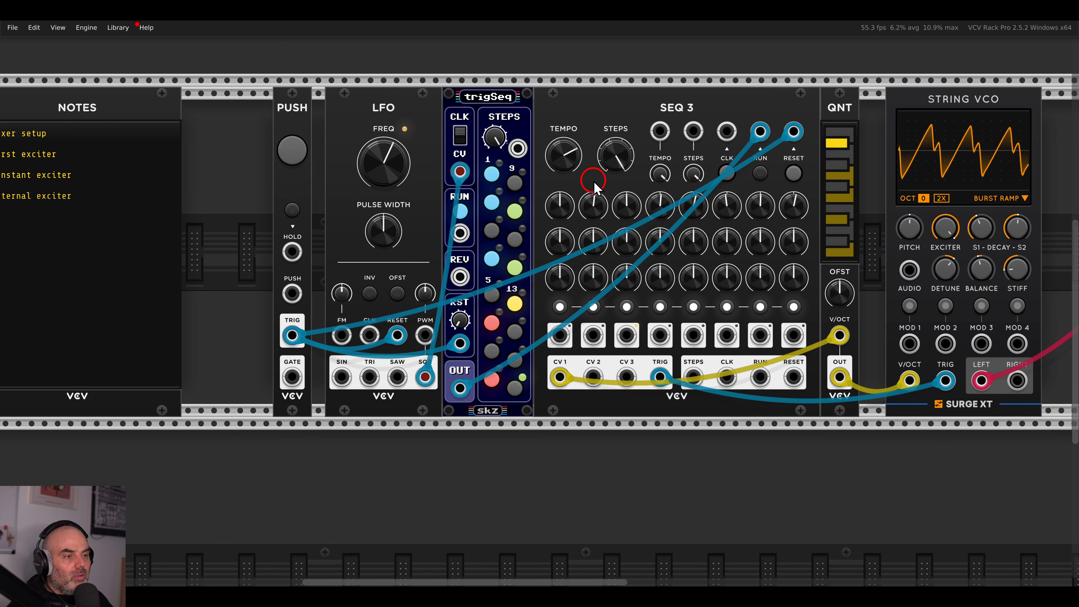
scroll(594, 182, down, 4)
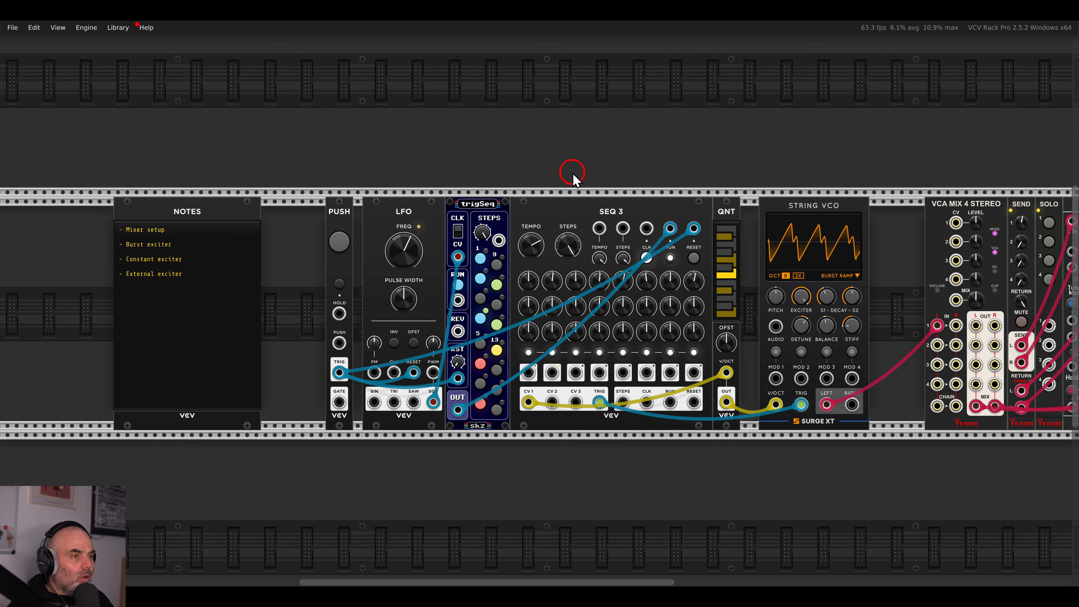
right_click(573, 173)
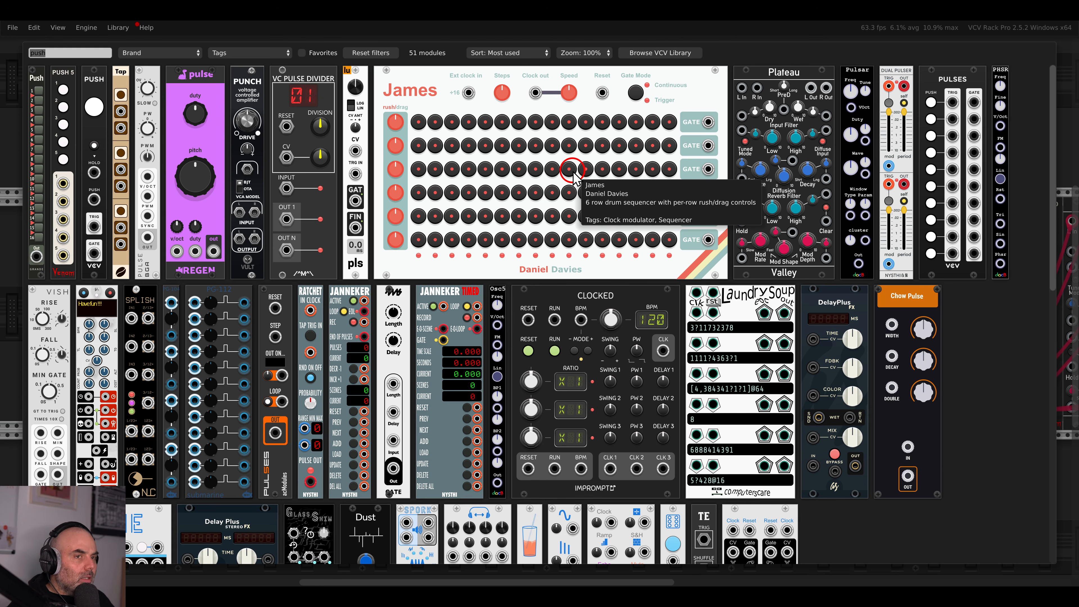
scroll(572, 174, up, 10)
drag(208, 112, 647, 401)
scroll(605, 327, up, 4)
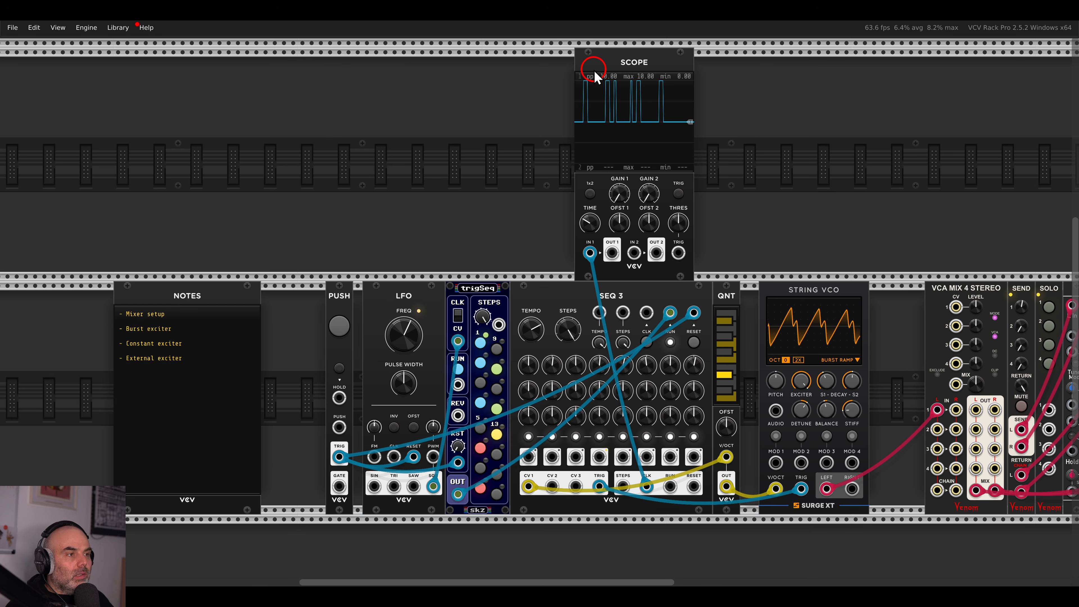
key(Delete)
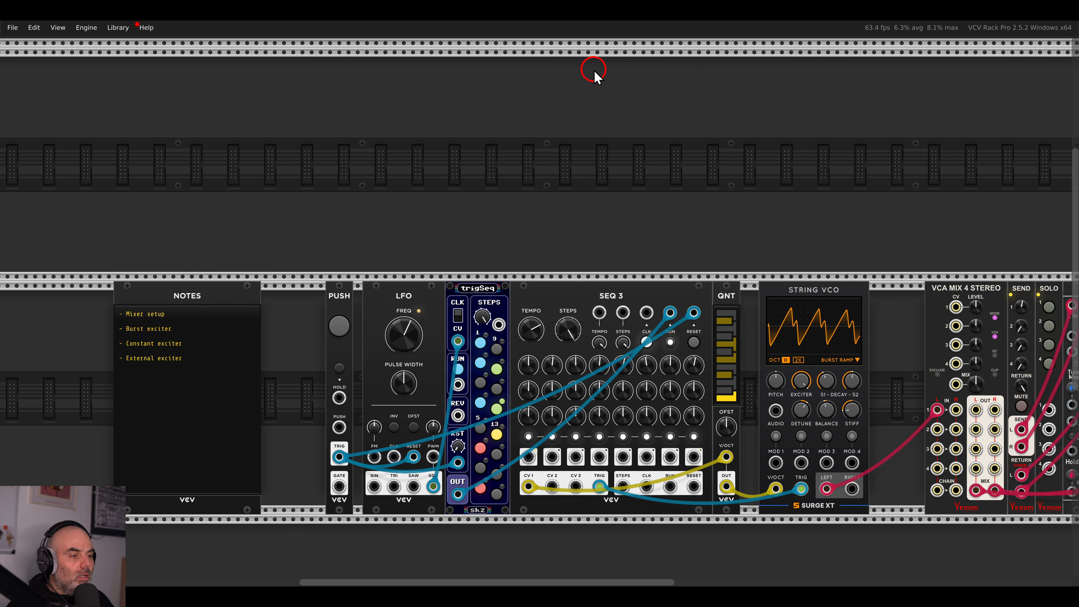
scroll(555, 156, down, 5)
scroll(558, 178, up, 2)
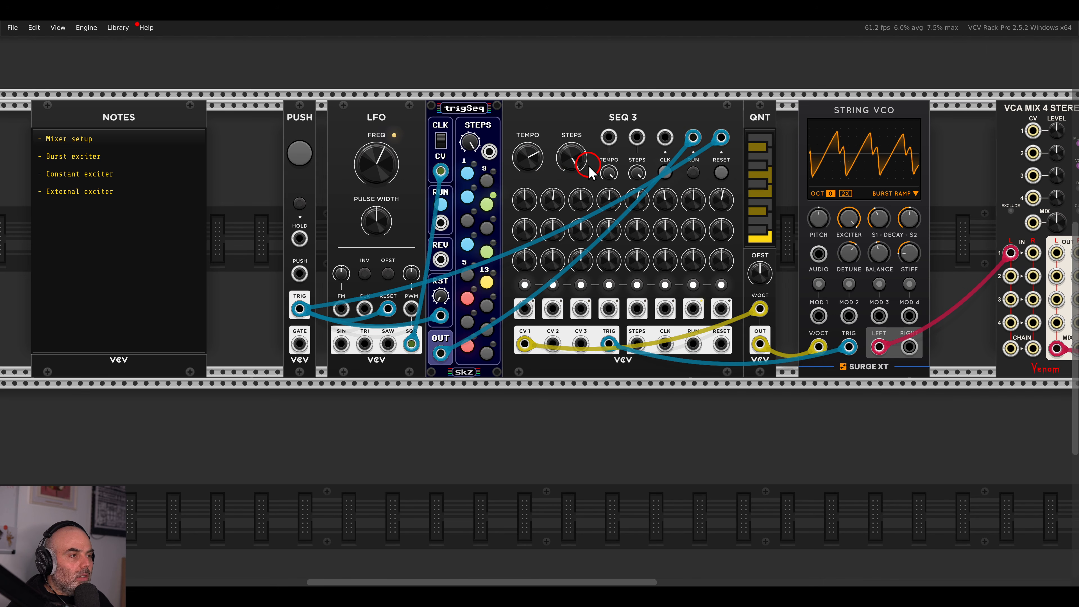
Patch a clock cable into SEQ 3's CLK input.
drag(665, 136, 411, 344)
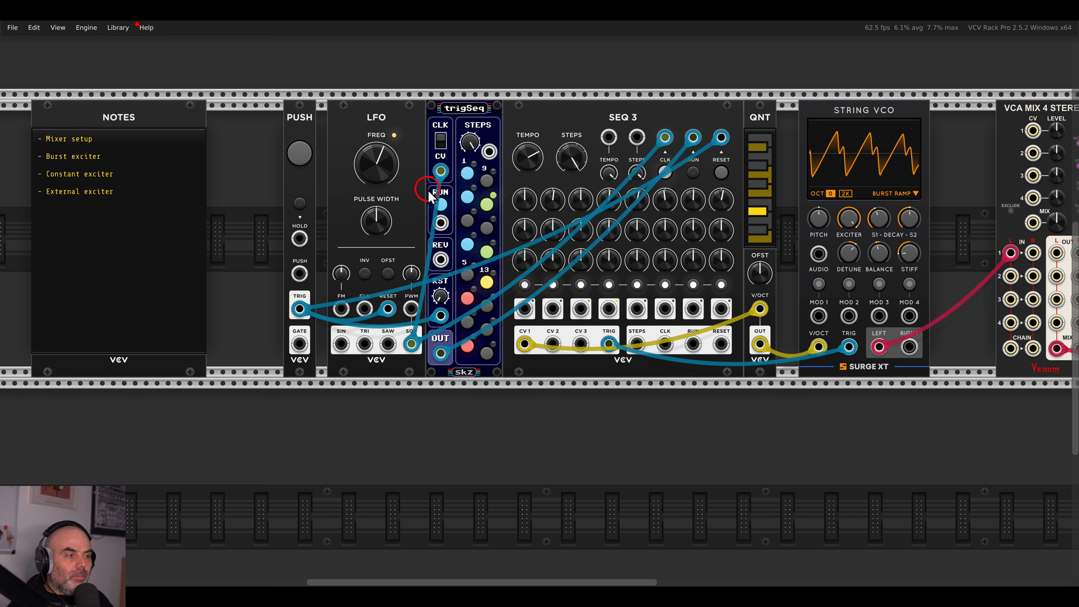
scroll(453, 222, right, 12)
drag(610, 121, 583, 175)
scroll(592, 217, up, 1)
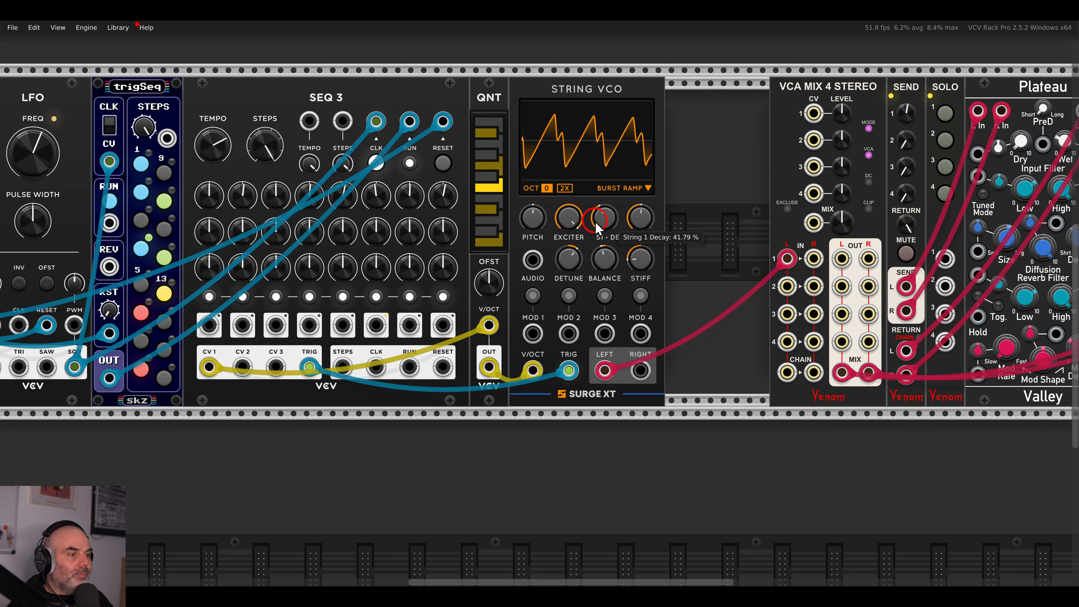
drag(595, 217, 592, 234)
scroll(591, 234, up, 1)
scroll(444, 230, left, 10)
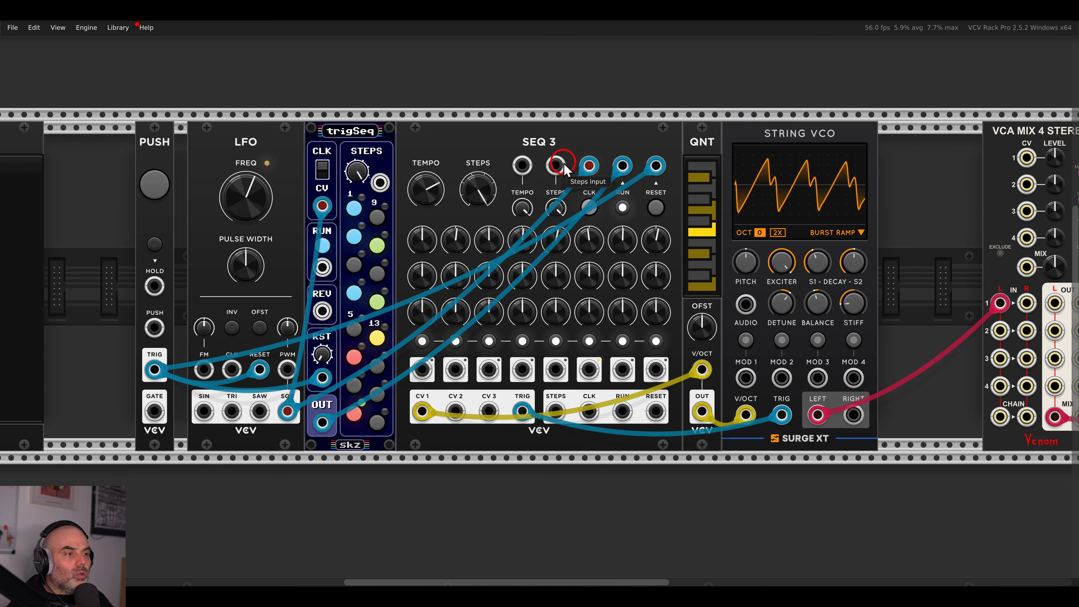
drag(674, 214, 573, 204)
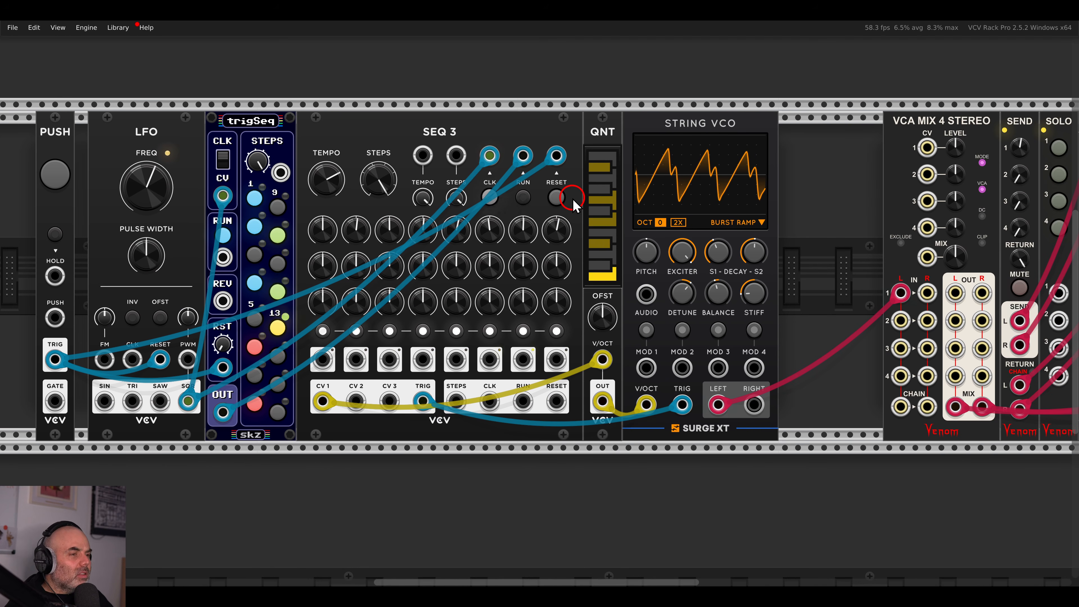
Close the rack gaps: PUSH against the LFO, NOTES further left, six modules slid left.
drag(641, 232, 586, 223)
scroll(651, 235, up, 1)
drag(738, 225, 655, 225)
drag(545, 264, 756, 208)
scroll(688, 209, down, 1)
drag(593, 206, 673, 223)
scroll(655, 219, down, 1)
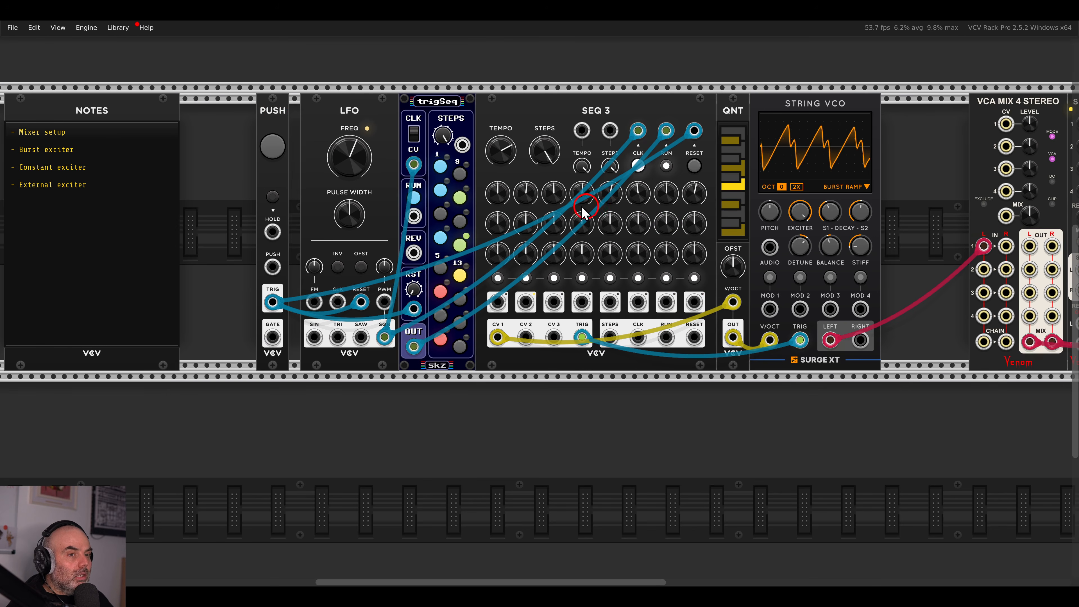
drag(269, 112, 361, 118)
drag(243, 113, 102, 115)
drag(251, 135, 942, 127)
drag(956, 115, 769, 114)
click(881, 155)
drag(884, 158, 768, 164)
Patch SEQ 3's CV 2 output into the String VCO's MOD 1 input.
scroll(696, 221, up, 2)
scroll(695, 221, up, 1)
drag(541, 225, 743, 234)
scroll(743, 234, down, 1)
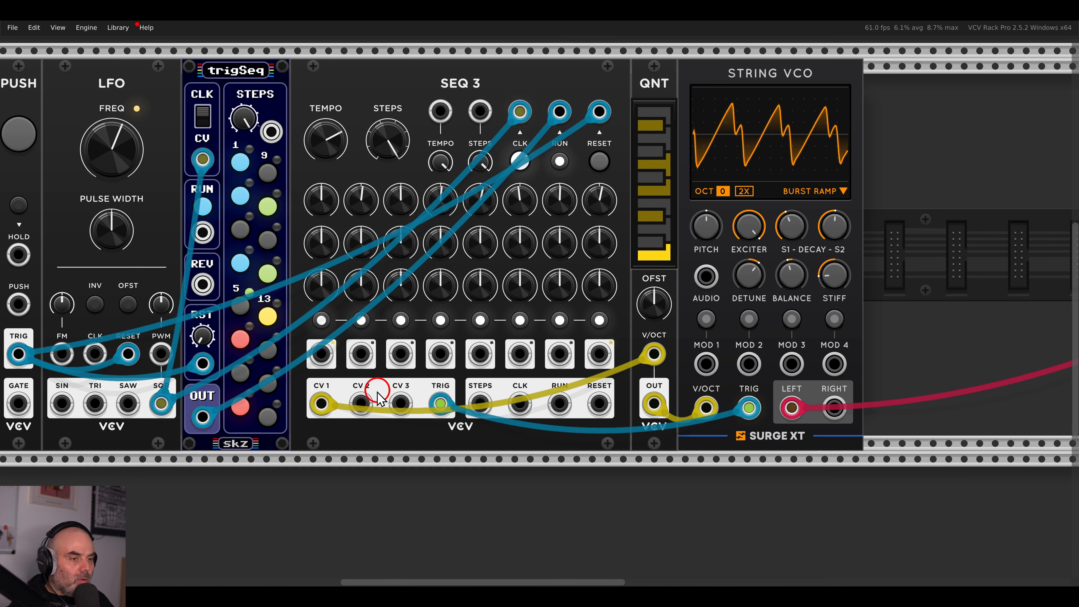
drag(361, 408, 606, 362)
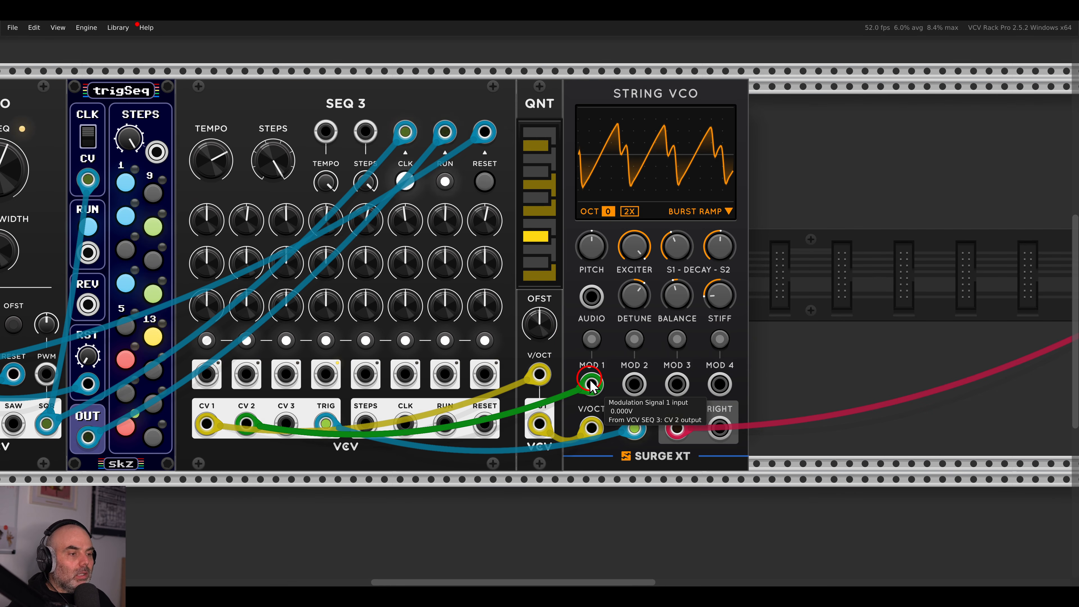
Route MOD 1 to the string stiffness and raise CV 2 steps 7 and 8 to about 5.3 V.
click(593, 346)
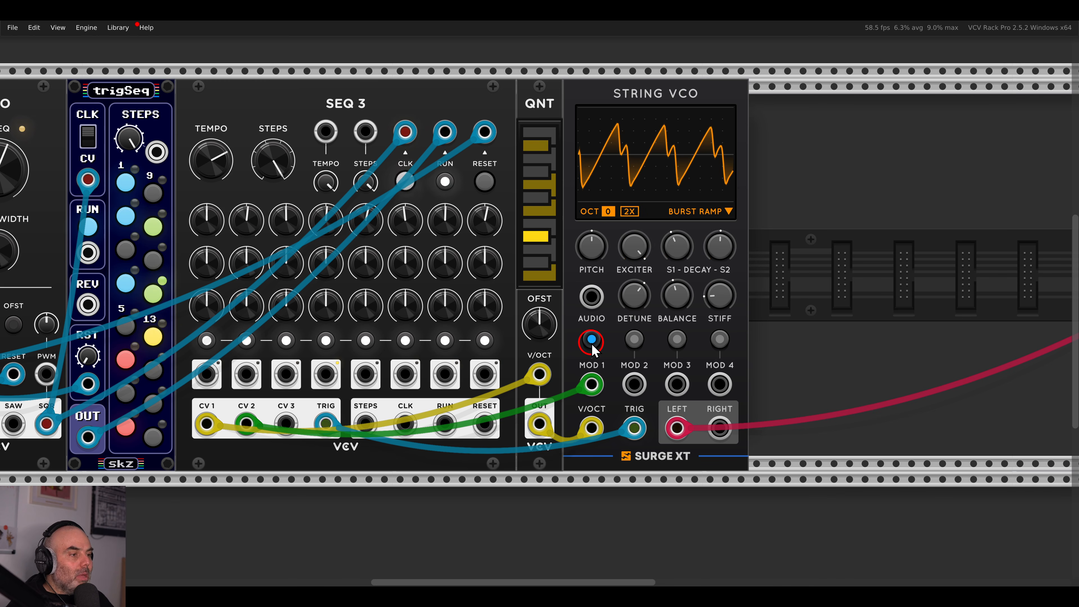
mouse_move(727, 303)
drag(727, 302, 728, 317)
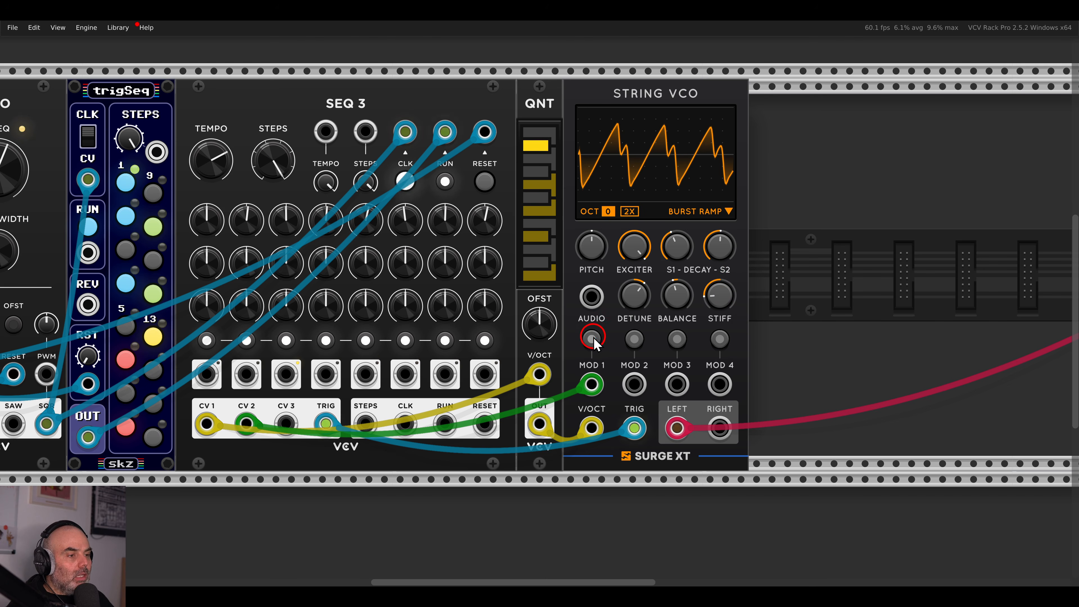
mouse_move(257, 268)
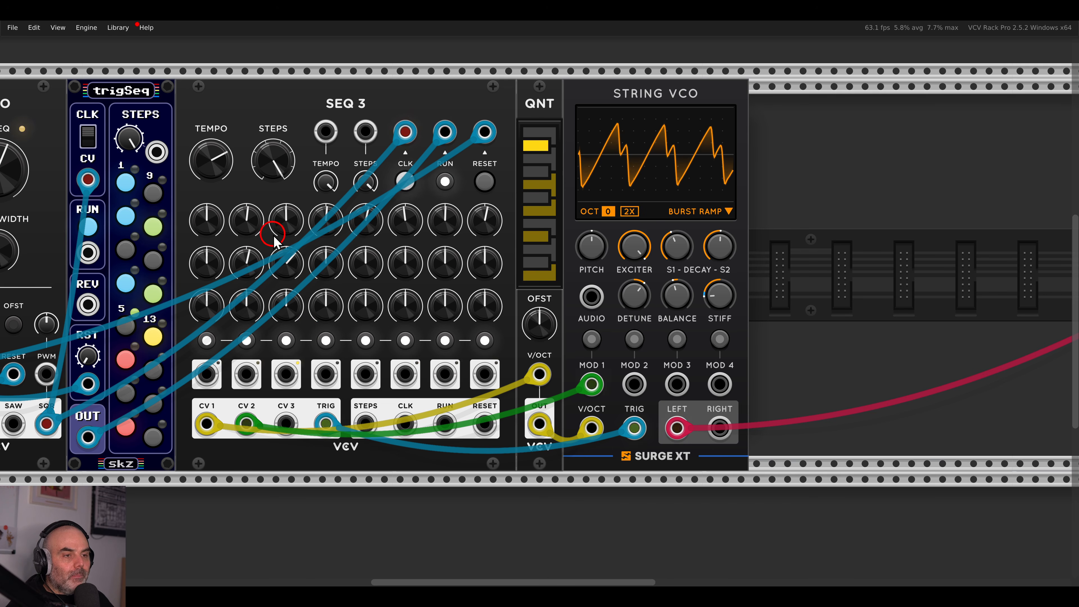
mouse_move(441, 256)
drag(440, 251, 441, 241)
mouse_move(483, 261)
mouse_down()
mouse_move(483, 238)
mouse_move(481, 254)
mouse_up()
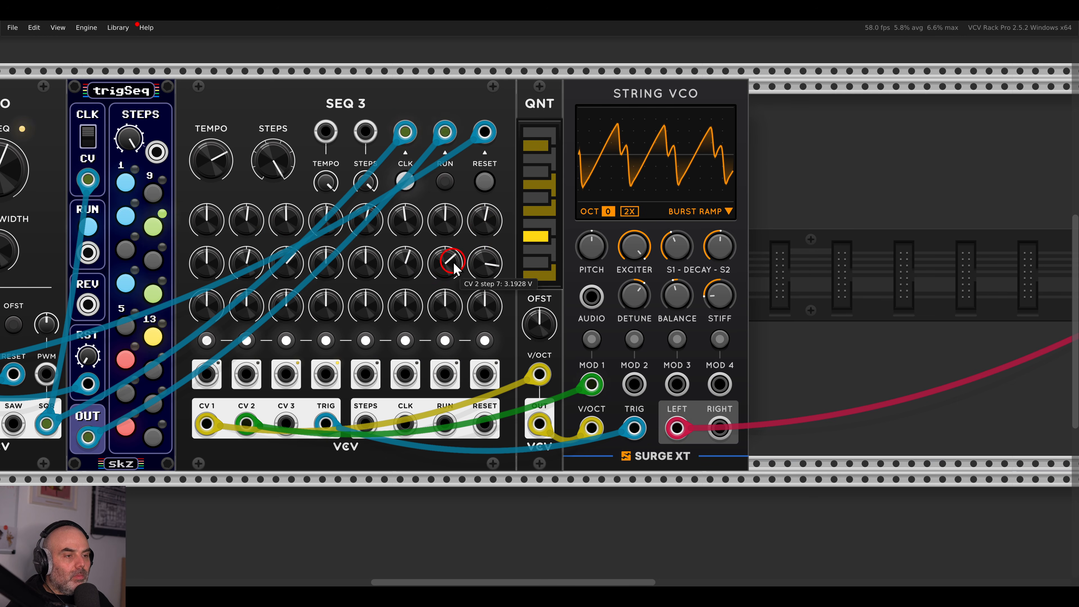
click(589, 343)
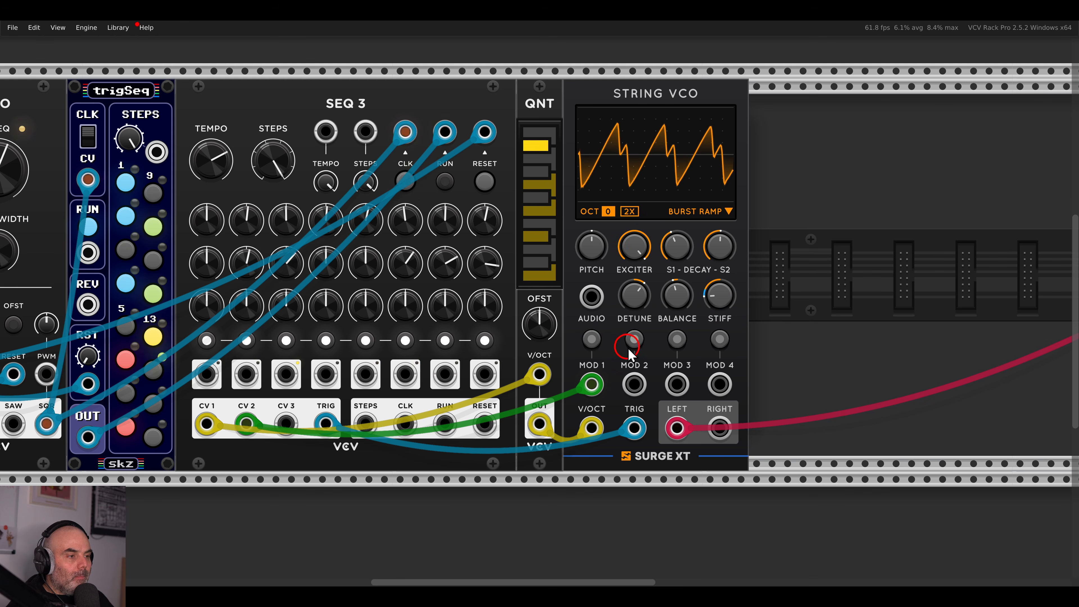
click(635, 339)
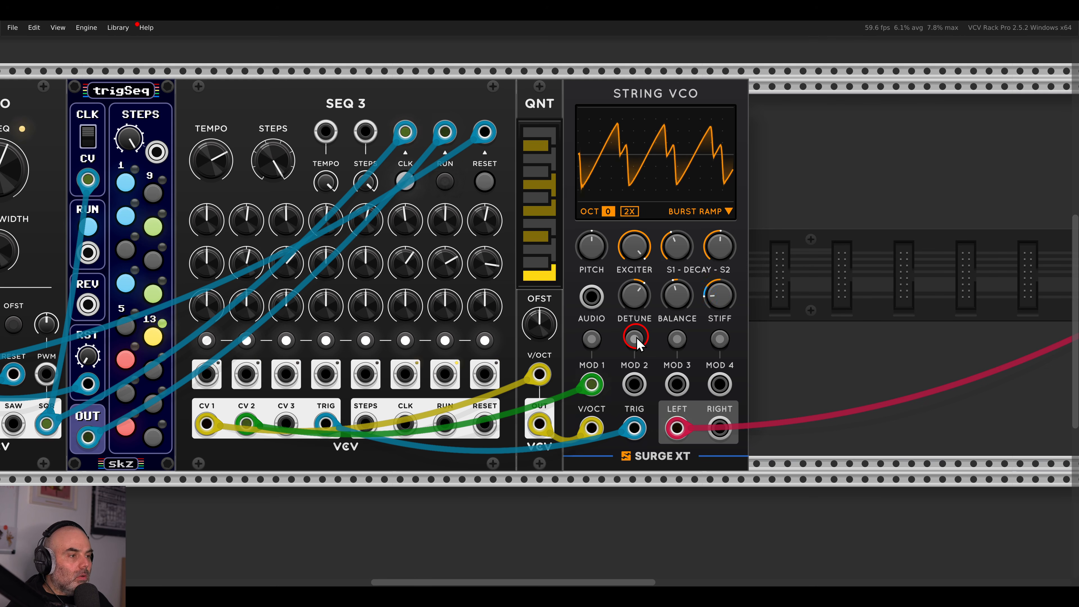
Patch SEQ 3's CV 3 into MOD 2 and assign MOD 2 to raise S1 decay by 50.
drag(286, 423, 635, 384)
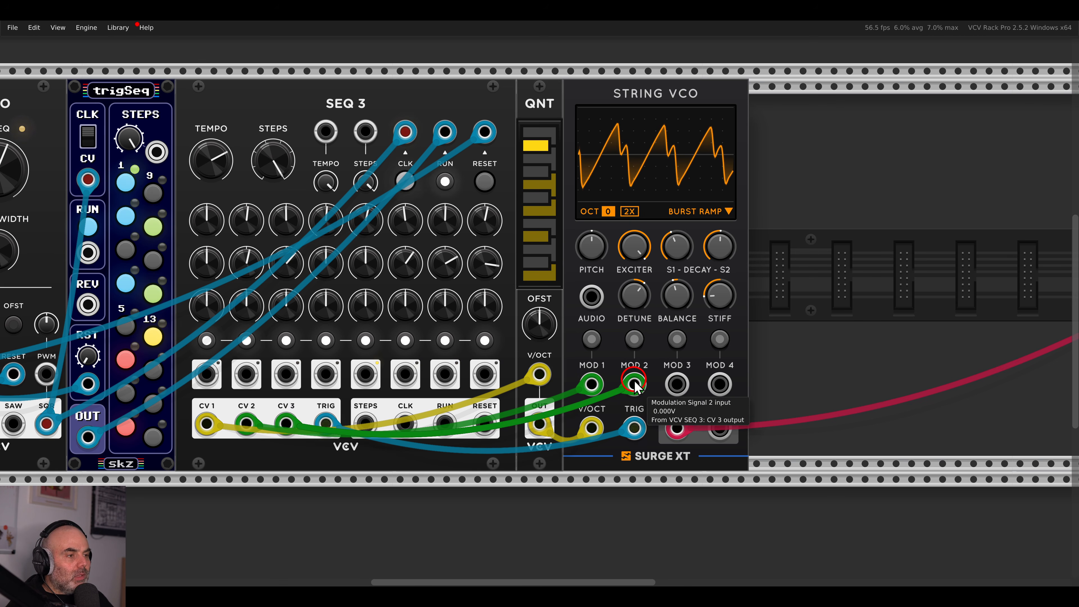
click(634, 339)
drag(676, 245, 671, 196)
click(634, 339)
Turn up CV 3 steps 4 and 5, and step 6 to about 7.5 V.
click(407, 339)
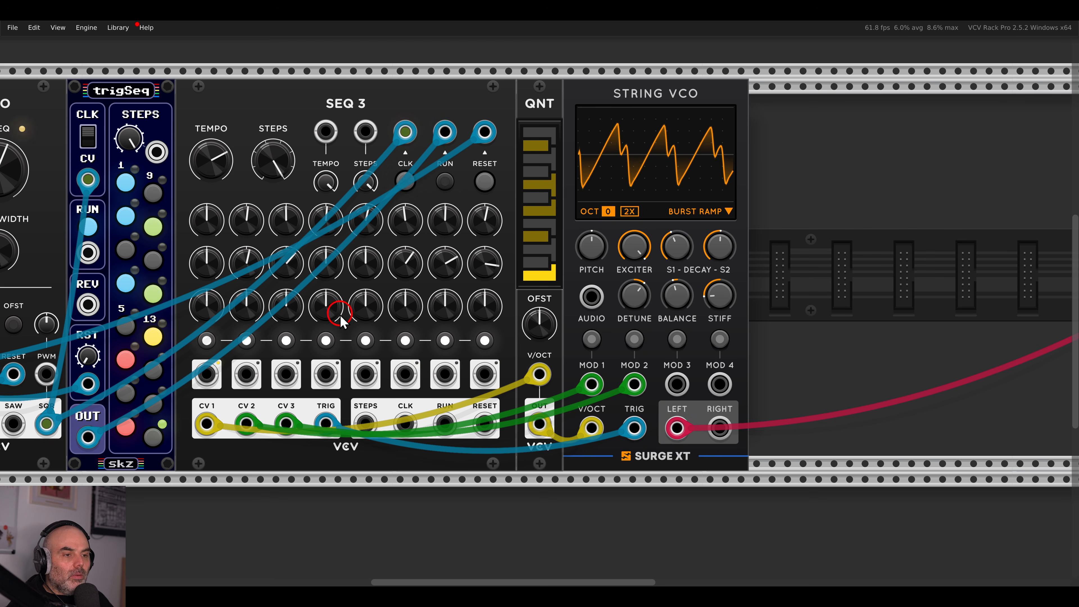
drag(328, 314, 361, 272)
drag(398, 314, 385, 227)
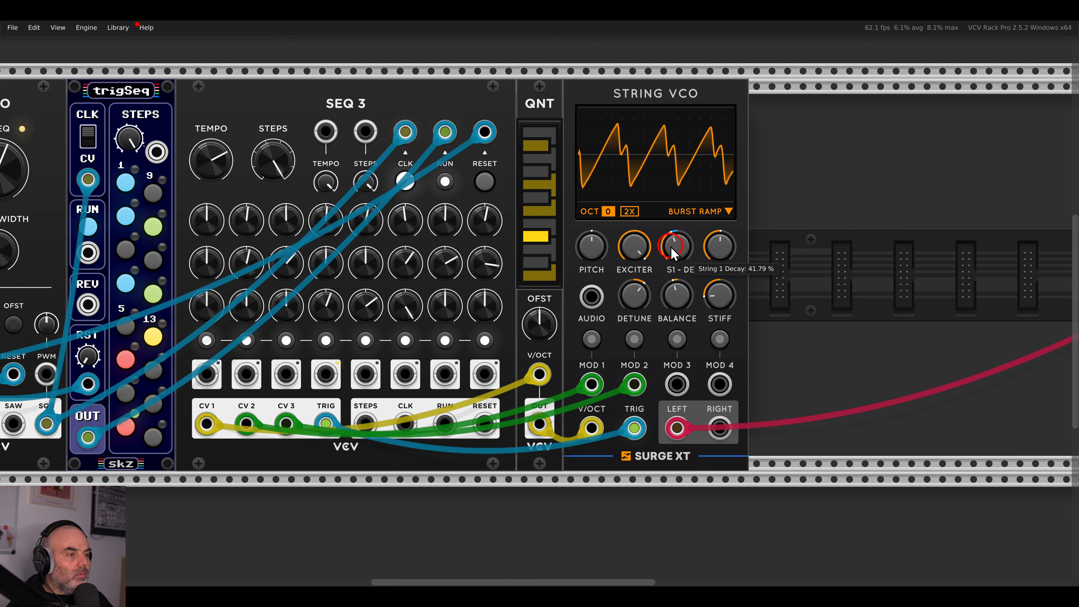
drag(681, 234, 517, 237)
Add a Surge XT Delay module via a 'delay' search.
scroll(519, 238, down, 1)
right_click(635, 239)
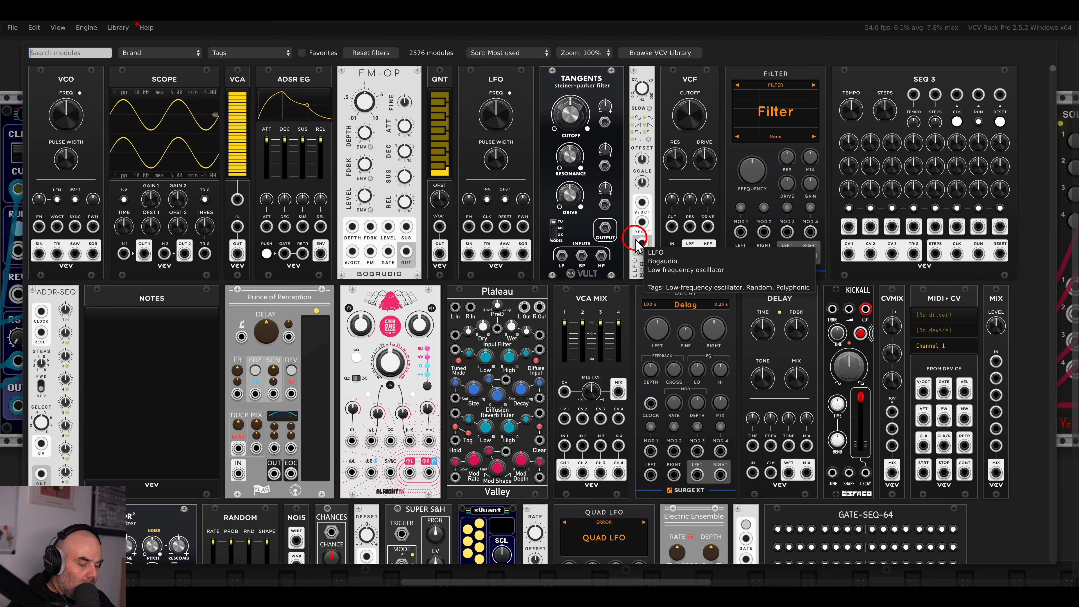
text(delay)
click(634, 235)
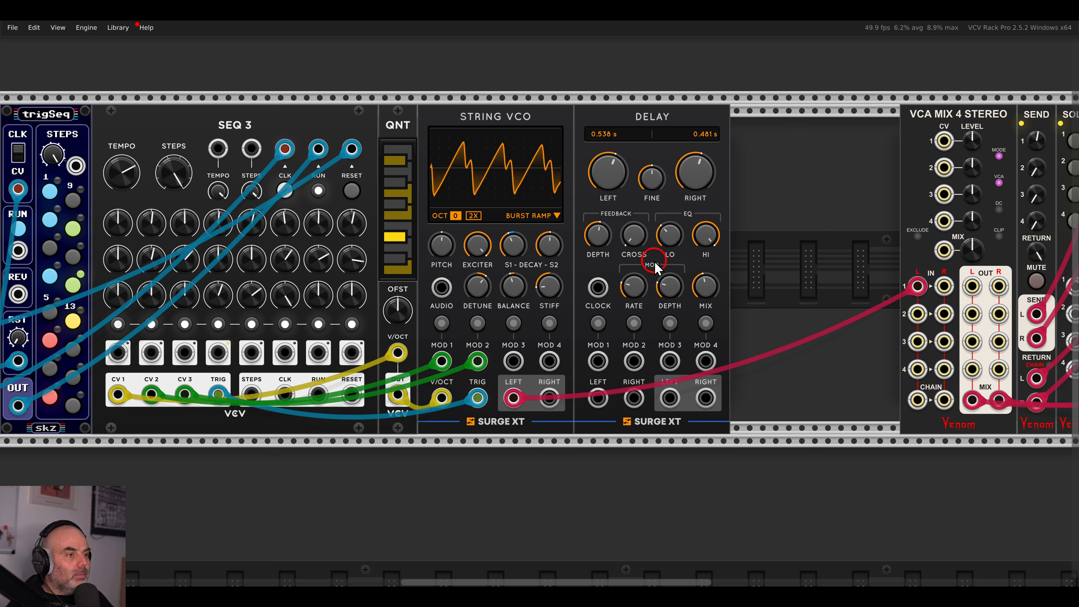
Feed the VCO into the Delay, clock it from the LFO square, and send it to mixer input 1.
drag(918, 285, 599, 397)
drag(663, 346, 927, 335)
mouse_move(861, 278)
mouse_down()
mouse_move(343, 352)
mouse_move(248, 381)
mouse_up()
drag(862, 314, 641, 322)
mouse_move(711, 396)
mouse_down()
mouse_move(964, 287)
mouse_move(746, 395)
mouse_up()
Set the Delay's left time to 1/2 triplet and right time to 1/4 dotted.
scroll(655, 324, up, 3)
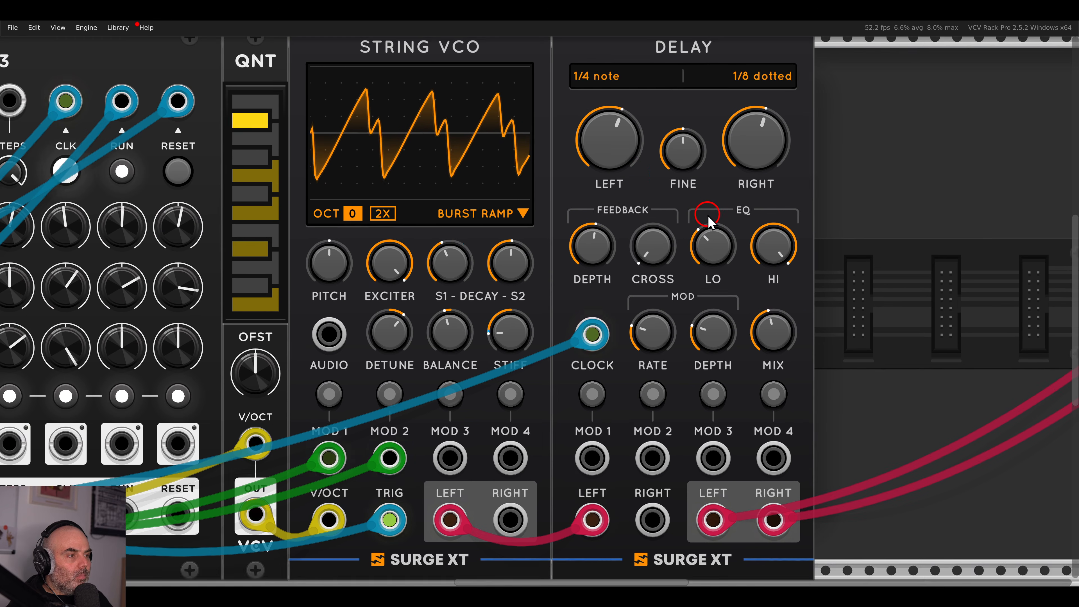
drag(608, 178, 609, 169)
drag(755, 177, 748, 169)
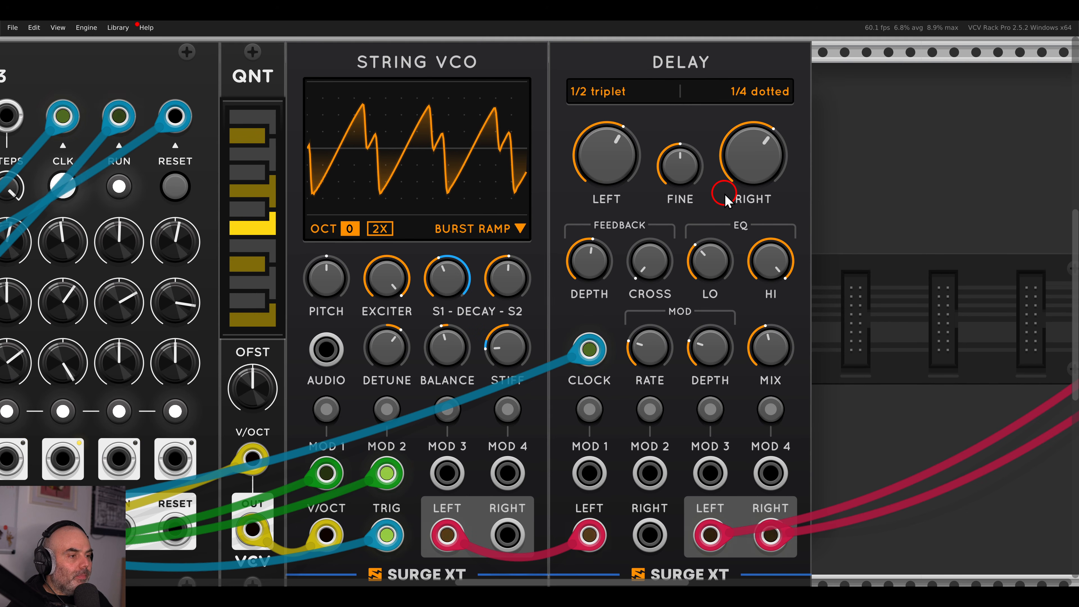
Raise the reverb send on mixer channel 1 and the mixer's overall mix level.
scroll(640, 230, down, 3)
drag(833, 230, 501, 234)
scroll(665, 202, up, 1)
mouse_move(722, 150)
mouse_down()
mouse_move(712, 122)
mouse_move(711, 138)
mouse_up()
drag(633, 242, 634, 216)
drag(262, 271, 801, 270)
scroll(466, 277, down, 1)
drag(465, 277, 653, 270)
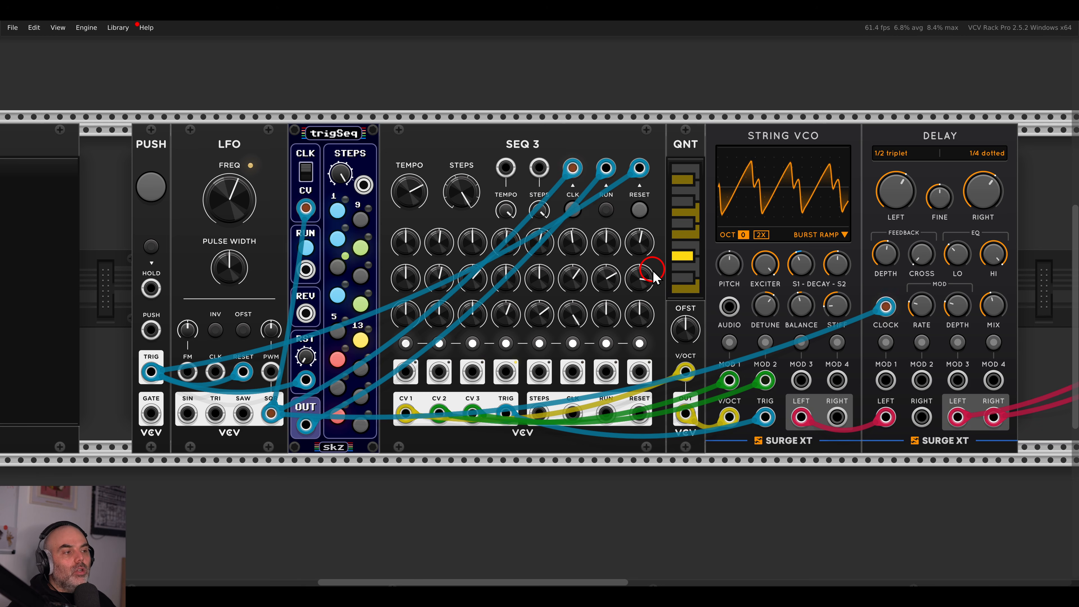
Add the Mix Mute expander to VCA Mix 4 Stereo, mute channel 1, and select the mixer group.
drag(941, 226, 435, 230)
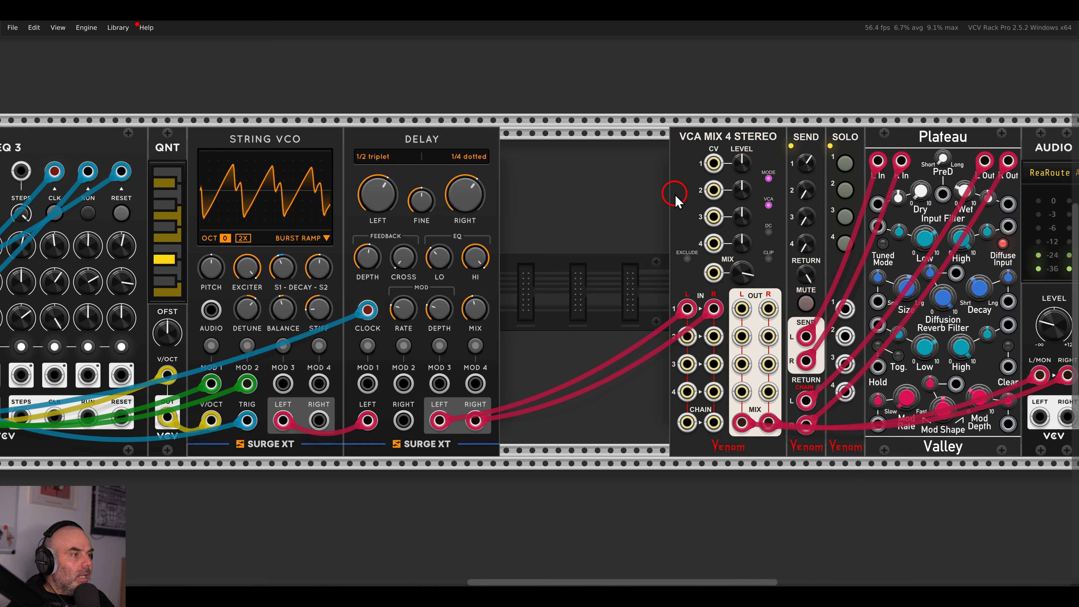
drag(675, 193, 551, 137)
click(533, 116)
right_click(436, 151)
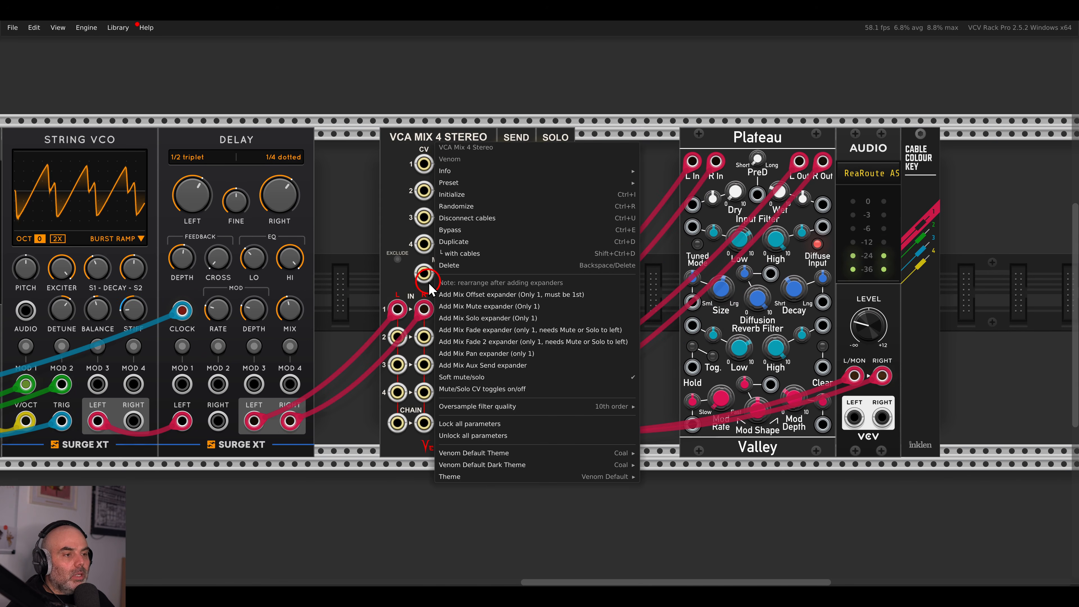
click(442, 316)
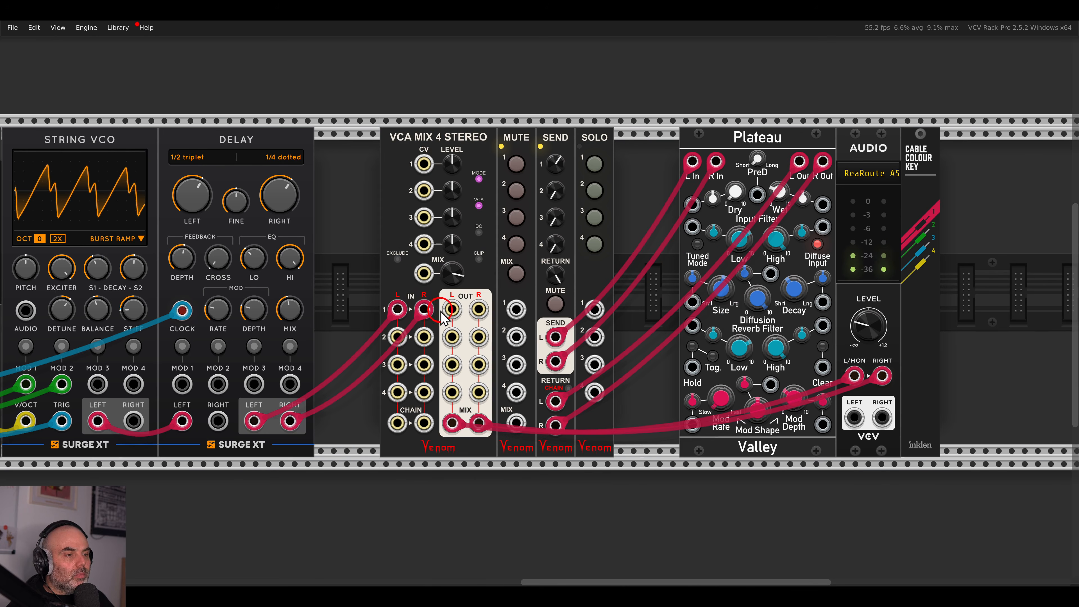
click(516, 164)
drag(349, 143, 662, 142)
Slide the mixer group against Plateau and add a VCV Delay in the empty upper row.
click(619, 113)
scroll(440, 199, down, 2)
drag(412, 198, 775, 196)
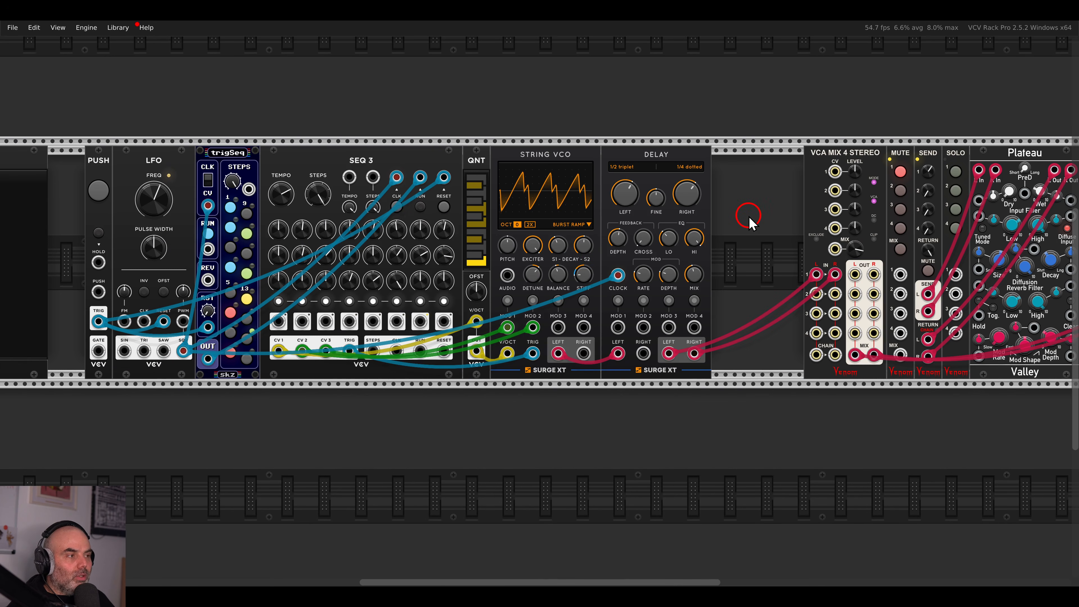
drag(748, 221, 822, 359)
right_click(665, 216)
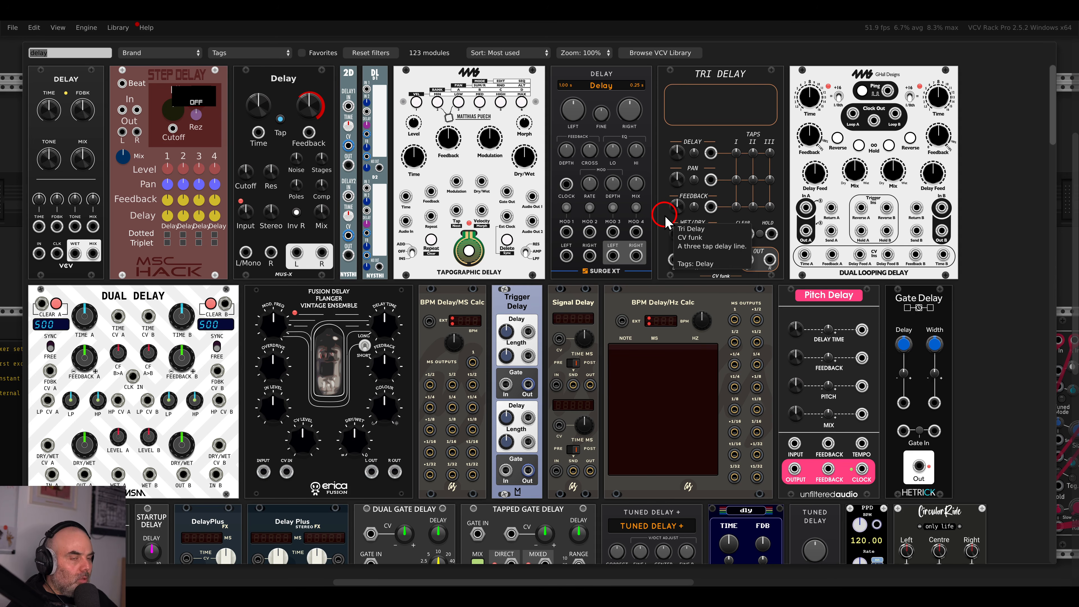
key(BackSpace)
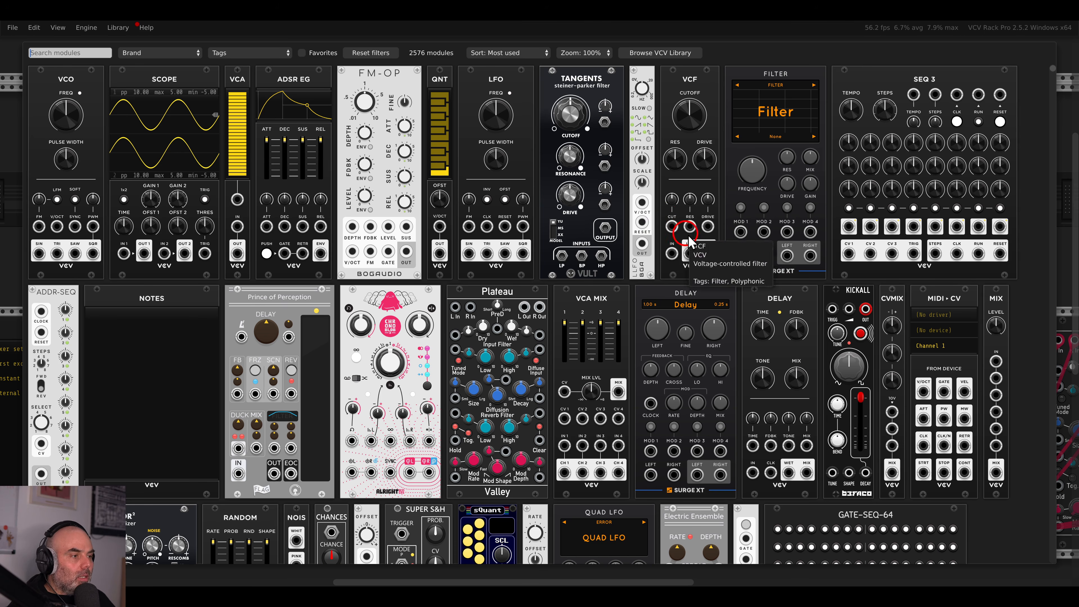
click(769, 300)
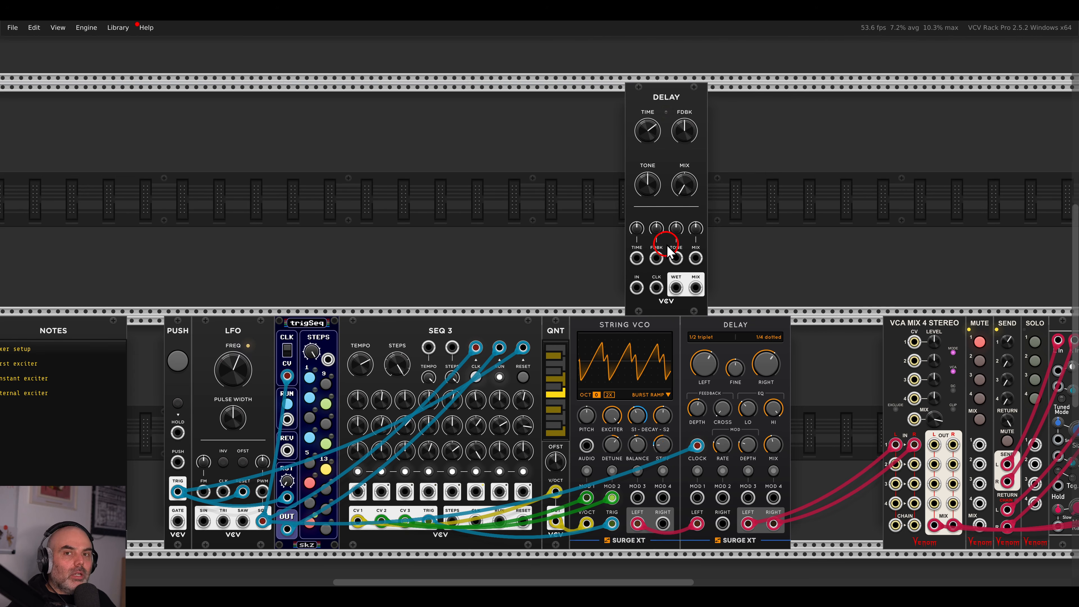
Place a noise module, a VCA and an ADSR envelope left of the delay, with attack at minimum.
scroll(658, 224, up, 4)
right_click(452, 214)
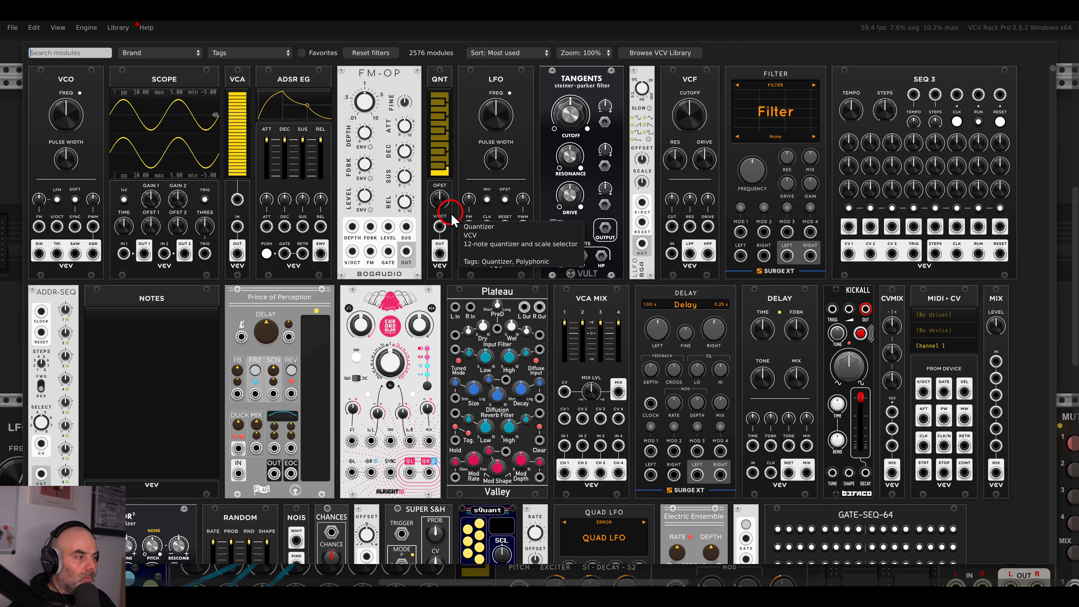
drag(297, 521, 330, 259)
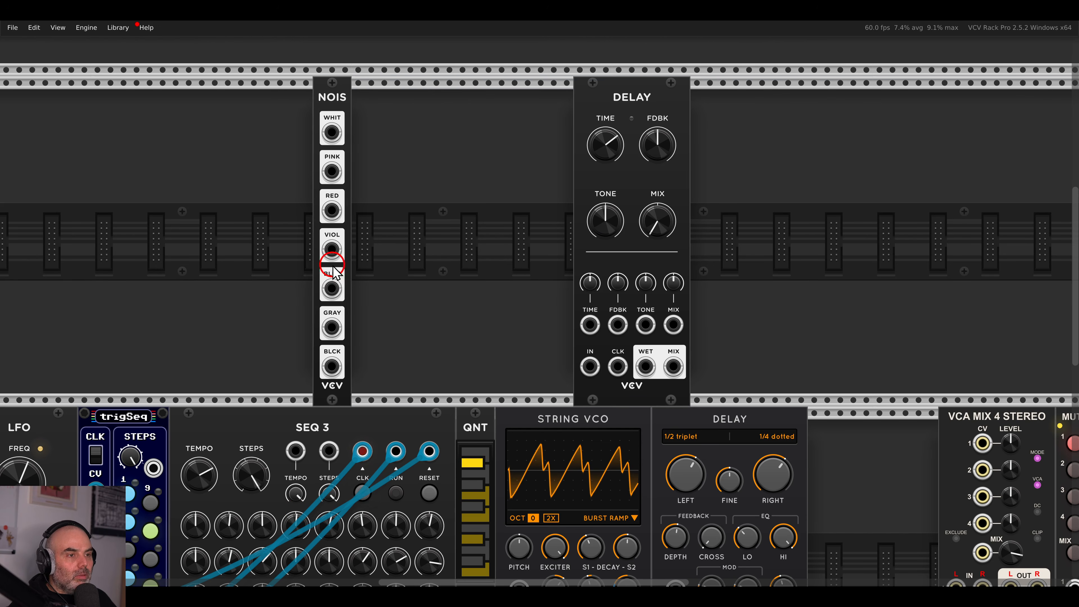
right_click(406, 236)
drag(238, 102, 372, 85)
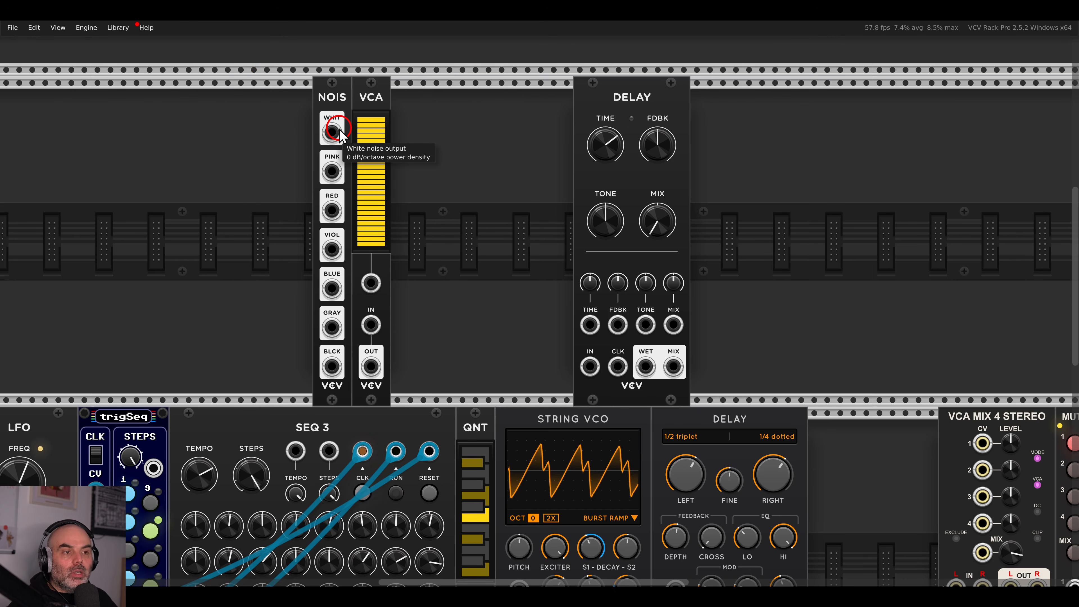
right_click(399, 140)
drag(318, 102, 407, 156)
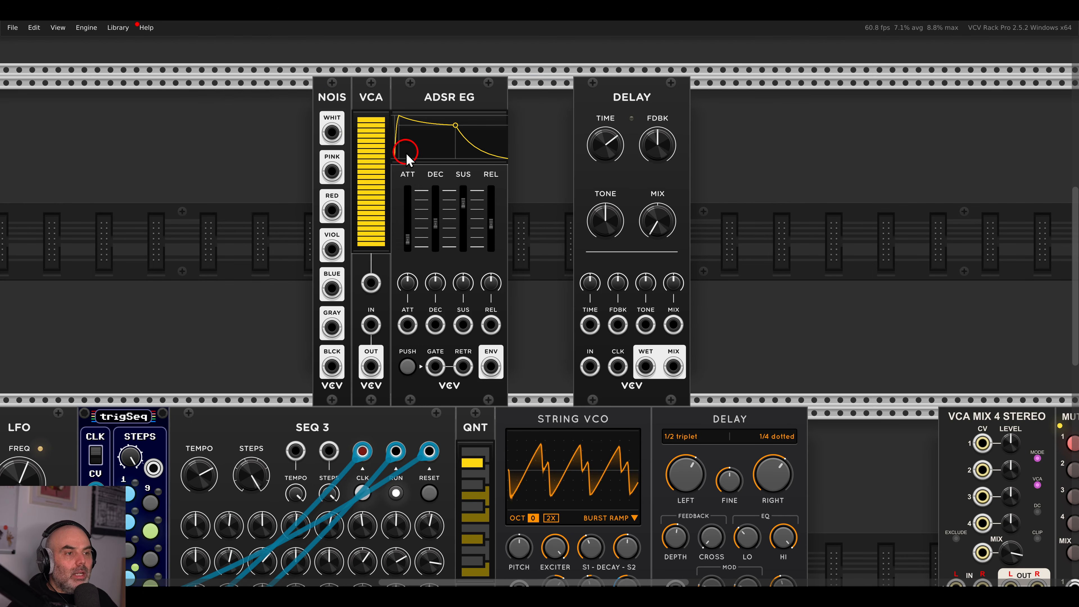
drag(407, 237, 407, 274)
Zero the ADSR decay, sustain and release, then cable noise WHITE→VCA IN, ADSR→VCA CV, VCA OUT→DELAY IN.
drag(435, 225, 432, 305)
drag(463, 203, 492, 247)
drag(332, 134, 371, 325)
drag(491, 366, 371, 283)
drag(371, 367, 590, 367)
Push the delay flush against the envelope and cable its wet output into mixer input 2.
drag(629, 121, 561, 119)
scroll(601, 228, down, 1)
drag(685, 286, 505, 192)
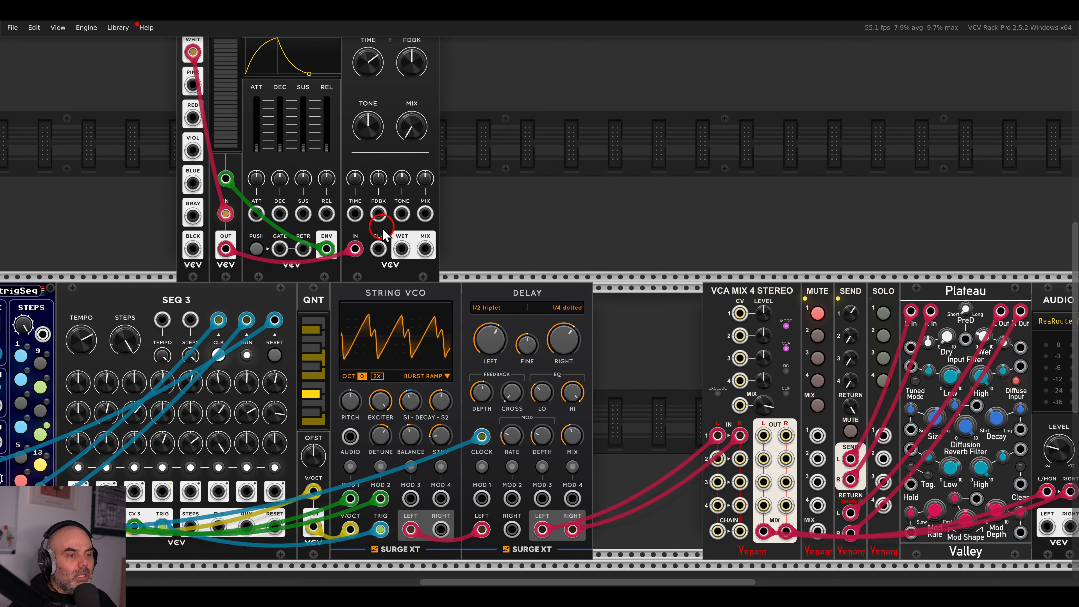
click(401, 246)
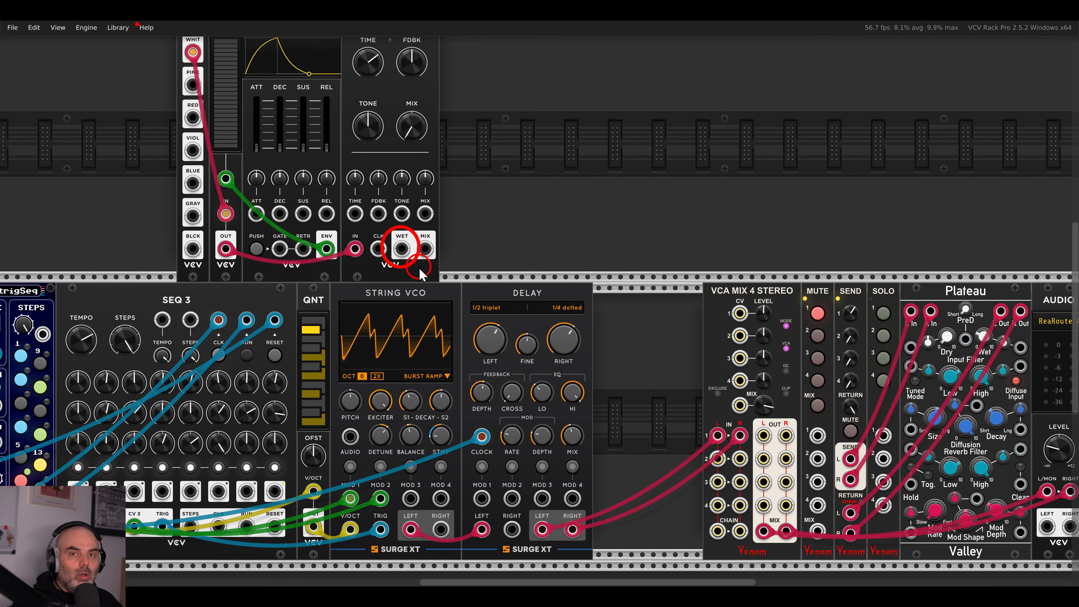
drag(402, 249, 717, 458)
scroll(551, 224, up, 5)
scroll(551, 224, left, 10)
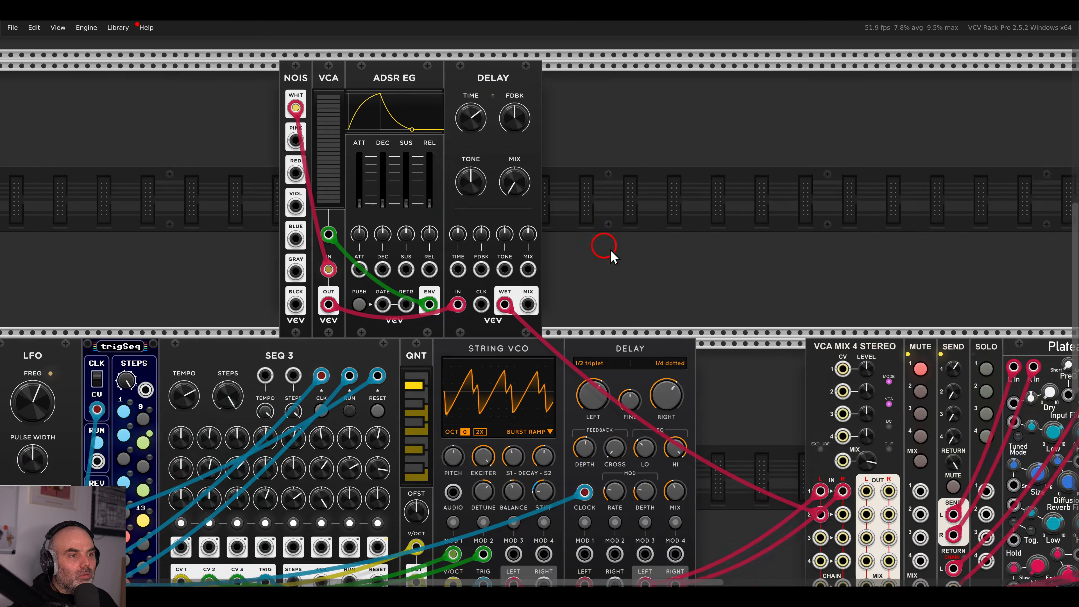
scroll(445, 206, up, 2)
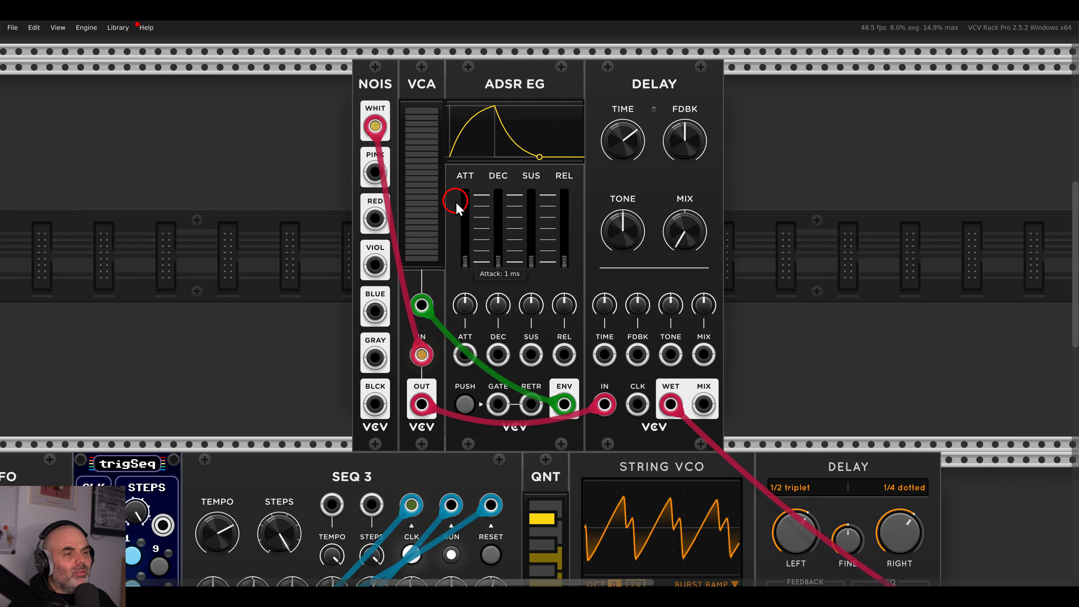
Fire noise bursts while shortening the delay time and pushing feedback up toward maximum.
click(465, 404)
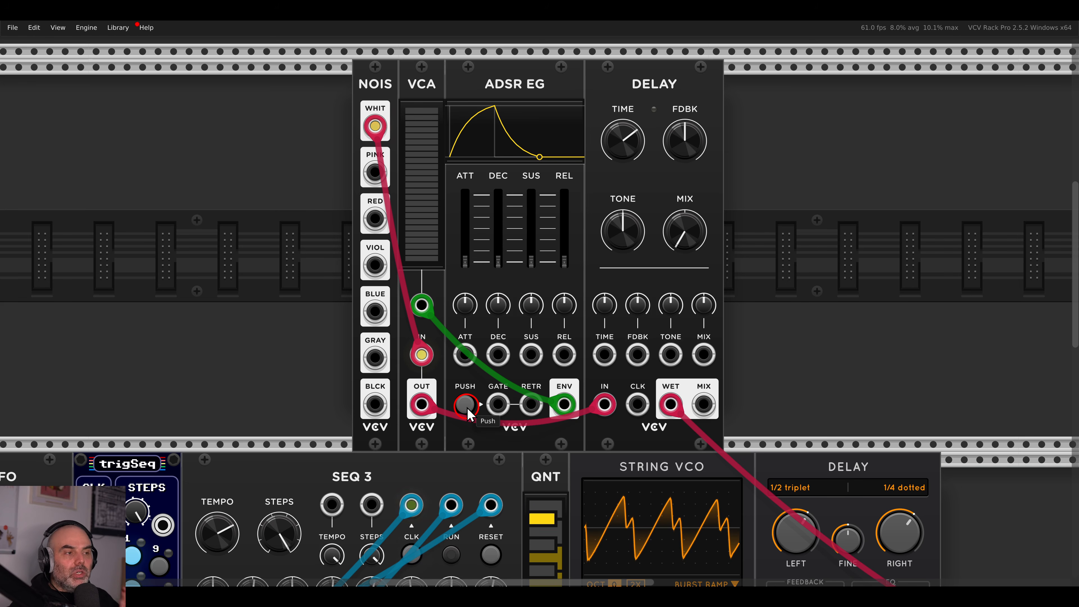
drag(634, 142, 665, 87)
click(472, 404)
drag(692, 139, 691, 135)
click(472, 405)
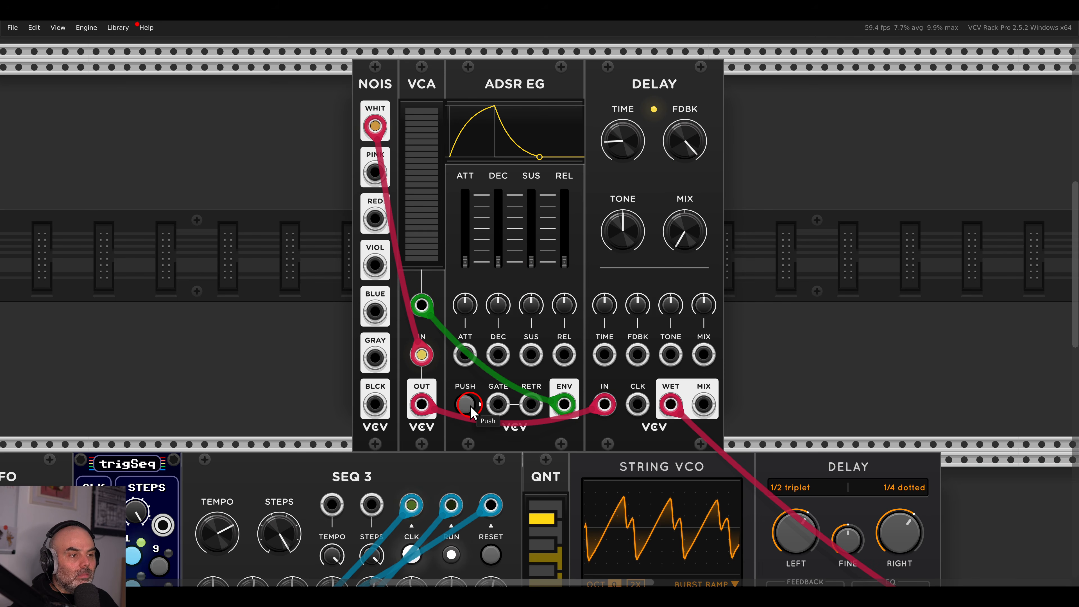
click(471, 405)
drag(693, 139, 697, 112)
click(465, 403)
drag(655, 143, 689, 147)
click(466, 403)
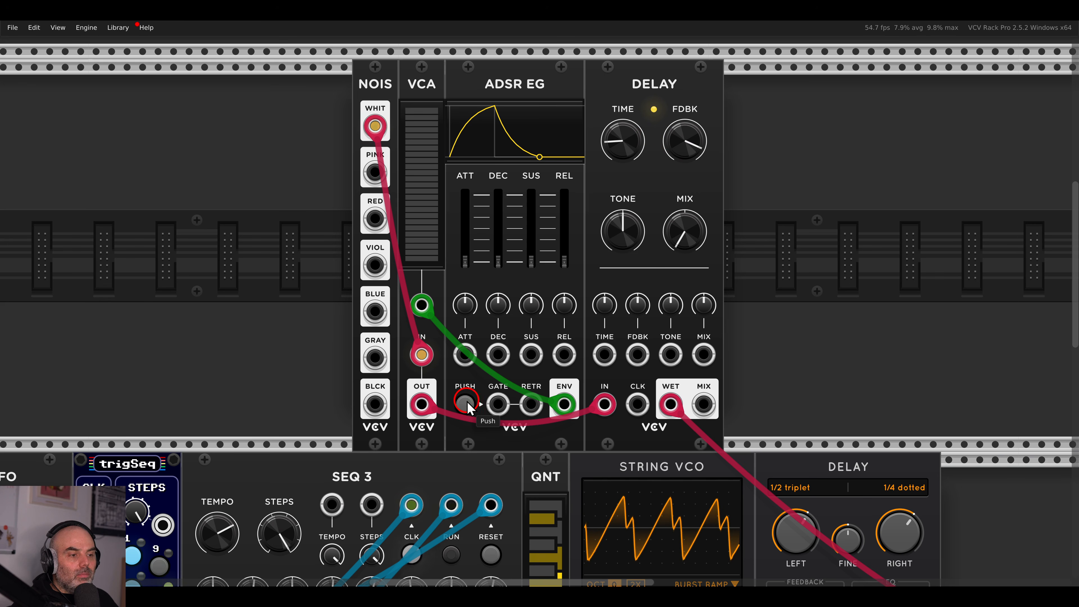
drag(678, 139, 624, 146)
click(466, 404)
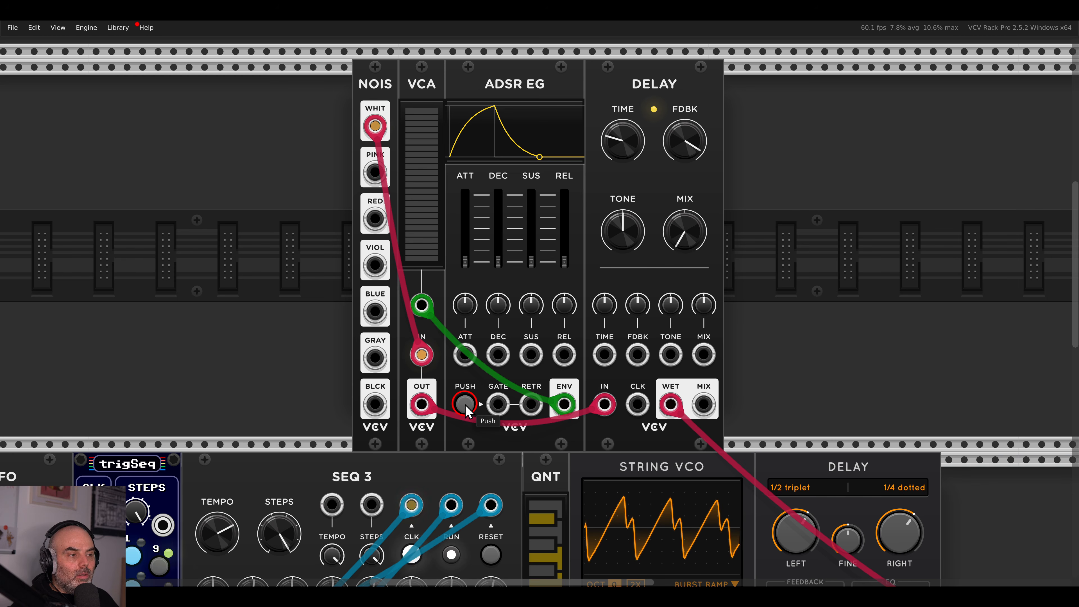
Fine-tune delay time and feedback, reset the tone to 0%, then darken it slightly.
drag(693, 144, 637, 145)
click(470, 402)
click(469, 402)
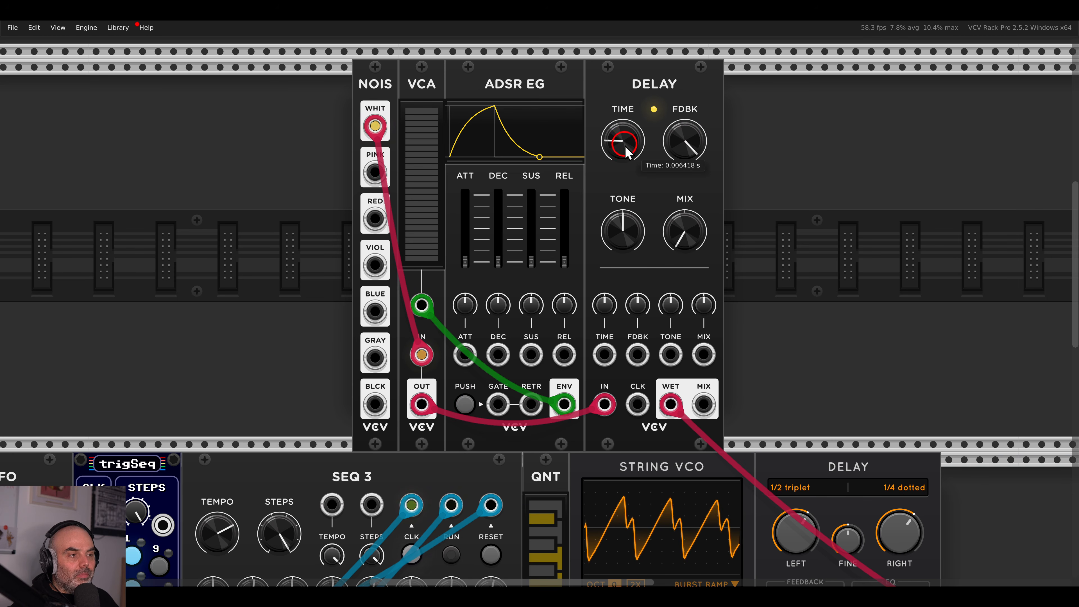
click(467, 404)
click(466, 405)
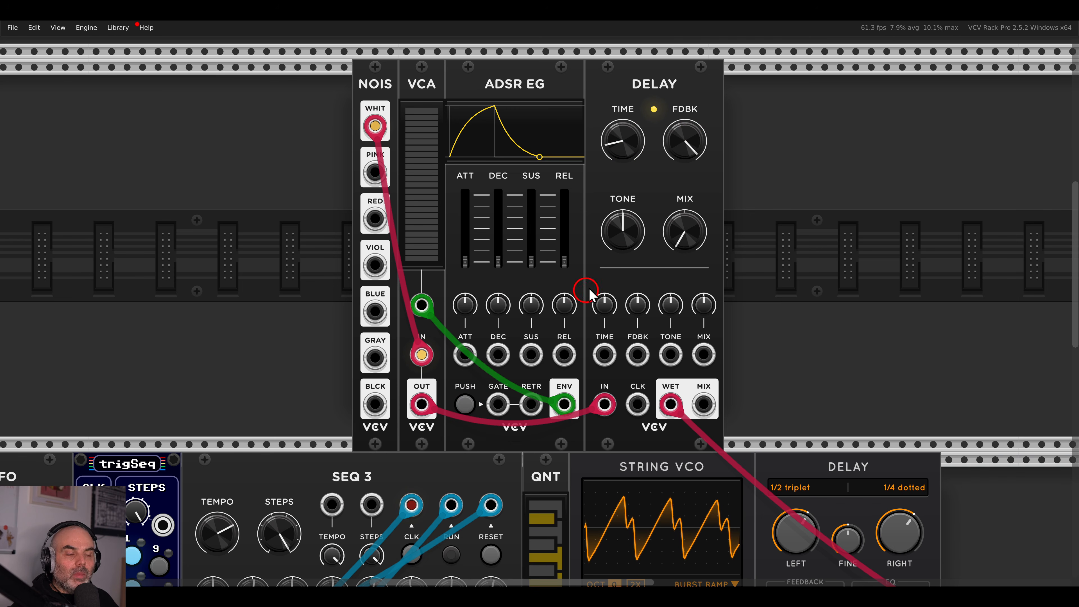
mouse_move(638, 232)
mouse_down()
mouse_move(637, 221)
mouse_move(626, 261)
mouse_move(630, 177)
mouse_move(625, 221)
mouse_up()
double_click(627, 220)
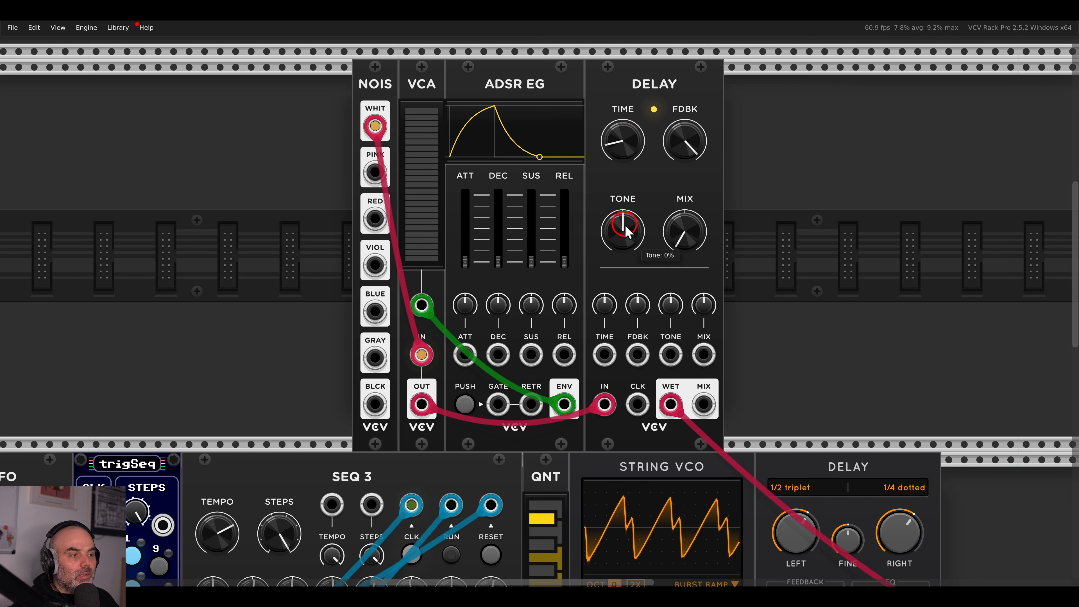
drag(625, 271, 617, 231)
drag(625, 140, 675, 138)
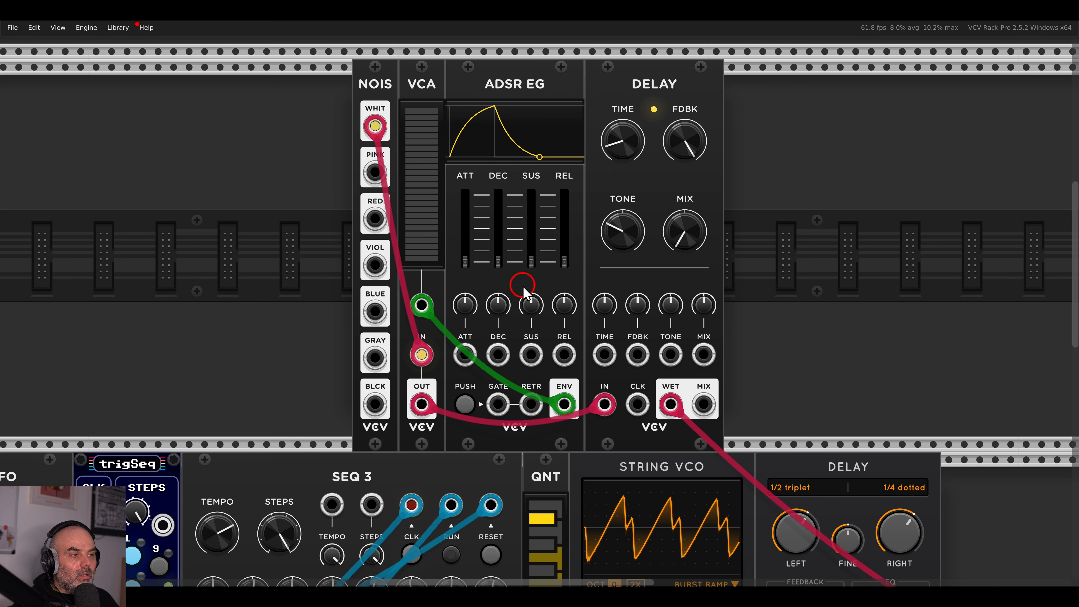
click(466, 402)
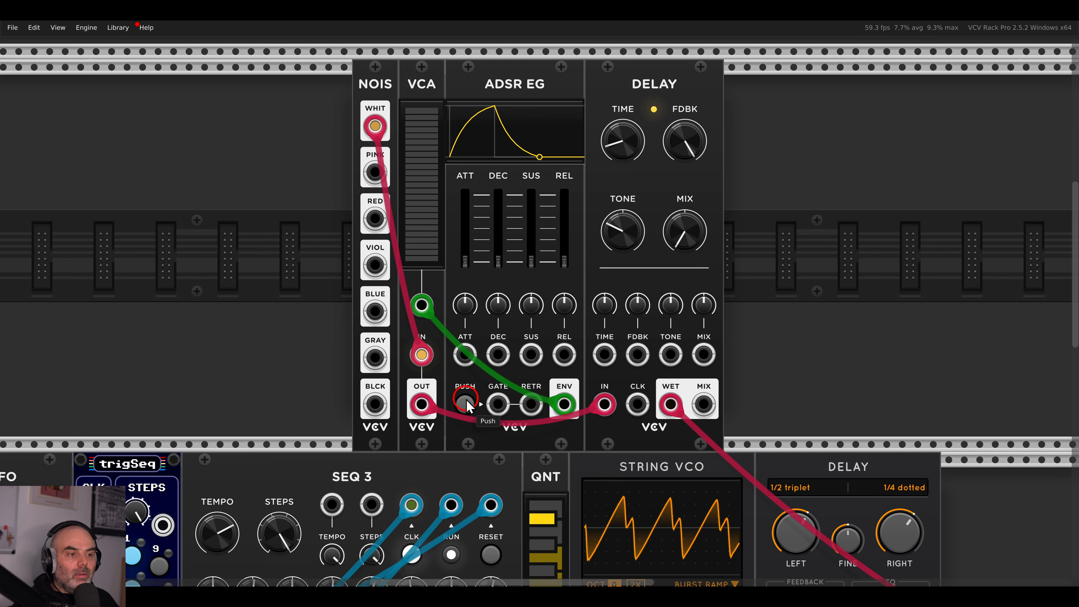
click(532, 230)
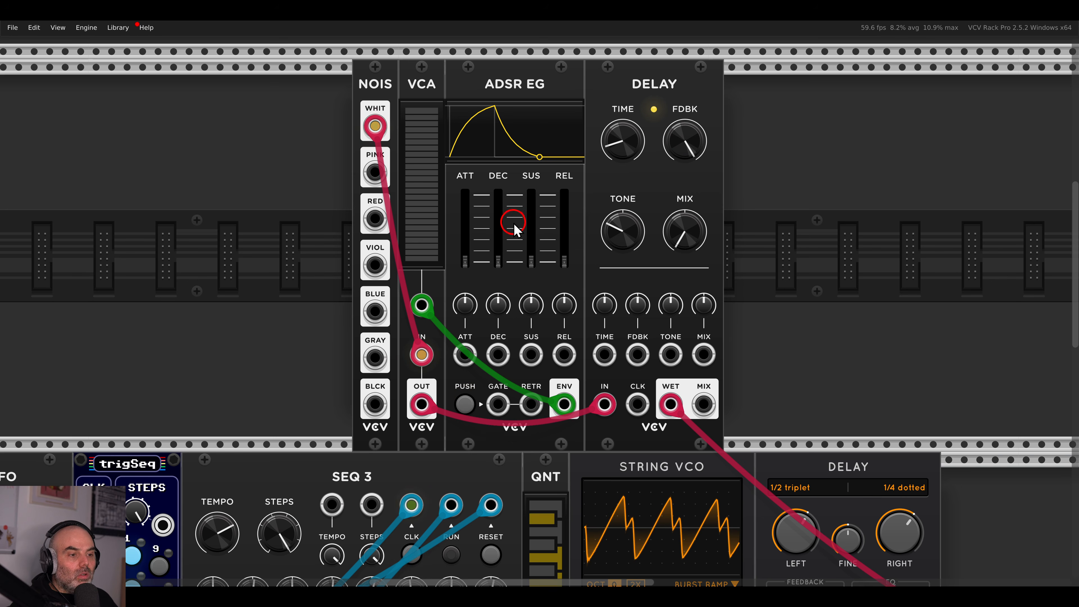
Move the VCA's source from white to pink noise, audition bursts, and box-select the four test modules.
drag(375, 126, 376, 172)
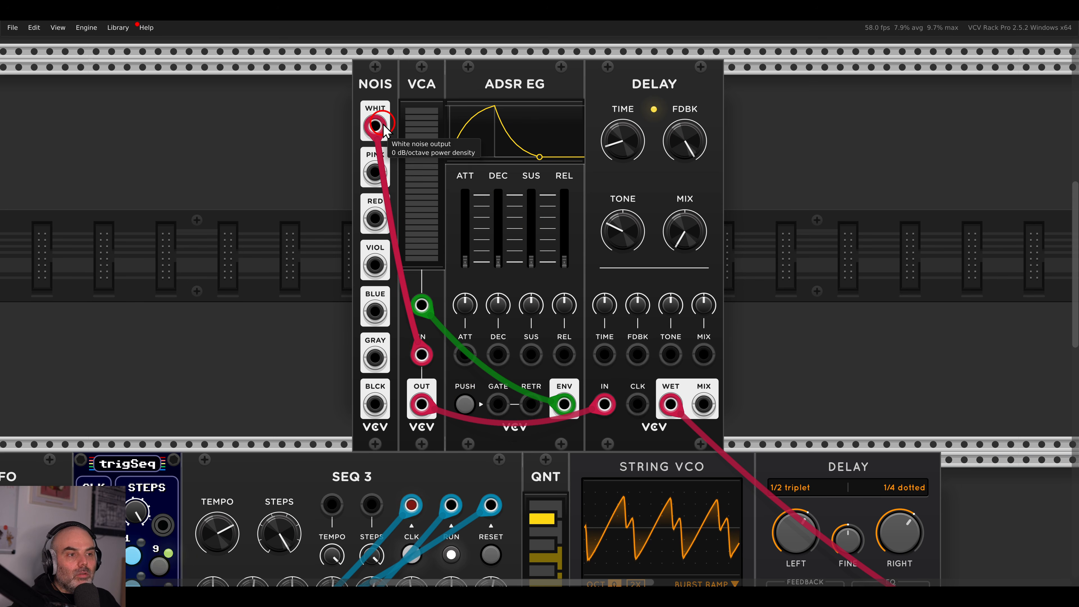
click(466, 404)
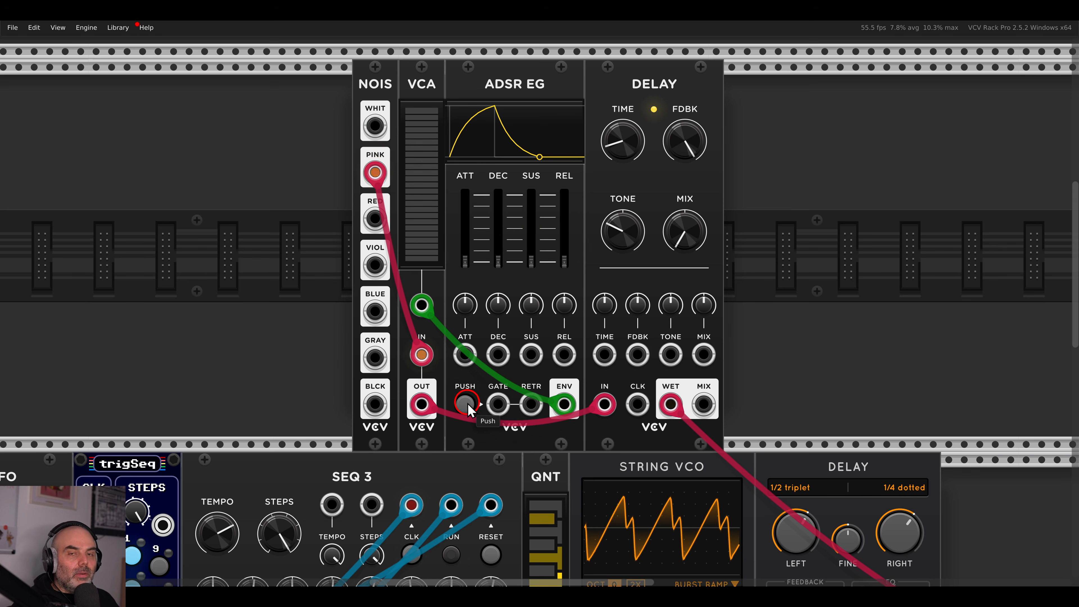
click(468, 403)
click(468, 403)
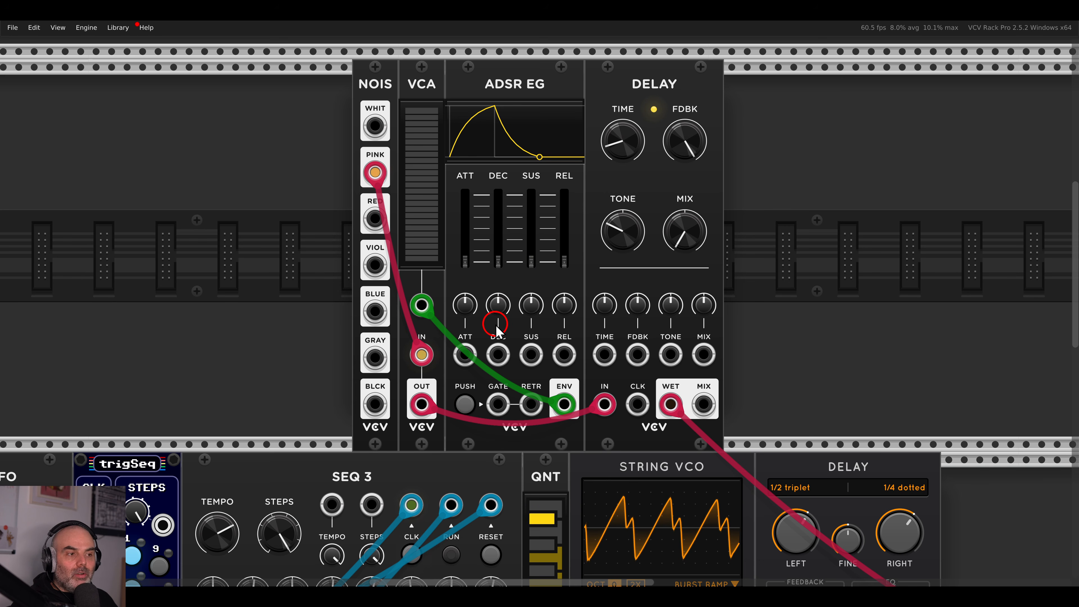
drag(315, 241, 686, 212)
Delete the selected noise, VCA, ADSR and Delay modules and pan back to the main patch.
key(Delete)
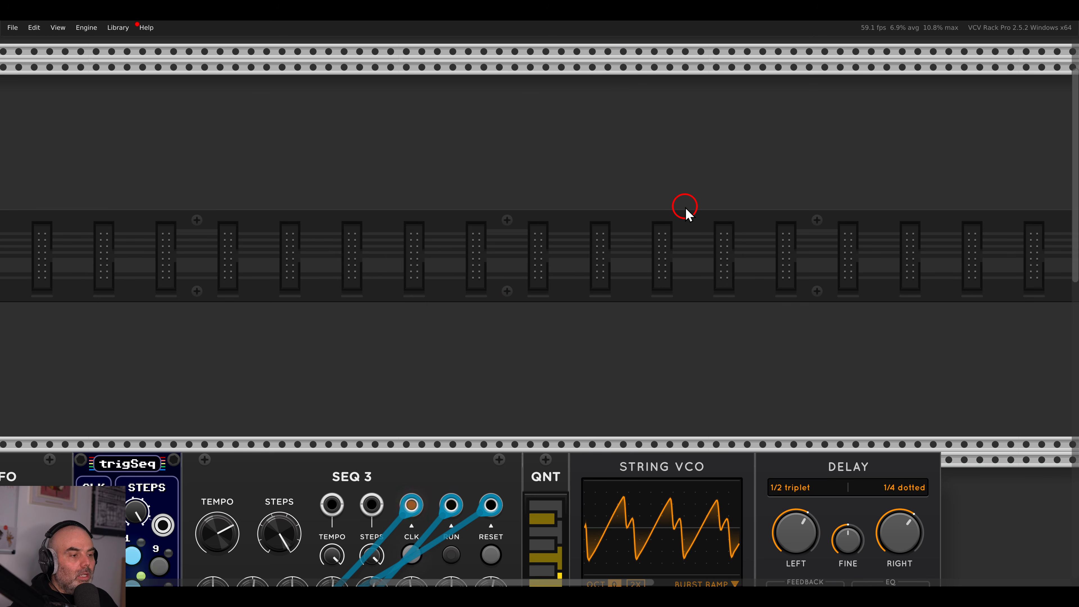
scroll(675, 219, down, 5)
scroll(670, 161, up, 2)
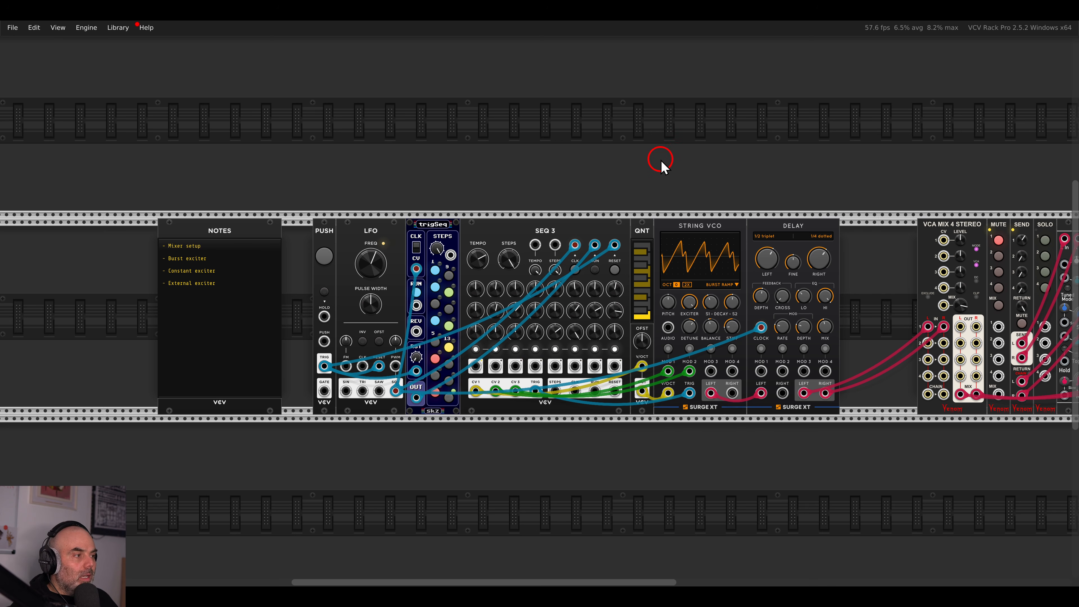
drag(677, 193, 626, 115)
scroll(653, 324, up, 2)
scroll(654, 331, down, 2)
Search 'string' and drop a second String VCO into the empty rack row.
right_click(626, 405)
text(string)
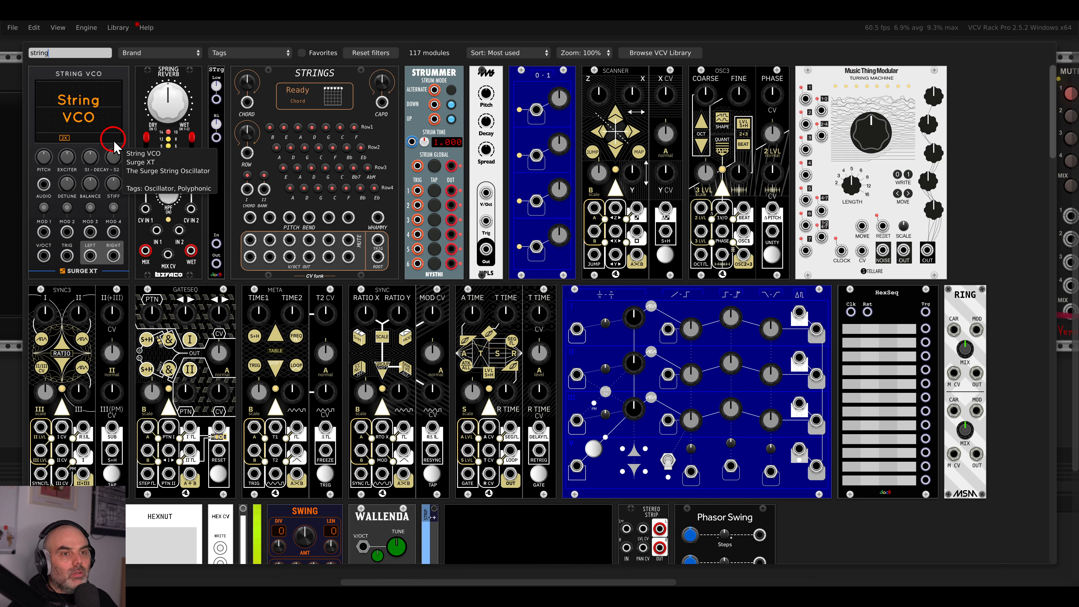
drag(106, 141, 679, 282)
scroll(662, 332, up, 1)
drag(726, 331, 720, 305)
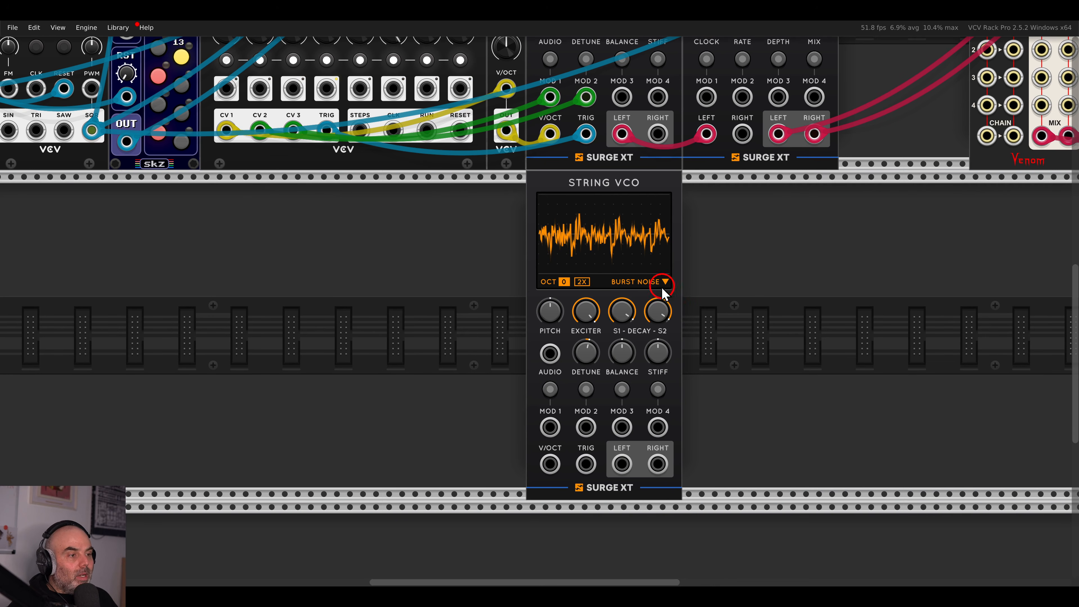
Keep Burst Noise as the exciter type and turn the EXCITER level to 0%.
click(671, 291)
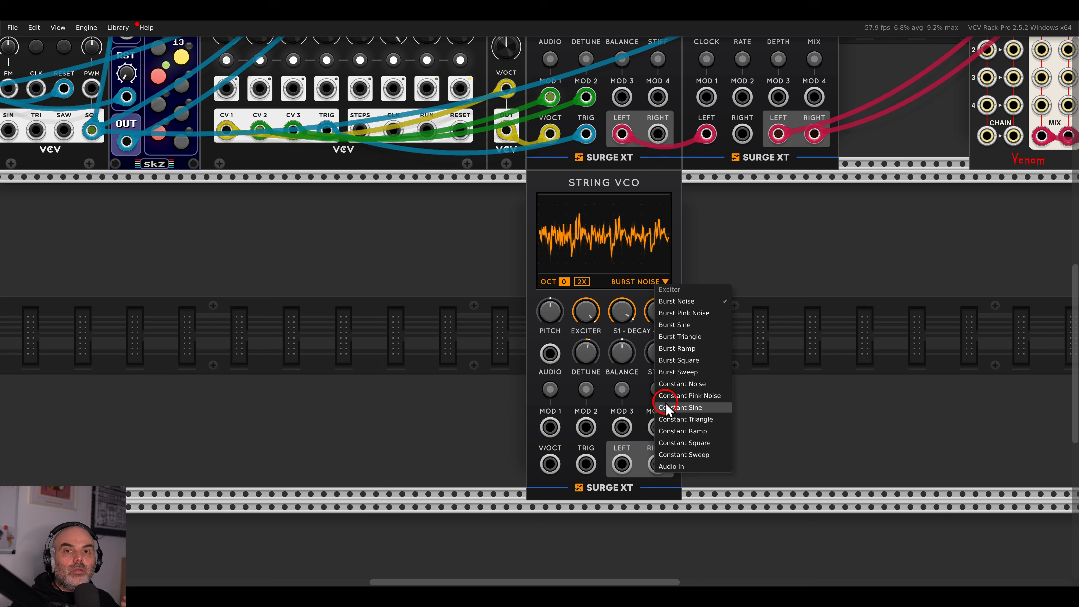
click(774, 334)
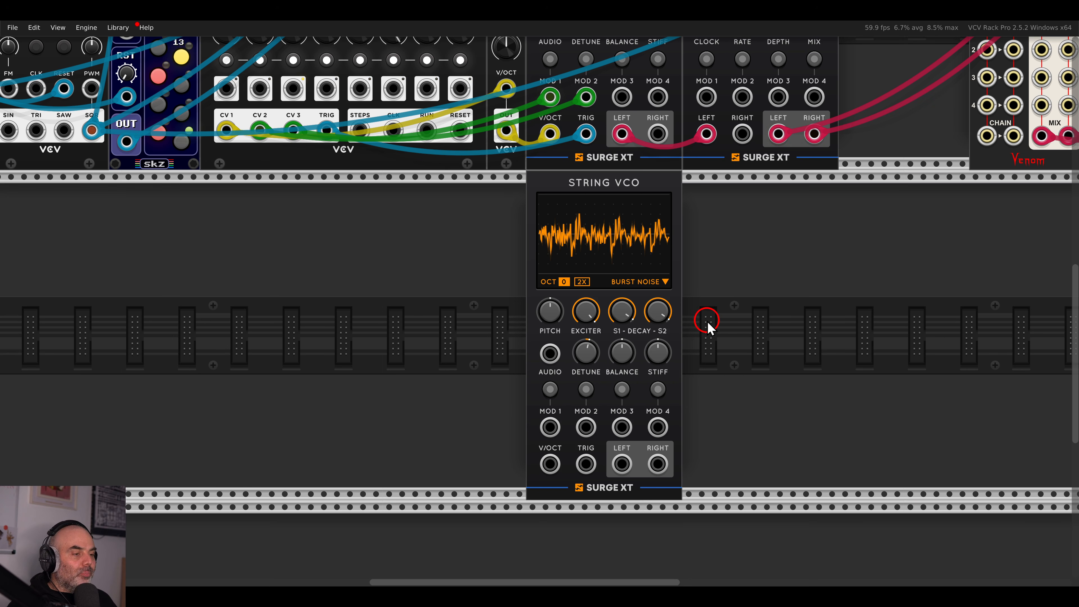
mouse_move(597, 313)
drag(592, 317, 630, 529)
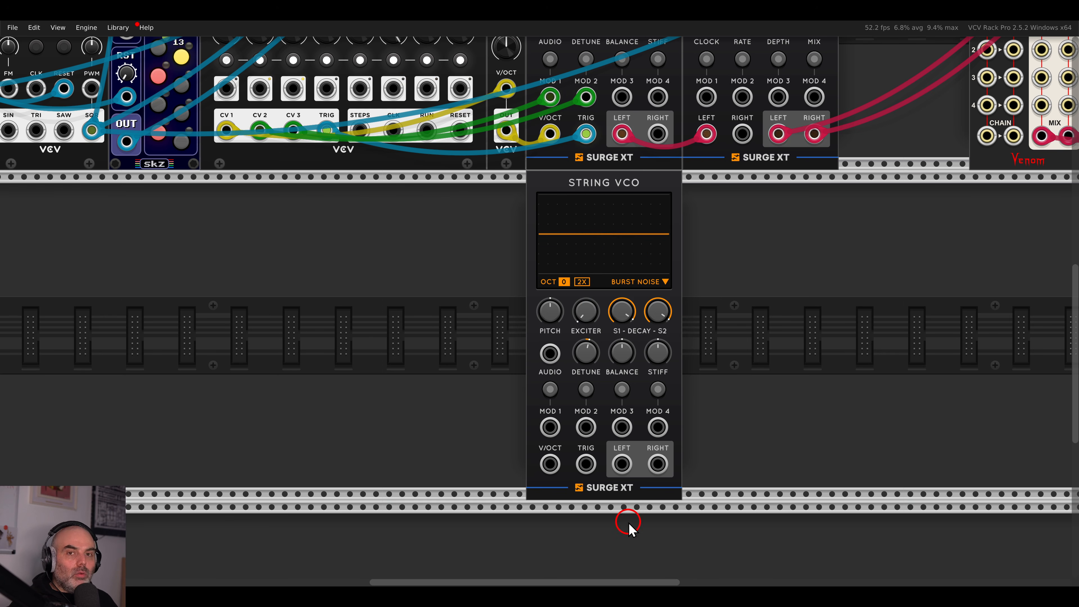
Cable the String VCO's left output into the mixer and choose Constant Pink Noise as exciter.
drag(622, 463, 749, 218)
scroll(630, 468, right, 2)
scroll(630, 468, up, 4)
scroll(630, 468, right, 3)
scroll(742, 224, down, 6)
scroll(742, 223, left, 6)
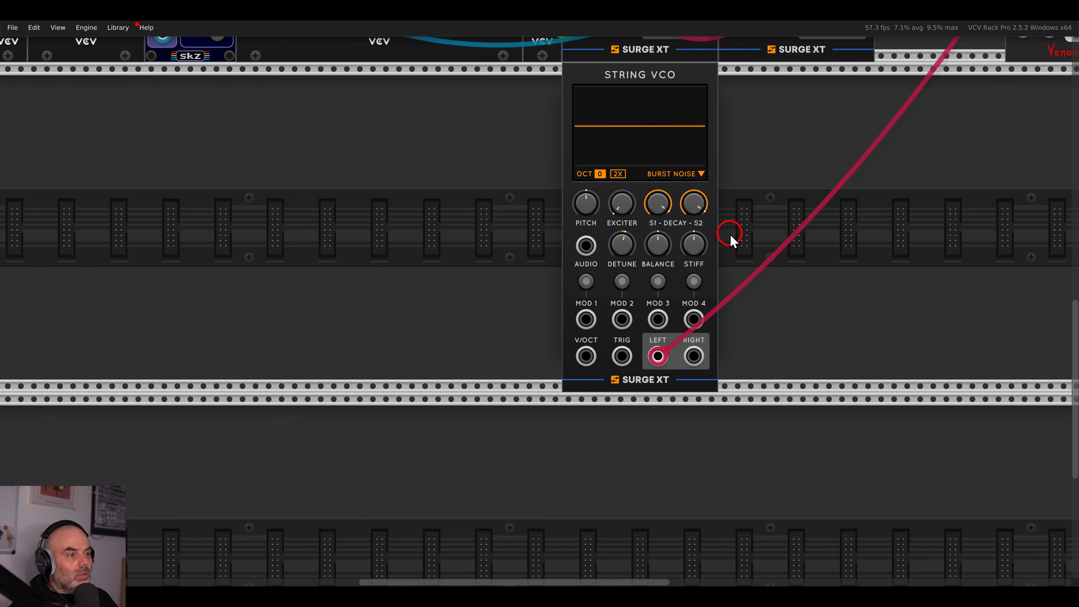
click(672, 176)
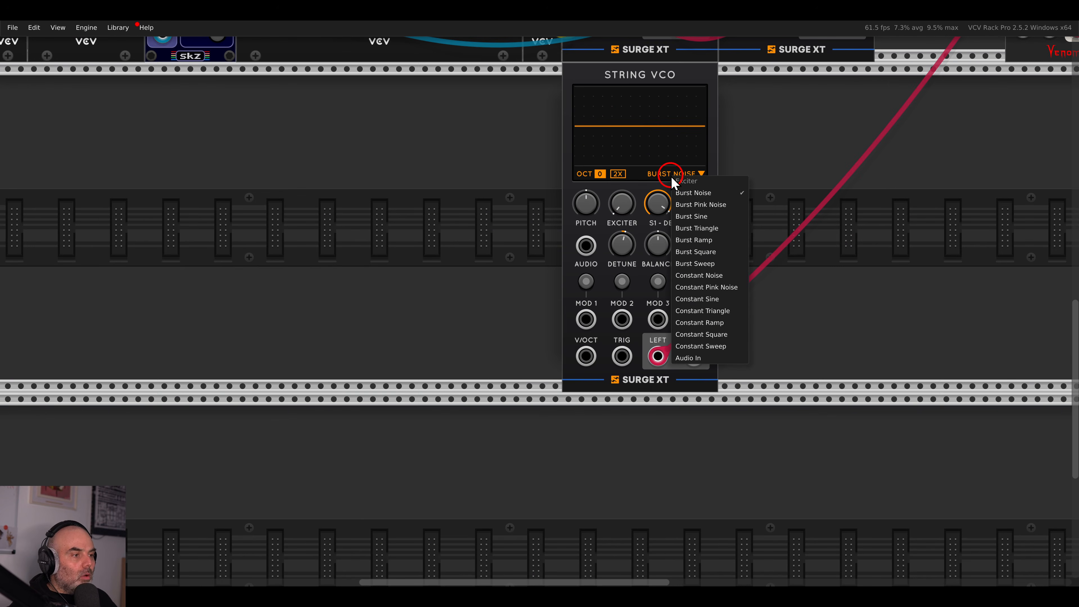
click(681, 285)
Audition the string by raising the exciter level to about 50–59% and returning it to zero.
scroll(633, 277, up, 2)
scroll(633, 277, right, 1)
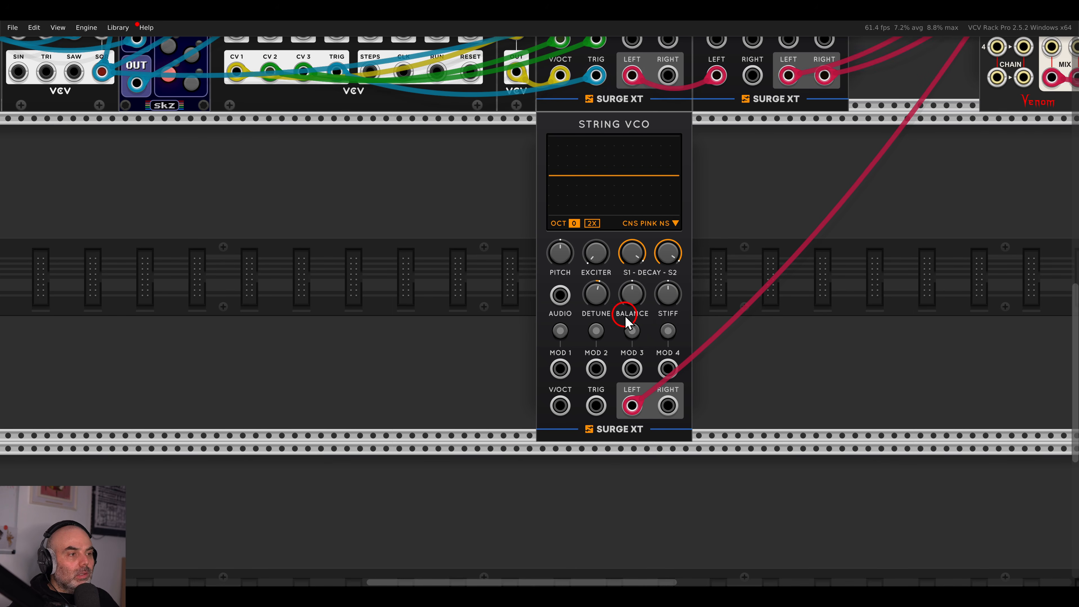
scroll(625, 318, up, 3)
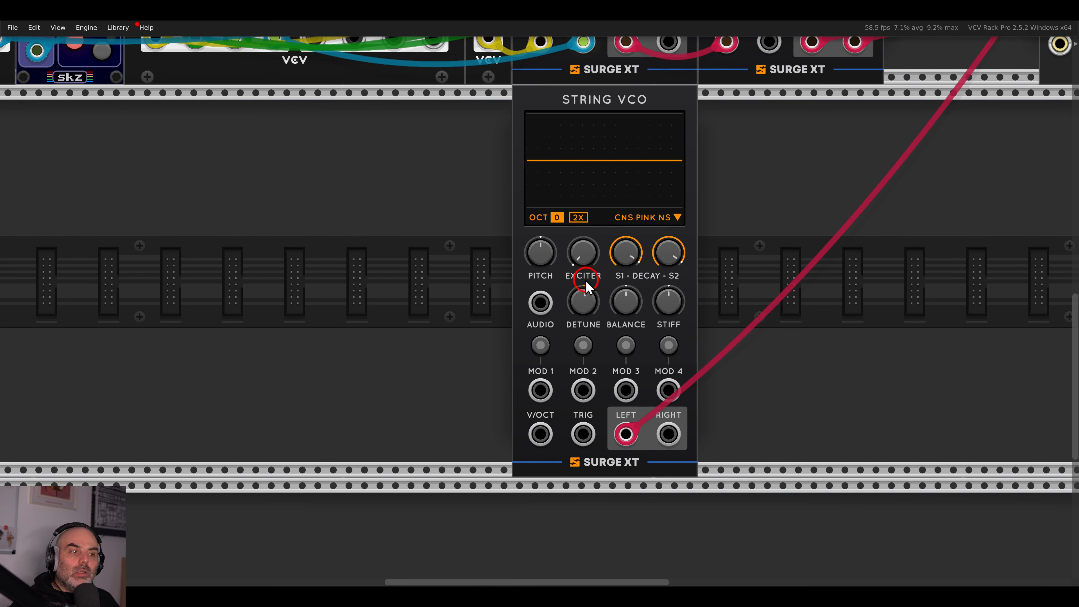
drag(580, 257, 580, 255)
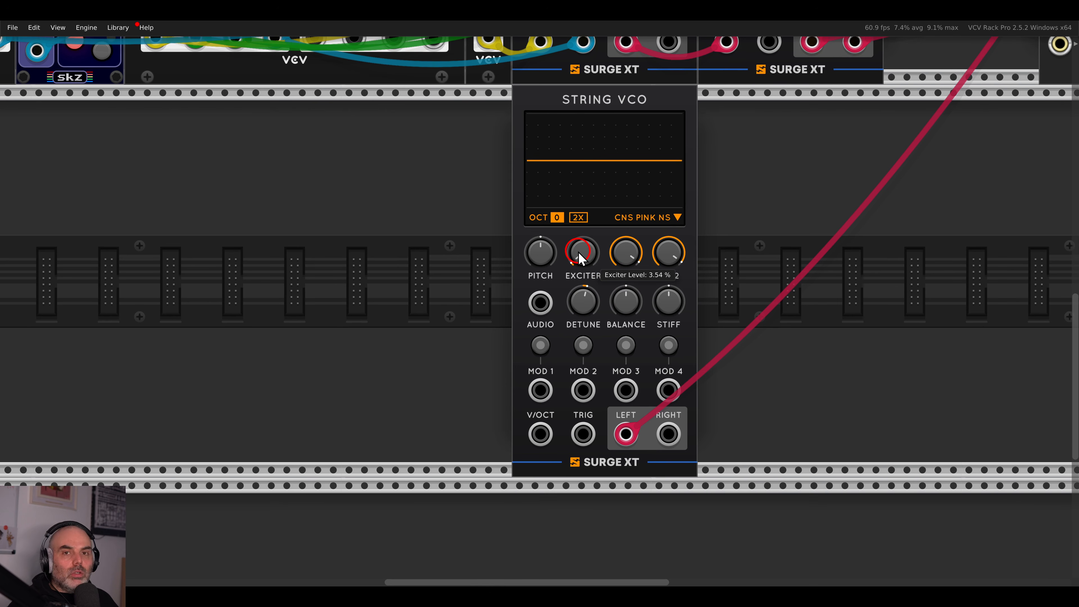
drag(584, 200, 586, 317)
drag(600, 370, 600, 370)
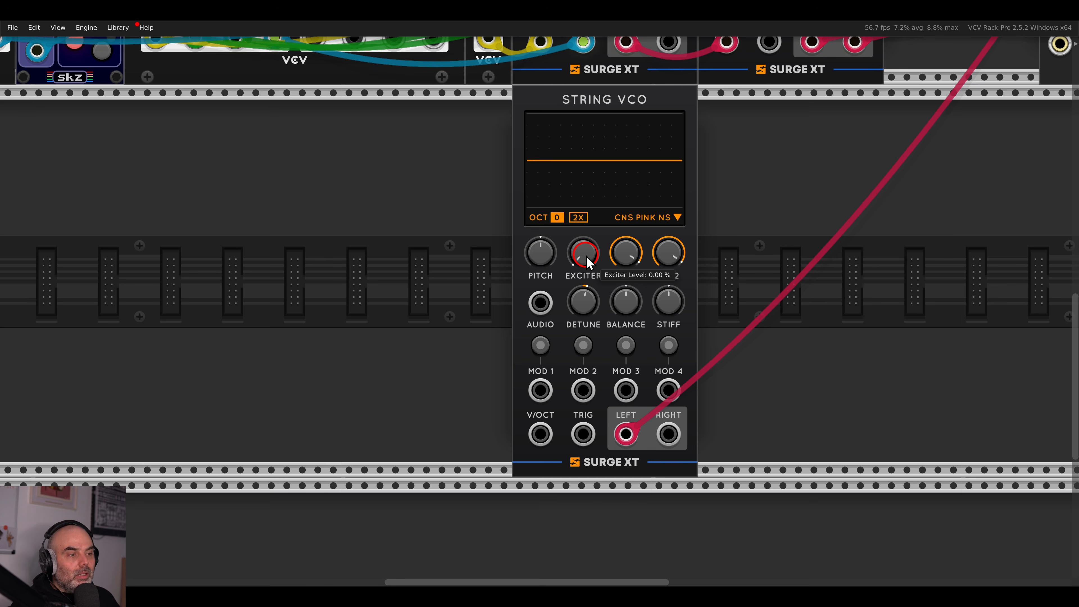
drag(587, 262, 584, 208)
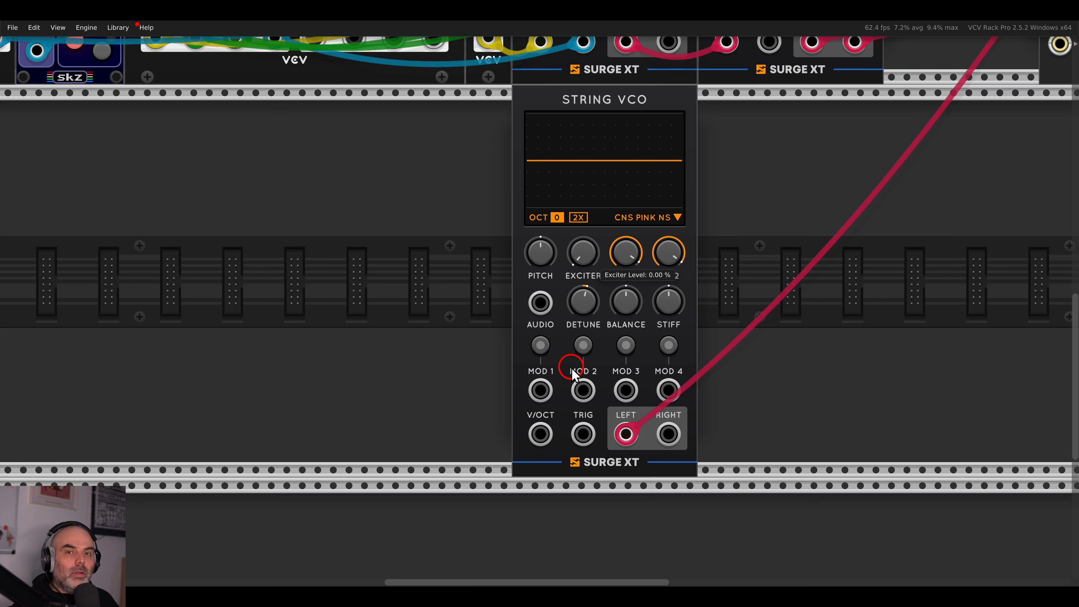
drag(568, 284, 577, 368)
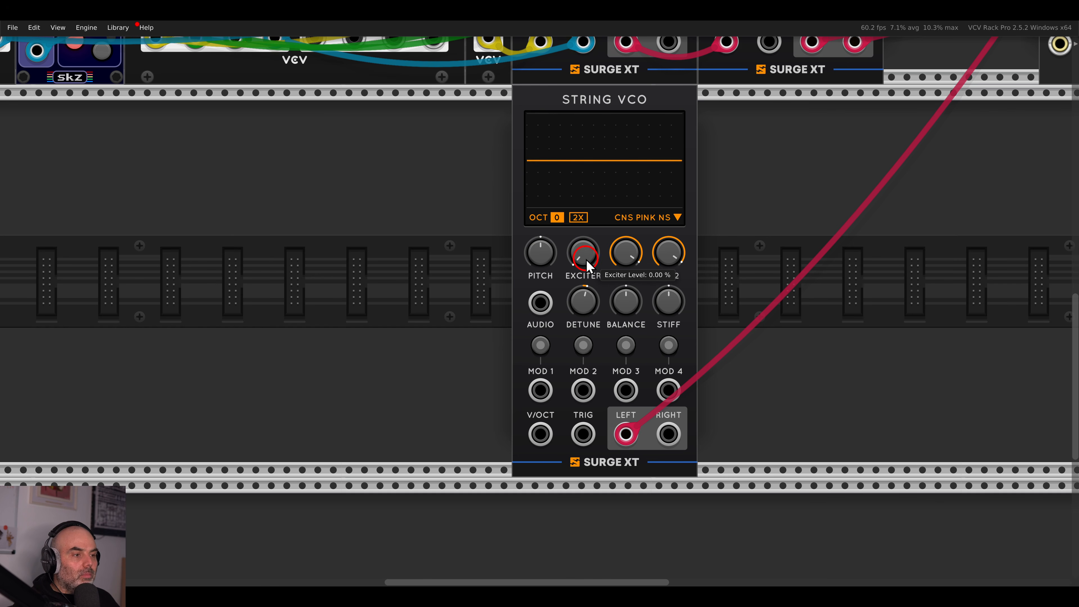
drag(586, 260, 589, 226)
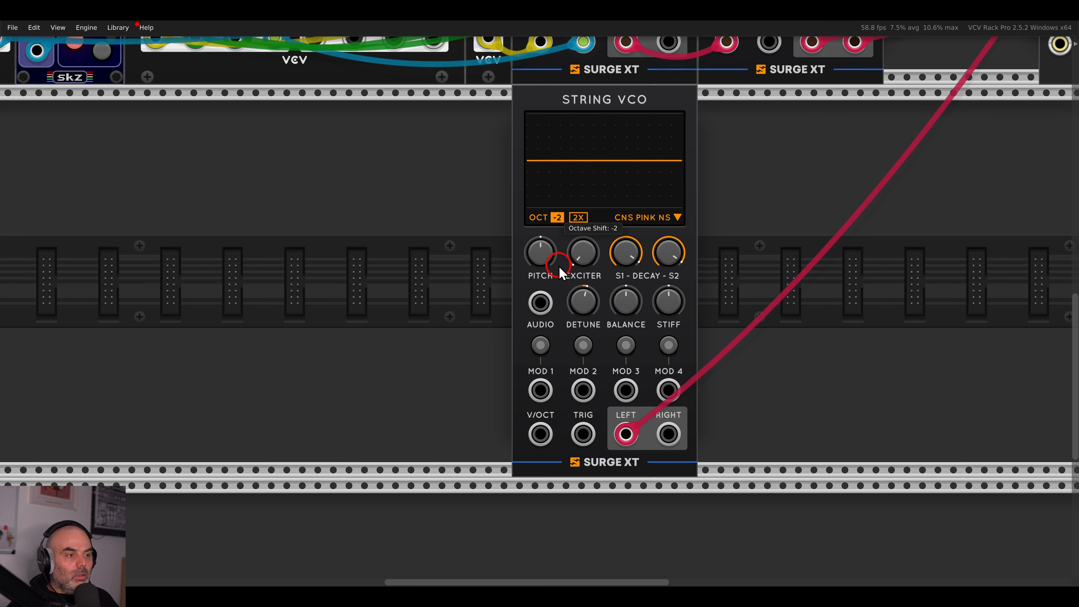
drag(584, 139, 615, 289)
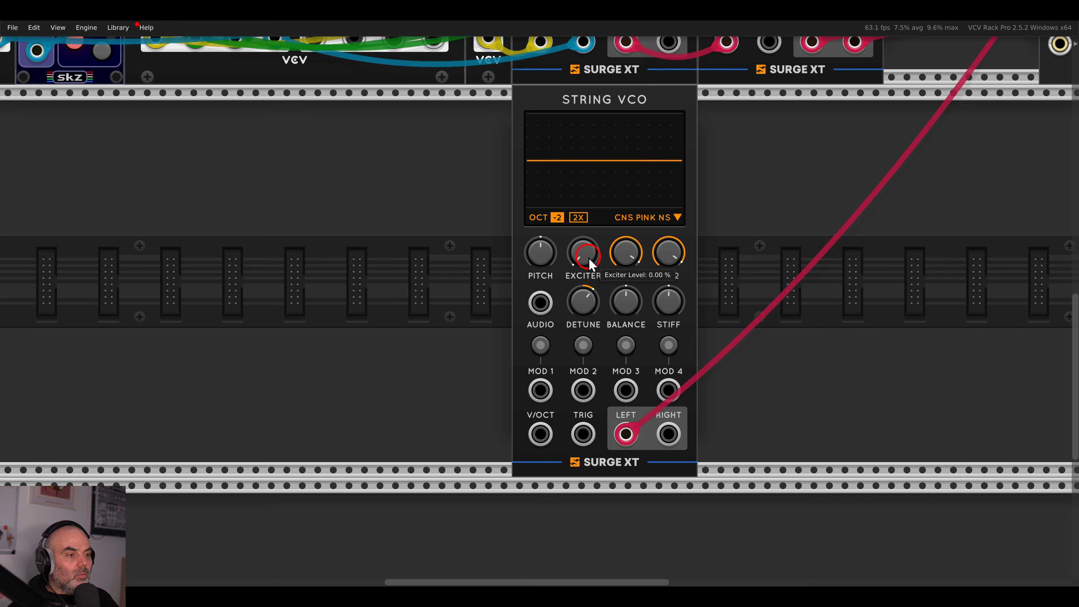
Try more detune, exciter around 50% and stiffness swept to about 81%, then silence the exciter.
drag(578, 143, 581, 170)
mouse_move(583, 302)
mouse_down()
mouse_move(583, 272)
mouse_move(585, 306)
mouse_up()
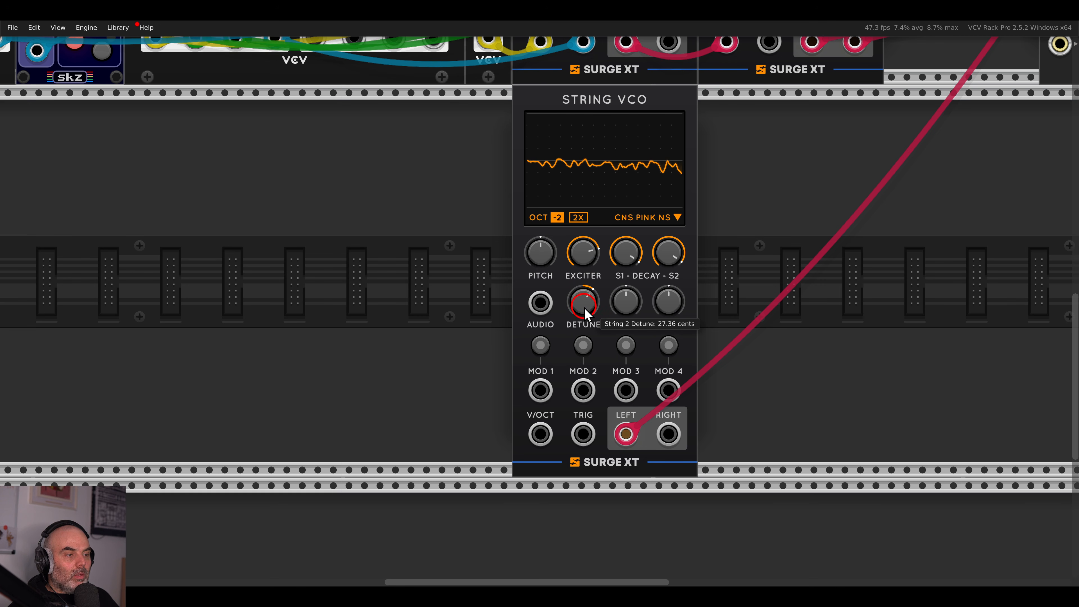
drag(584, 259, 590, 397)
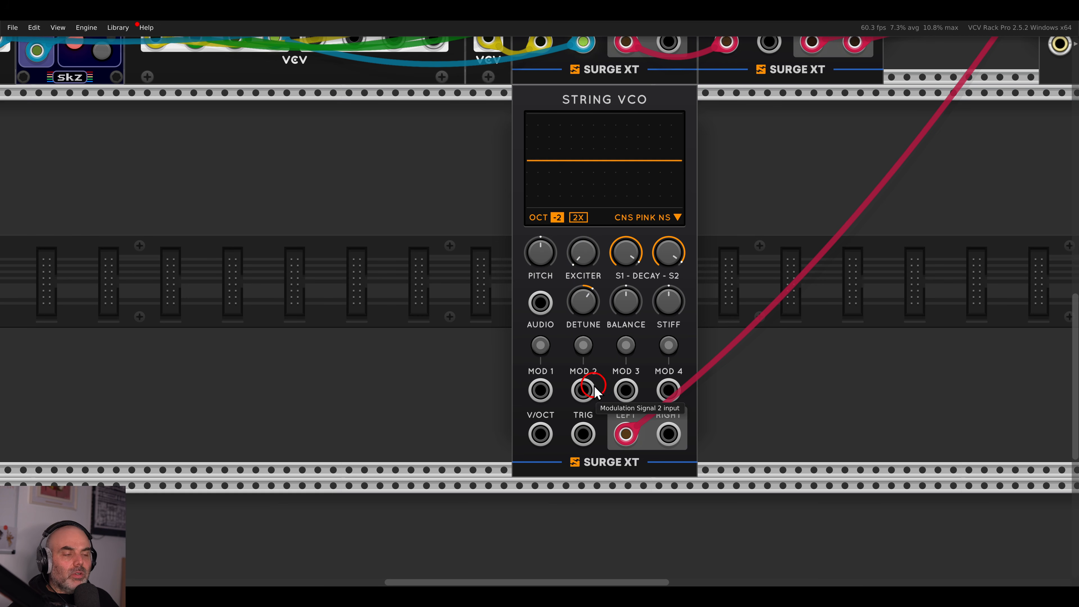
drag(630, 333, 591, 137)
drag(673, 310, 675, 317)
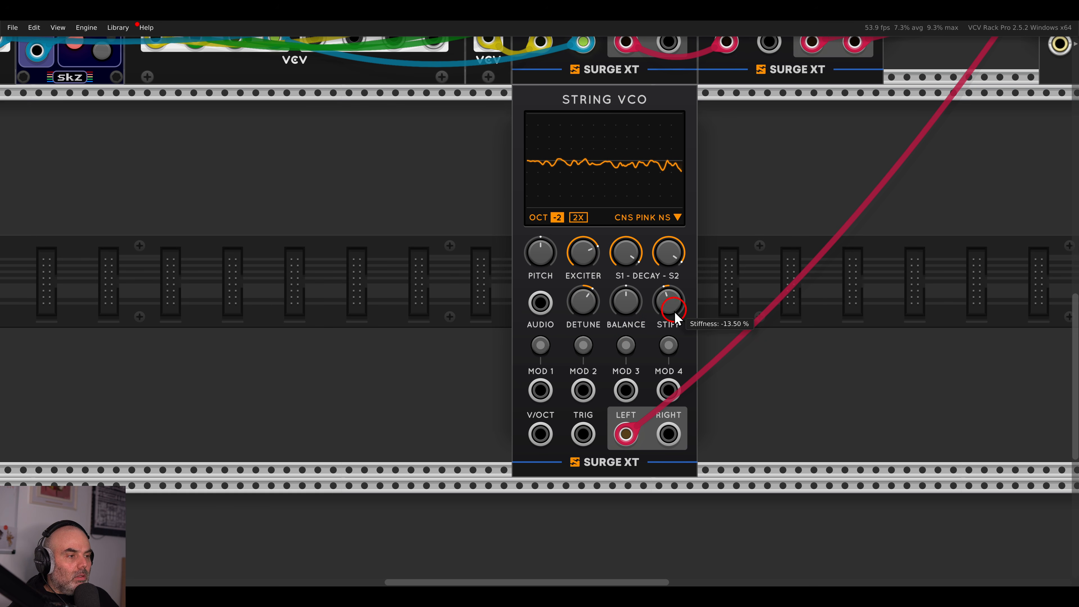
drag(675, 359, 671, 315)
drag(584, 252, 616, 463)
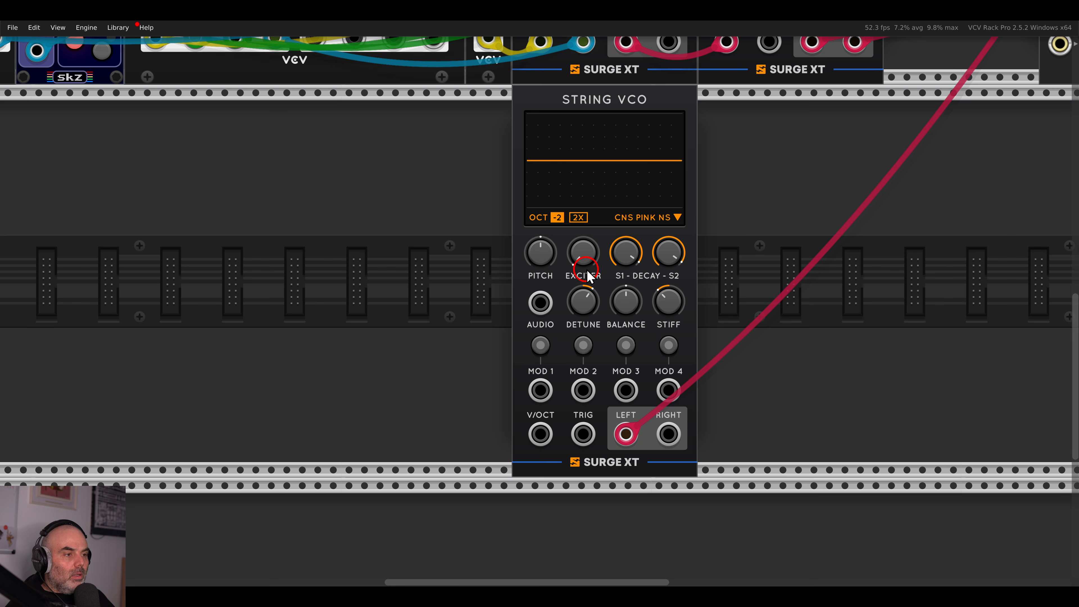
Mute mixer channel 1 and return the view to the new voice.
scroll(640, 284, down, 5)
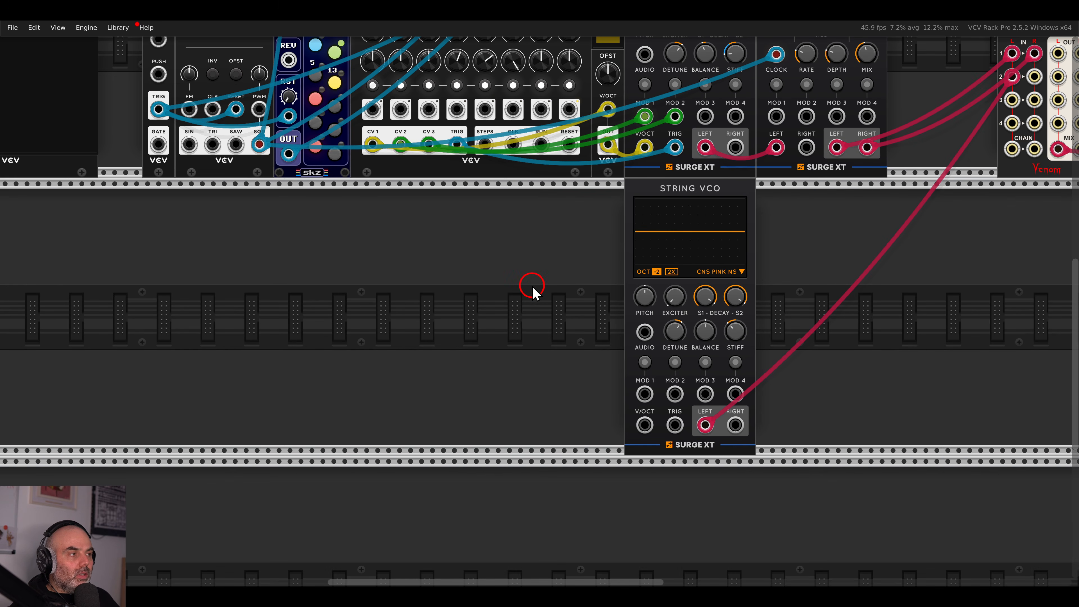
drag(845, 267, 616, 412)
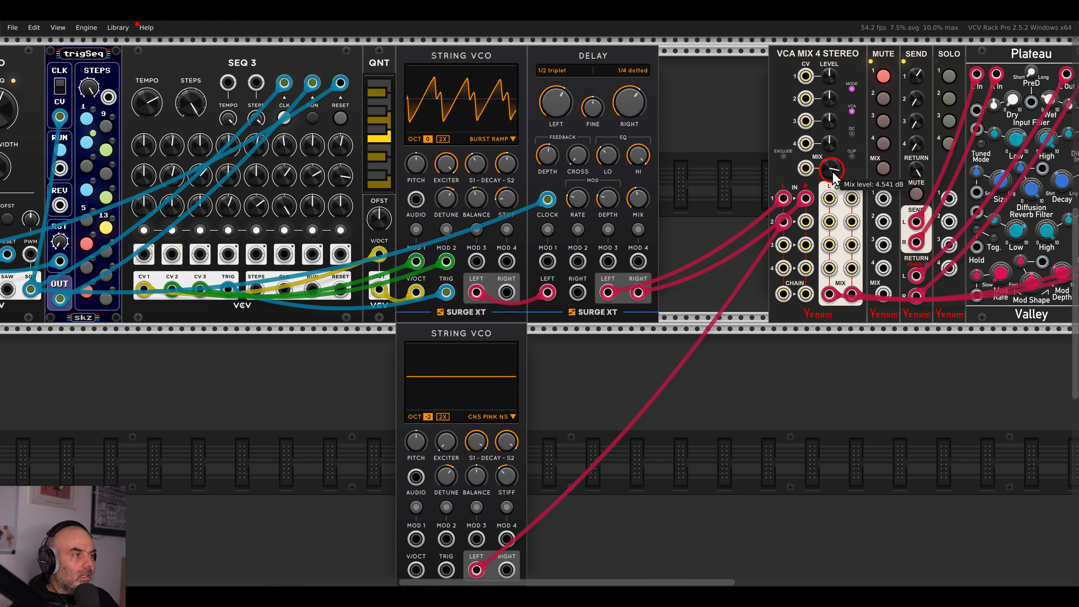
click(883, 76)
drag(590, 356, 949, 288)
drag(690, 341, 693, 241)
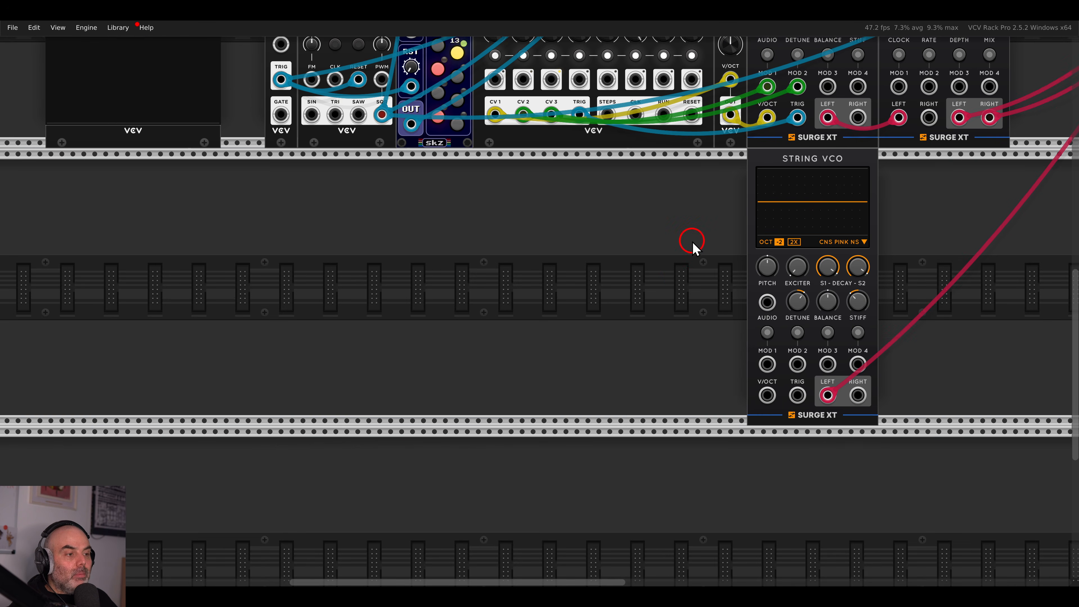
Search 'proces', place VCV Process beside the String VCO, and cable the quantizer's pitch output into its IN.
drag(679, 299, 676, 292)
right_click(678, 292)
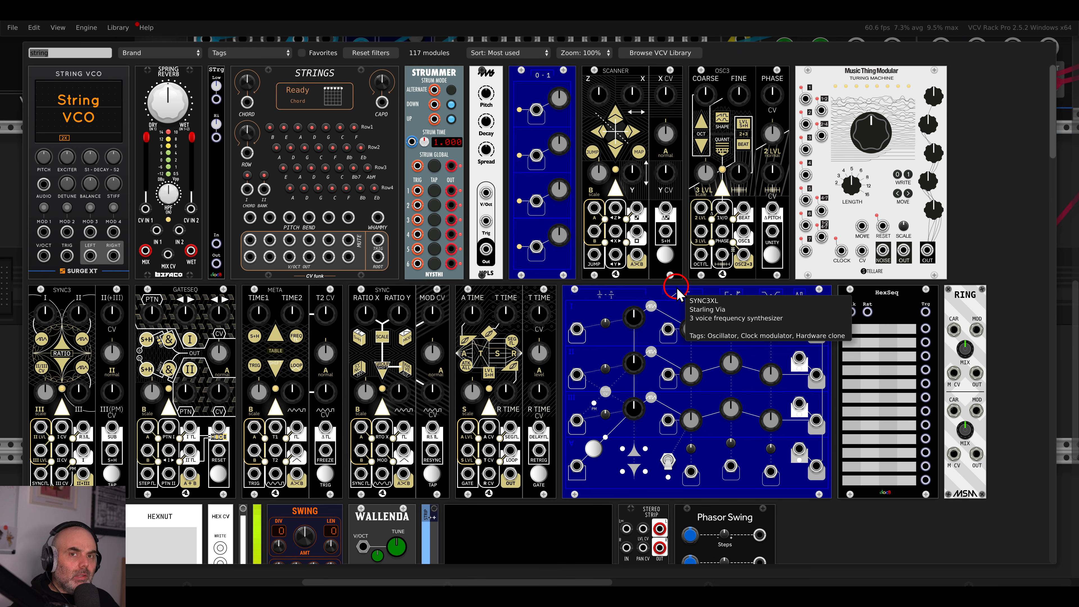
text(proces)
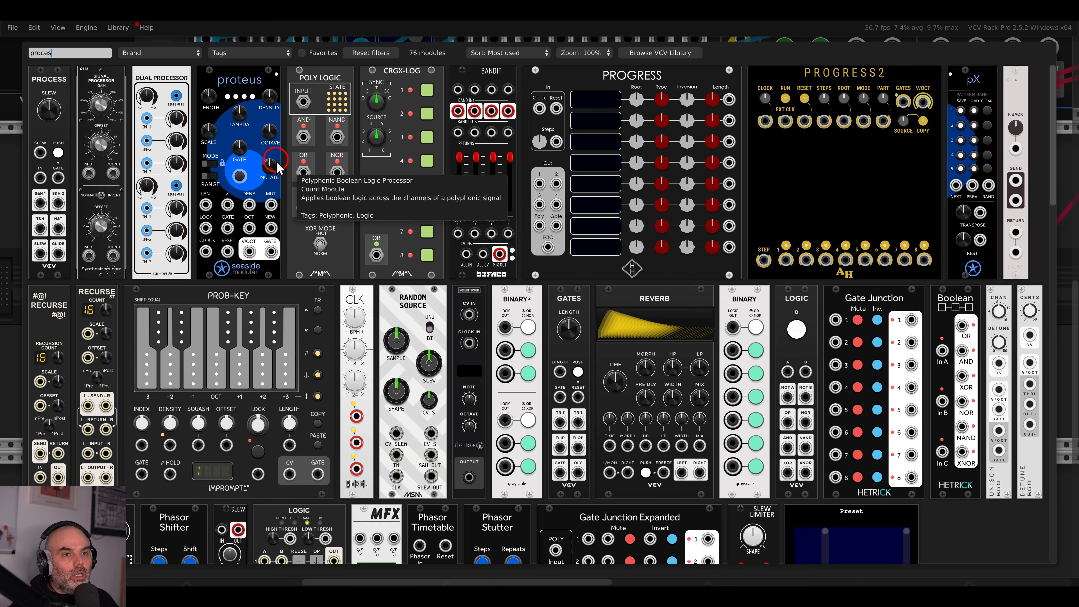
drag(53, 160, 591, 266)
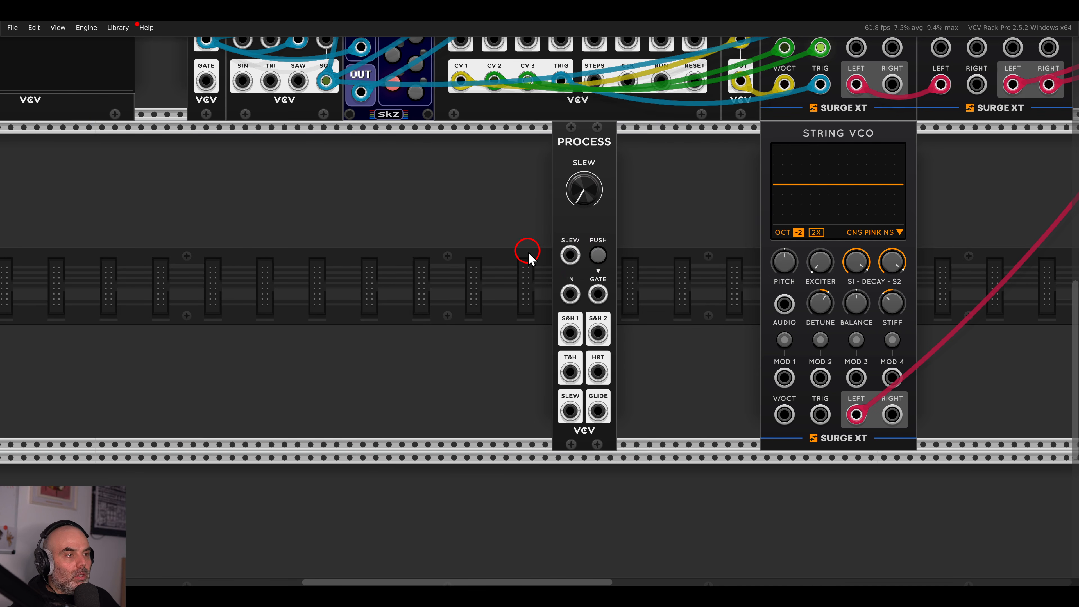
scroll(529, 257, down, 3)
drag(481, 339, 603, 159)
drag(481, 312, 602, 161)
drag(480, 337, 519, 298)
scroll(519, 298, up, 2)
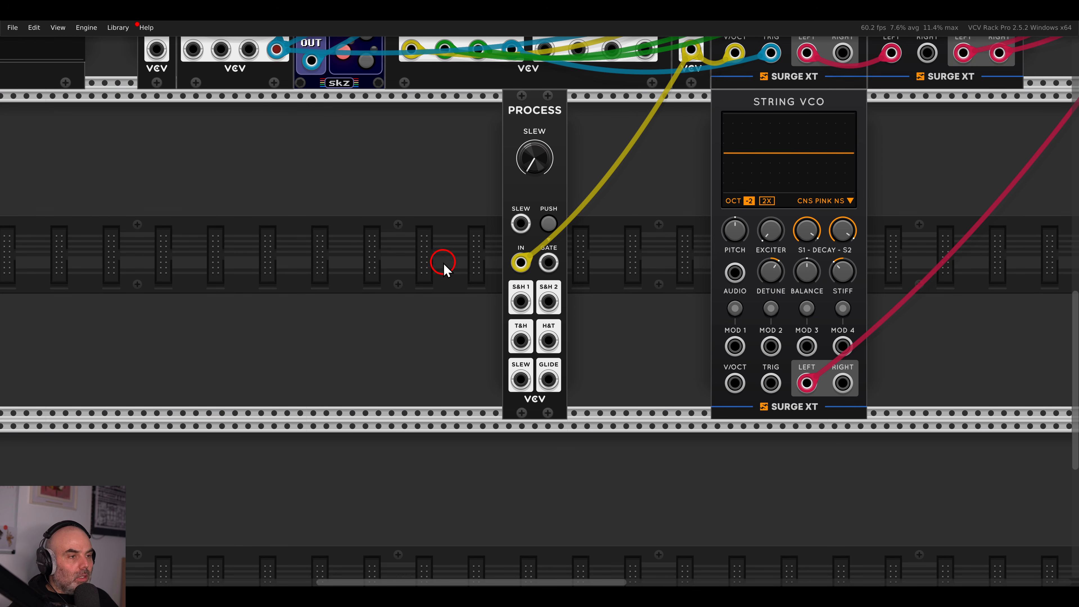
Search 'trig', place a second trigSeq below the first, and clock it from the LFO square output.
drag(443, 263, 584, 265)
right_click(584, 264)
text(trig)
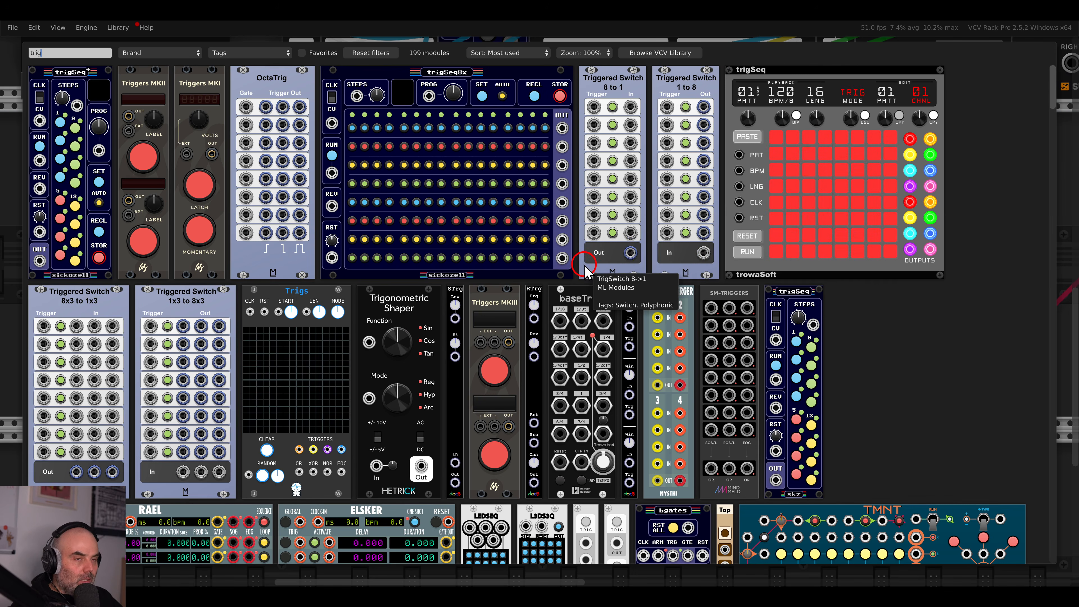
drag(787, 303, 484, 244)
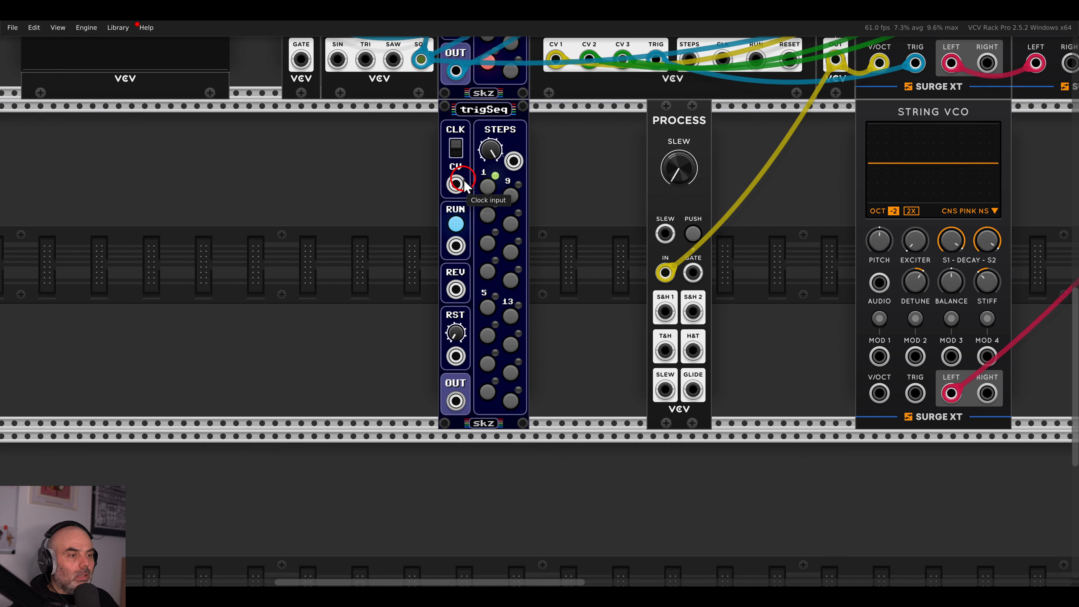
drag(459, 184, 421, 276)
scroll(450, 187, up, 4)
scroll(419, 278, down, 3)
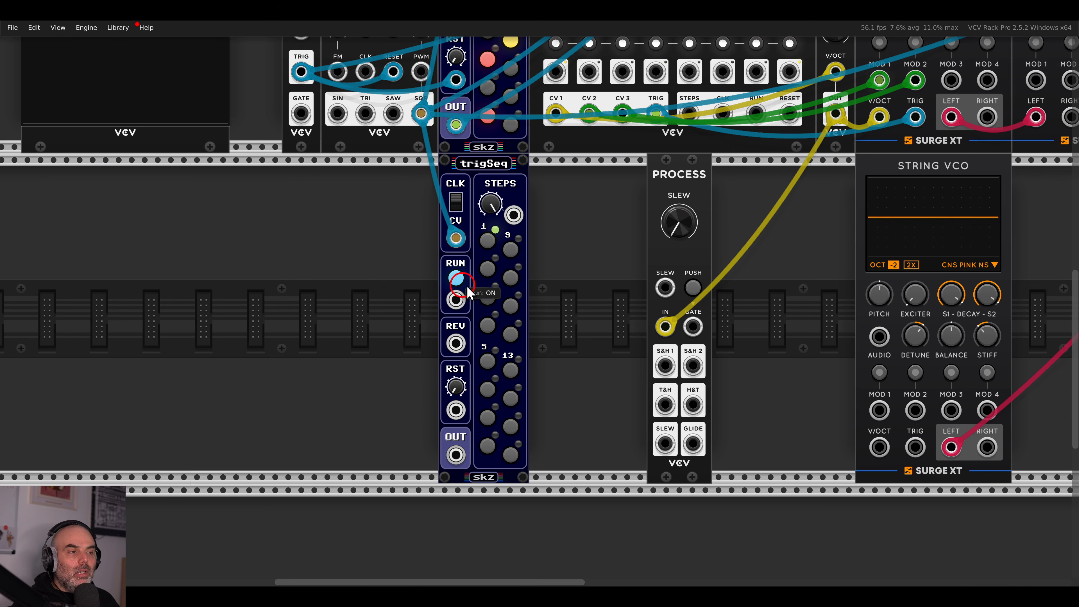
scroll(568, 260, down, 2)
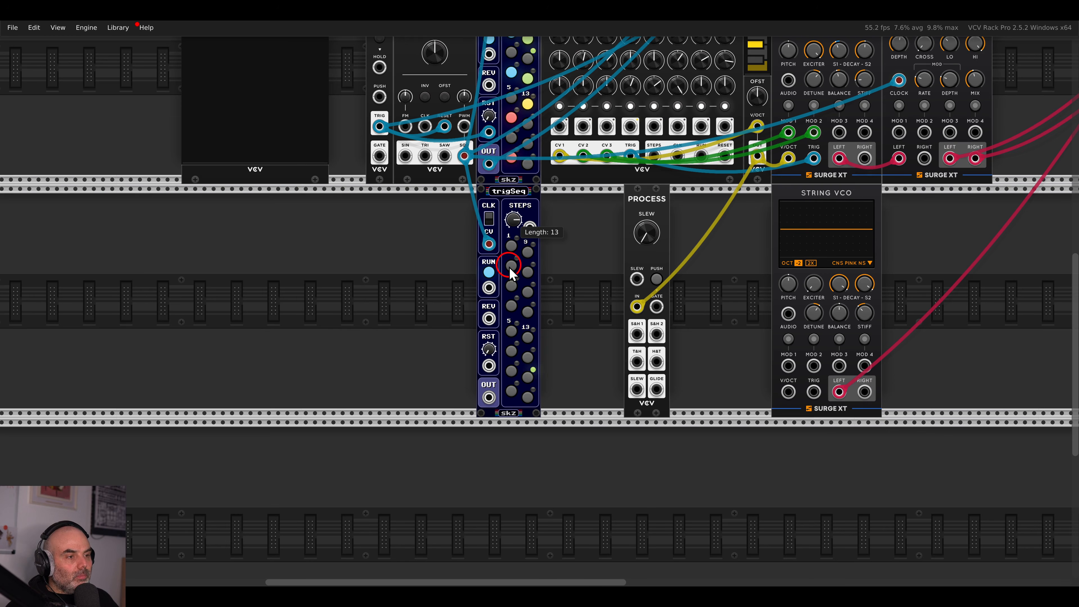
scroll(581, 241, up, 3)
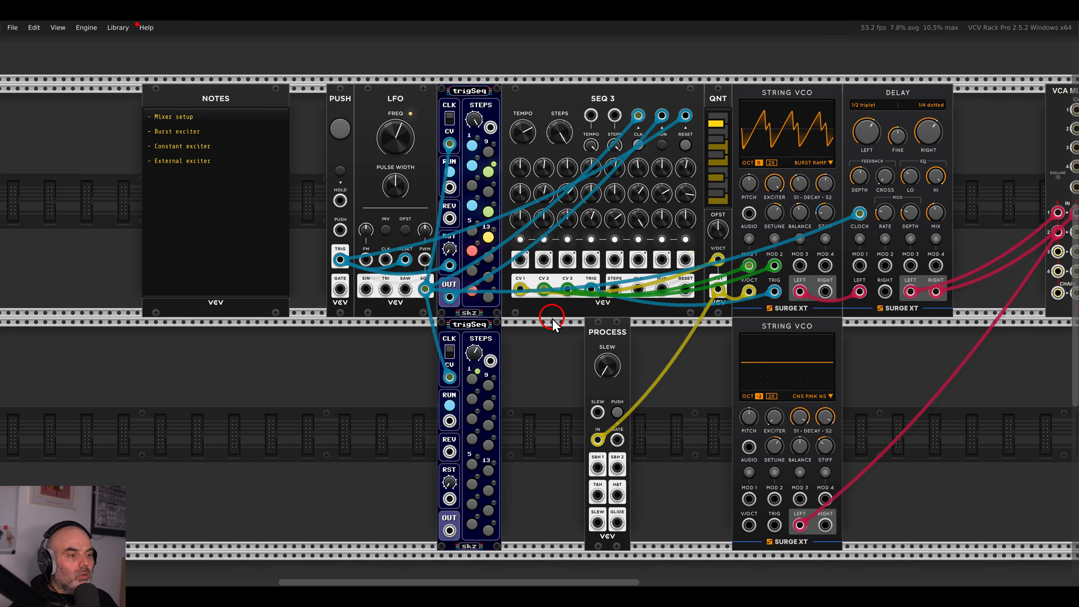
scroll(549, 289, down, 3)
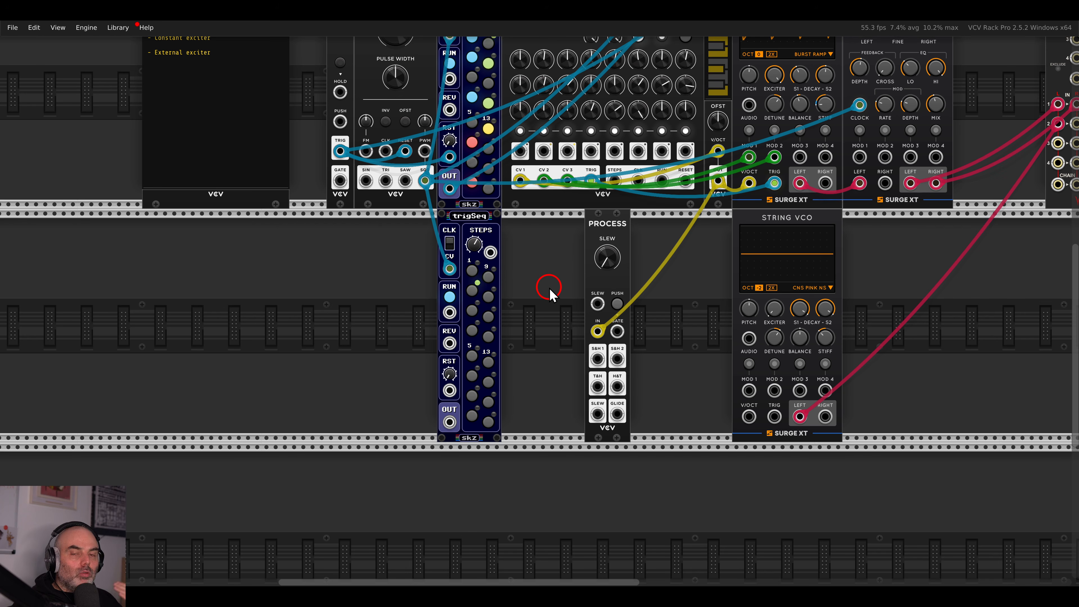
scroll(549, 293, down, 4)
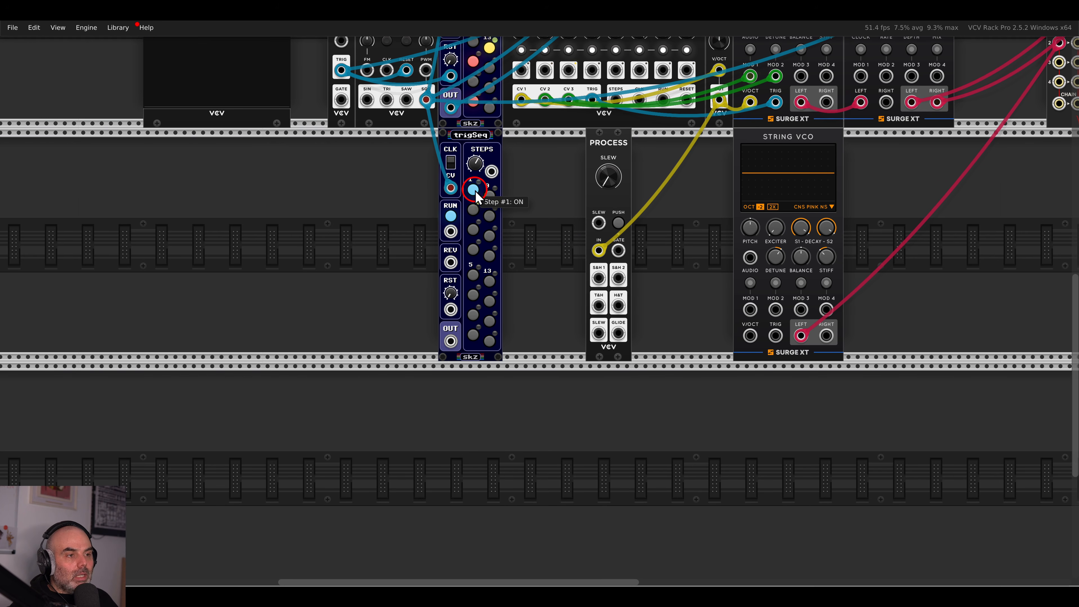
Switch on step 1 of the new trigSeq and send its output to the Process gate input.
click(475, 191)
scroll(525, 257, down, 2)
scroll(514, 249, up, 2)
drag(385, 334, 622, 207)
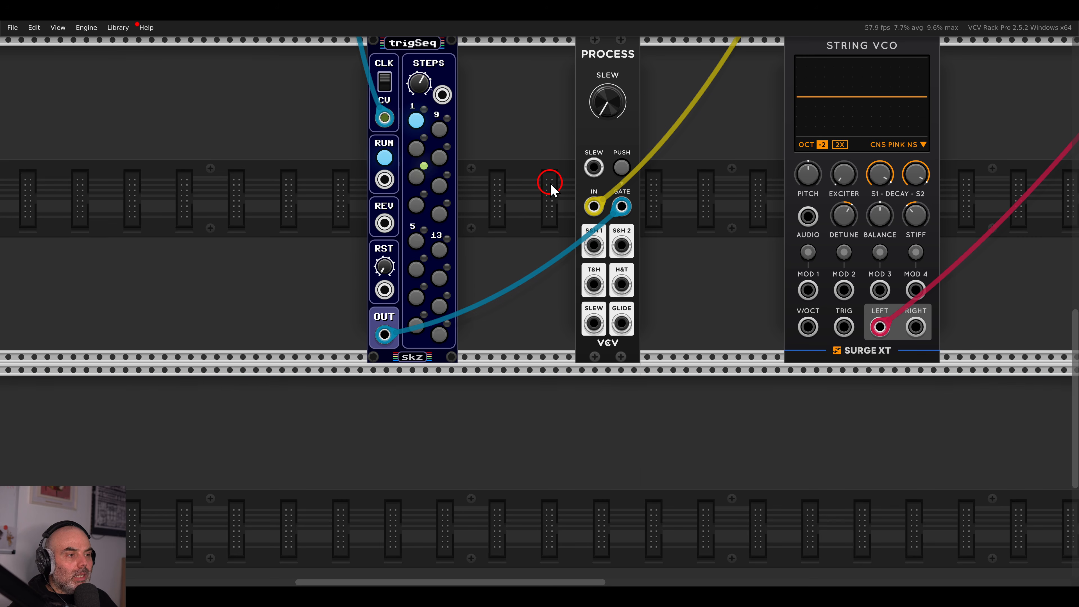
drag(551, 187, 479, 245)
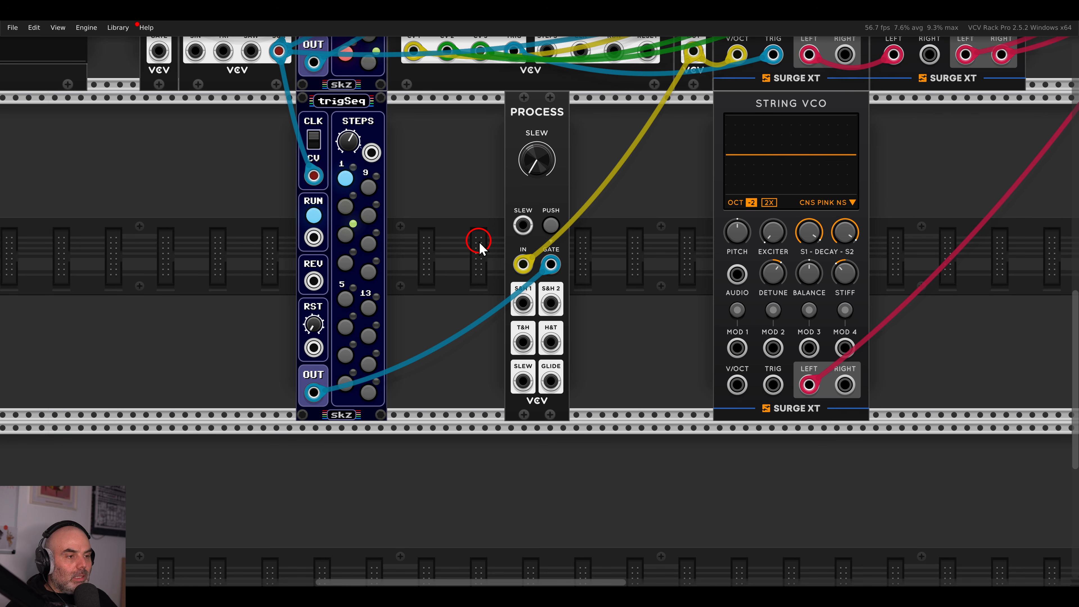
Patch Process S&H 1 into String VCO V/OCT, set octave −1, and raise the exciter to about 83%.
drag(523, 303, 738, 385)
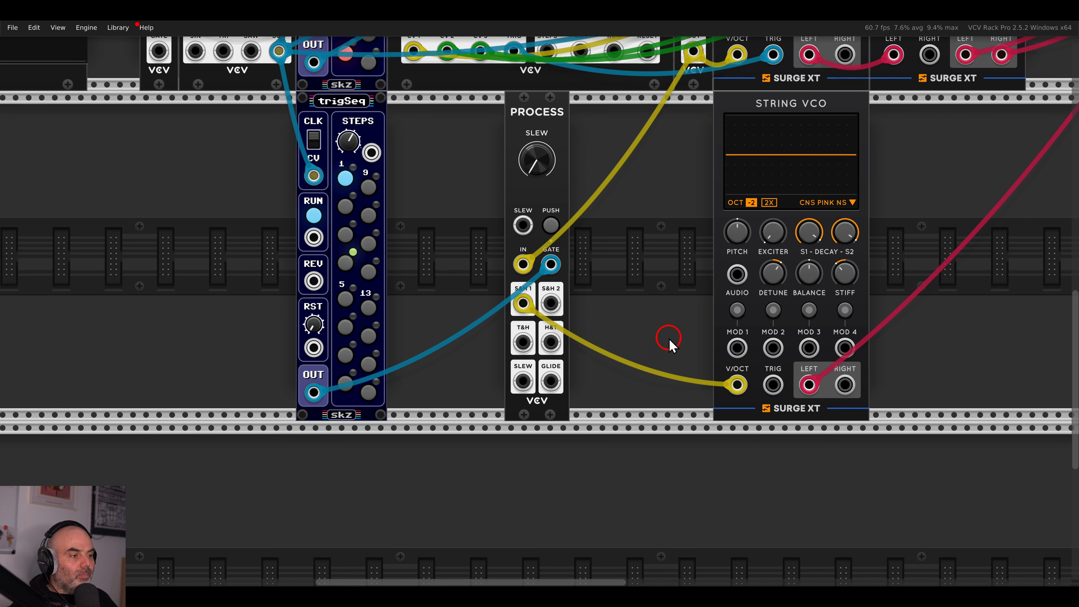
drag(771, 241, 759, 141)
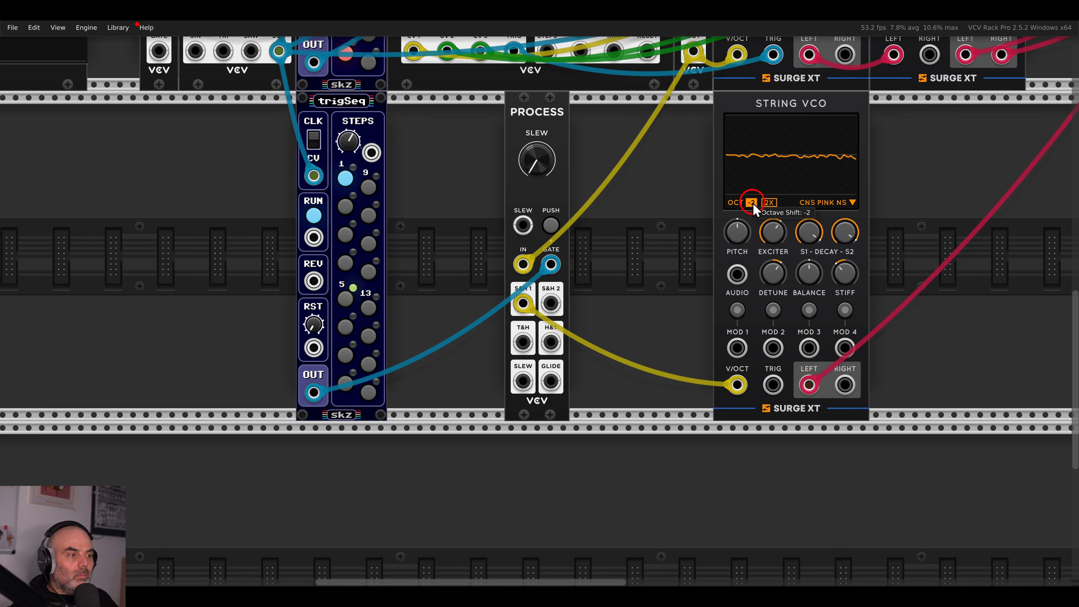
drag(753, 176, 754, 161)
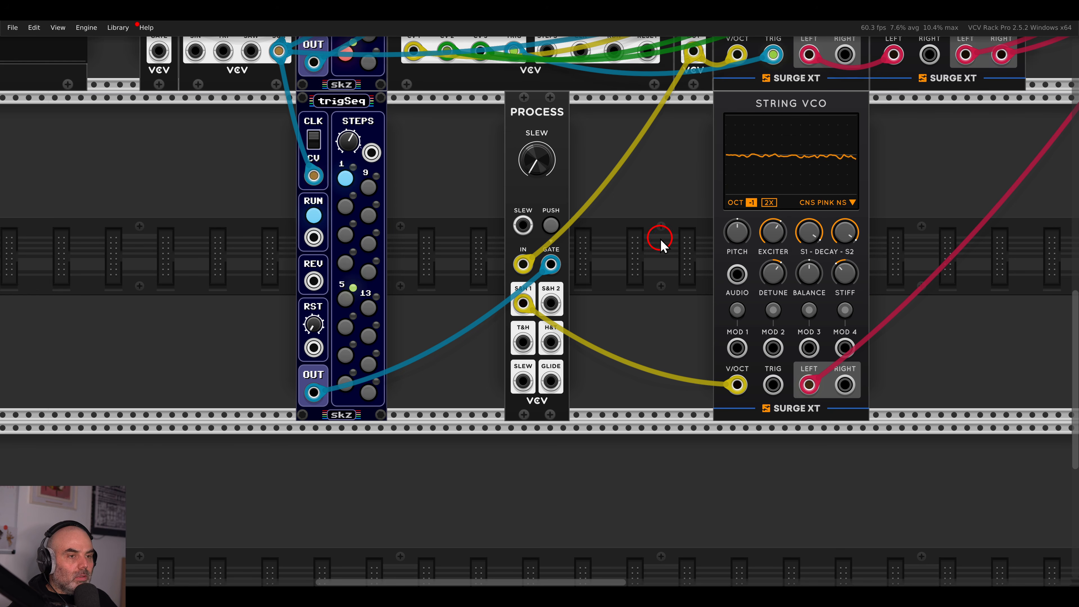
mouse_move(773, 233)
mouse_down()
mouse_move(780, 185)
mouse_move(771, 243)
mouse_up()
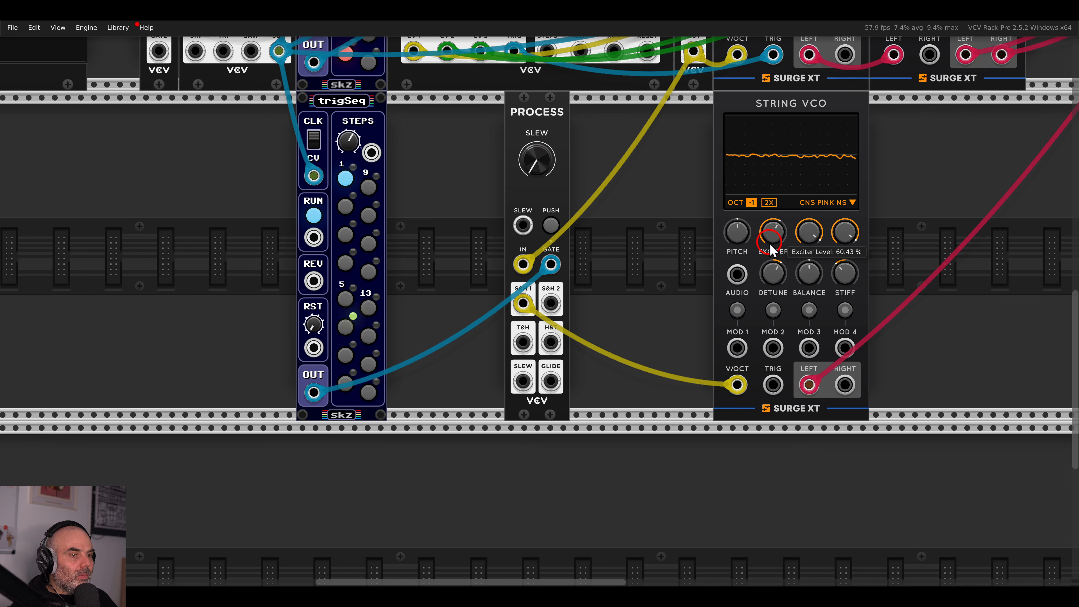
drag(491, 222, 683, 227)
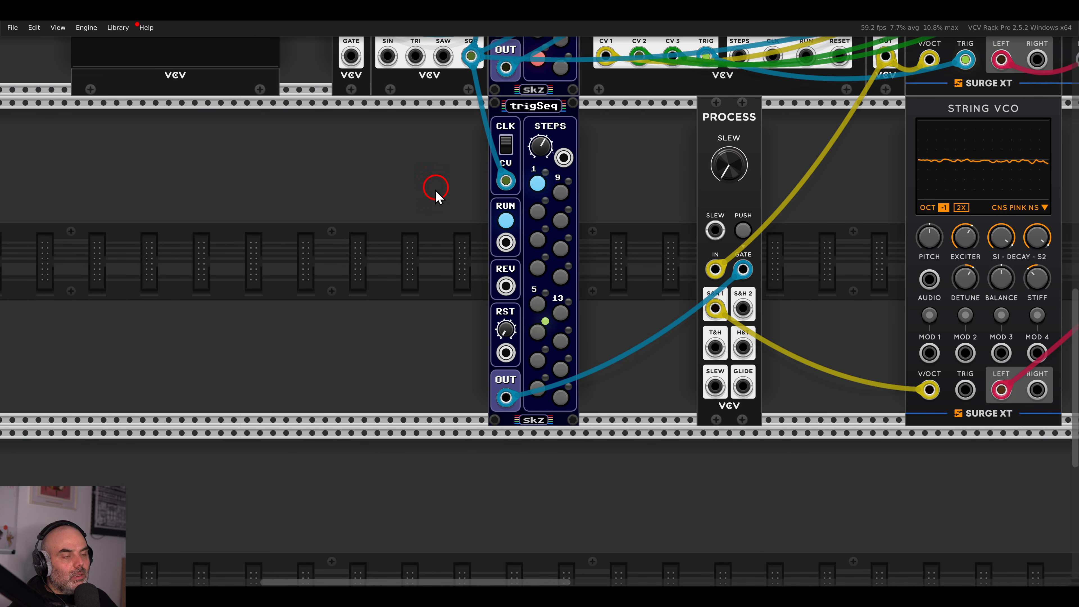
Search the module browser for 'clock' and close it without adding anything.
right_click(454, 250)
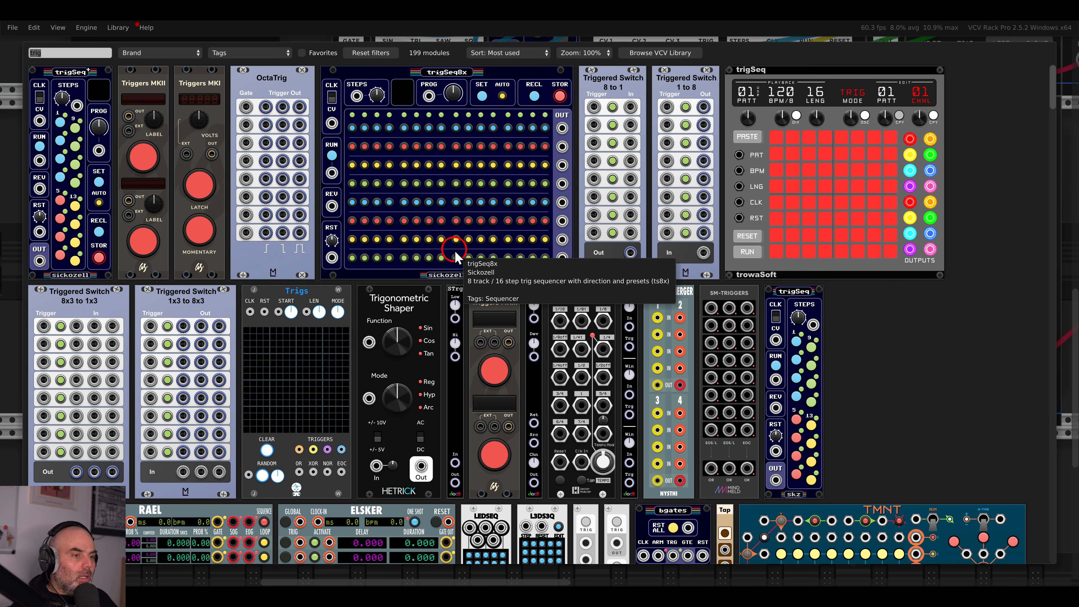
text(clock)
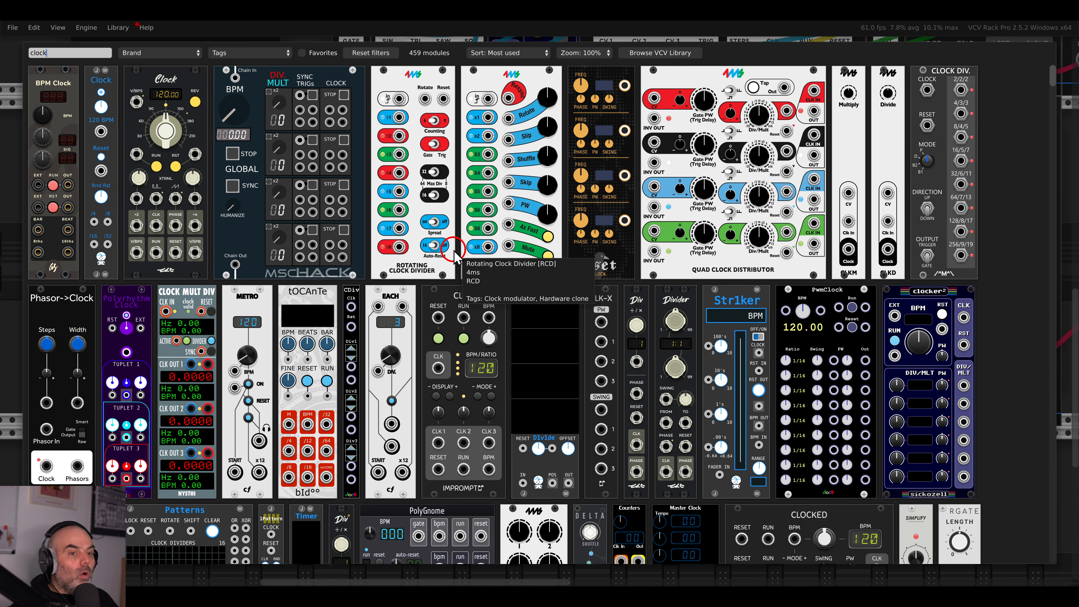
key(Escape)
Drag the second String VCO's EXCITER knob down to about 53 %.
drag(561, 164, 502, 163)
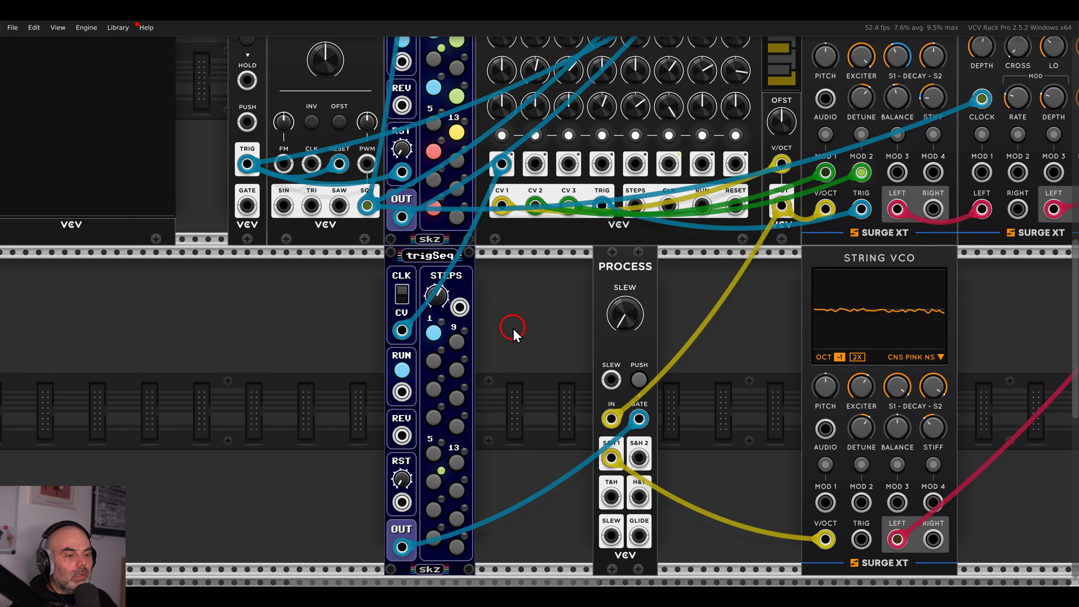
scroll(505, 329, down, 3)
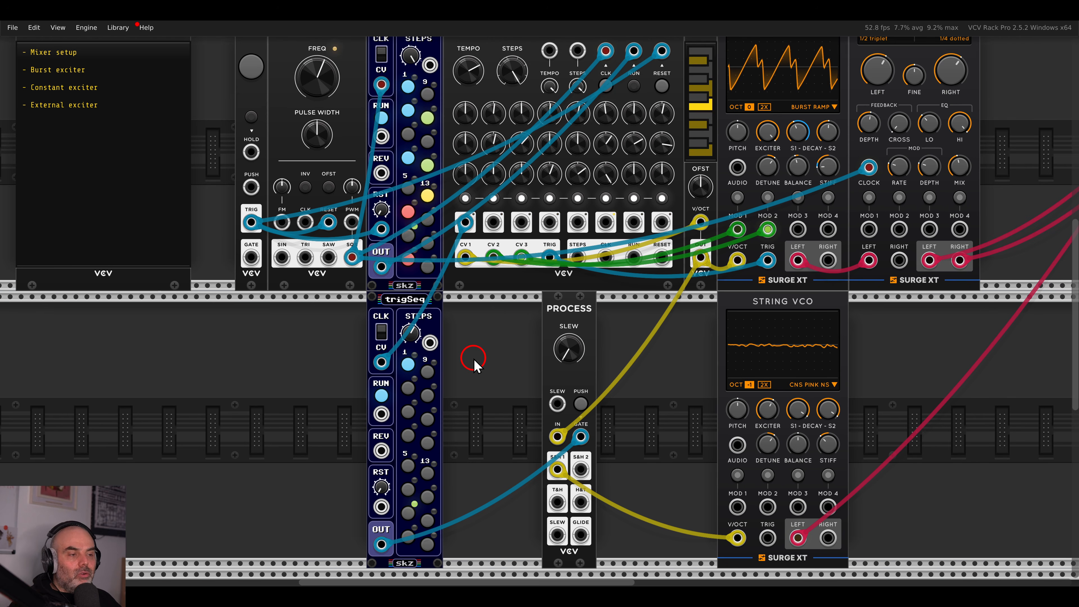
scroll(475, 365, down, 2)
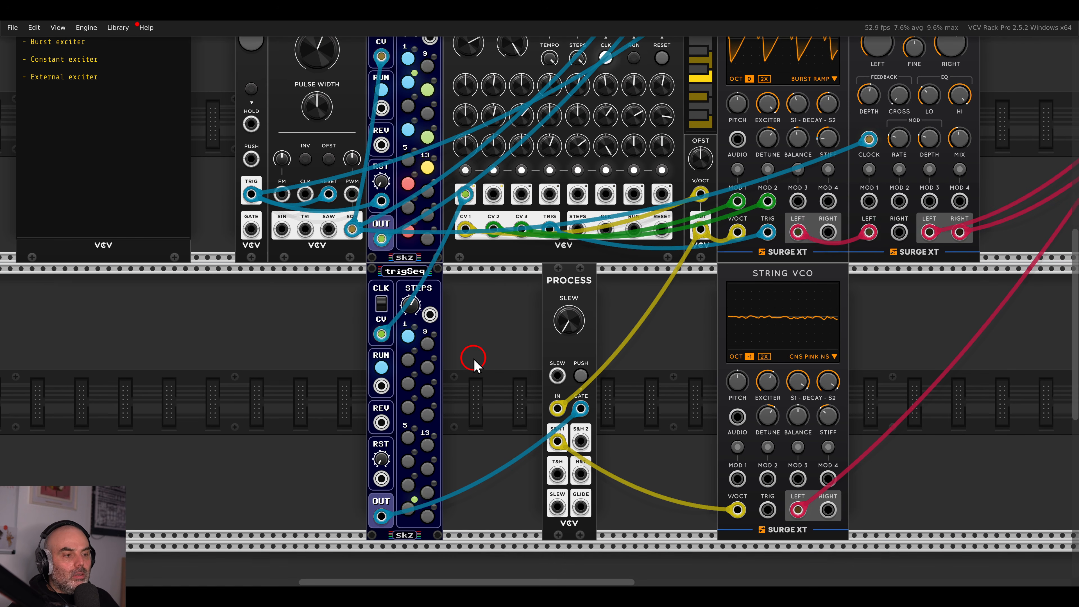
scroll(502, 348, down, 1)
scroll(510, 336, down, 3)
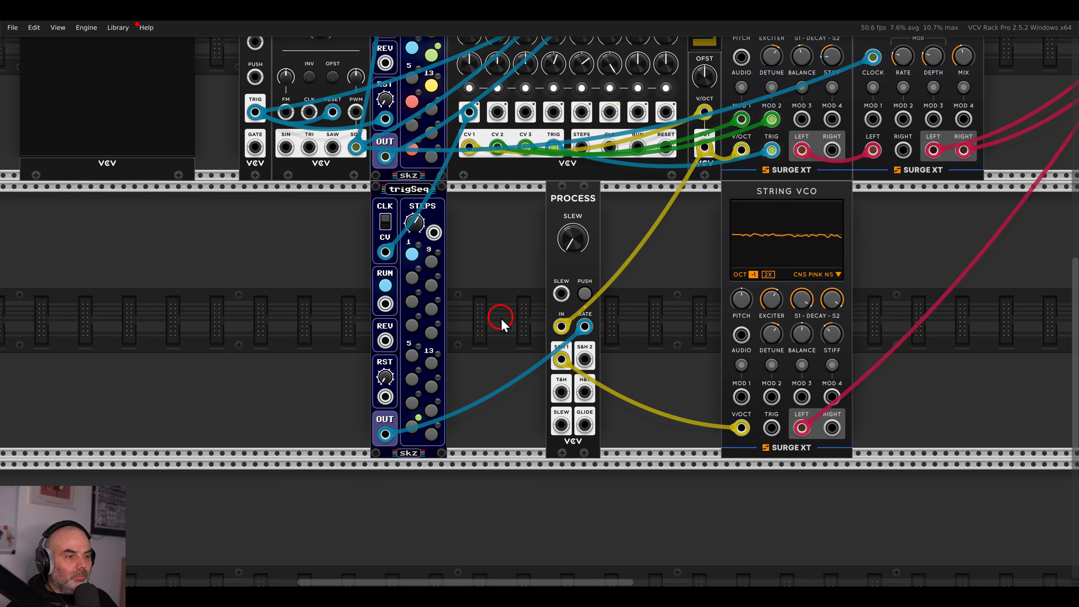
scroll(501, 317, up, 1)
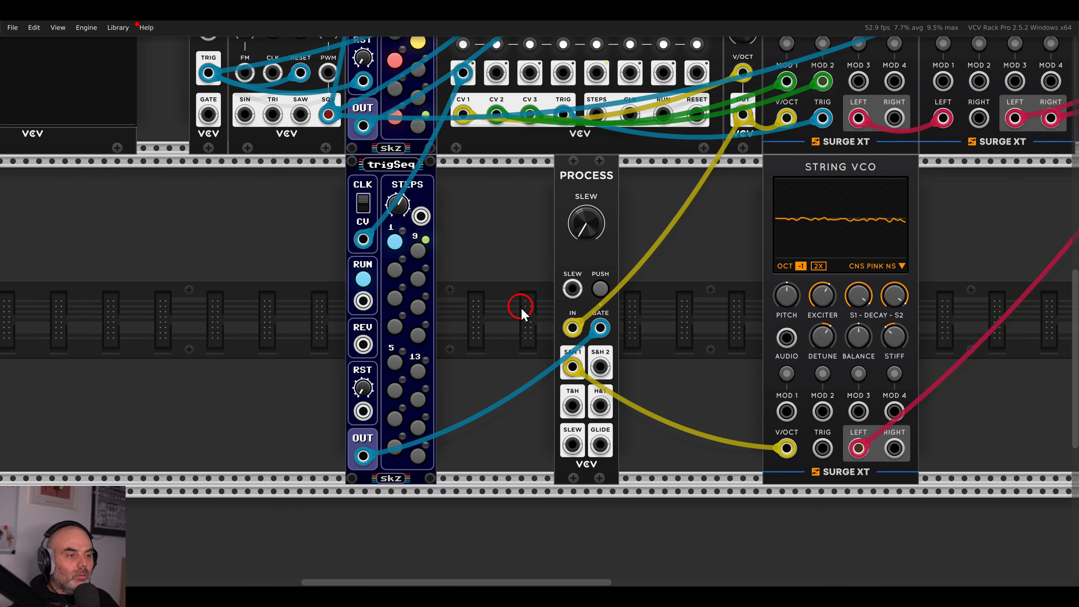
mouse_move(834, 304)
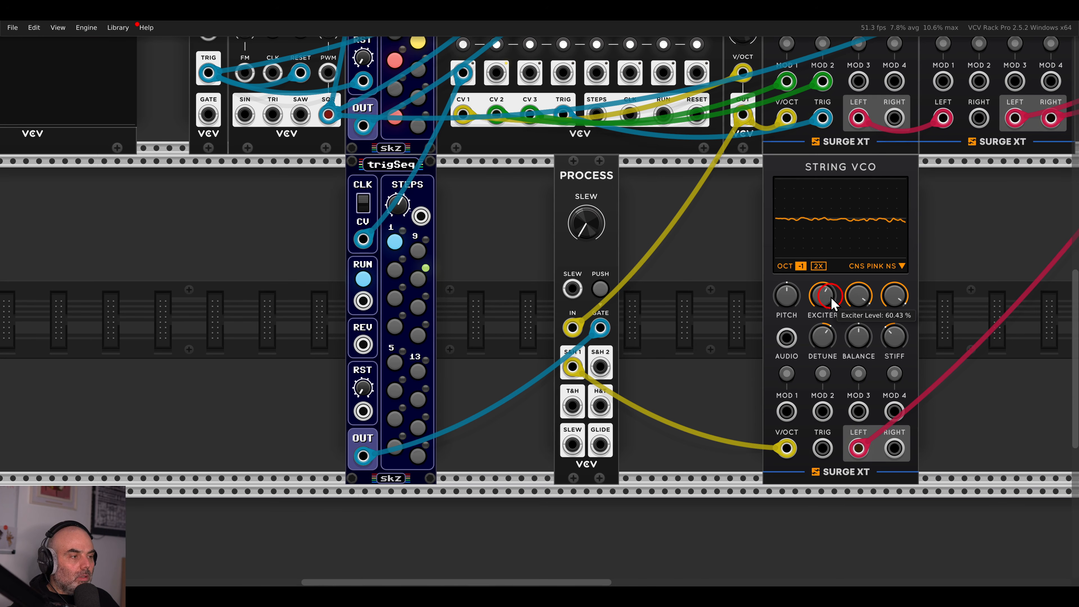
drag(831, 303, 831, 346)
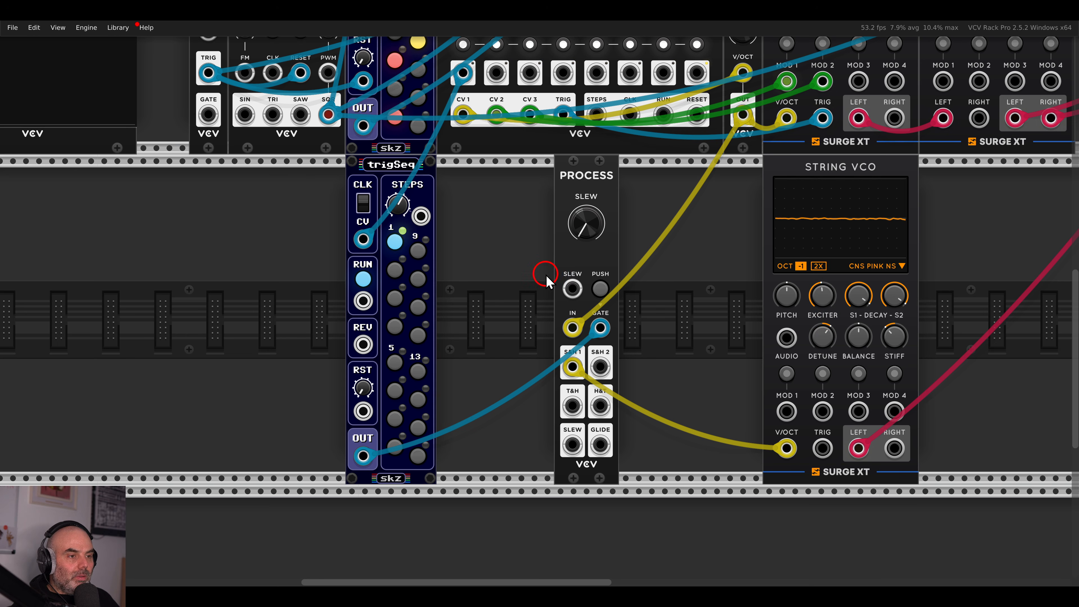
drag(504, 296, 684, 310)
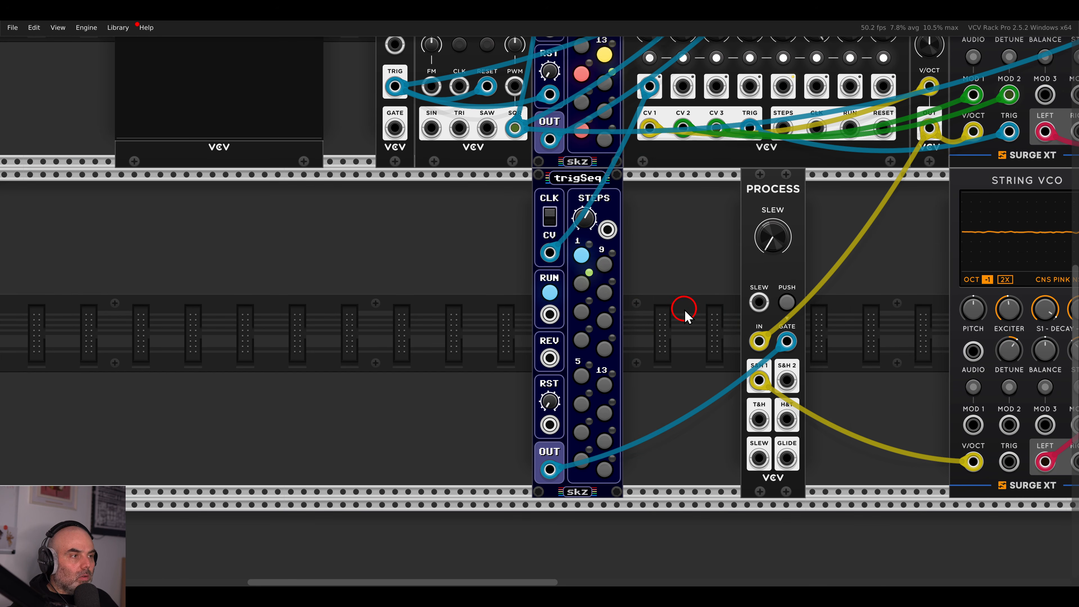
Add a Mix module left of trigSeq, mixing sequencer step outputs including step 6, to clock trigSeq.
right_click(529, 300)
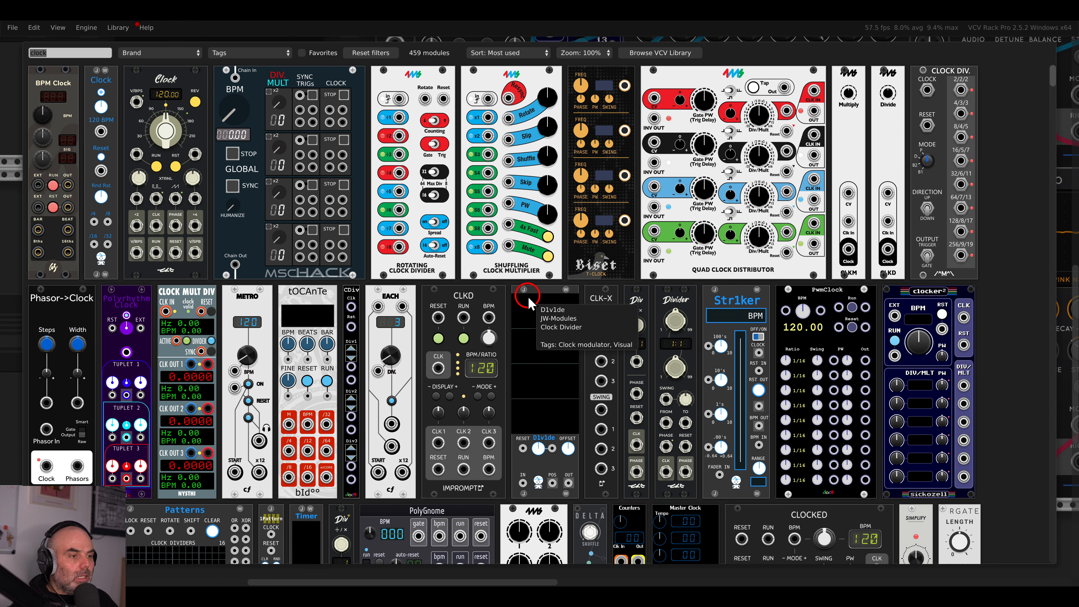
key(BackSpace)
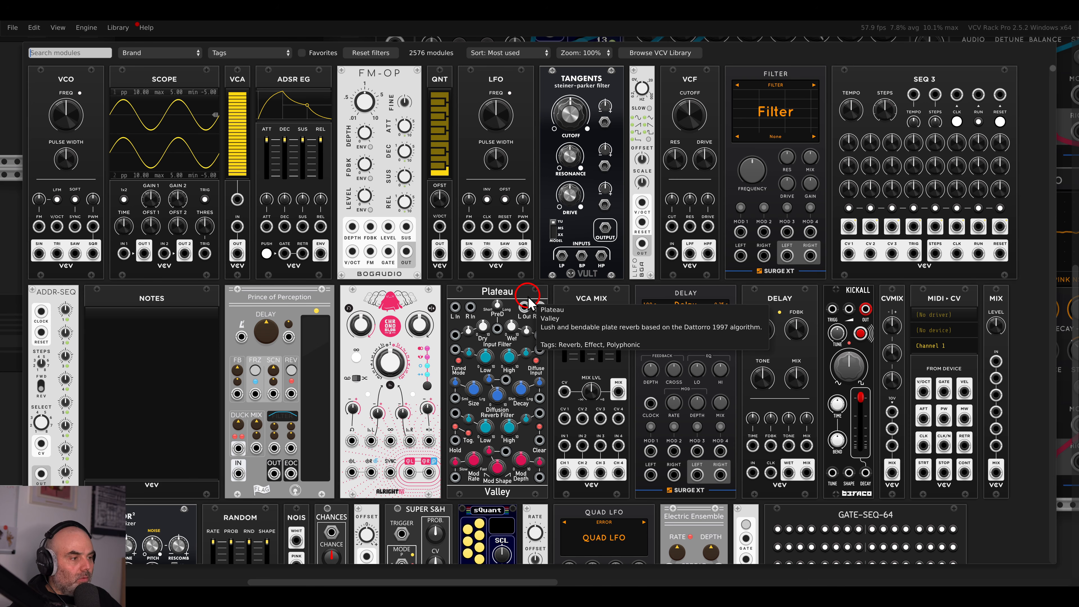
click(981, 300)
drag(980, 294, 594, 256)
drag(564, 129, 630, 131)
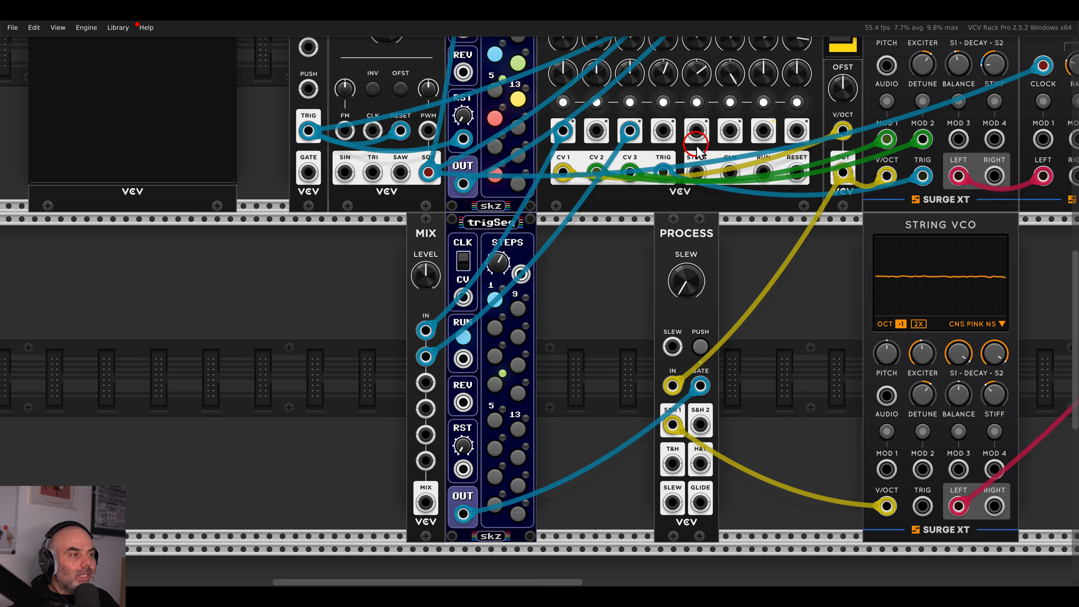
drag(730, 131, 453, 366)
drag(425, 502, 464, 297)
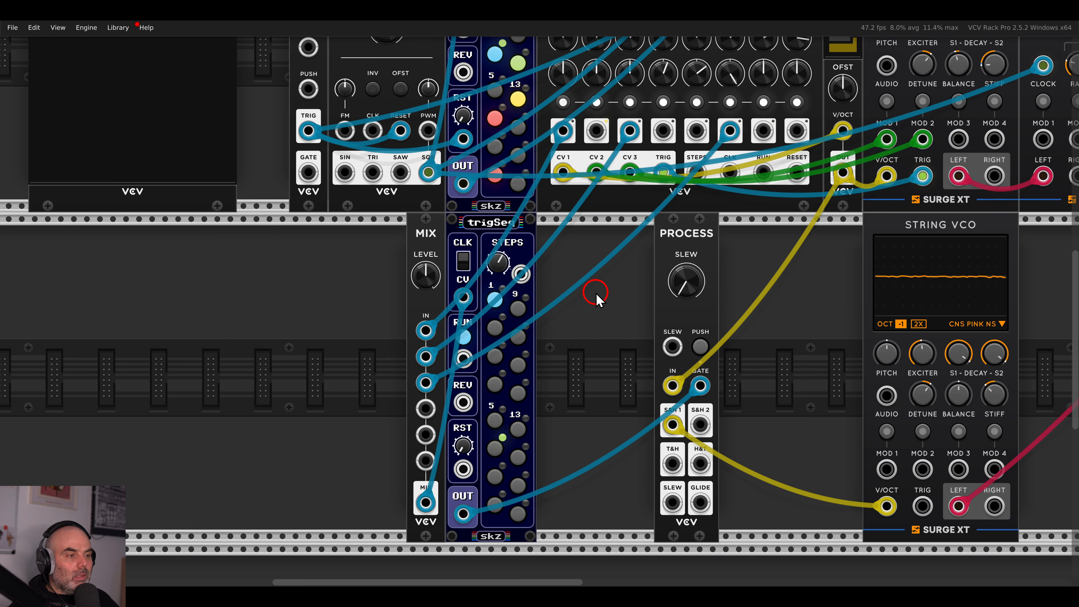
Slide PROCESS next to trigSeq and add an ADSR envelope feeding String VCO MOD 1.
drag(838, 329, 755, 286)
drag(632, 194, 515, 200)
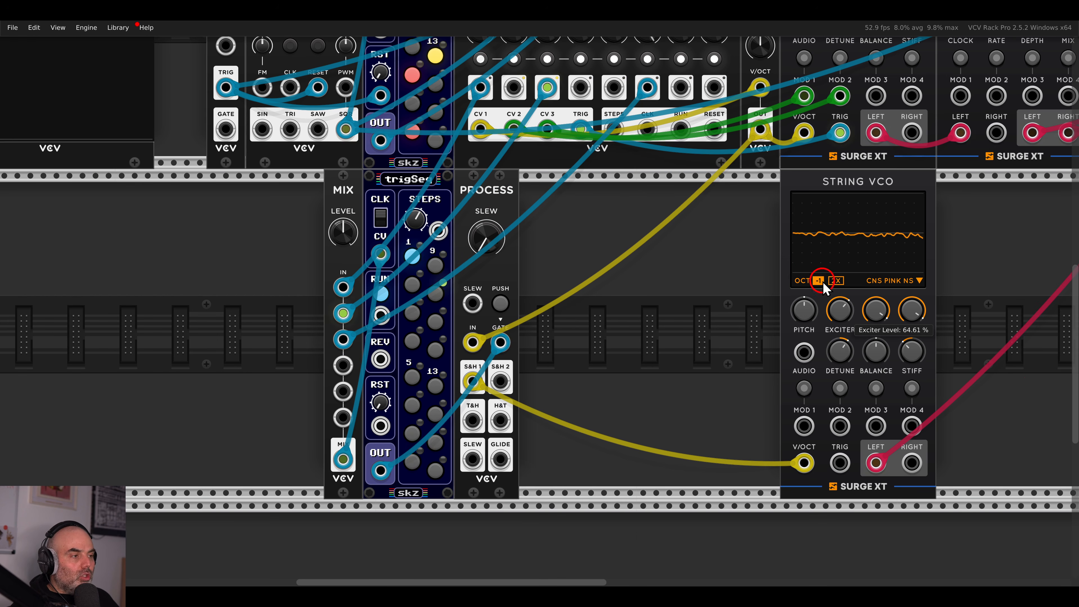
right_click(691, 285)
drag(289, 114, 464, 252)
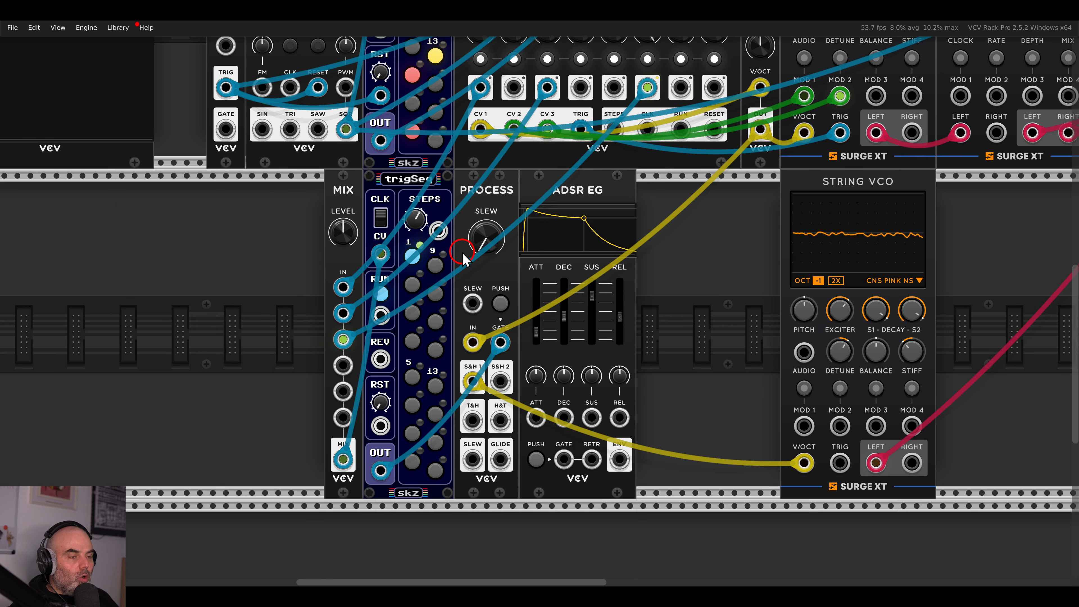
drag(619, 459, 809, 426)
Lower exciter to about 21 %, route MOD 1 to exciter at +79, and set attack near 240 ms.
key(3)
drag(843, 313, 861, 436)
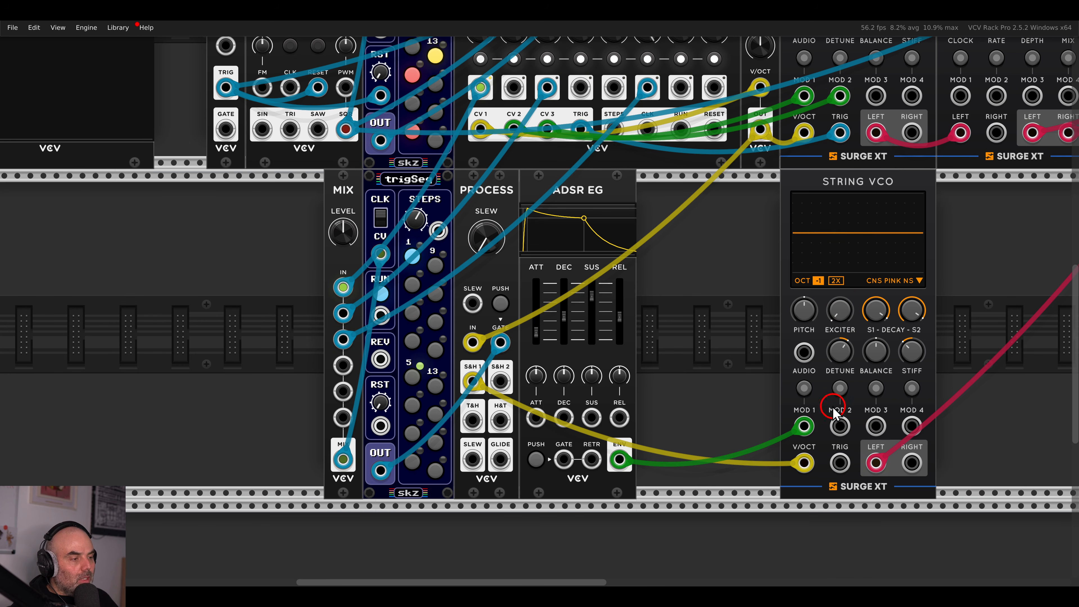
click(808, 389)
drag(840, 310, 820, 231)
drag(549, 337, 619, 307)
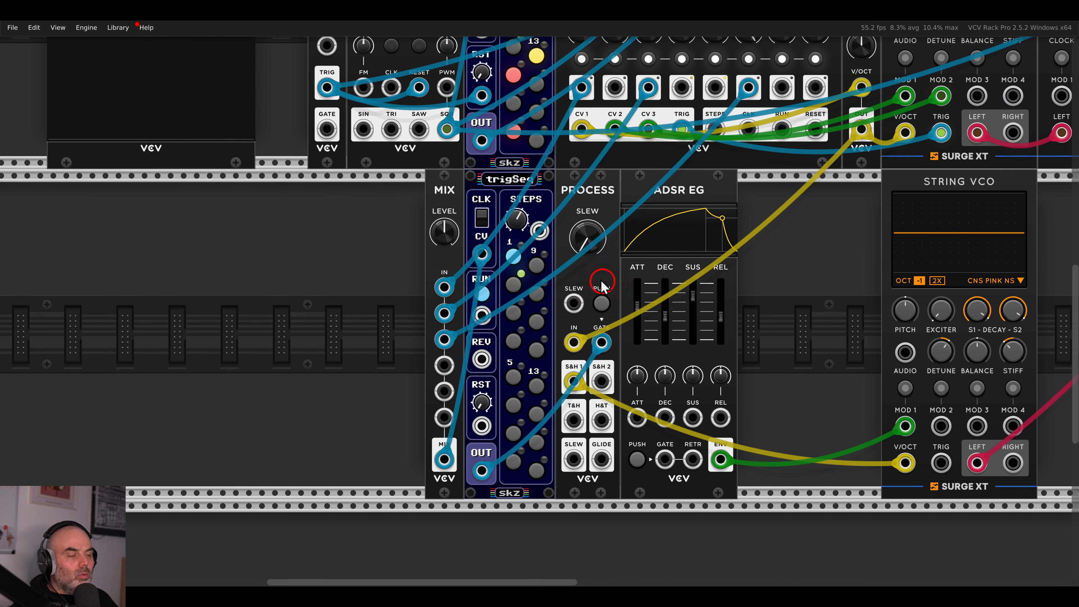
Set trigSeq's Output type option to Gate.
right_click(503, 191)
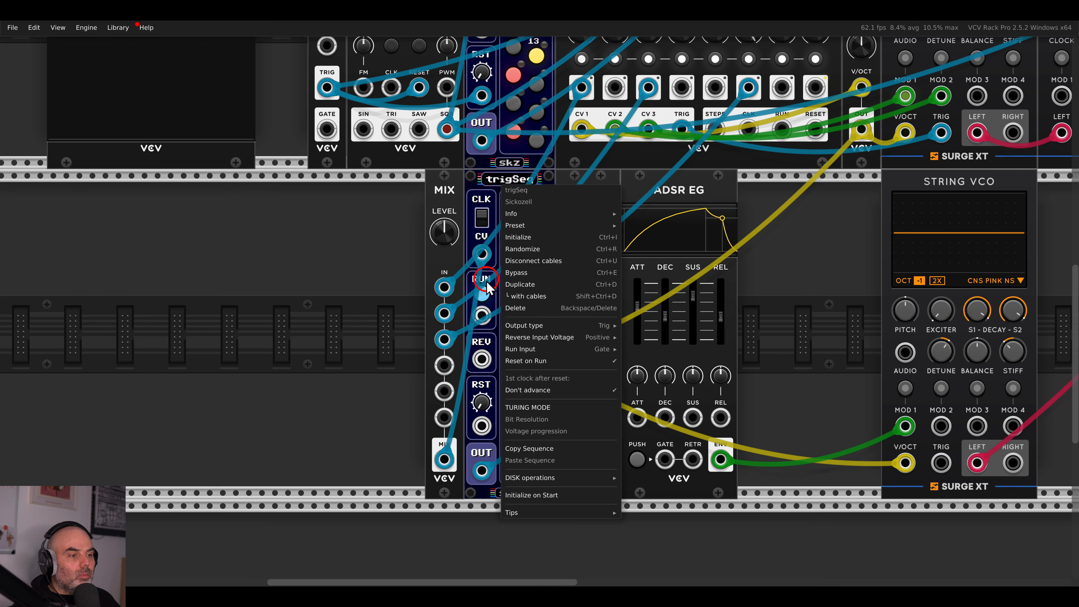
mouse_move(523, 325)
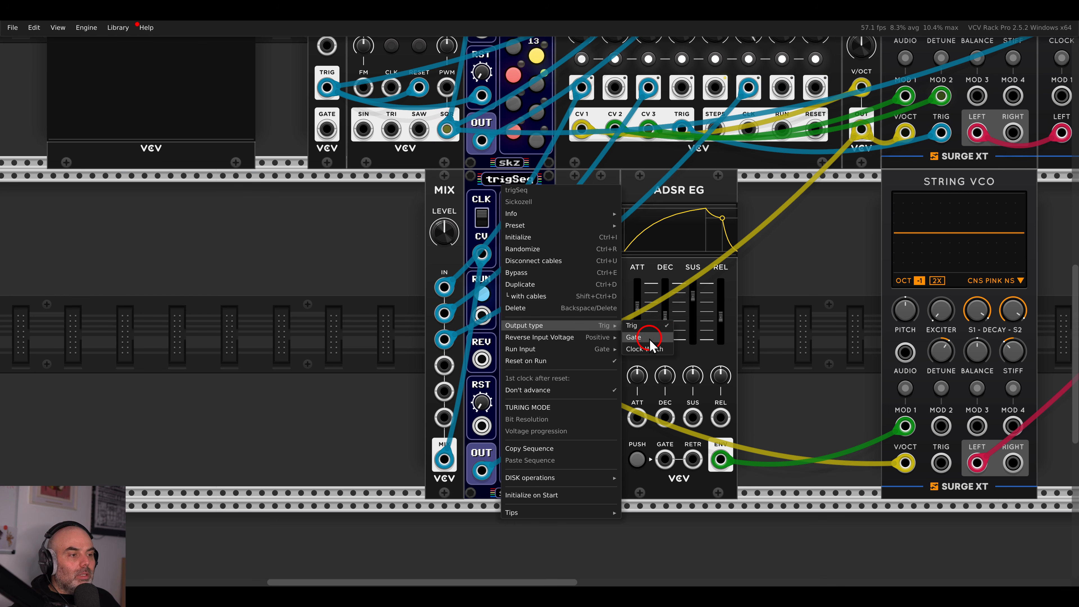
click(641, 337)
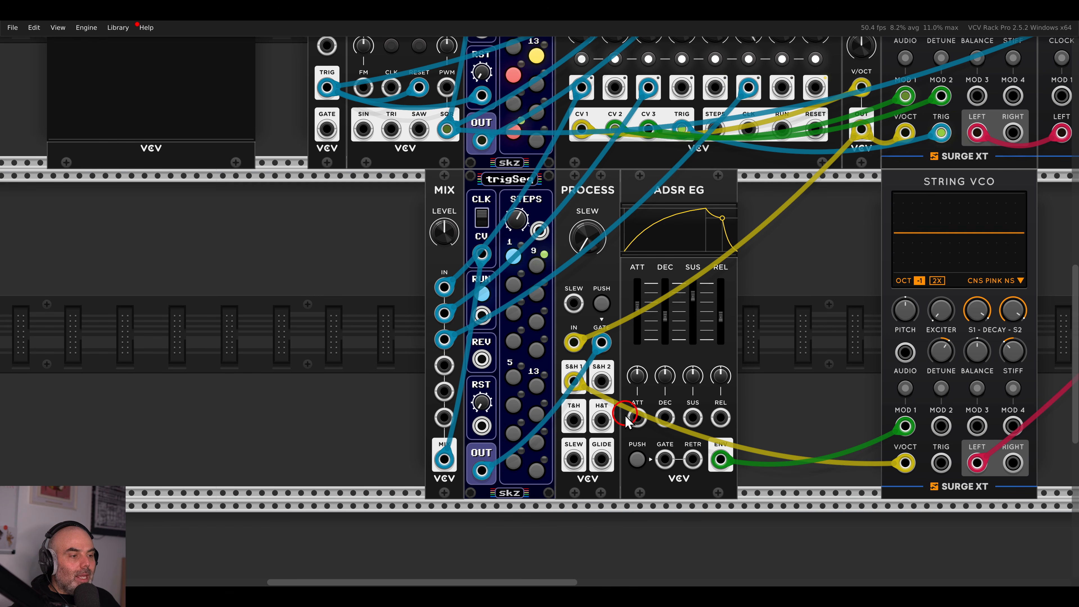
Gate the ADSR from trigSeq, set attack near 1202 ms and decay about 586 ms, and slide it right.
drag(665, 459, 487, 469)
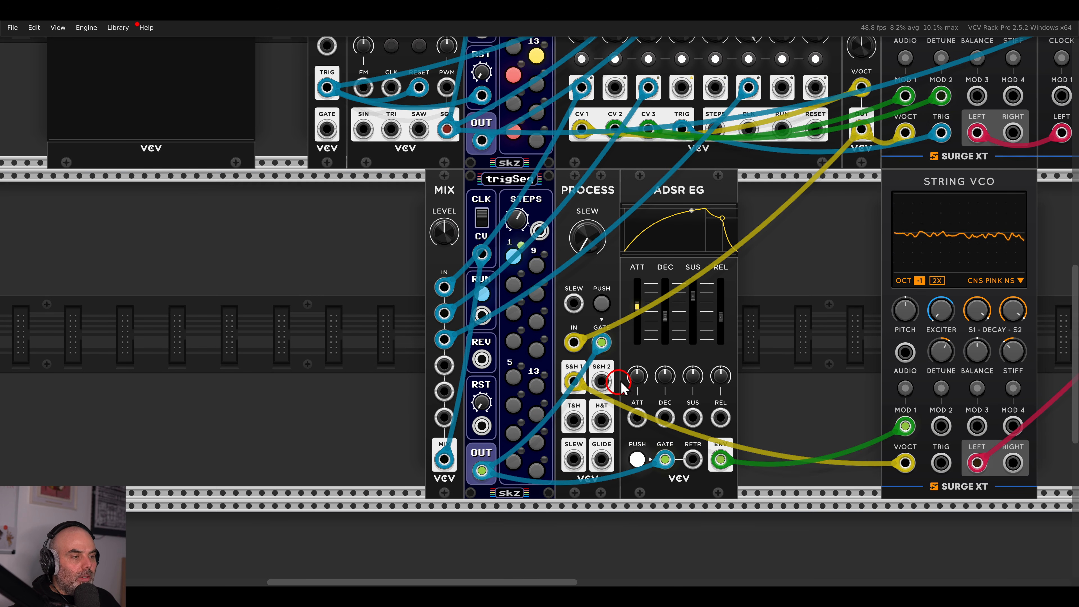
drag(643, 309, 694, 357)
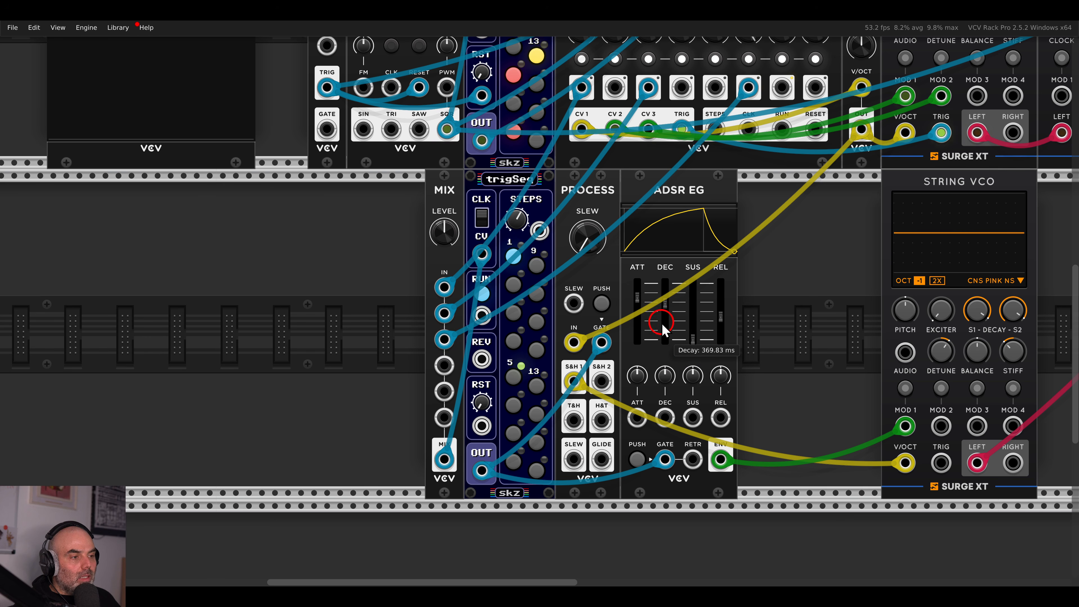
drag(666, 303, 668, 297)
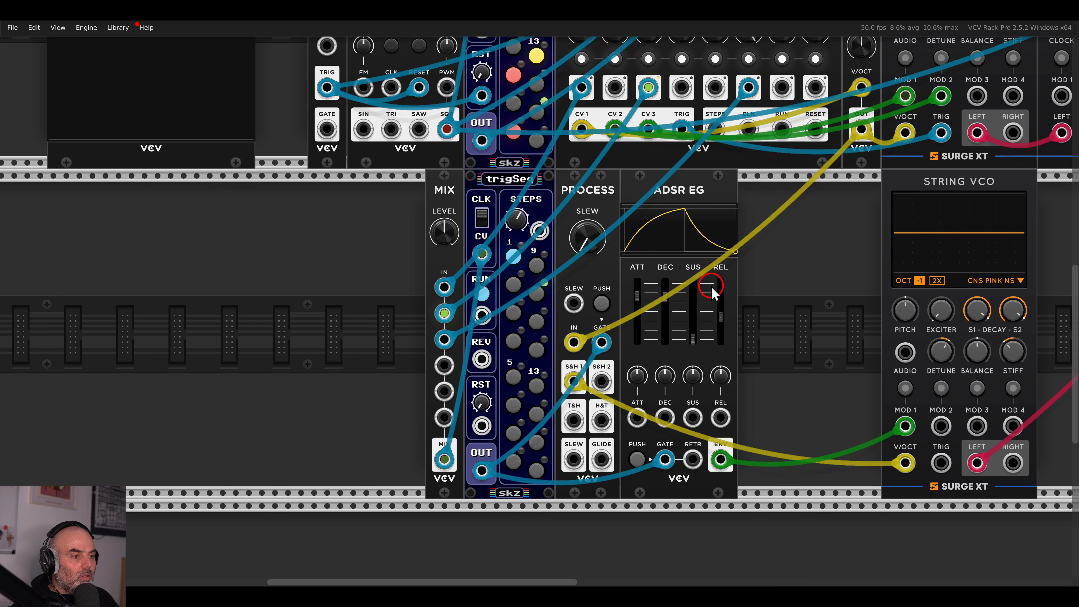
drag(770, 284, 668, 282)
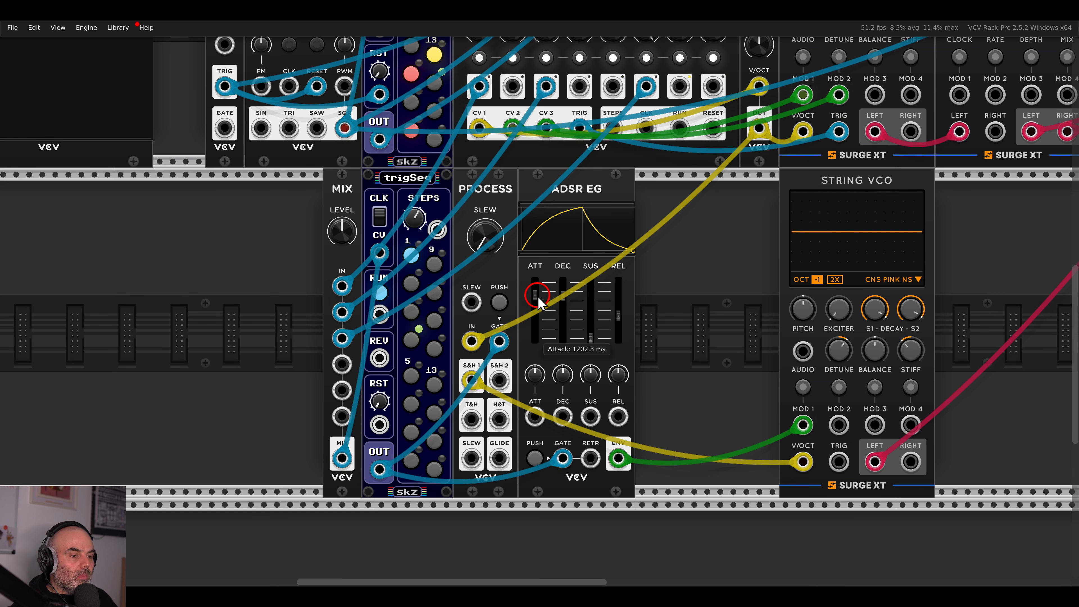
drag(544, 208, 643, 208)
Place a VCV Gates module beside PROCESS.
right_click(584, 230)
text(gates)
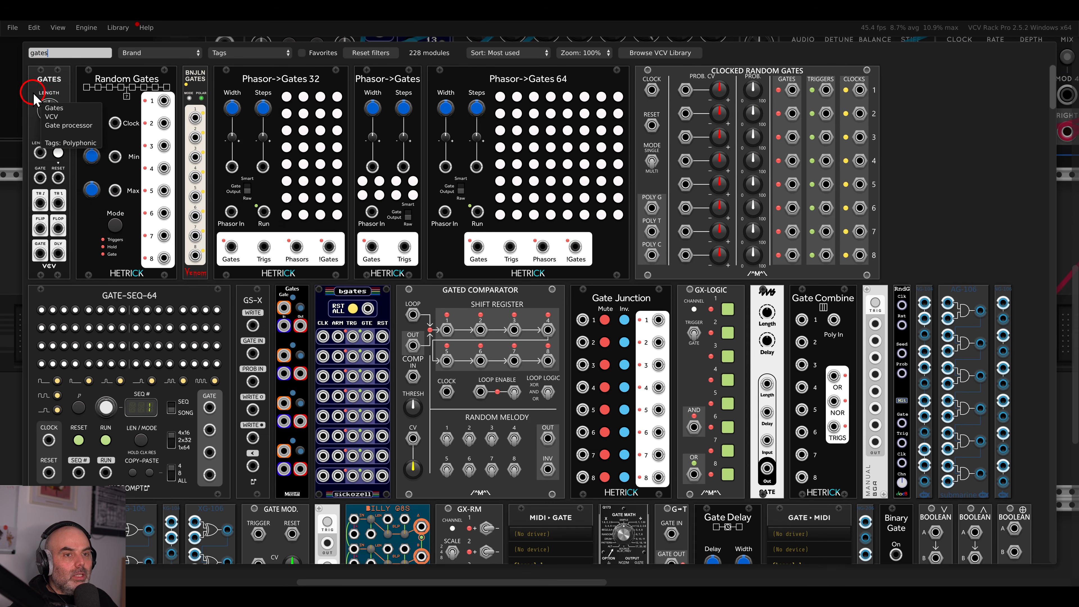
drag(51, 119, 573, 256)
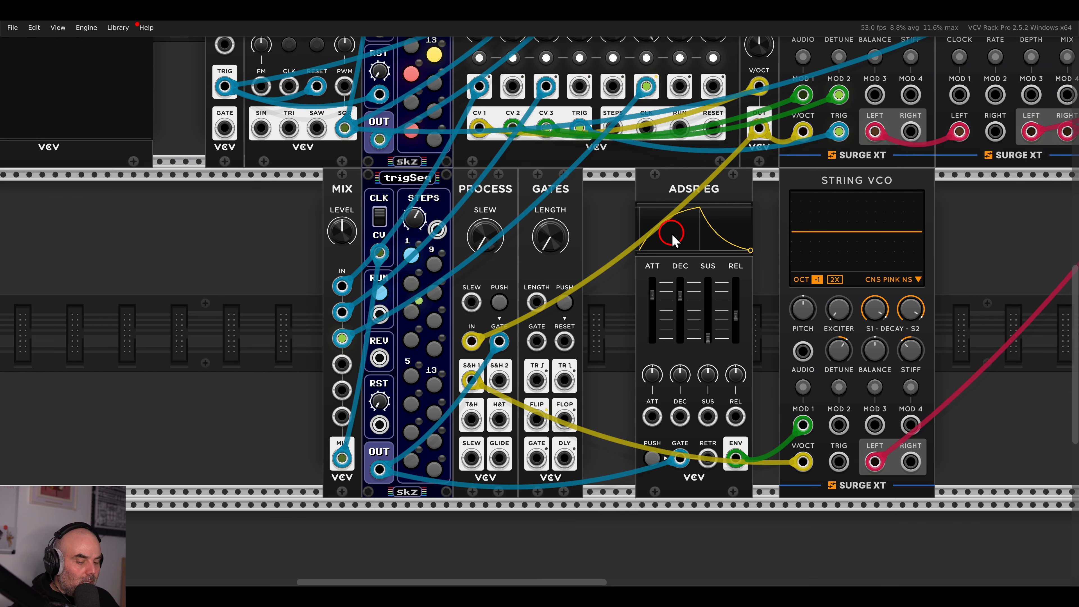
click(699, 209)
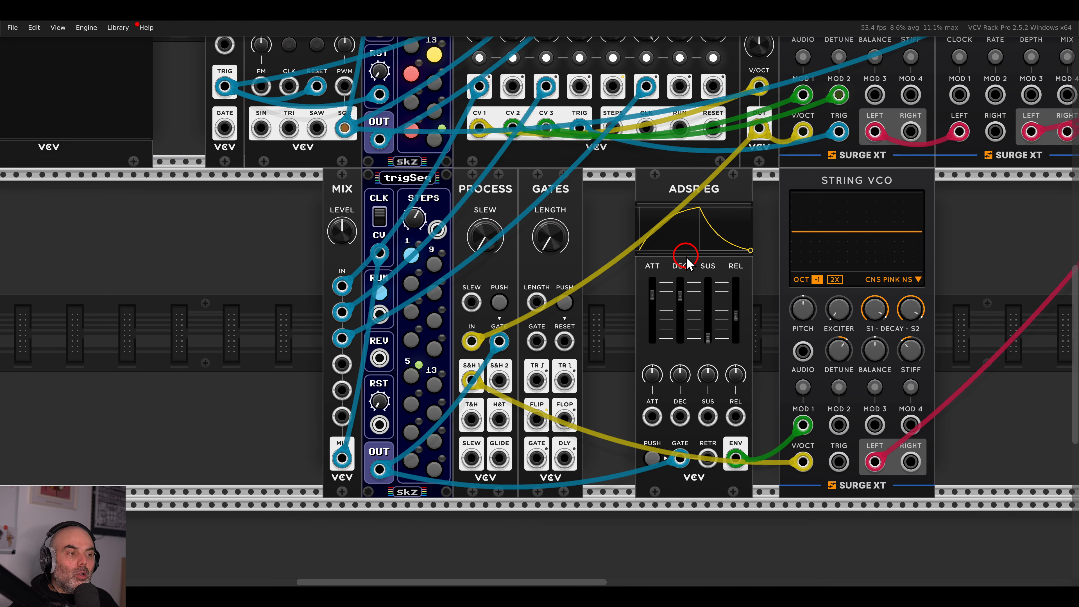
Route trigSeq's gate through GATES into the ADSR gate and lengthen the gate to about 211 ms.
drag(680, 458, 536, 341)
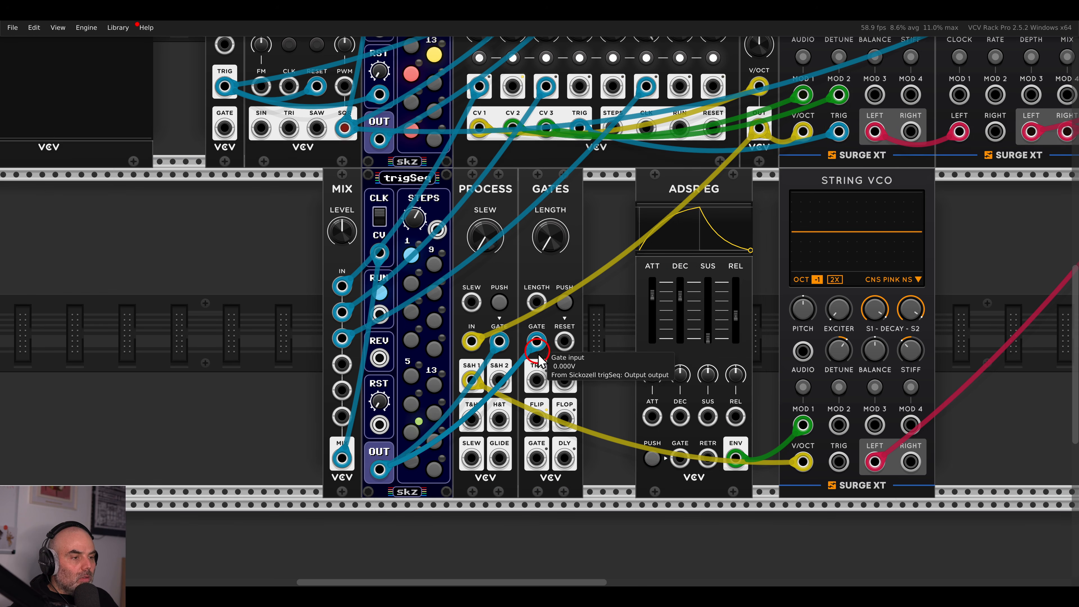
drag(536, 458, 680, 458)
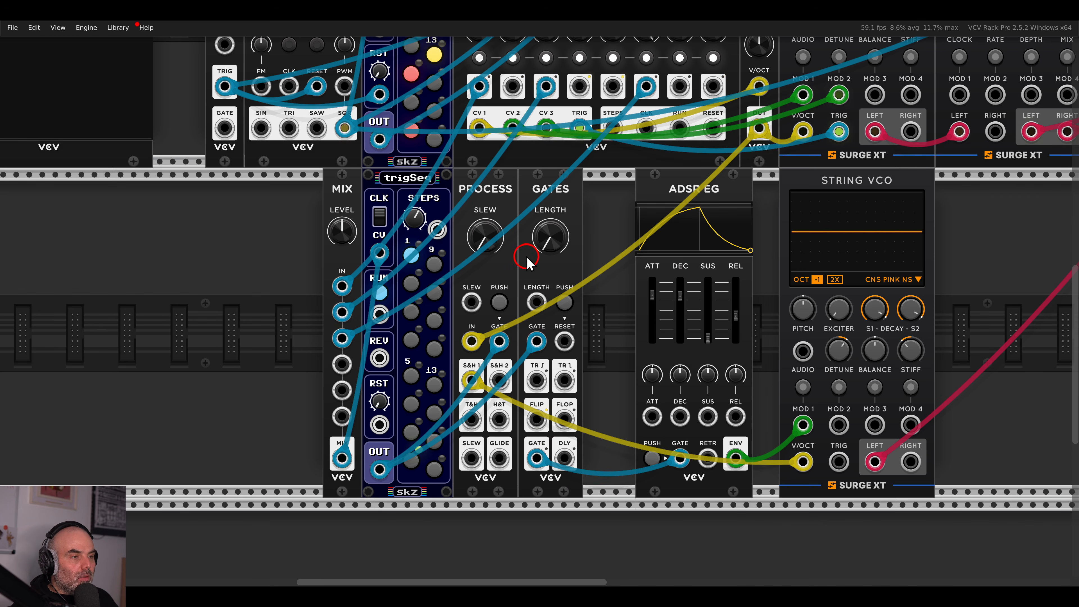
drag(547, 247, 548, 229)
drag(543, 174, 547, 116)
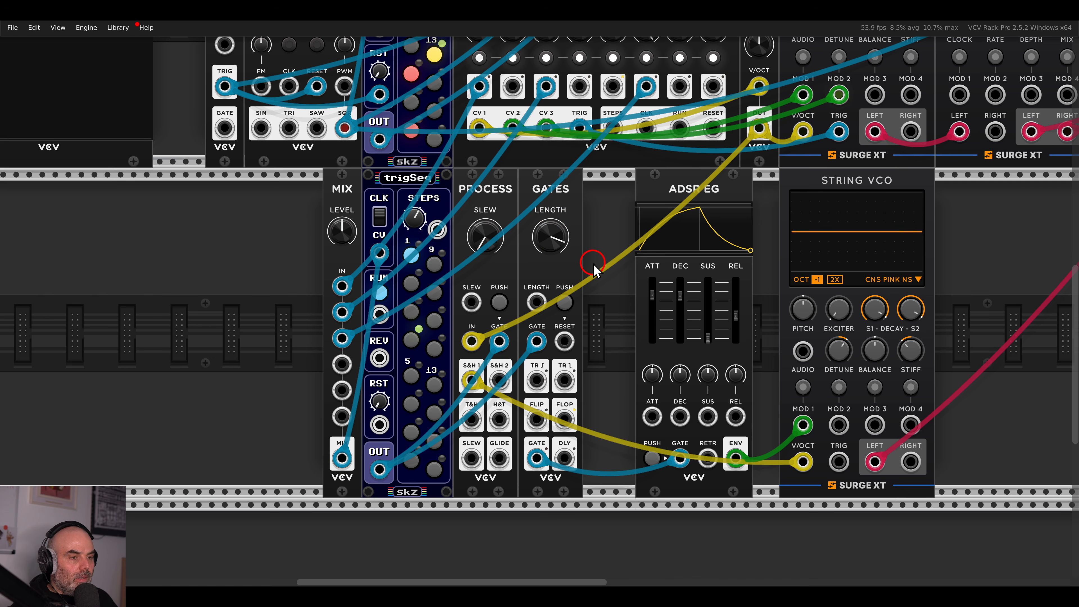
Pack the ADSR EG and String VCO against GATES and lengthen the gate to about 4.9 seconds.
drag(612, 258, 523, 259)
drag(601, 193, 539, 194)
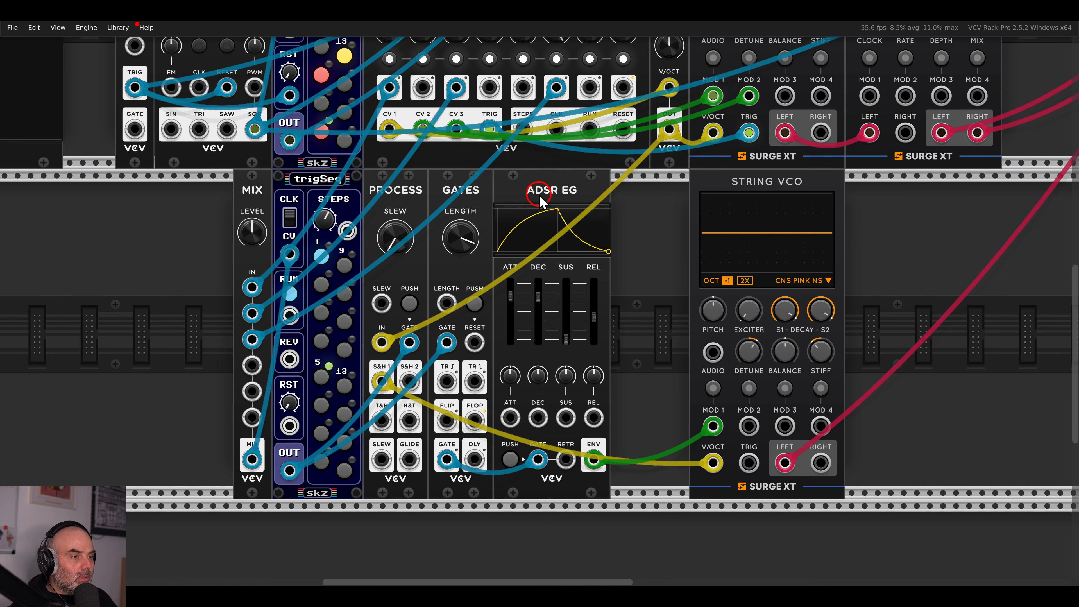
drag(759, 195, 680, 195)
mouse_move(742, 361)
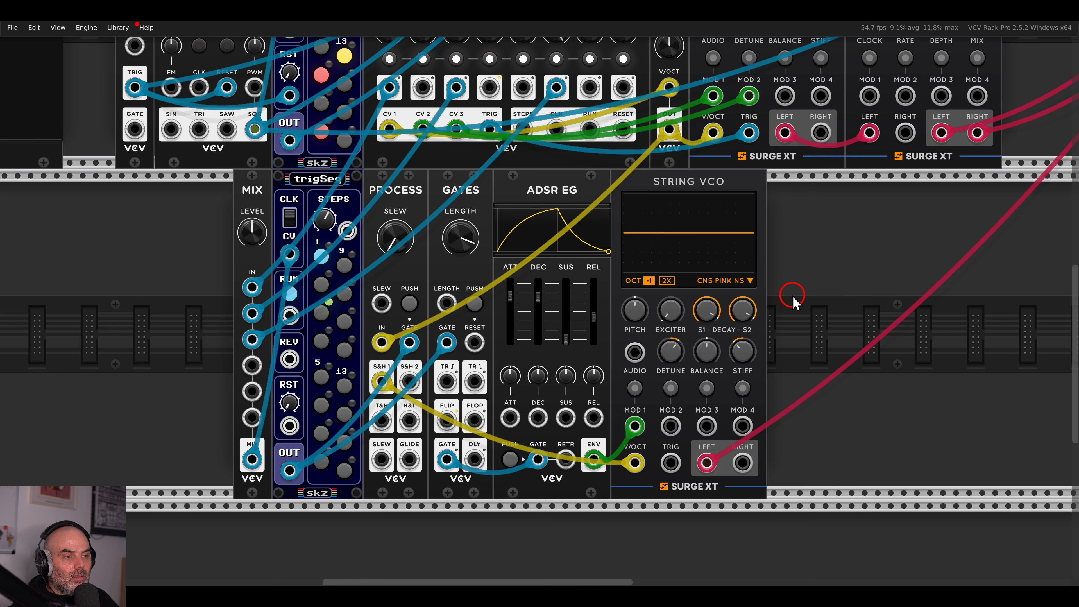
drag(456, 237, 456, 226)
Turn up send 2 on the mixer.
scroll(634, 304, down, 2)
drag(741, 293, 358, 431)
drag(733, 153, 719, 25)
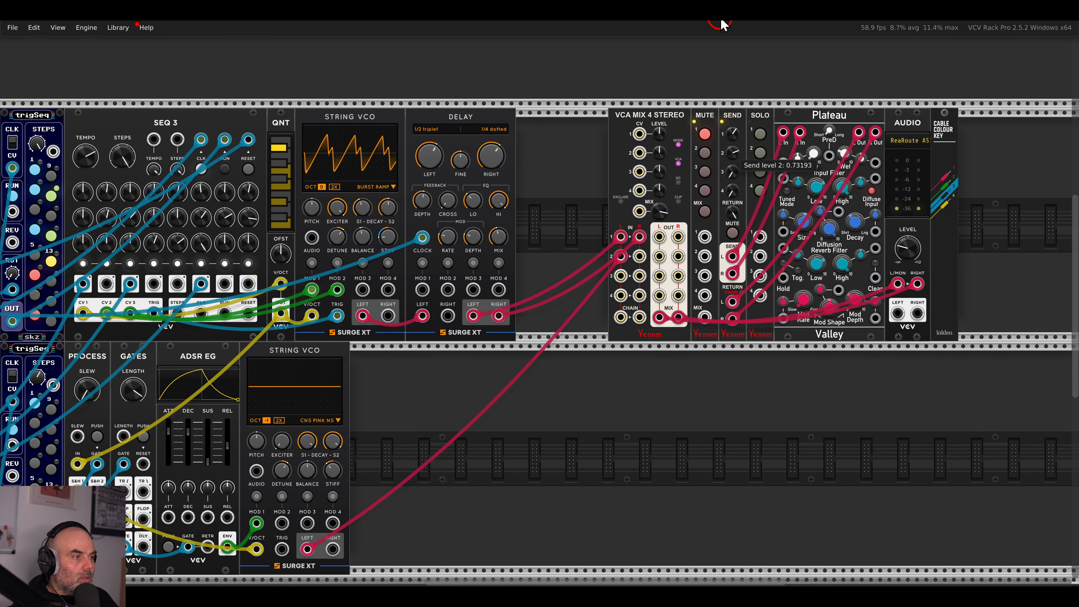
drag(389, 436, 761, 296)
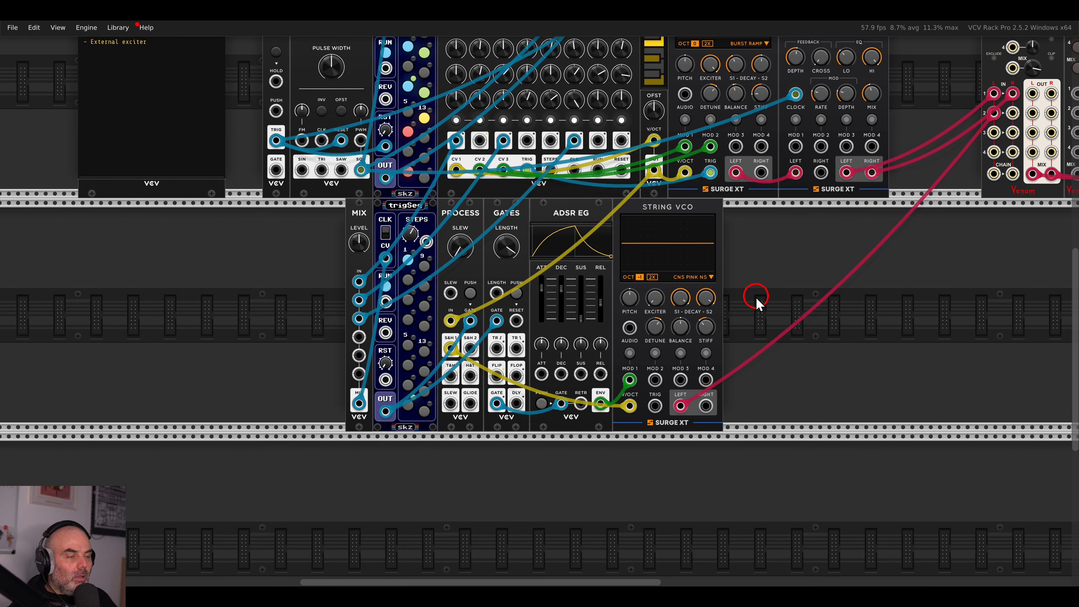
scroll(565, 304, up, 1)
Cable trigSeq step 4 into MIX input 4.
drag(534, 230, 688, 252)
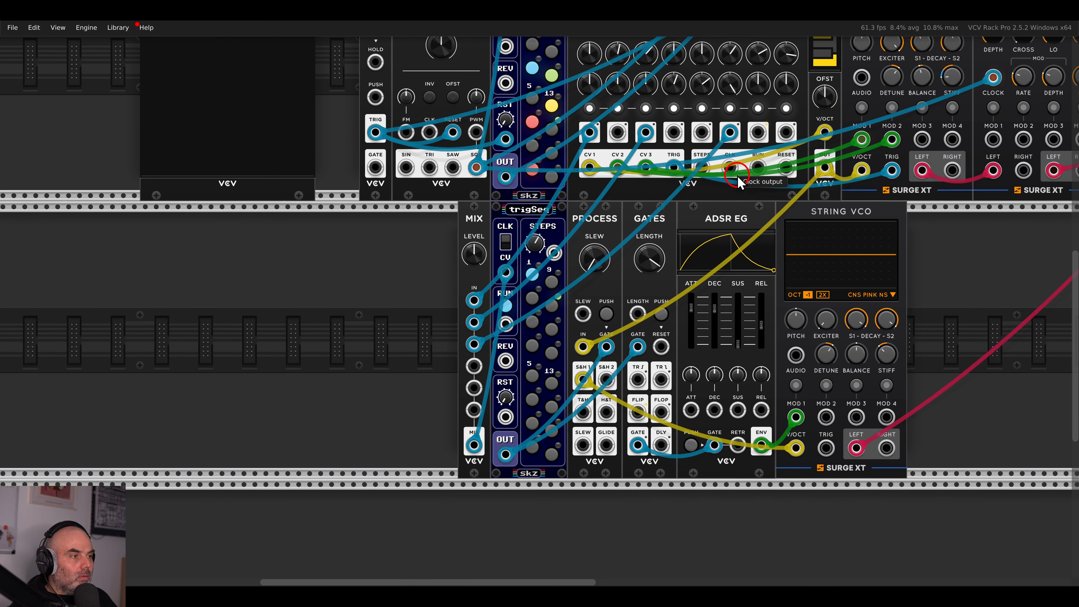
drag(676, 136, 474, 366)
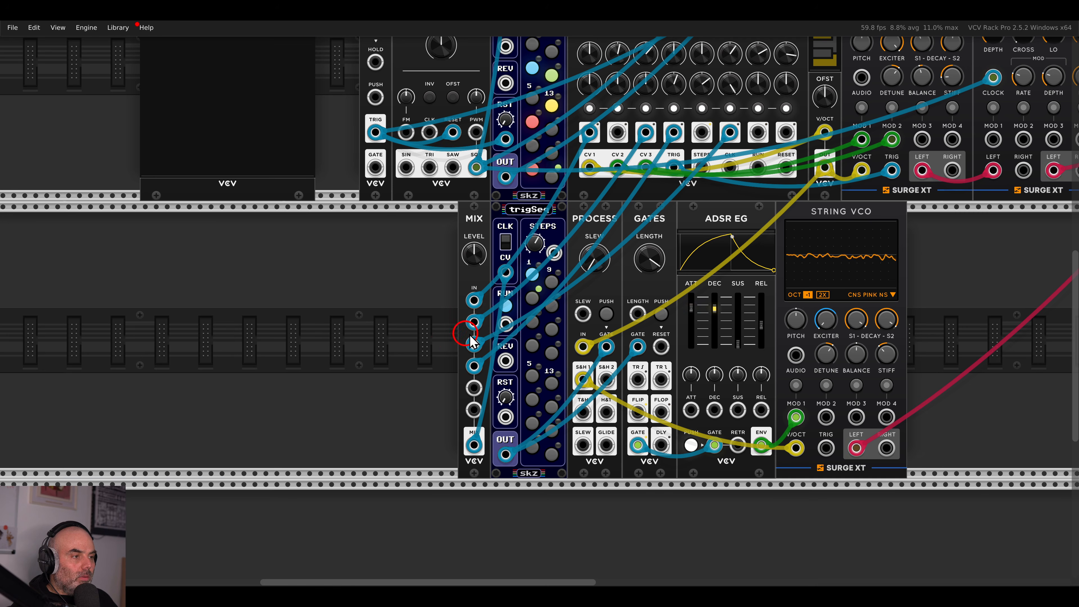
scroll(713, 355, up, 3)
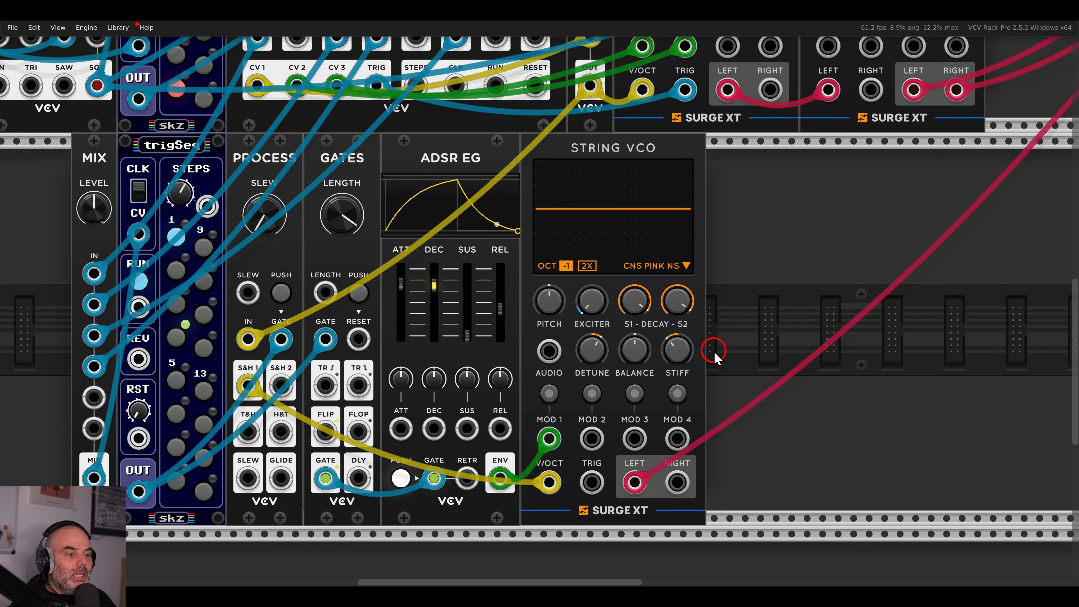
Cable the LFO's sine output into the String VCO's MOD 2 and start assigning it.
right_click(742, 329)
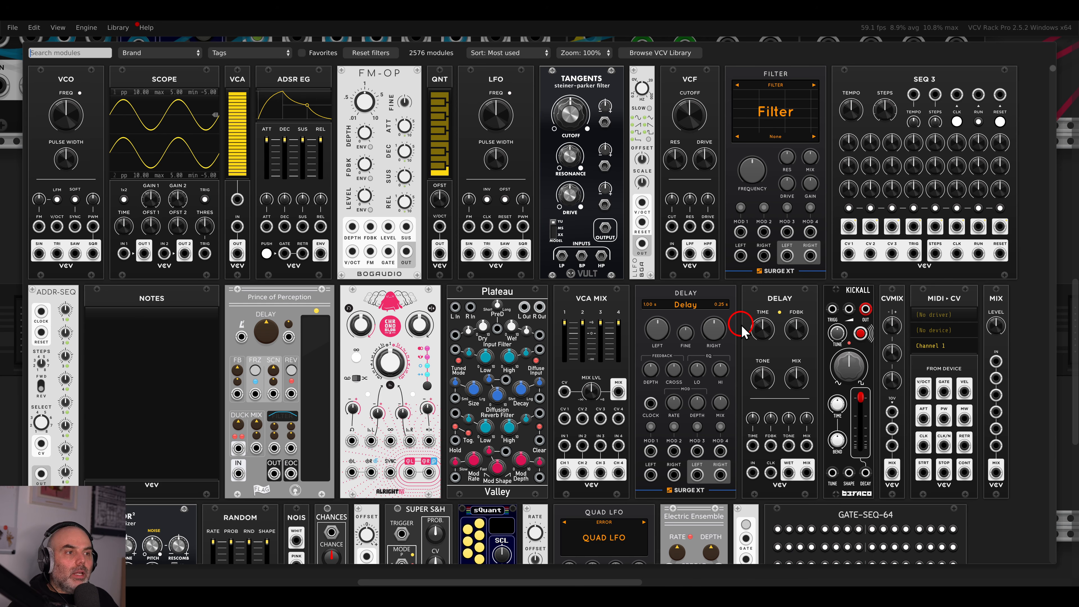
key(Escape)
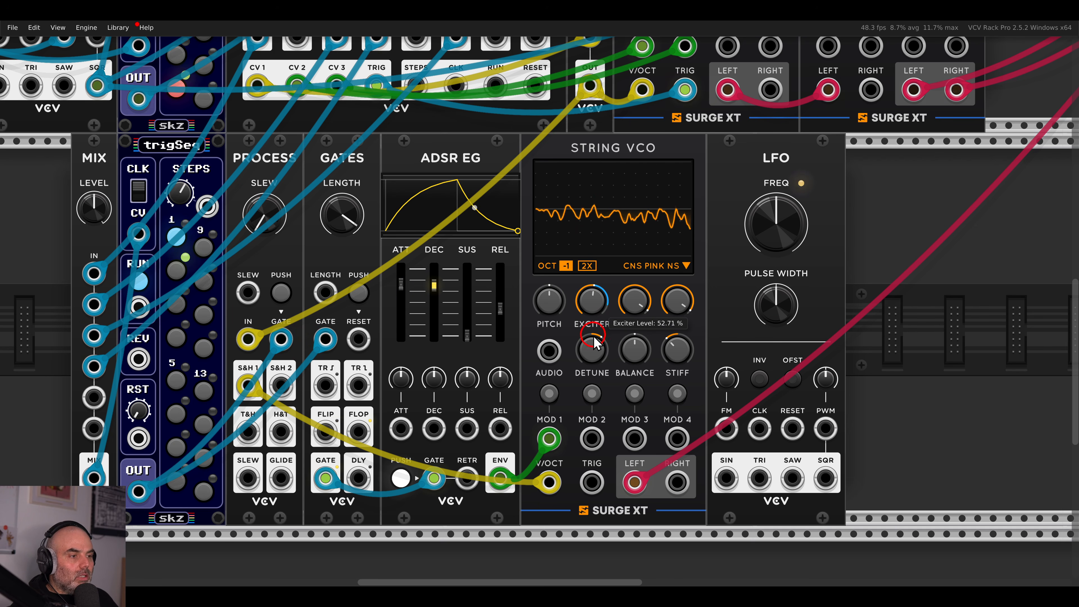
drag(727, 478, 601, 444)
click(591, 393)
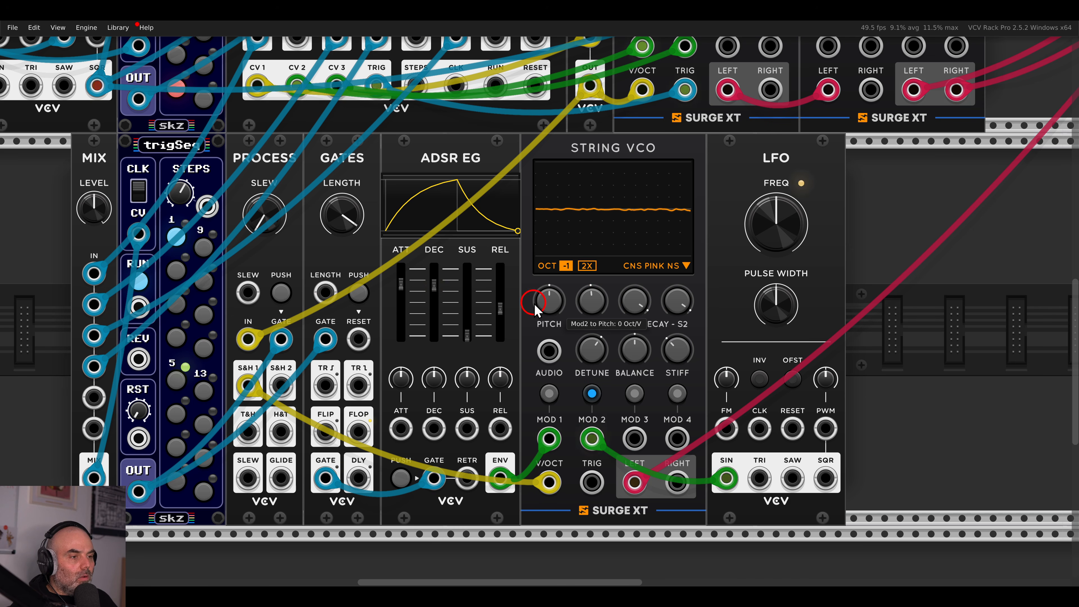
Set MOD 2's pitch depth near 0.015 Oct/V and adjust the LFO rate.
drag(542, 307, 541, 309)
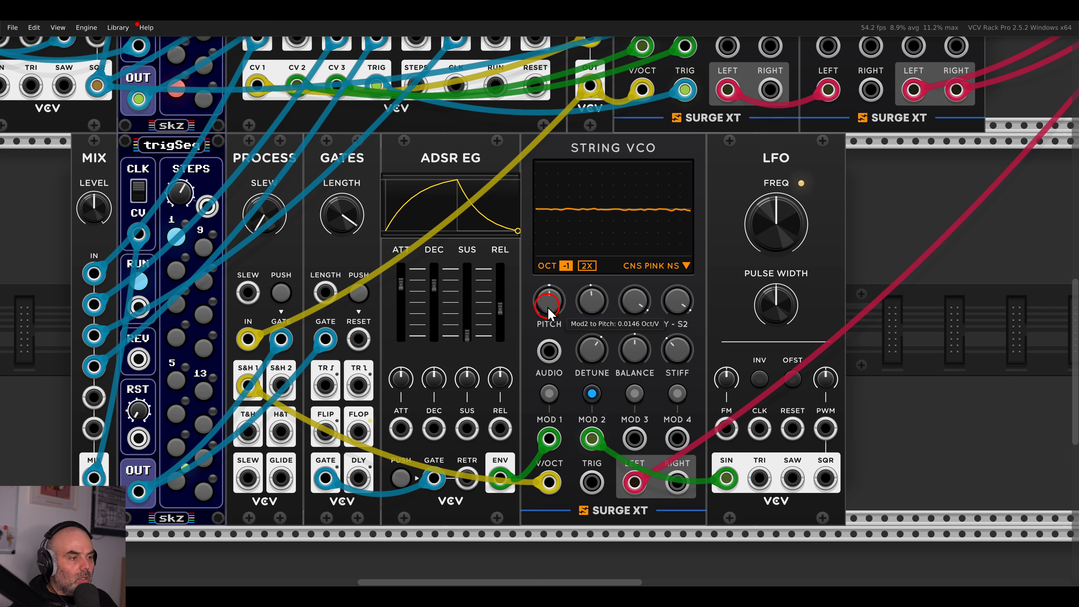
mouse_move(749, 251)
mouse_down()
mouse_move(756, 223)
mouse_move(756, 240)
mouse_up()
drag(552, 303, 552, 352)
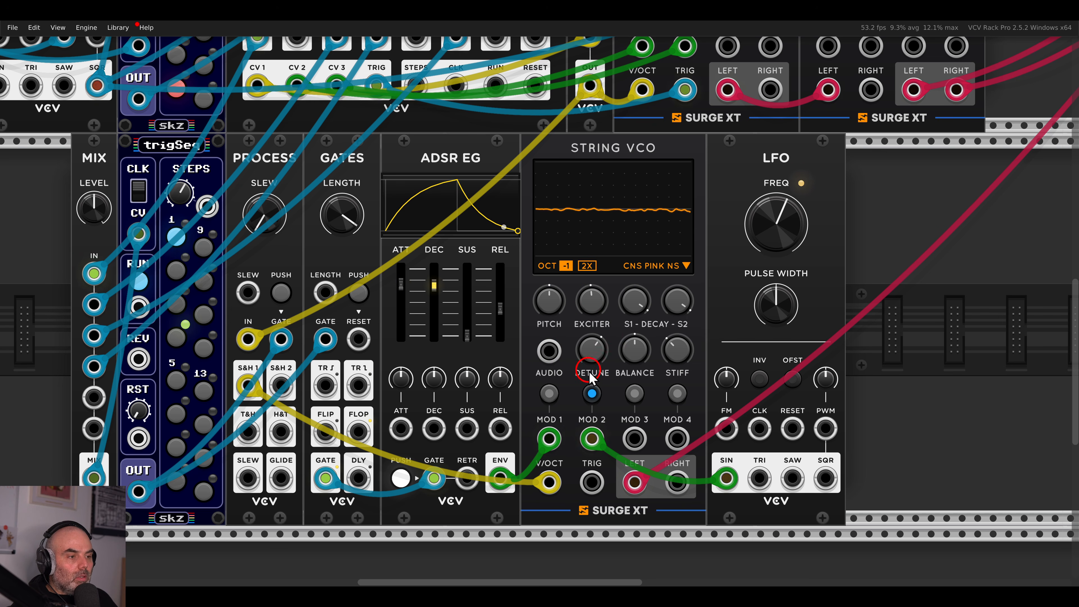
Nudge exciter level and LFO rate, then patch ADSR ENV into LFO FM with a small amount.
click(592, 394)
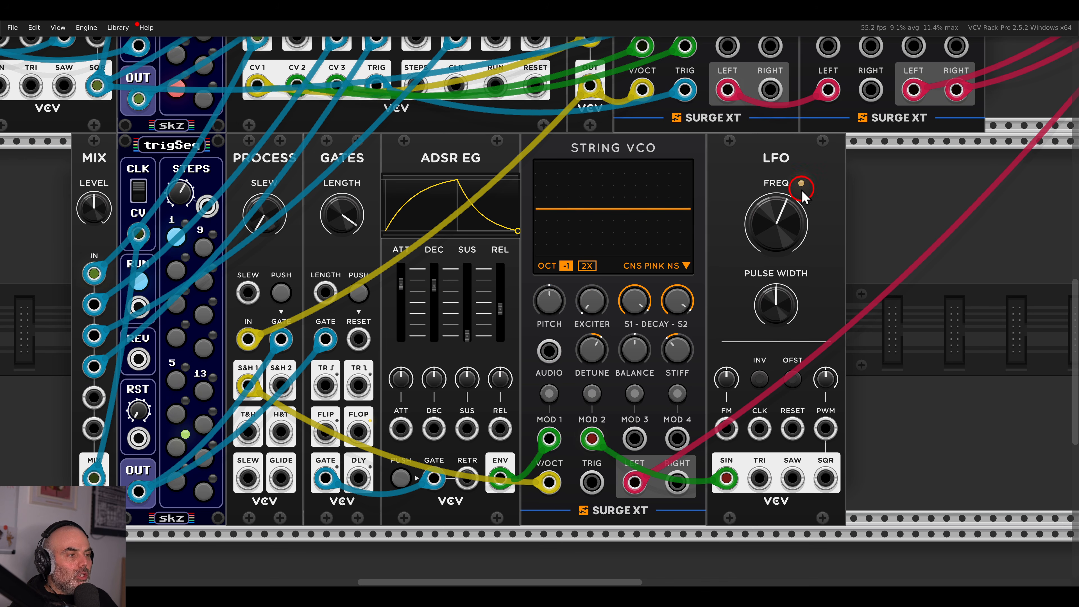
mouse_move(602, 296)
drag(594, 230, 586, 221)
click(781, 230)
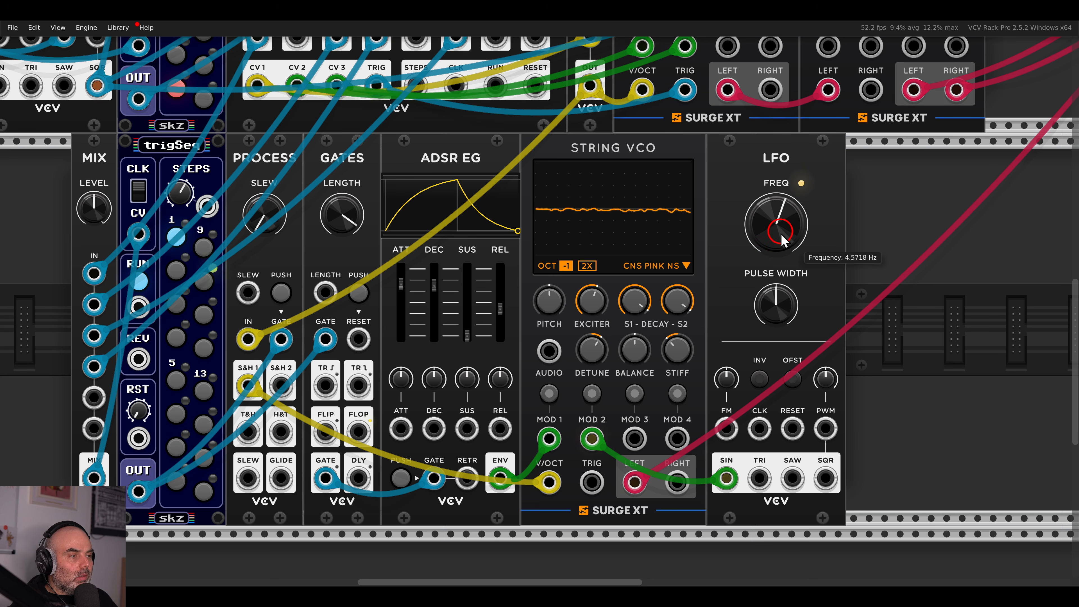
mouse_move(782, 253)
mouse_down()
mouse_move(776, 221)
mouse_move(777, 263)
mouse_up()
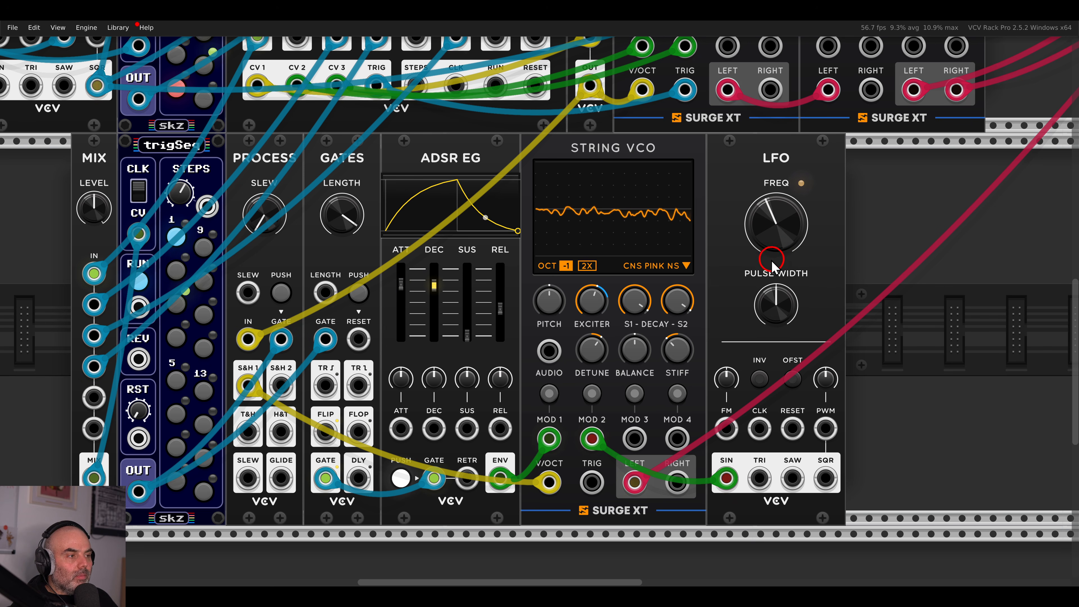
drag(596, 297, 599, 382)
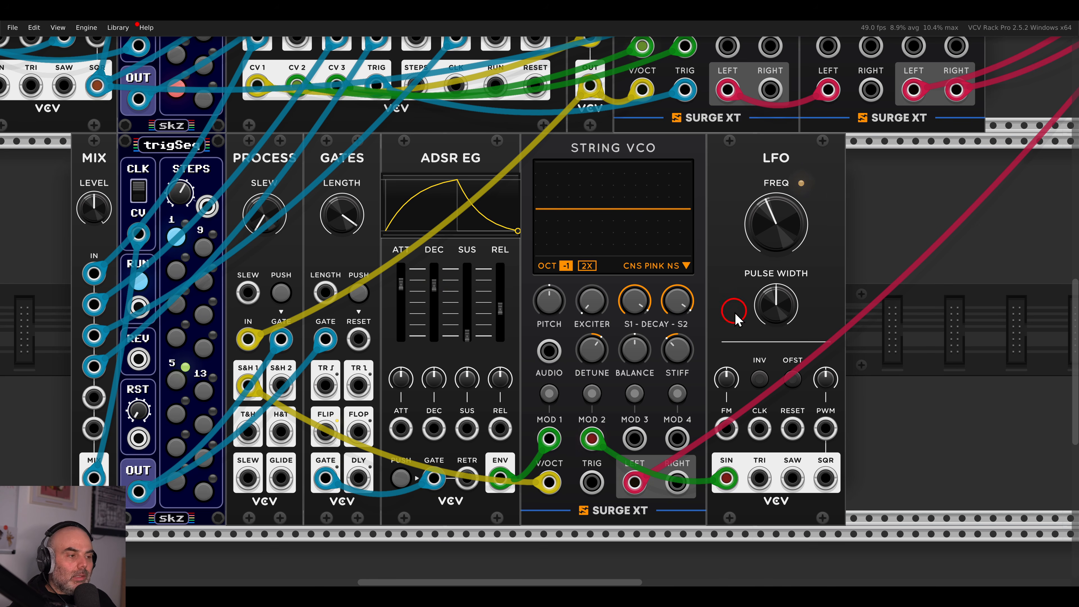
drag(727, 429, 503, 476)
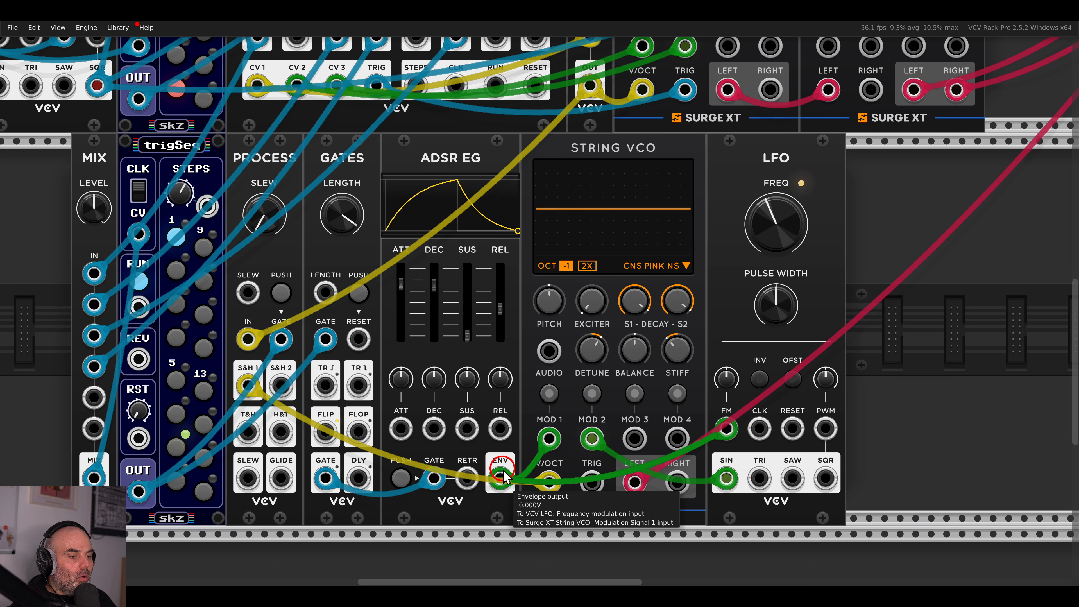
drag(727, 380, 724, 372)
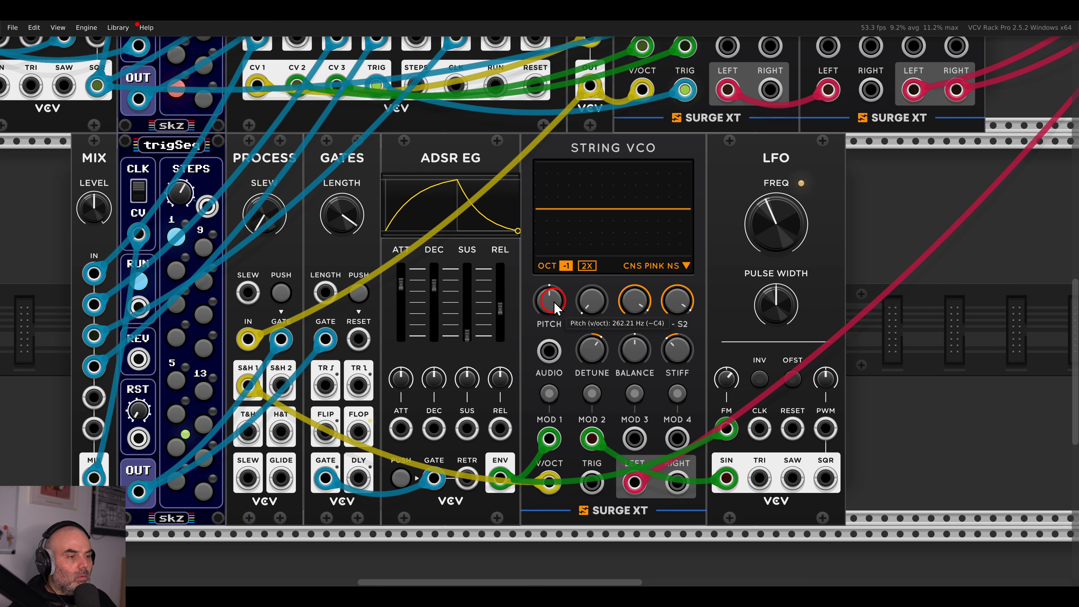
Raise MOD 2's pitch depth to about 0.00605 Oct/V.
click(591, 394)
drag(553, 306, 553, 304)
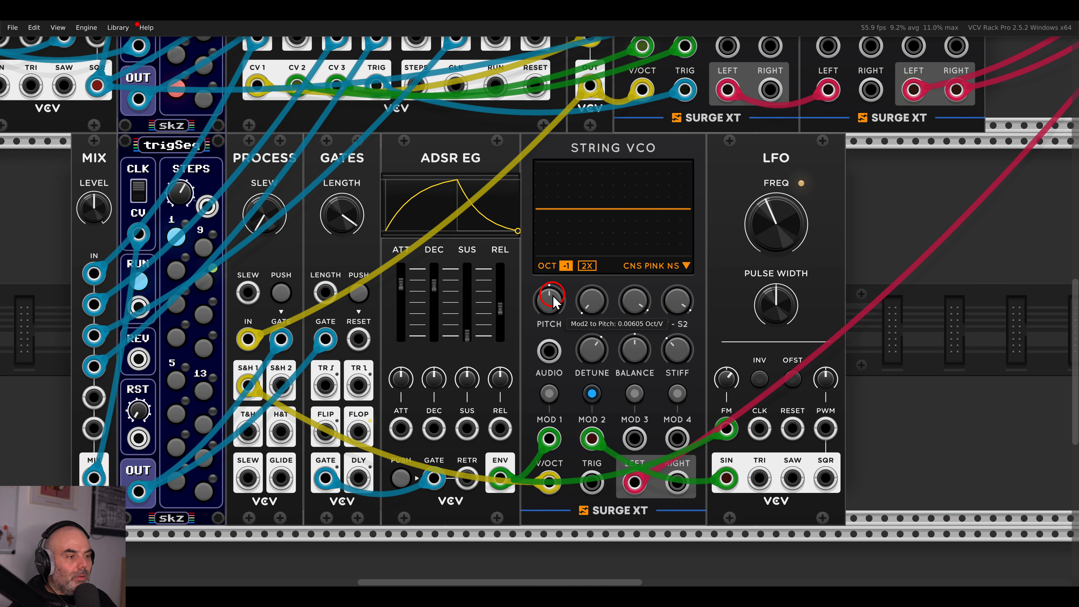
mouse_move(580, 350)
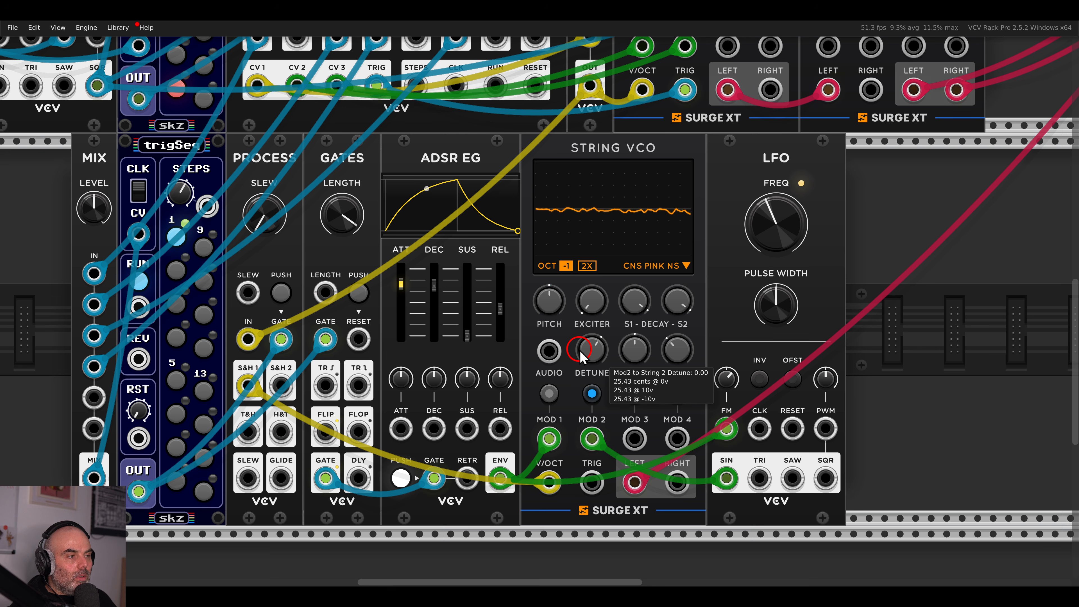
click(592, 393)
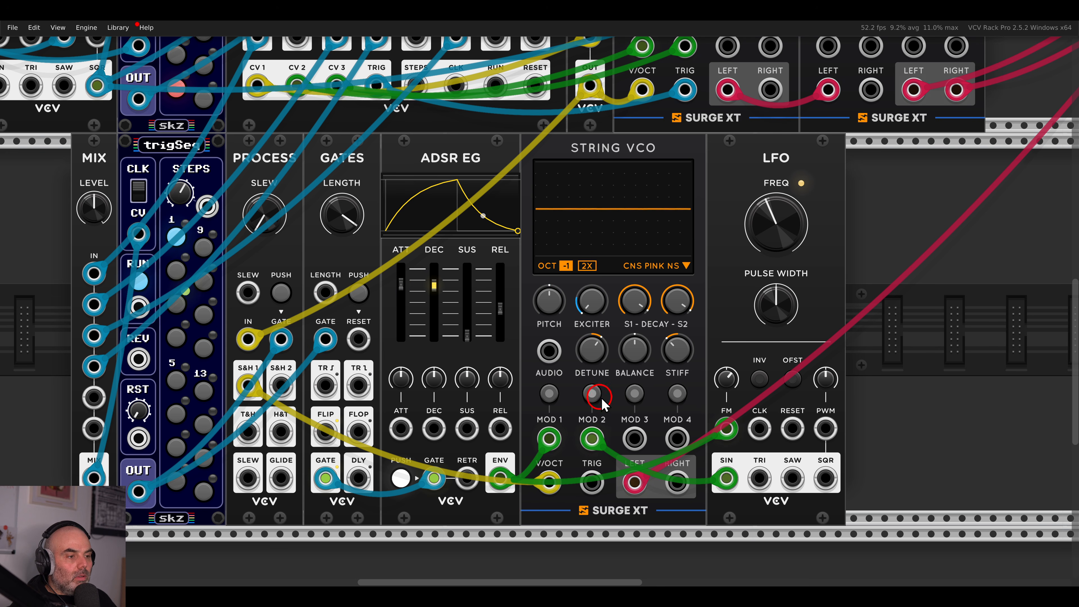
scroll(723, 377, down, 5)
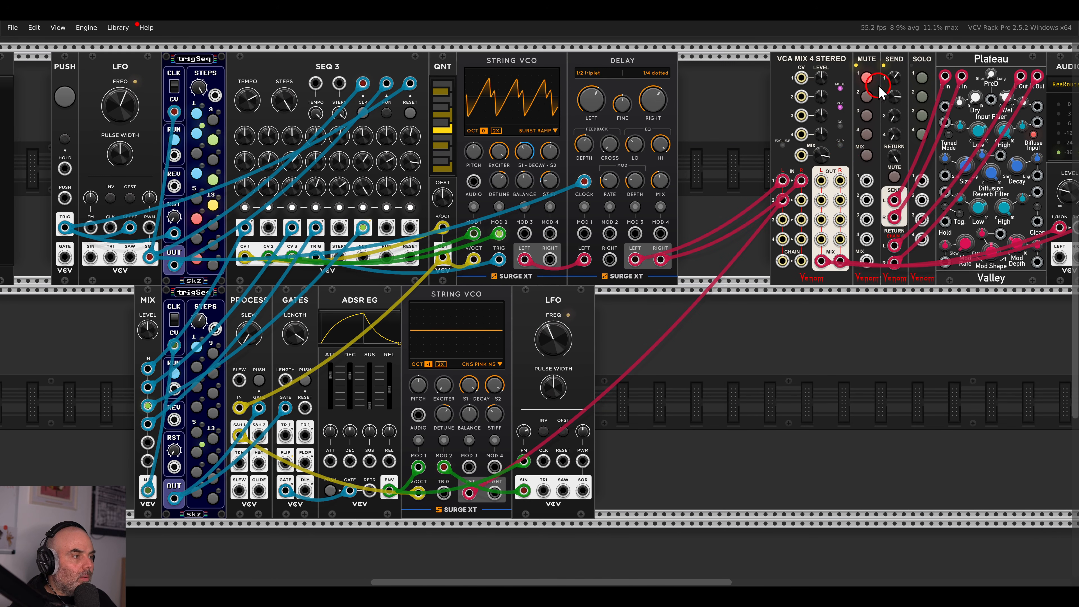
scroll(626, 317, down, 1)
drag(627, 317, 321, 302)
click(727, 325)
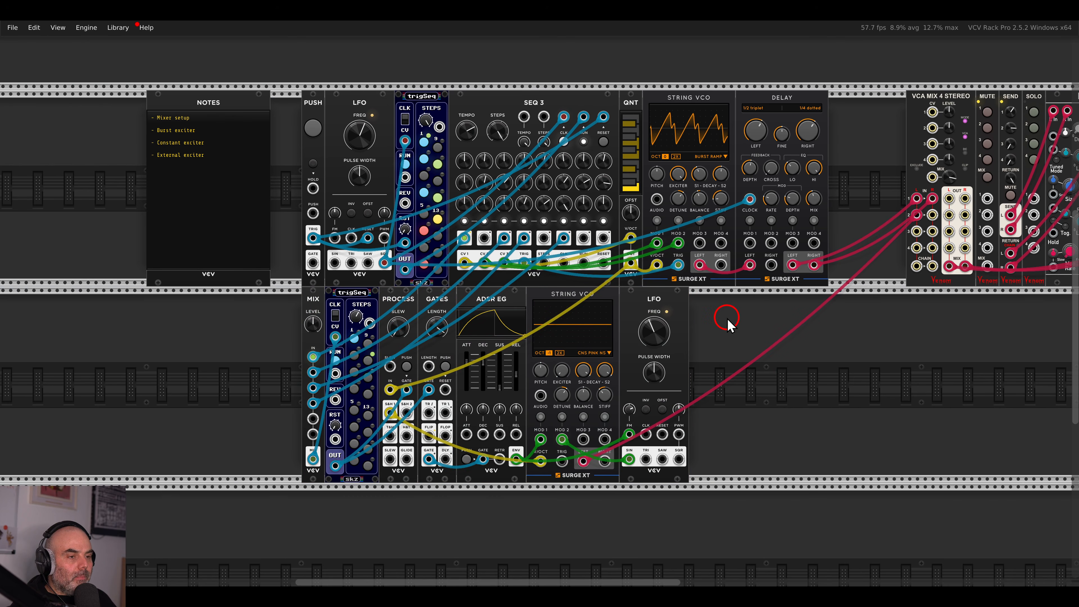
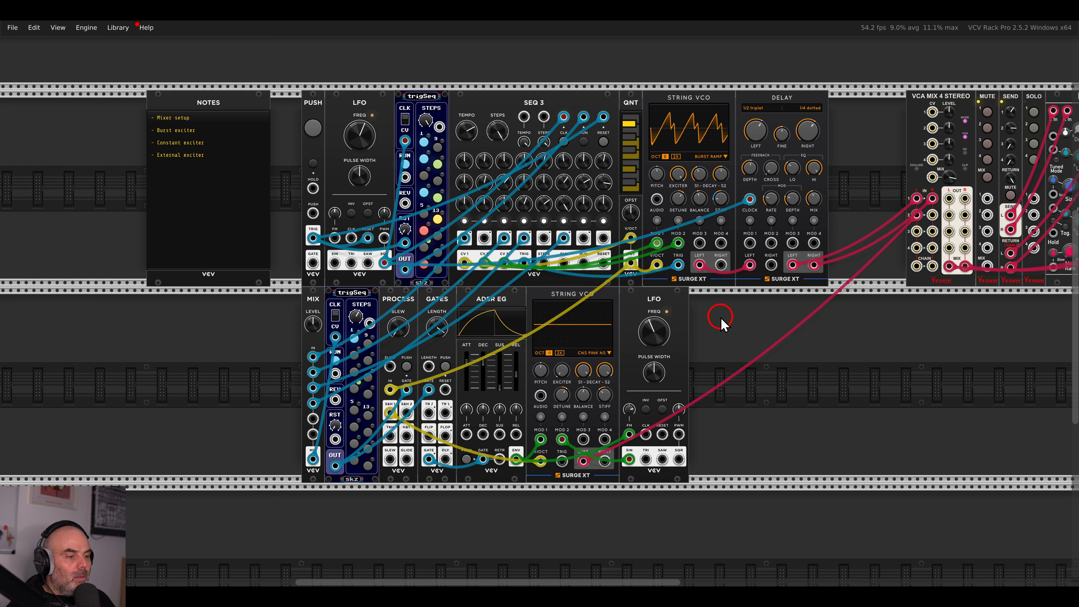
Slightly deepen MOD 2's pitch modulation on the lower String VCO.
scroll(735, 324, down, 1)
scroll(735, 323, left, 1)
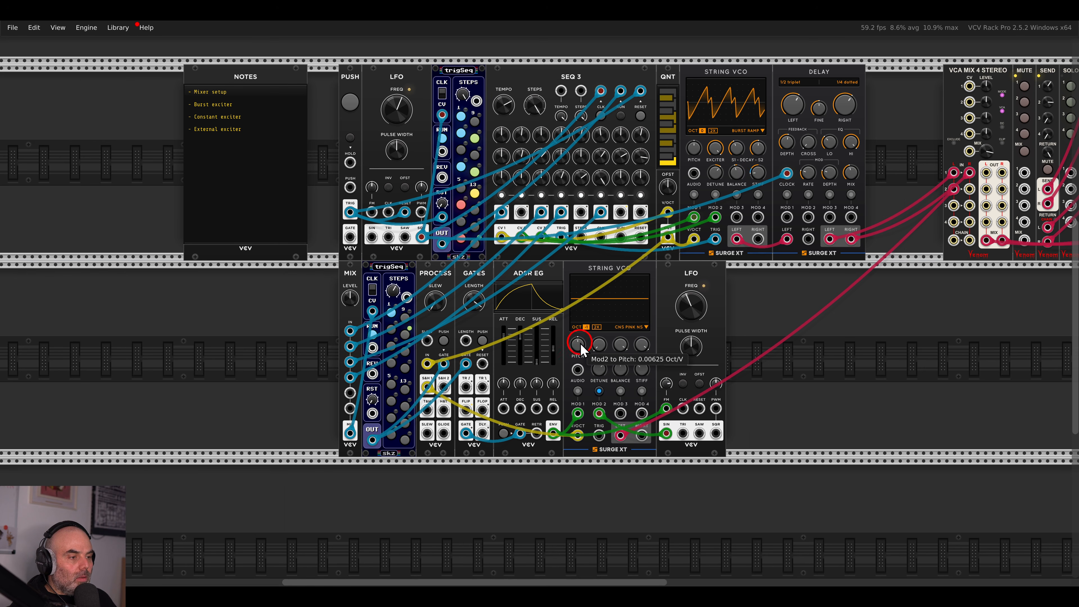
drag(581, 347, 577, 342)
click(600, 391)
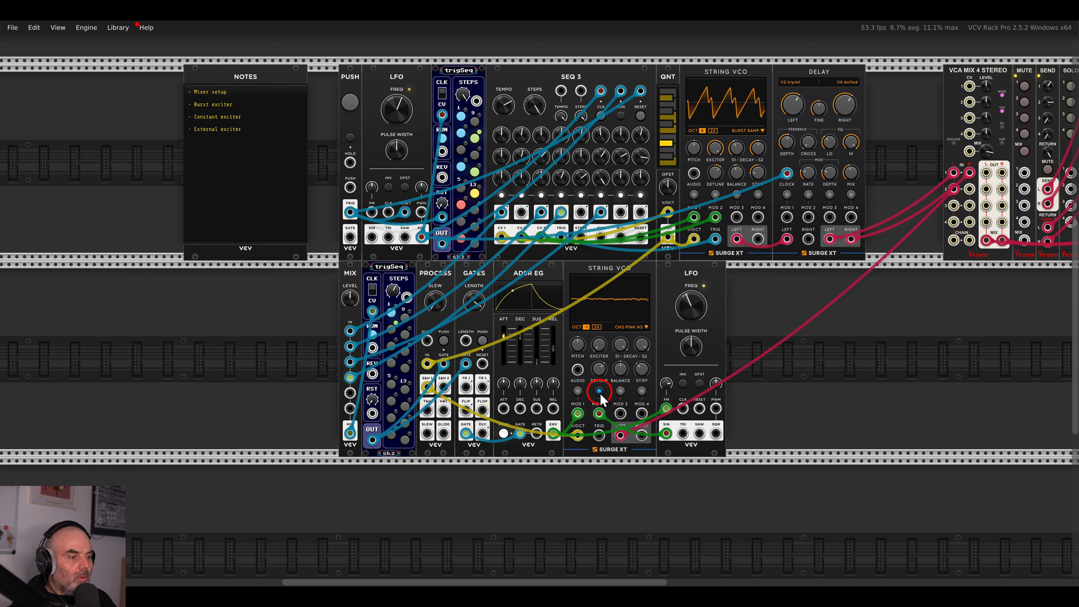
click(644, 372)
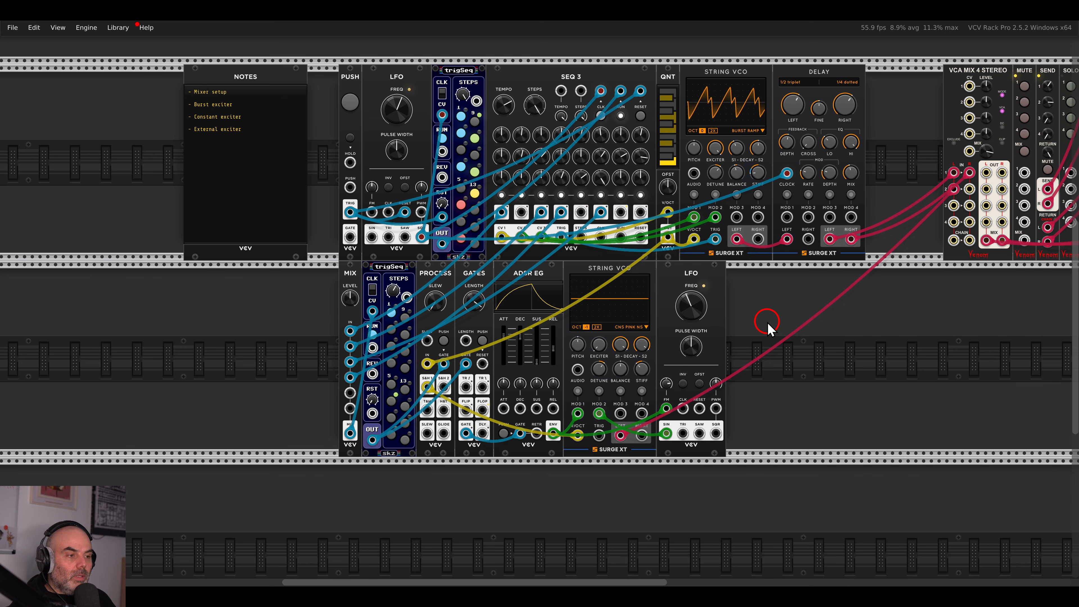
drag(780, 318, 705, 347)
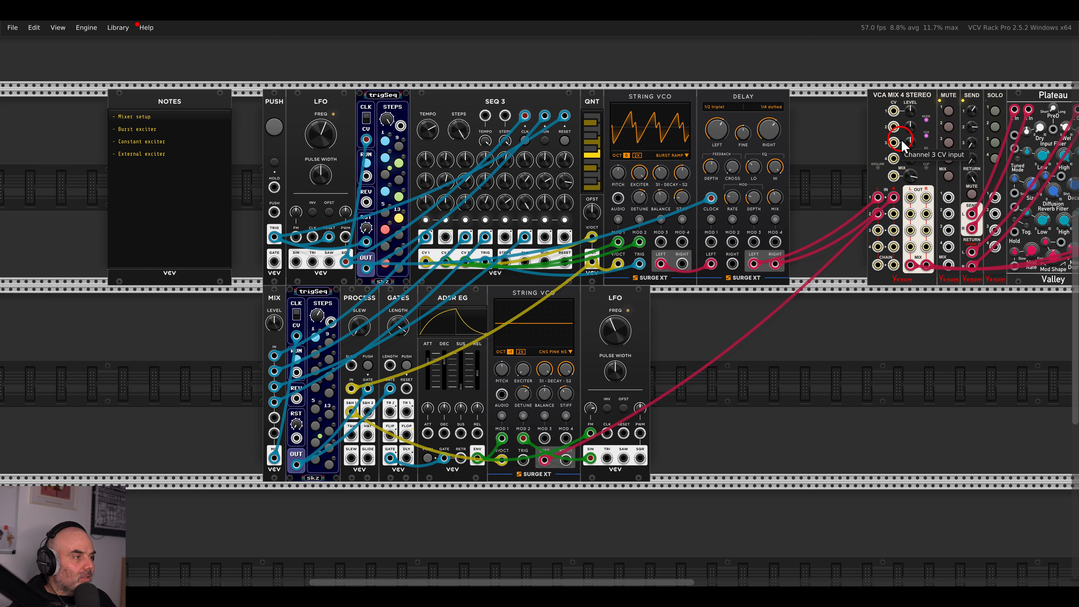
Raise VCA Mix channel 1's level and lower channel 2 slightly.
click(910, 111)
drag(911, 110, 908, 132)
scroll(737, 154, up, 3)
Set the delay to 1/2 note left, 1/2 dotted right, with feedback about 68%.
drag(740, 149, 657, 142)
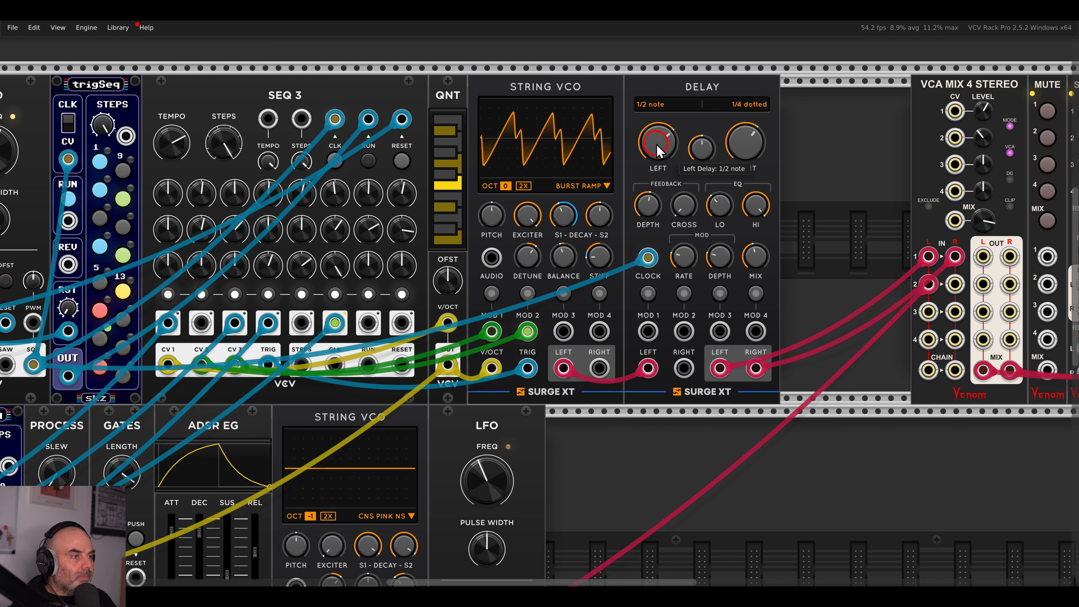
mouse_move(728, 148)
mouse_down()
mouse_move(738, 145)
mouse_move(730, 148)
mouse_up()
drag(644, 212, 641, 182)
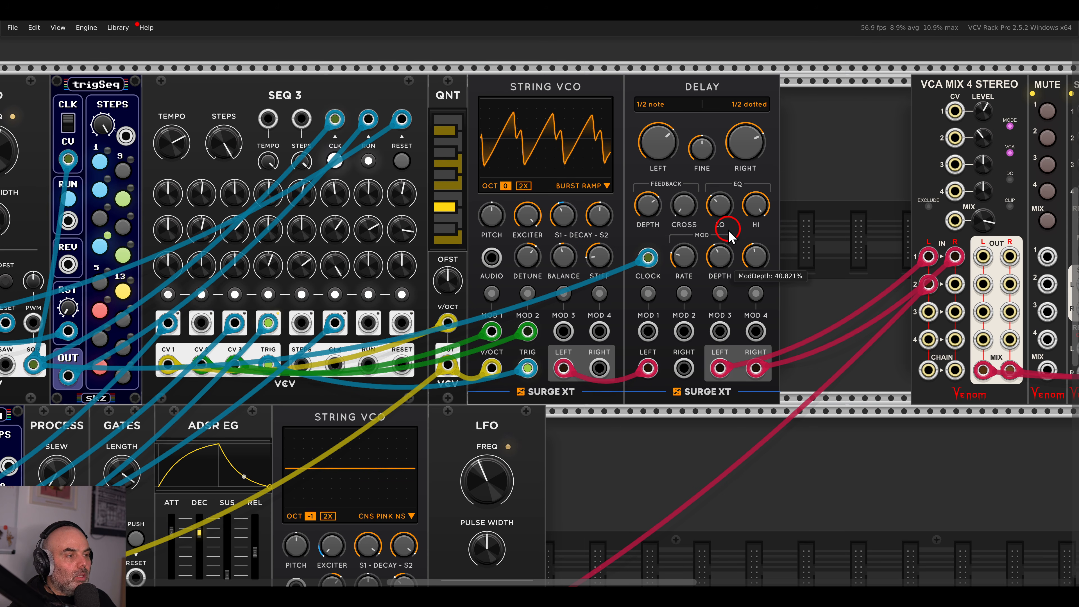
scroll(546, 249, down, 1)
scroll(546, 250, down, 1)
drag(520, 257, 701, 229)
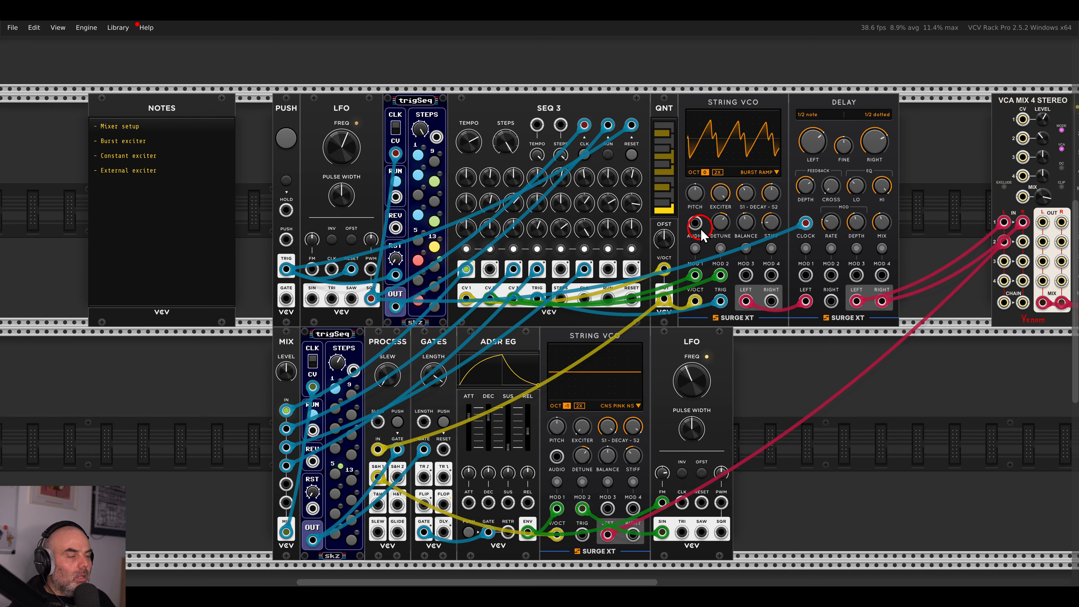
drag(788, 374, 755, 352)
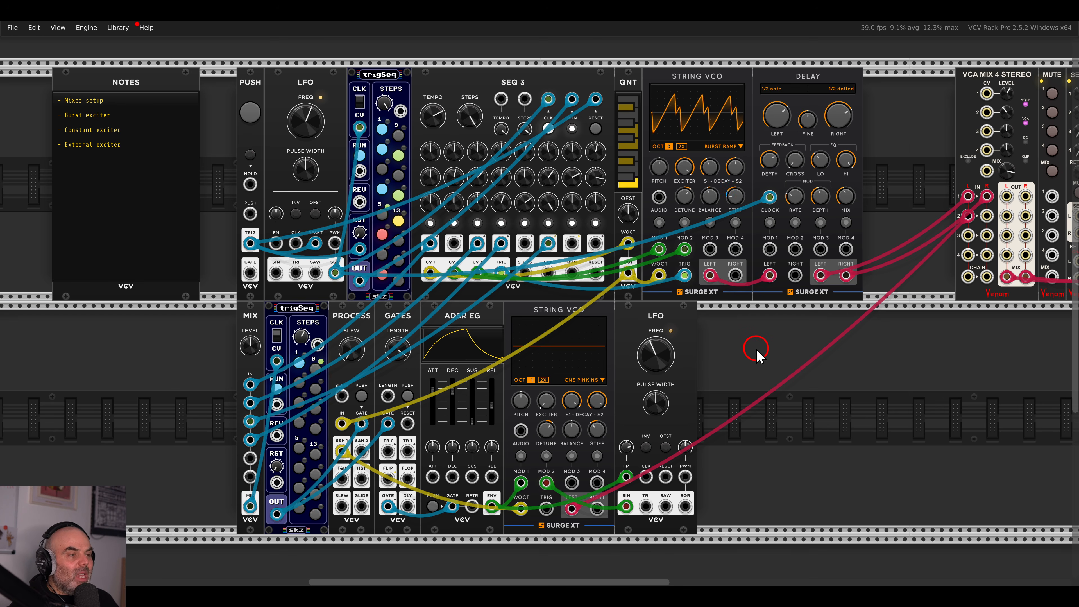
Place a new SEQ 3 in the empty upper rack row.
scroll(757, 350, up, 6)
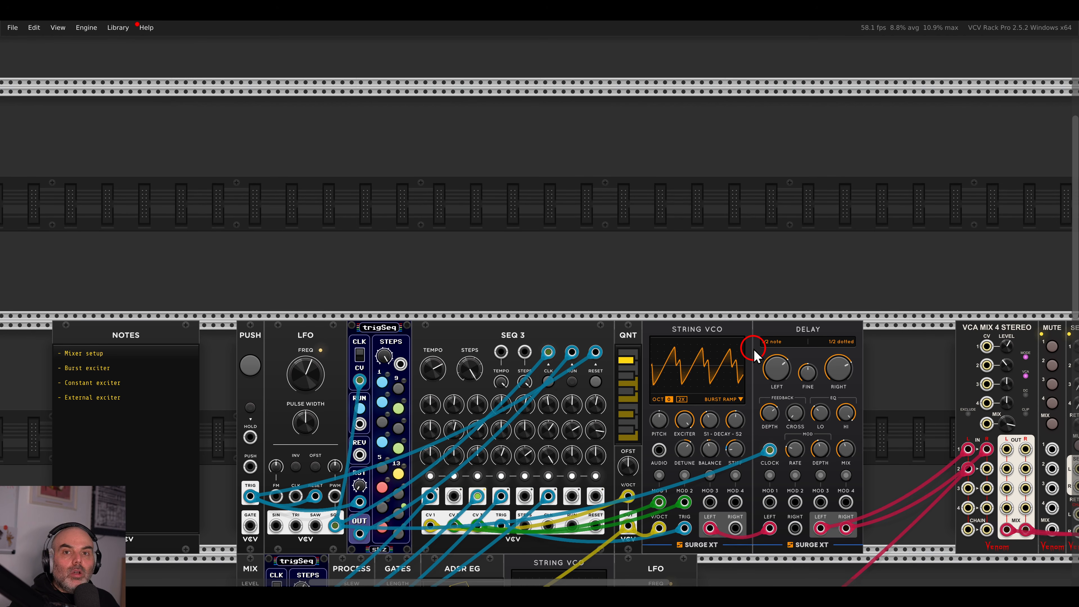
drag(638, 248, 668, 251)
right_click(668, 252)
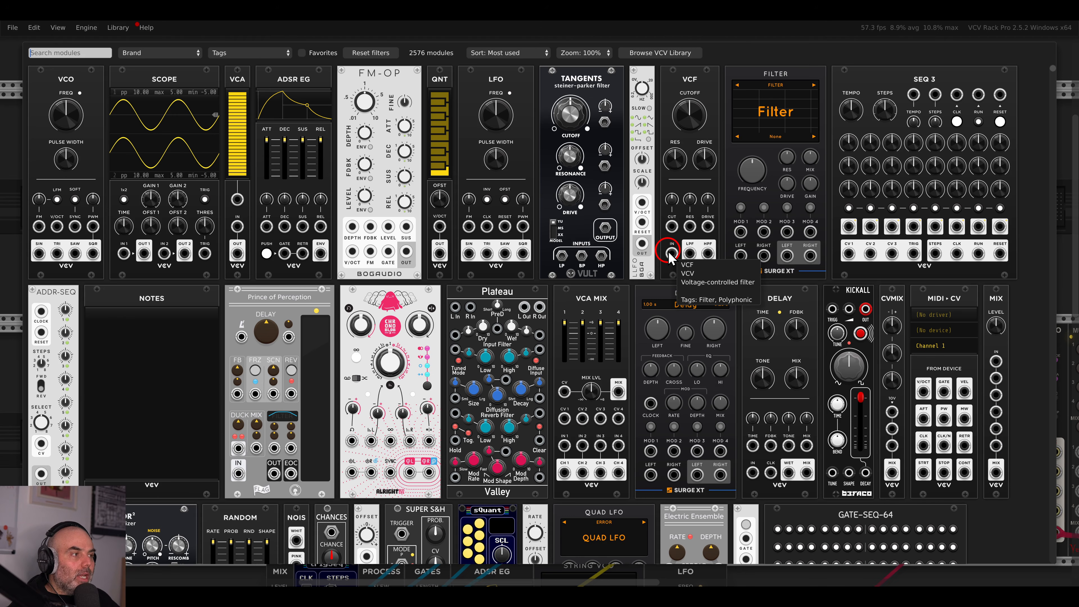
drag(839, 102, 542, 191)
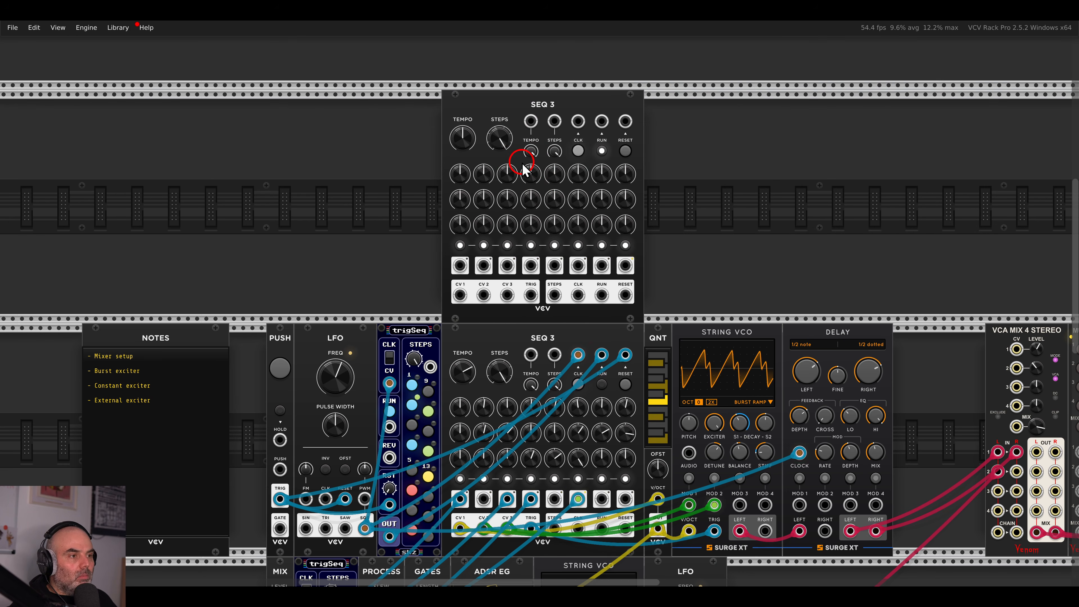
Clock the new SEQ 3 from the LFO square and reset it from the PUSH trigger.
drag(578, 121, 364, 529)
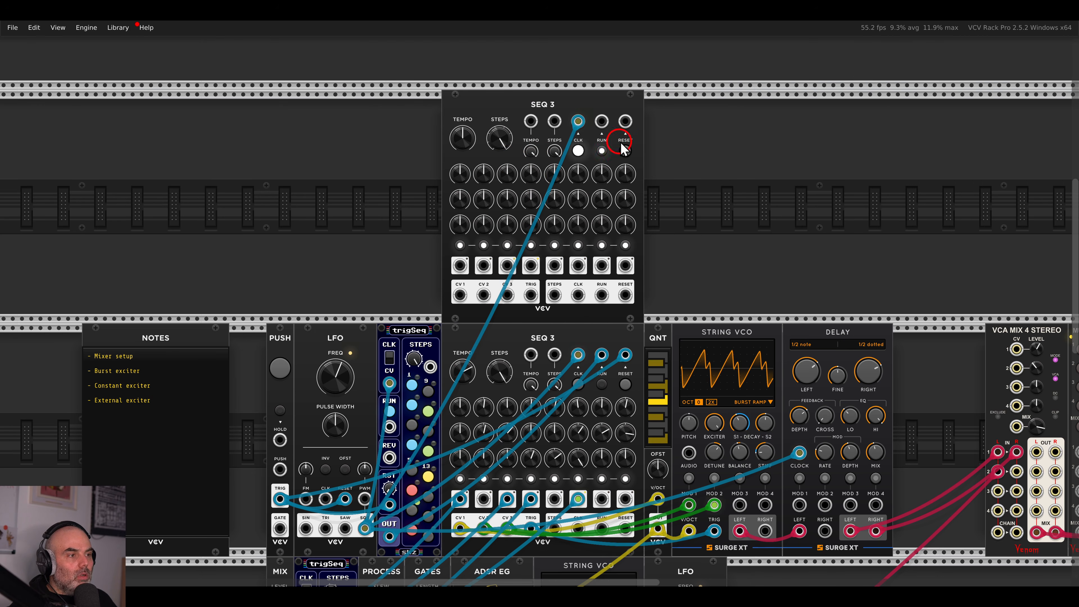
drag(625, 121, 280, 499)
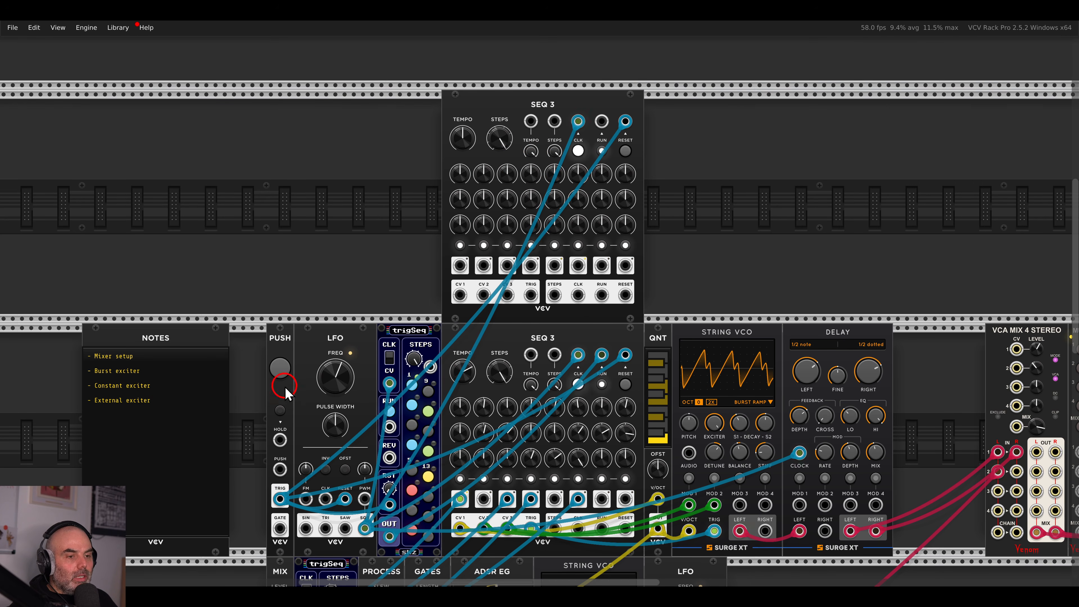
scroll(698, 212, up, 2)
scroll(639, 228, down, 3)
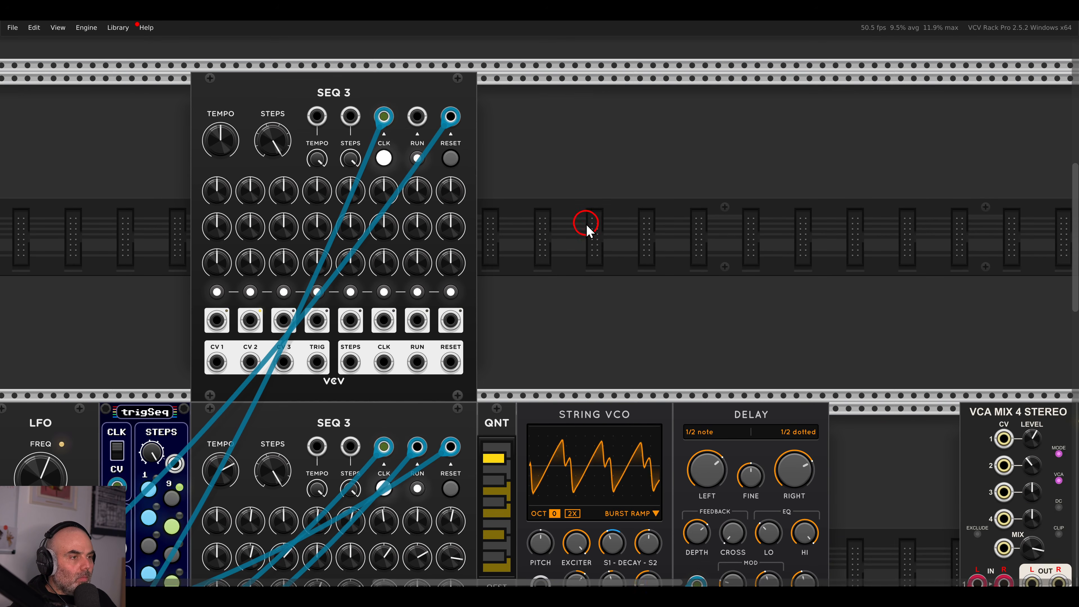
right_click(592, 221)
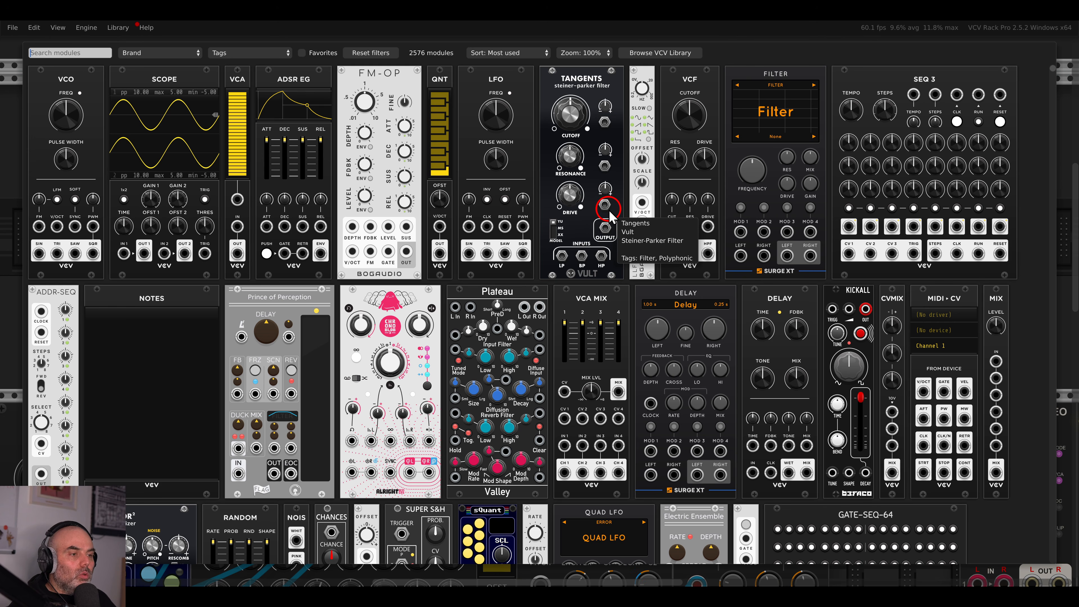
Add a Drum module next to the new SEQ 3, leaving its Type on BD.
text(drum)
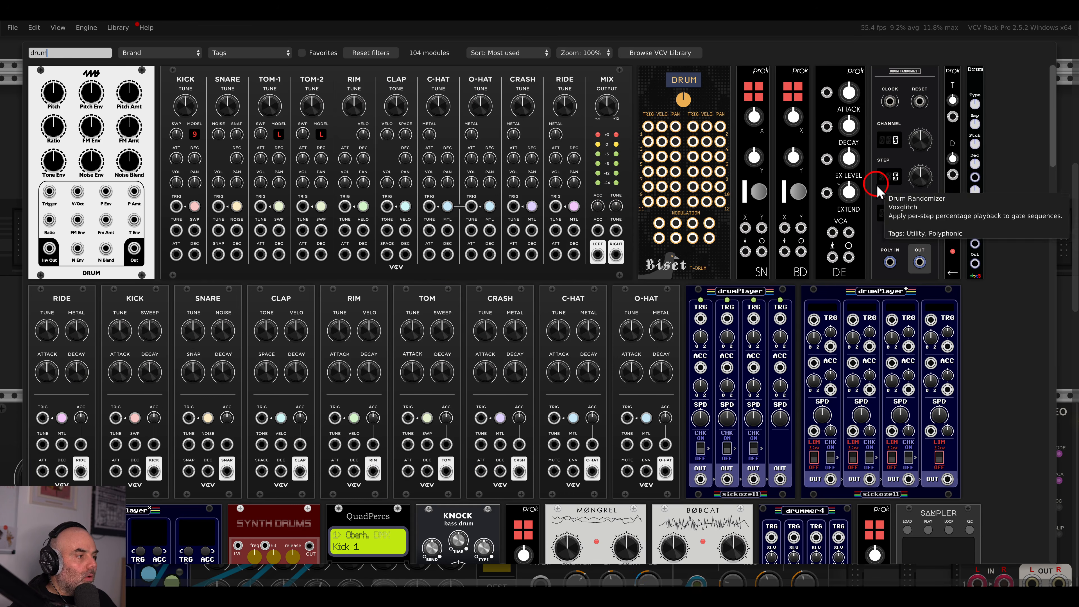
click(972, 89)
drag(620, 173, 515, 171)
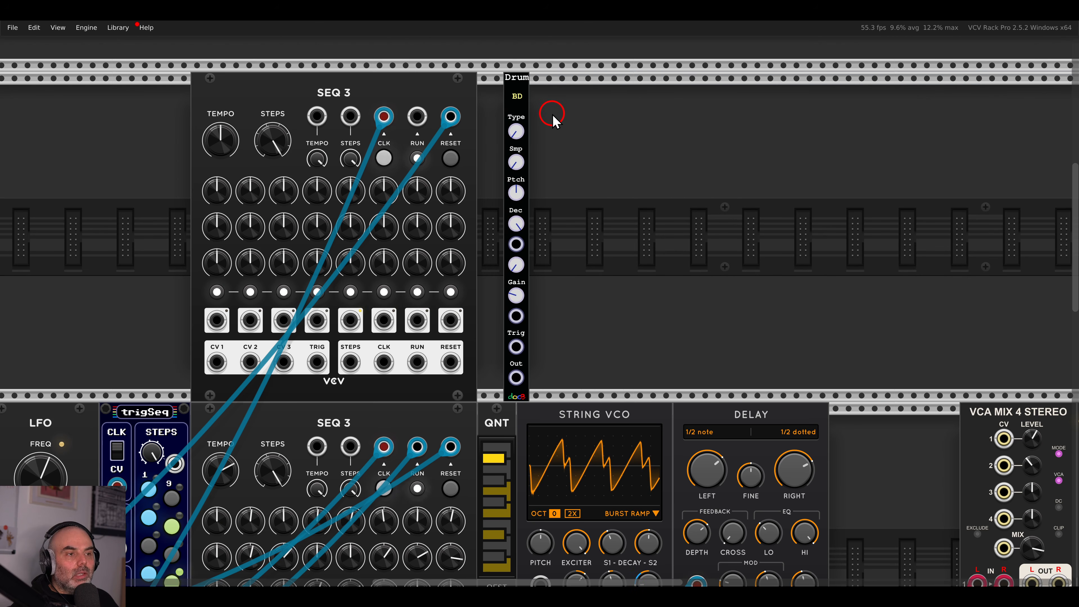
drag(516, 135, 520, 81)
drag(516, 136, 522, 264)
Duplicate the Drum twice, line all three against SEQ 3, and set them to SN and CL.
click(523, 171)
key(ctrl+d)
key(ctrl+d)
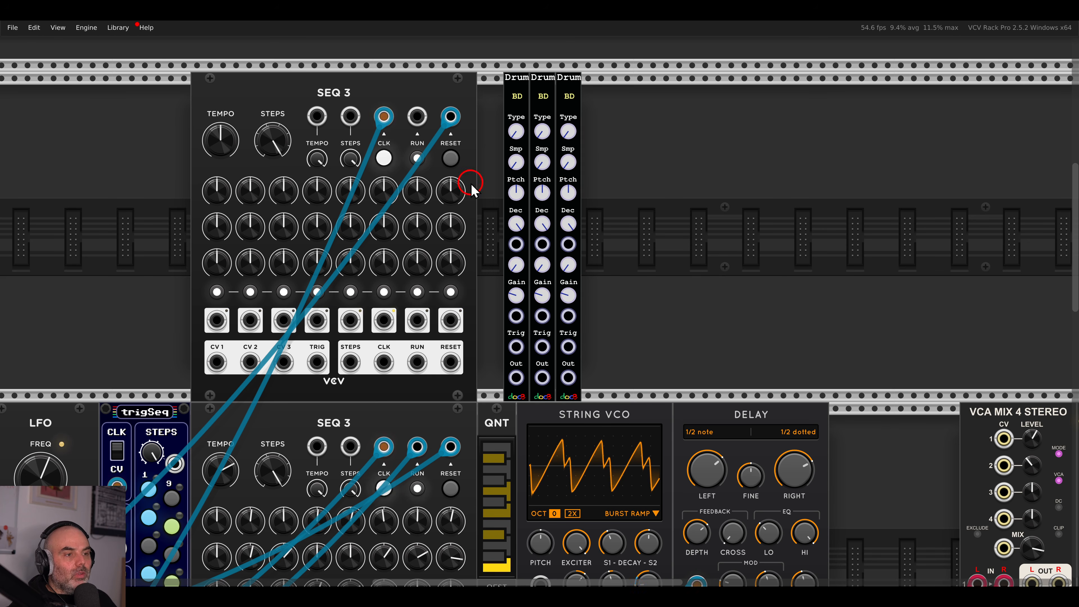
drag(597, 102, 477, 99)
click(563, 101)
drag(517, 132, 539, 53)
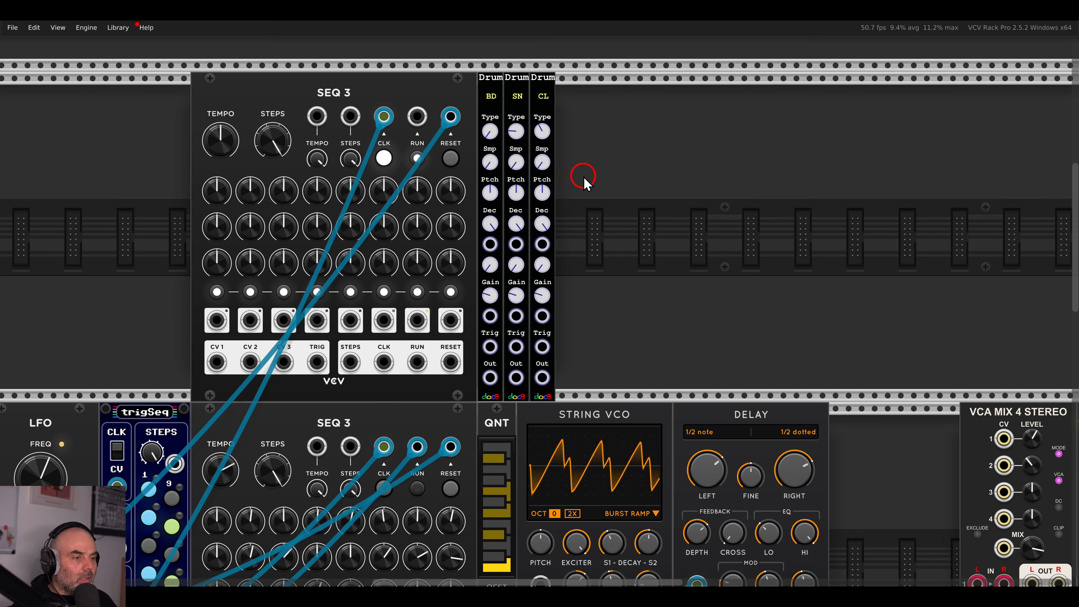
right_click(634, 222)
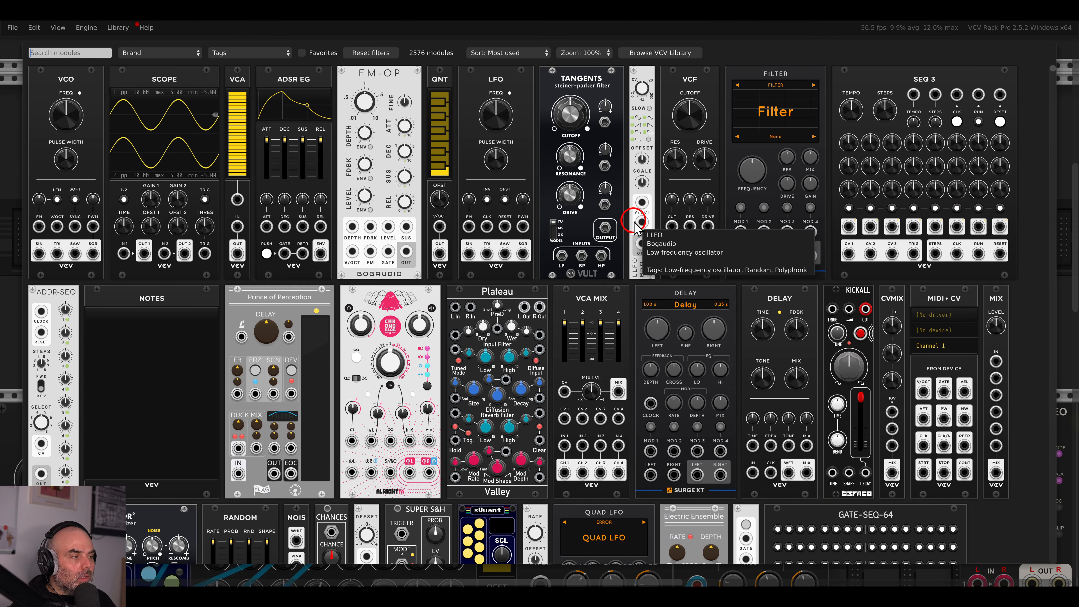
Add a CVMIX beside the drums and patch the BD drum's output into its first input.
drag(888, 327, 635, 241)
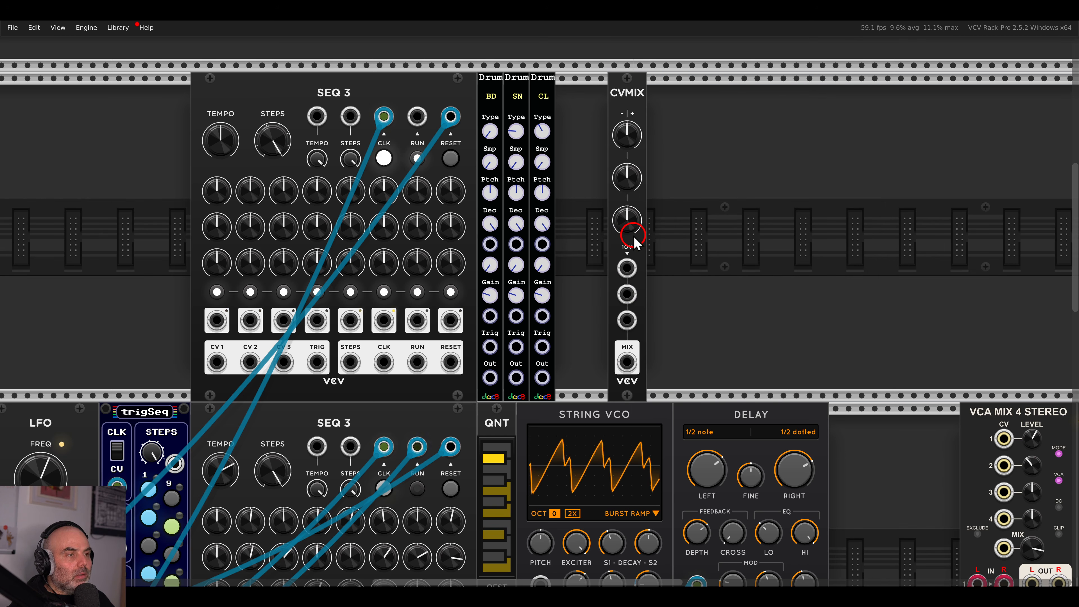
drag(489, 377, 973, 491)
scroll(842, 526, down, 5)
drag(898, 441, 542, 392)
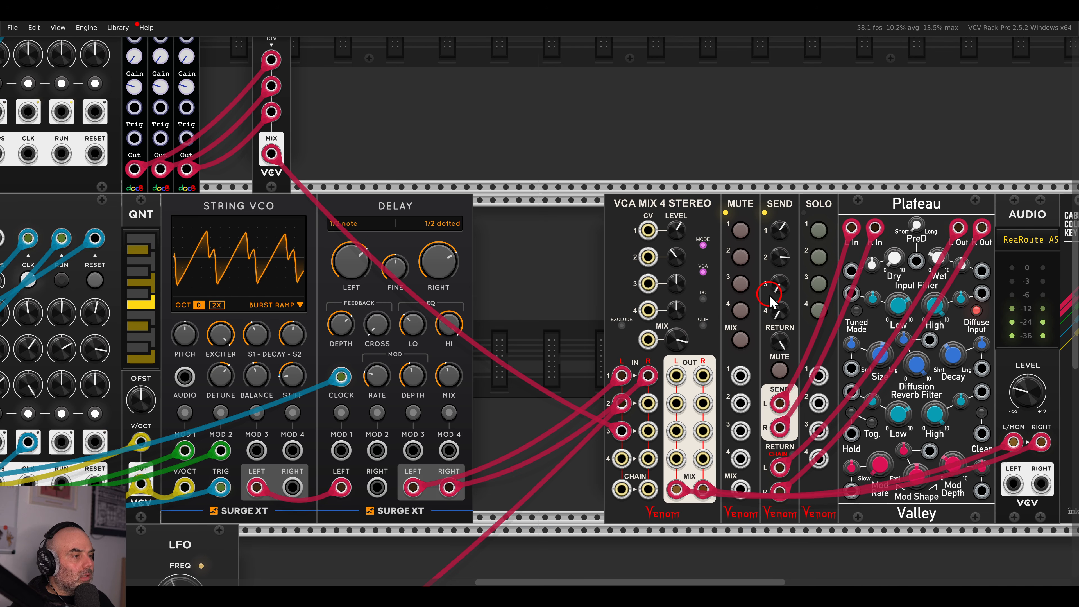
click(816, 282)
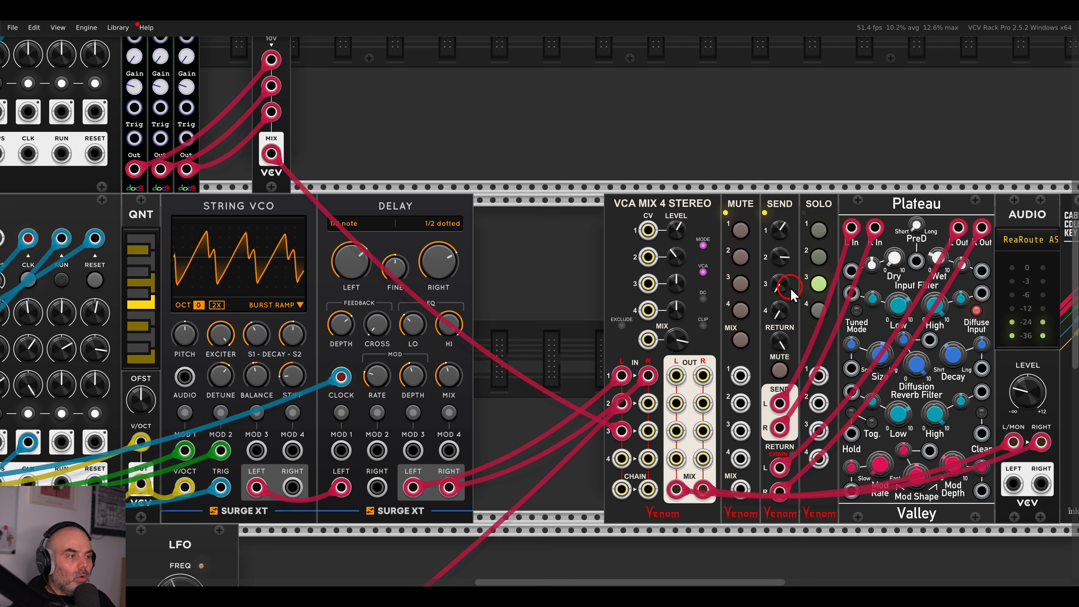
click(821, 284)
Close the gaps between VCA Mix, Mute, Solo, Send and Plateau, then solo channel 3.
drag(799, 269, 691, 196)
scroll(669, 248, up, 3)
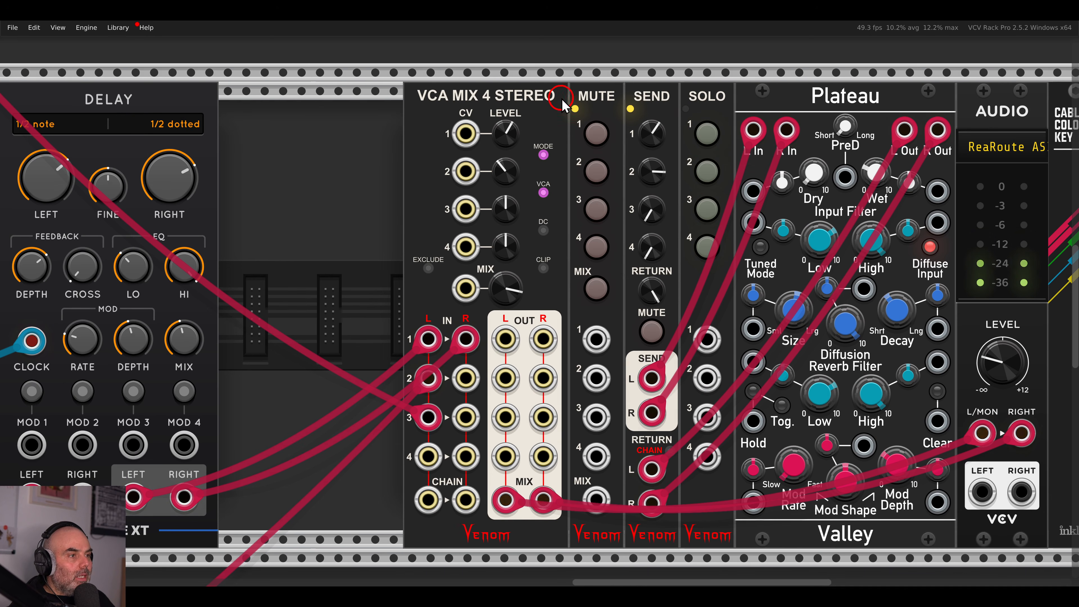
drag(510, 69, 527, 104)
click(624, 70)
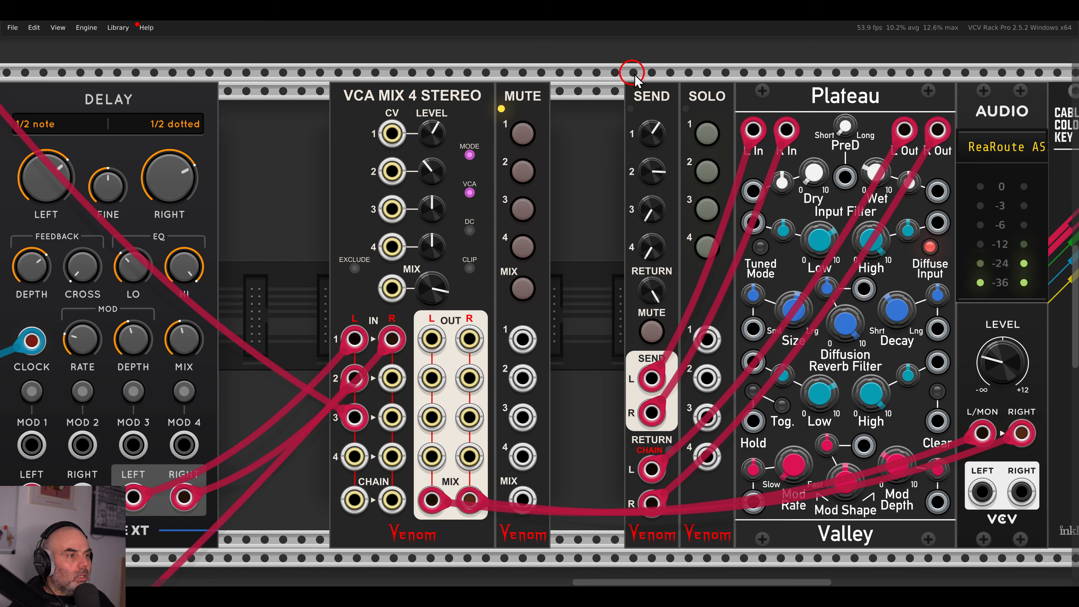
drag(708, 103, 581, 105)
drag(694, 115, 550, 109)
click(550, 109)
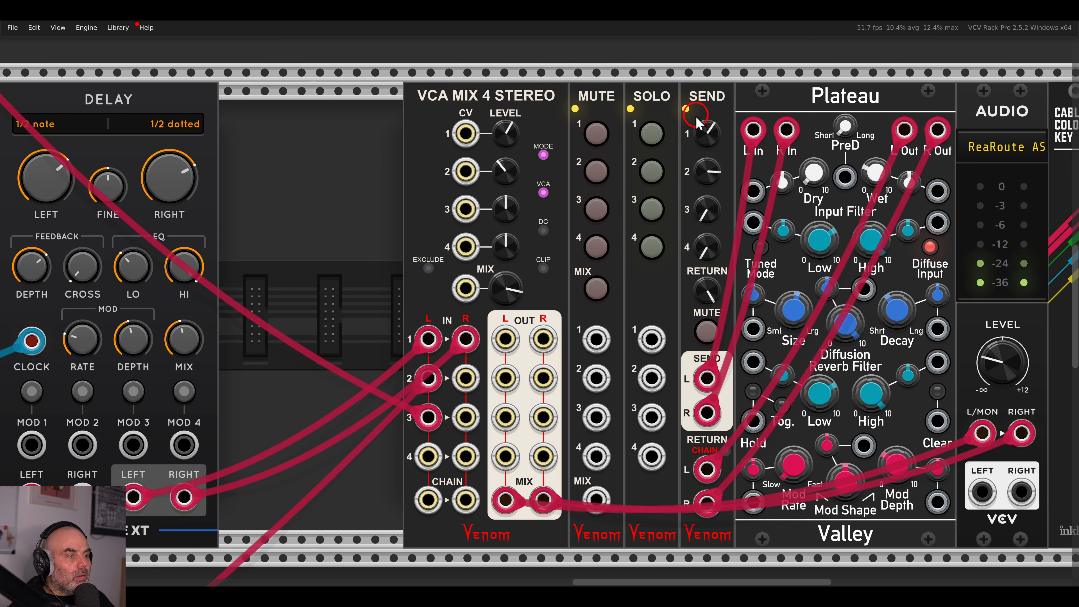
click(652, 207)
scroll(514, 186, down, 3)
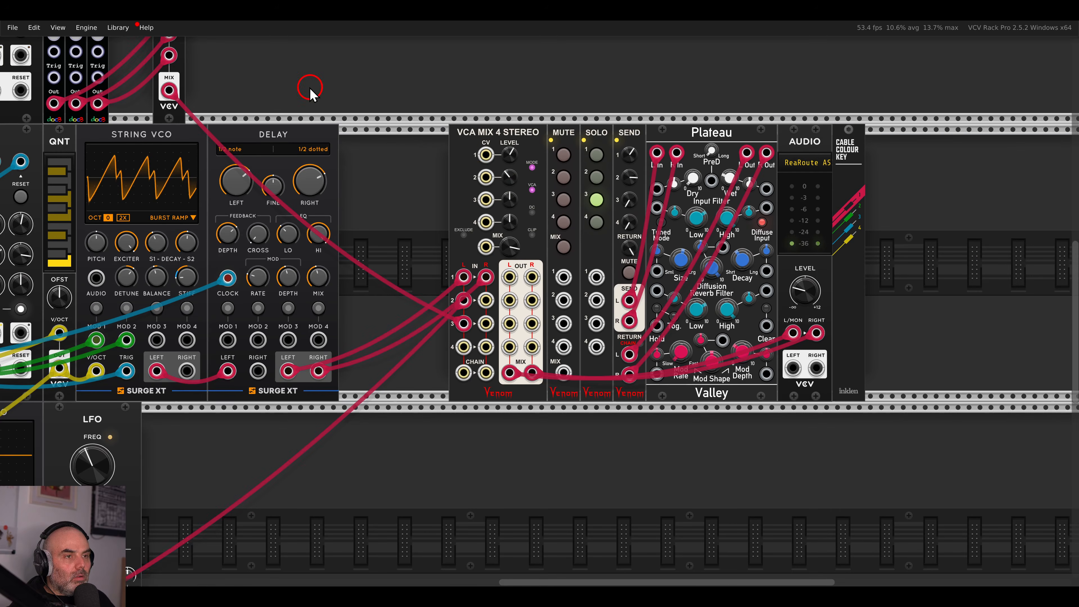
Trigger the BD, SN and CL drums from SEQ 3's CV 1, CV 2 and CV 3 rows.
drag(319, 99, 841, 262)
drag(639, 183, 719, 223)
scroll(615, 217, up, 2)
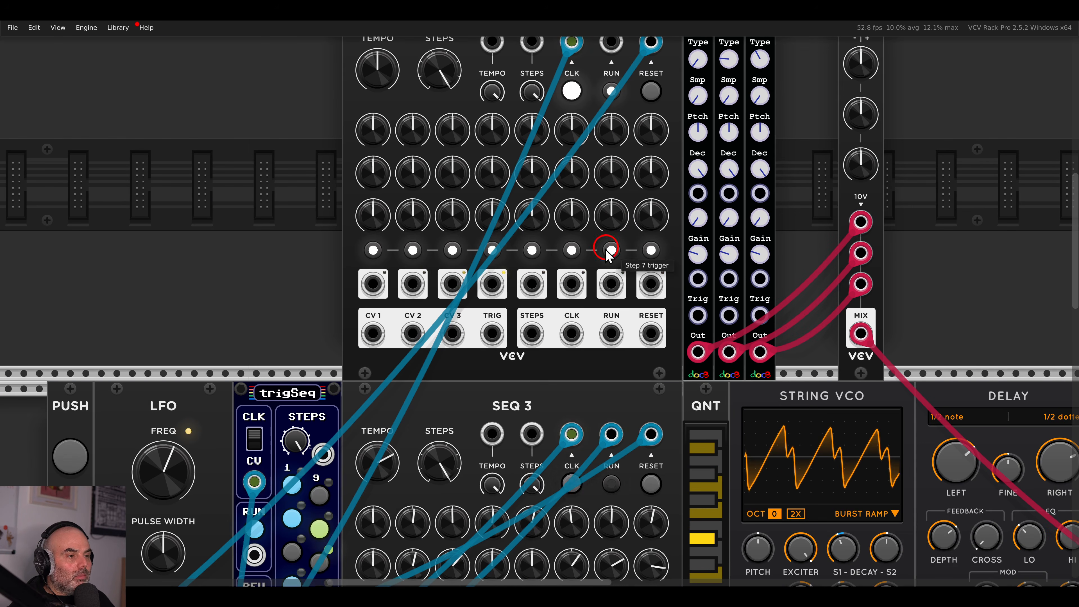
scroll(501, 306, up, 1)
drag(373, 390, 699, 372)
drag(412, 390, 730, 366)
drag(452, 389, 758, 371)
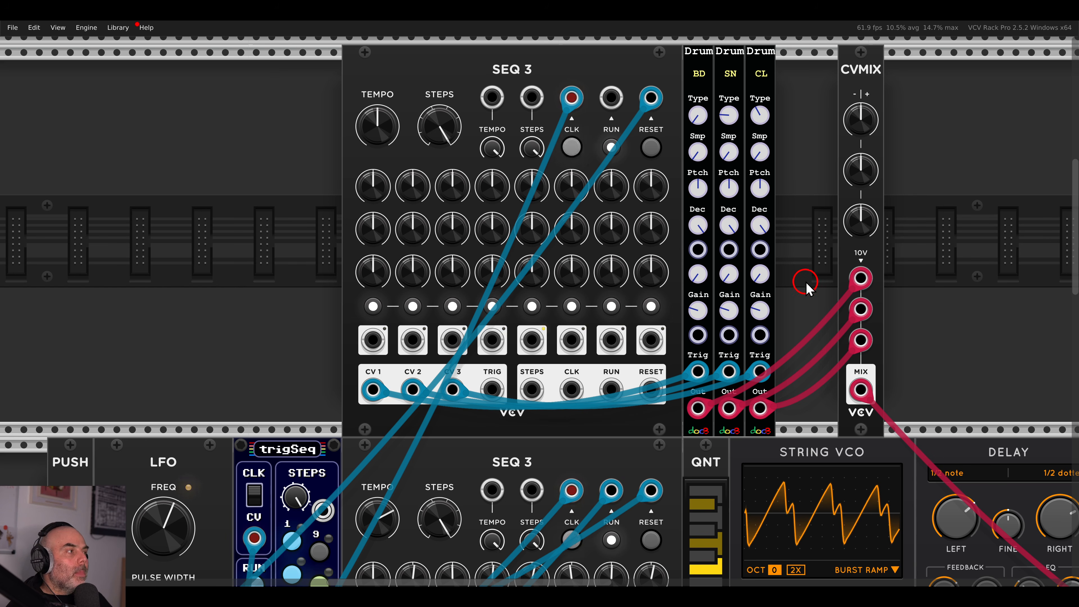
Turn up step 1 of SEQ 3's CV 1 row and set CVMIX input 1 to about 44%.
drag(807, 251, 793, 274)
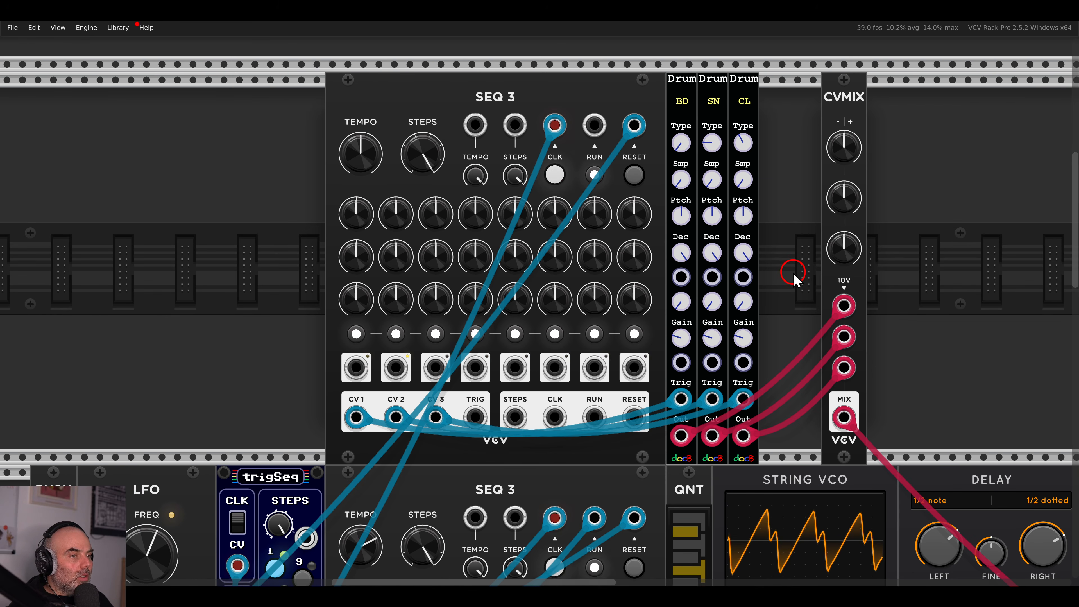
drag(358, 229, 337, 80)
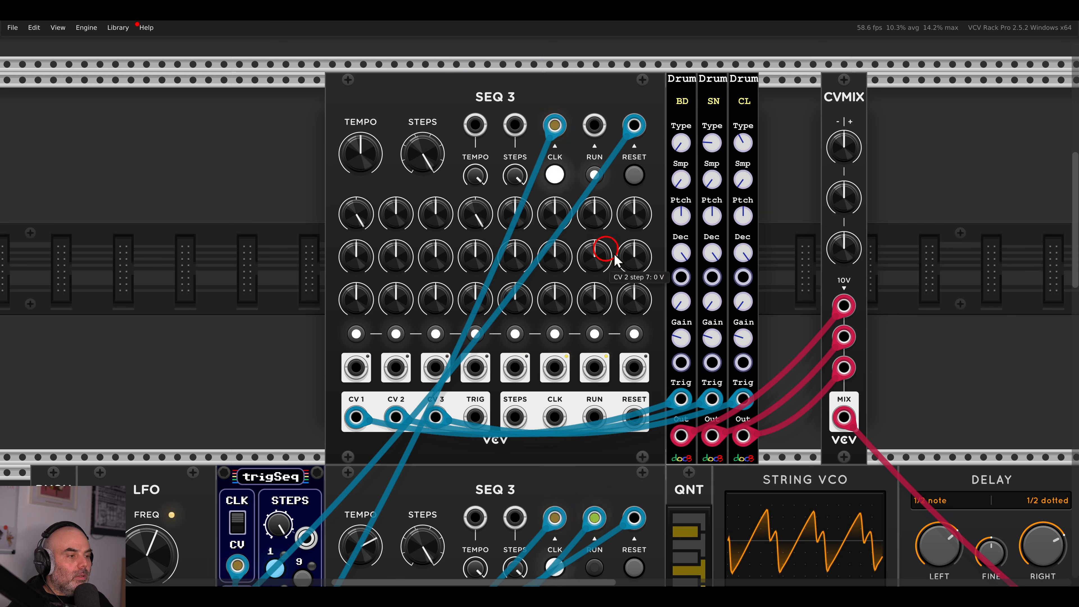
drag(833, 148, 785, 33)
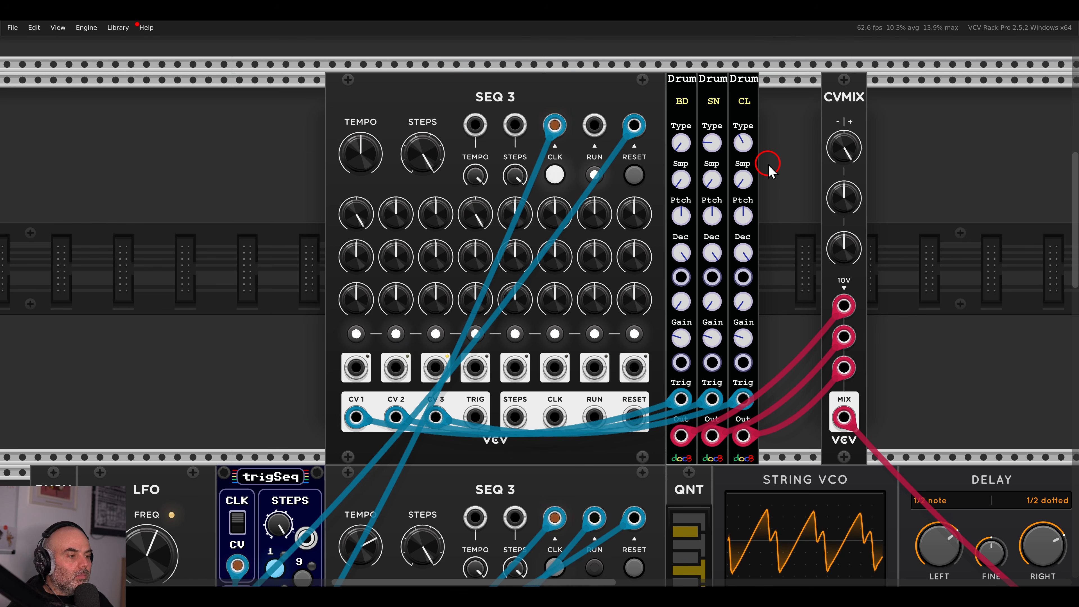
drag(890, 328, 386, 98)
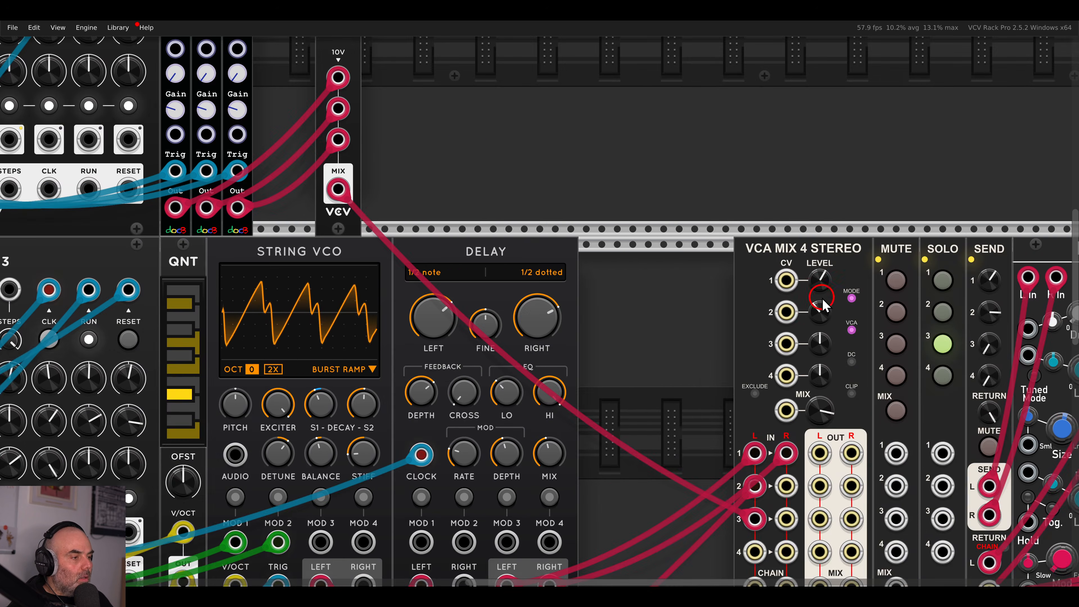
Switch the BD drum to sample 1.
drag(815, 295, 690, 238)
drag(417, 114, 1031, 429)
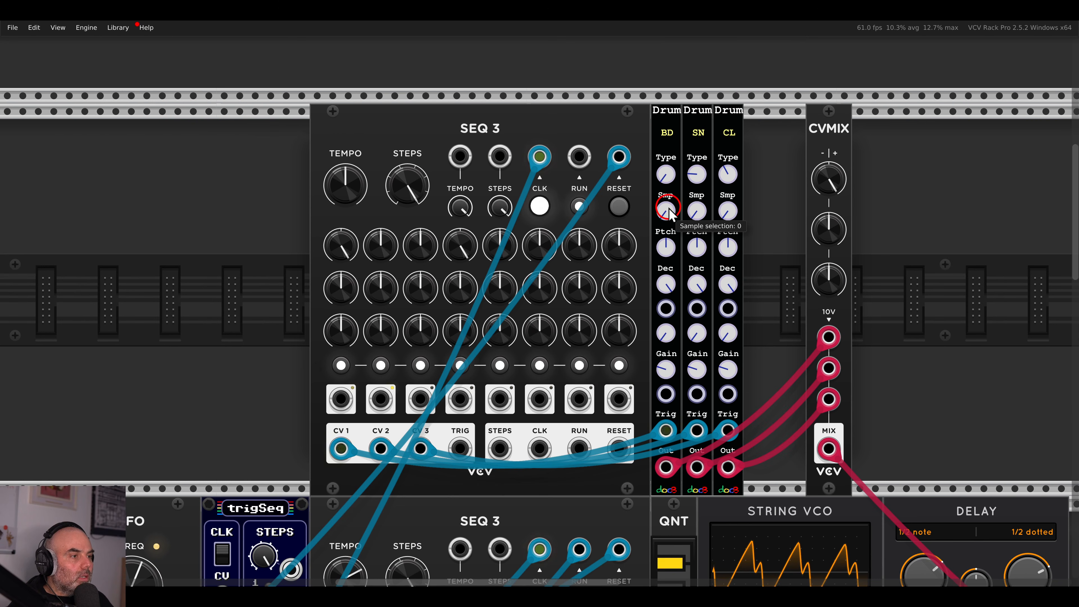
mouse_move(669, 210)
mouse_down()
mouse_move(670, 184)
mouse_move(670, 201)
mouse_up()
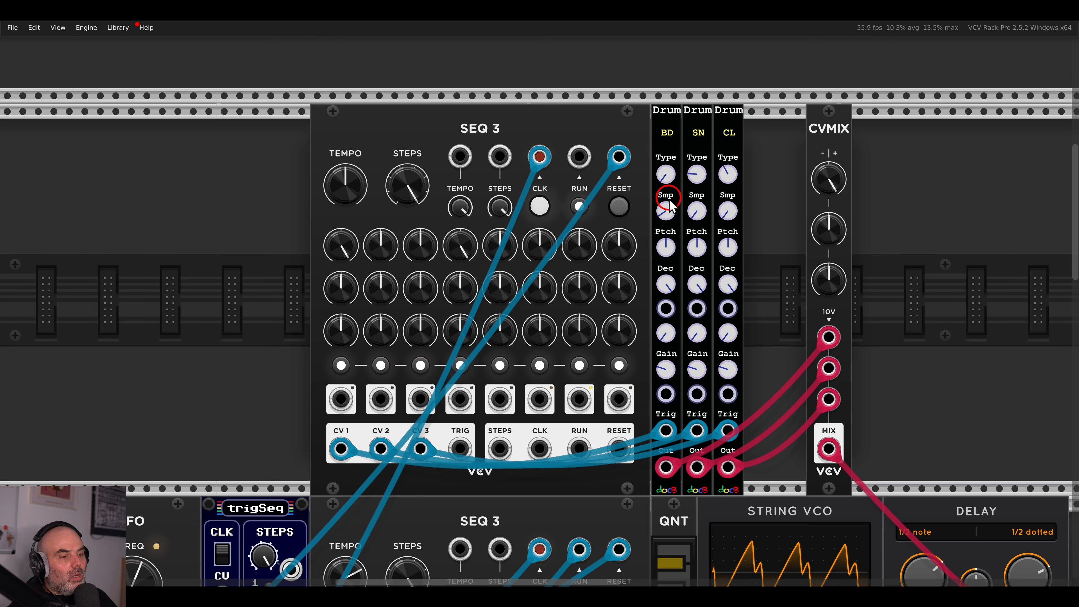
Raise CV 2 steps 3 and 8 to maximum with step 7 centred, and raise CVMIX's middle level.
drag(412, 290, 408, 152)
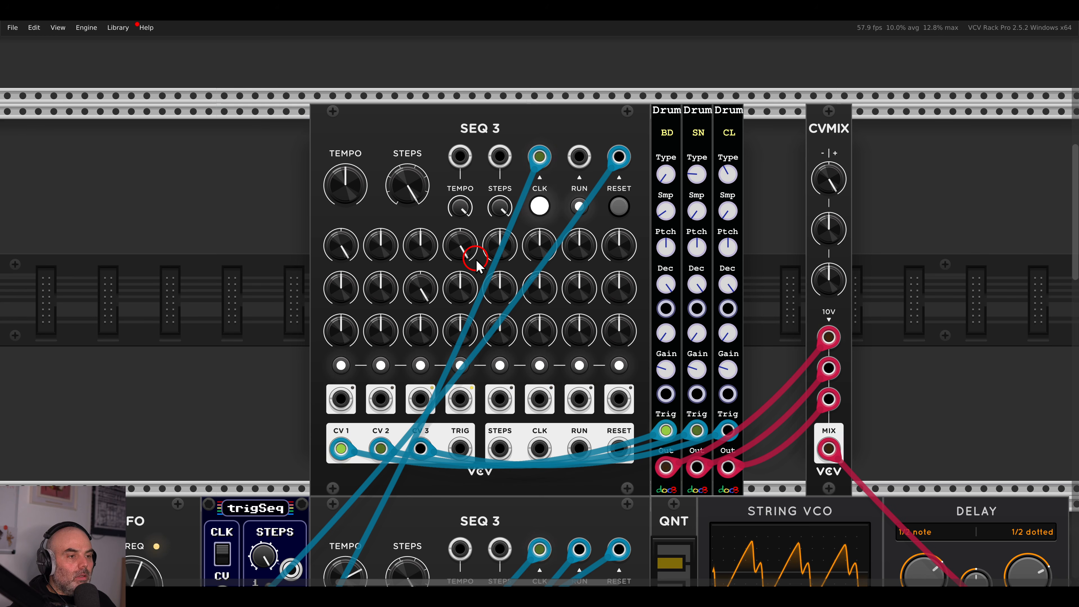
drag(414, 286, 405, 134)
drag(828, 233, 791, 91)
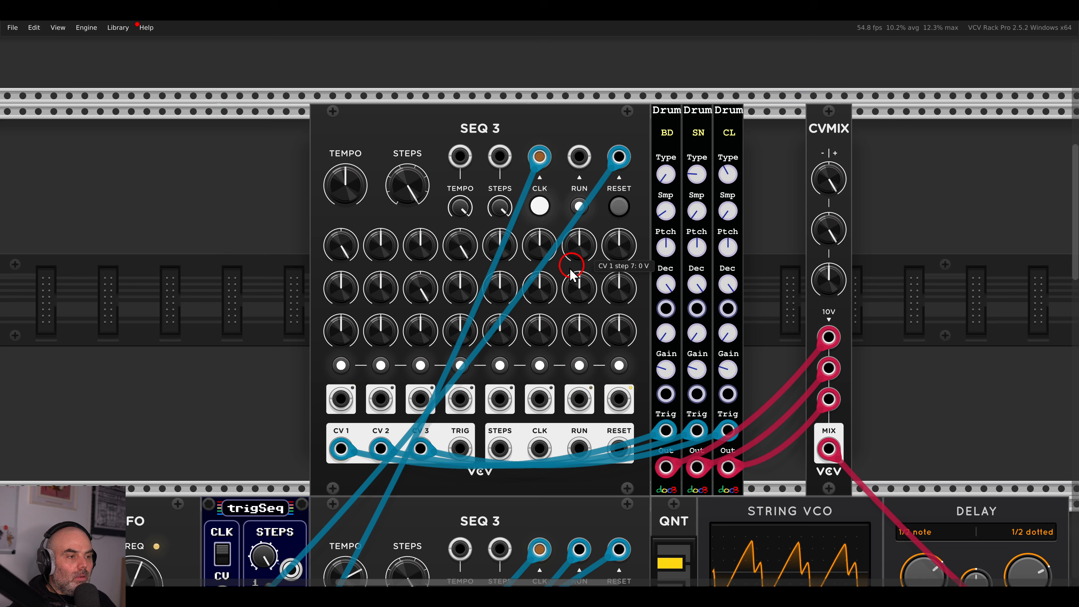
drag(579, 282, 565, 163)
double_click(578, 283)
drag(616, 285, 597, 124)
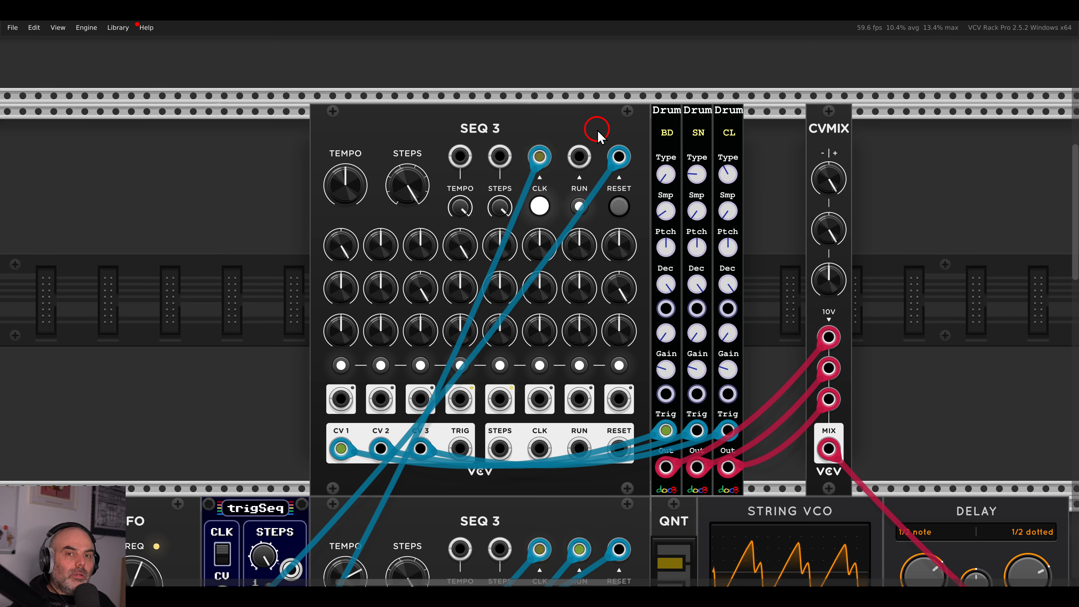
Raise SEQ 3's CV 3 steps 5 and 7, and move CVMIX against the Drum modules.
click(390, 339)
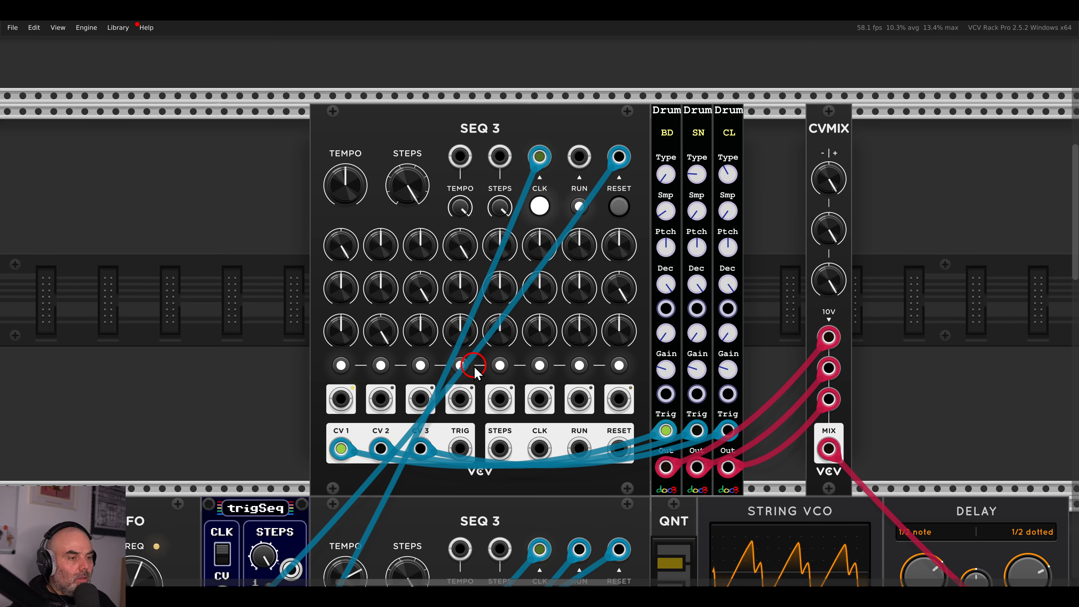
click(571, 332)
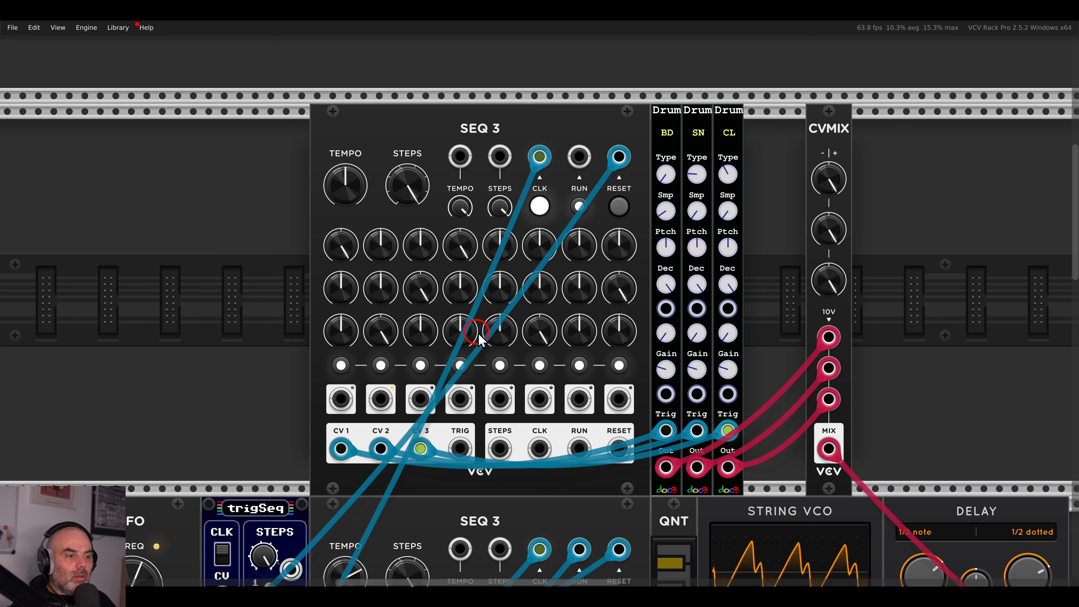
drag(485, 273, 461, 162)
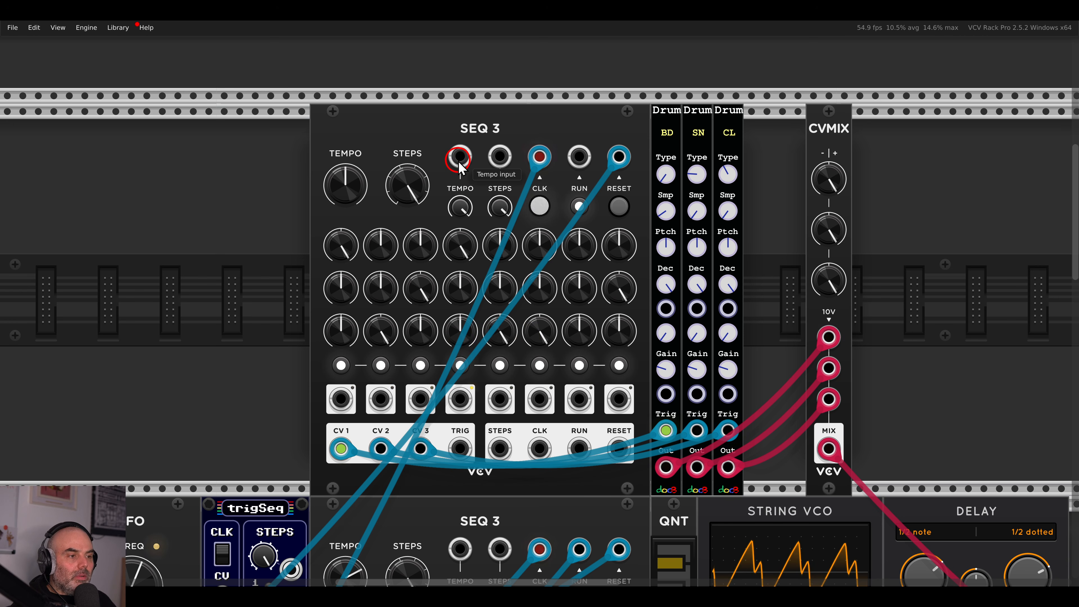
drag(580, 338, 557, 176)
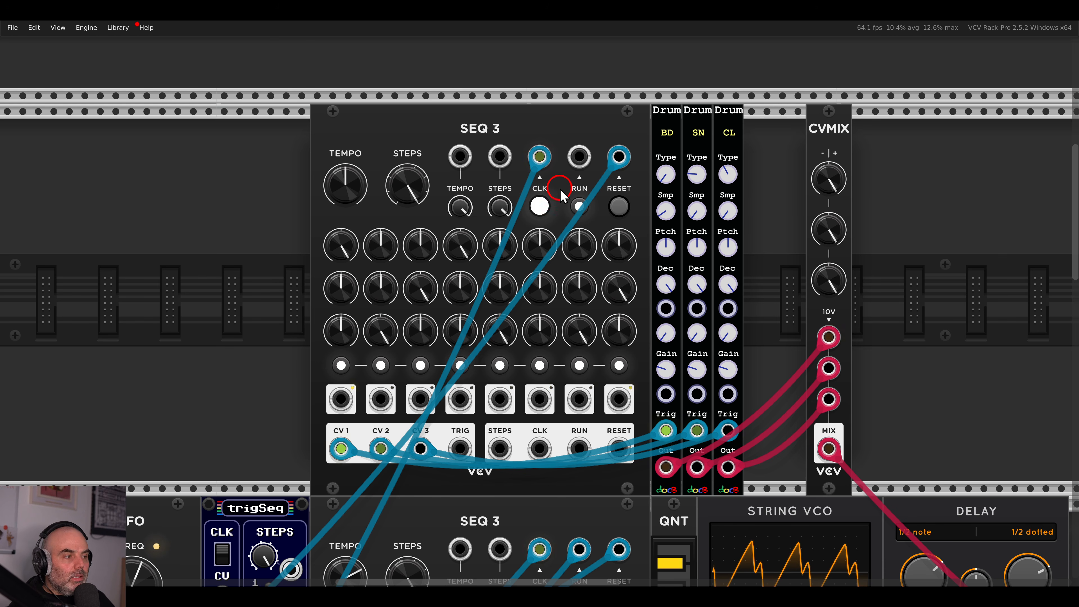
drag(835, 142, 771, 149)
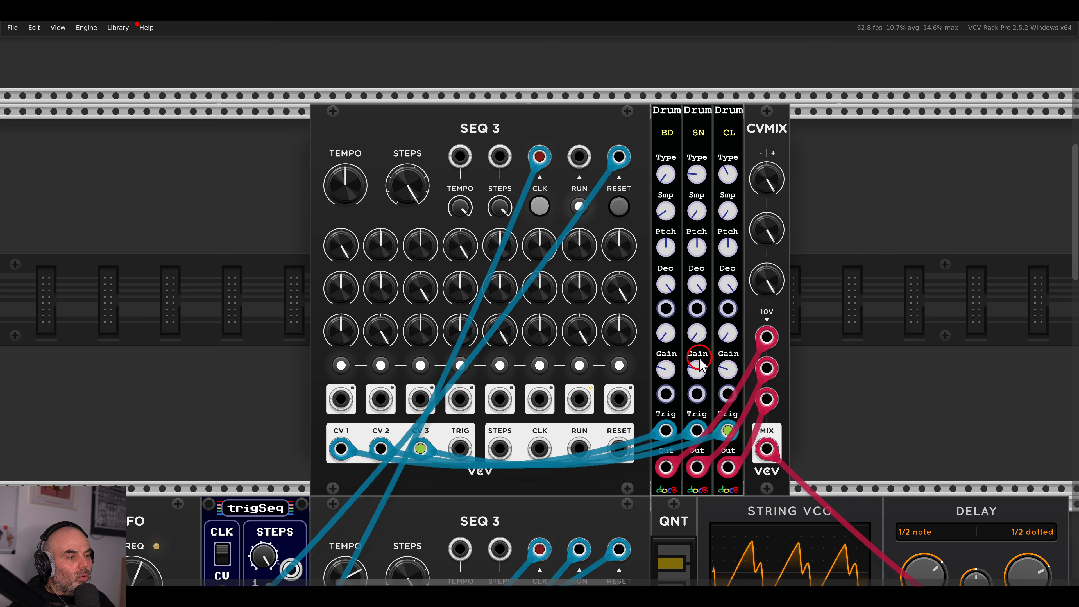
scroll(714, 362, down, 2)
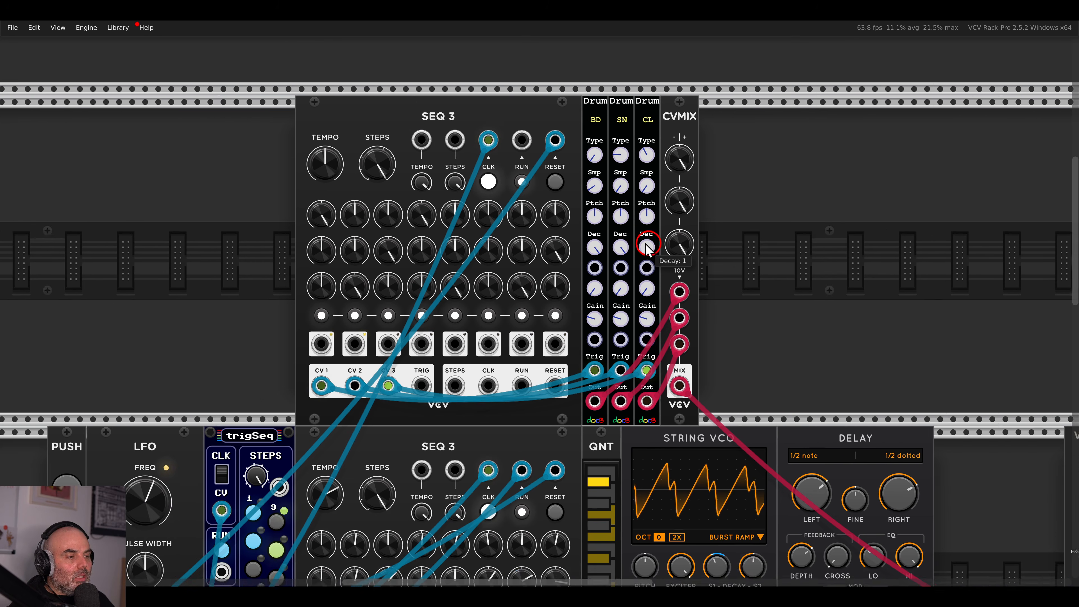
Add a Surge XT String VCO, found by searching 'strin'.
right_click(727, 233)
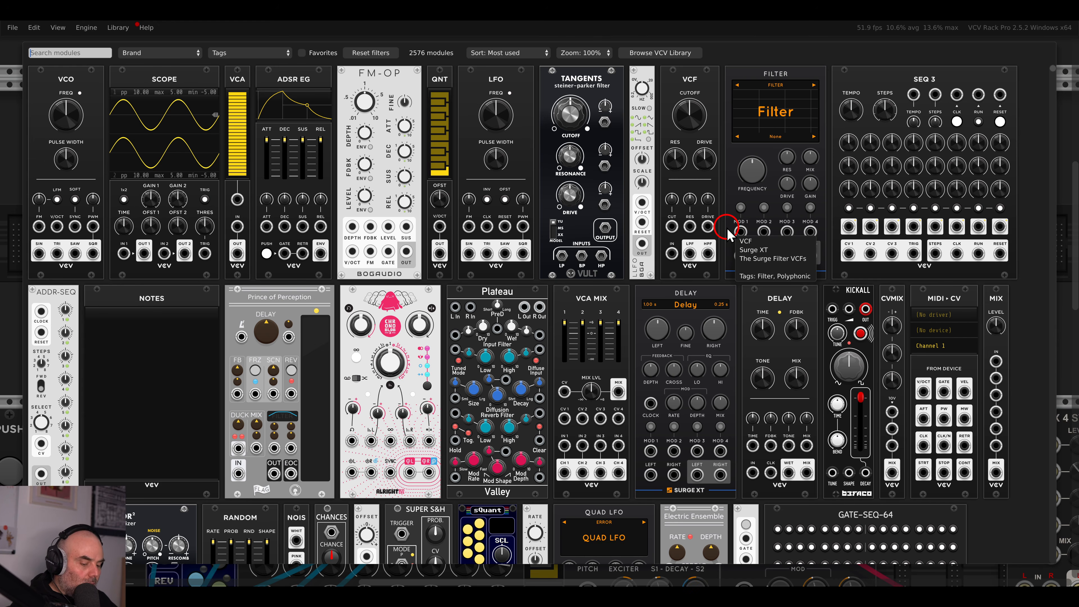
text(strin)
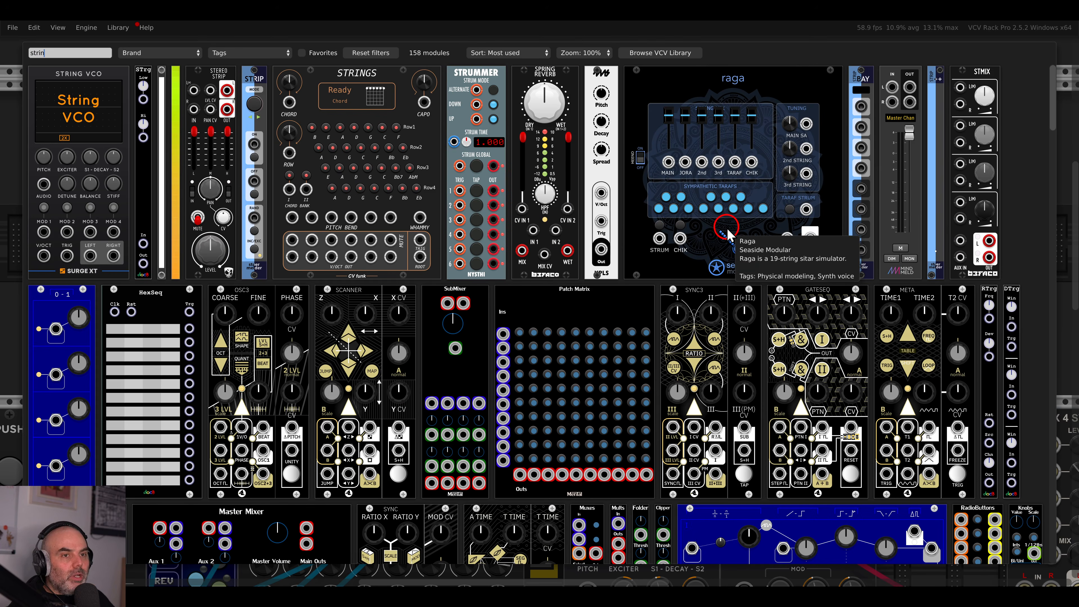
click(111, 134)
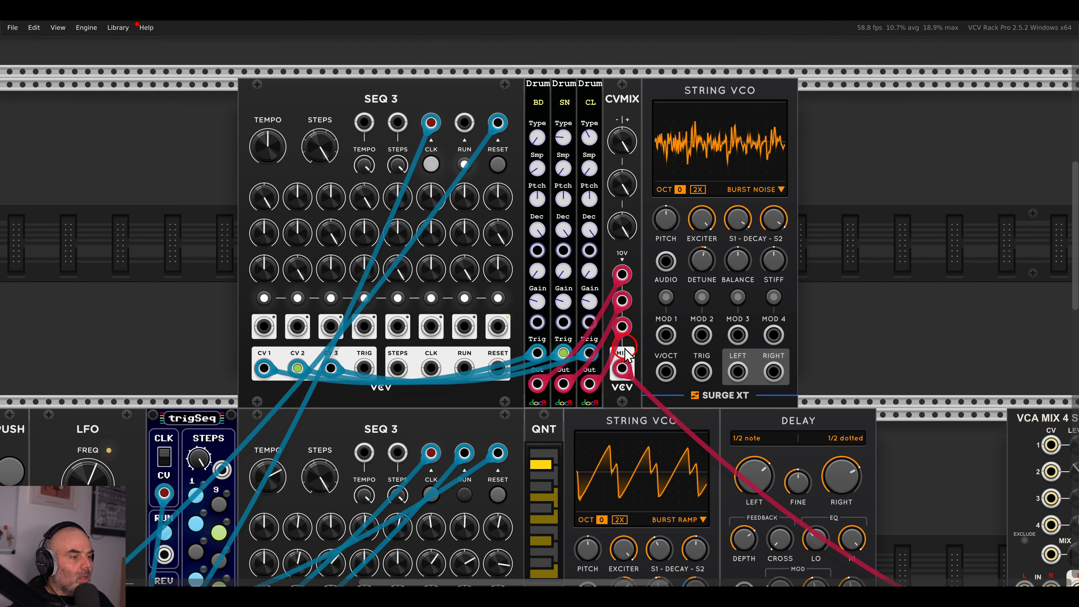
Feed CVMIX's MIX into the String VCO's AUDIO input and move the mixer cable to its LEFT output.
drag(623, 368, 670, 262)
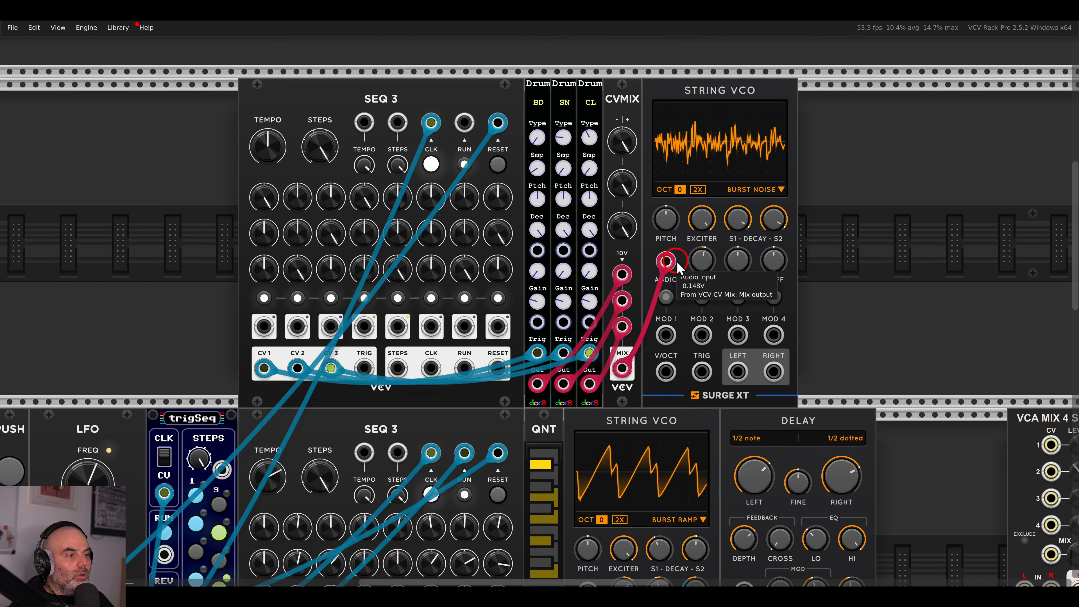
drag(738, 306, 578, 221)
drag(578, 289, 864, 561)
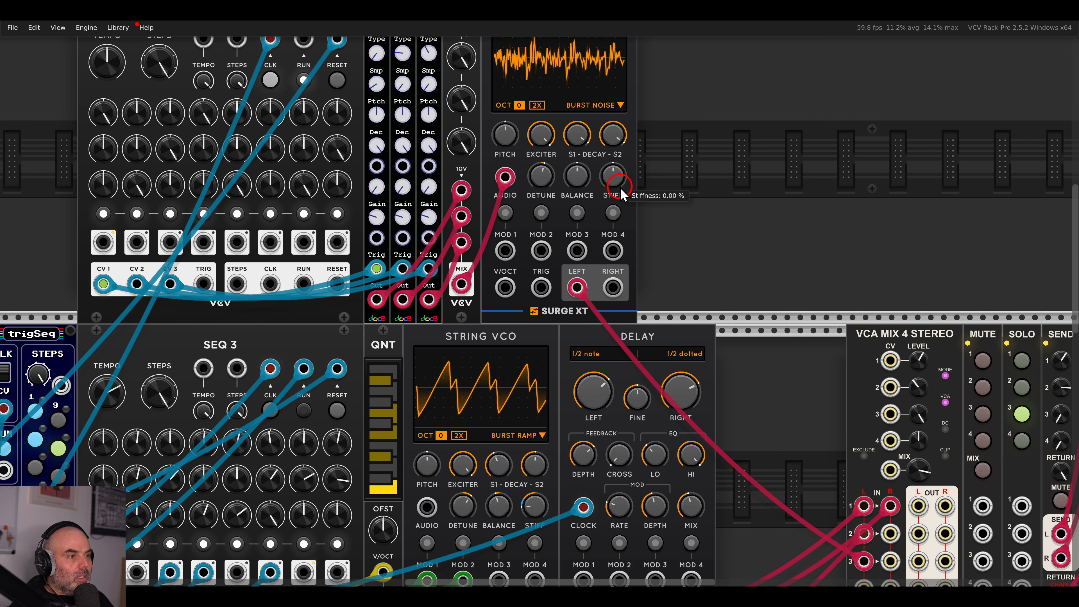
drag(620, 188, 813, 292)
scroll(666, 215, up, 1)
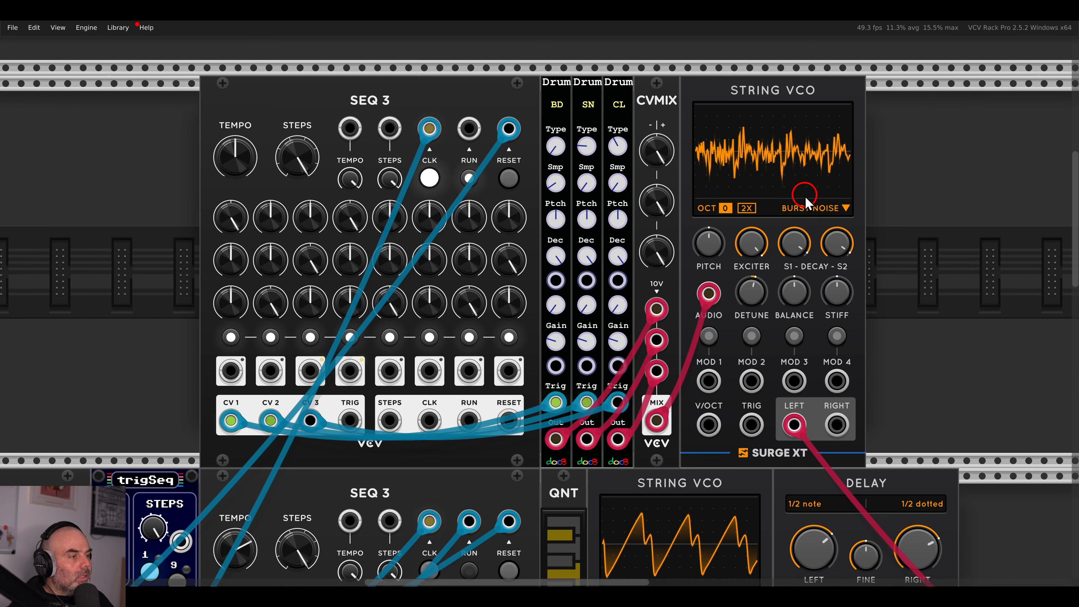
Set the String VCO exciter to Audio In and lower string 1 decay to about 27.5%.
click(802, 209)
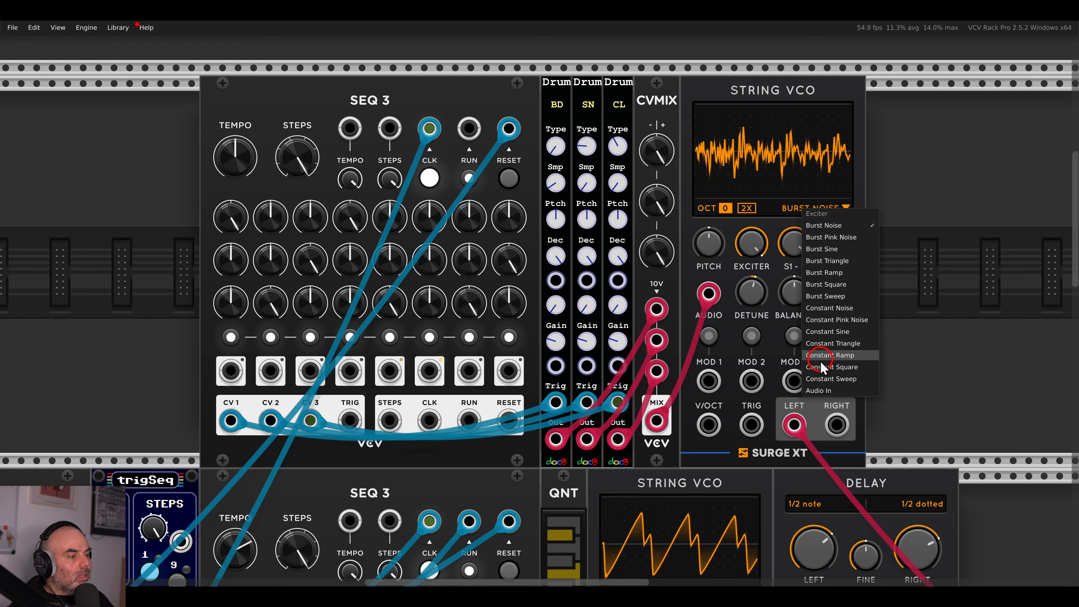
click(826, 391)
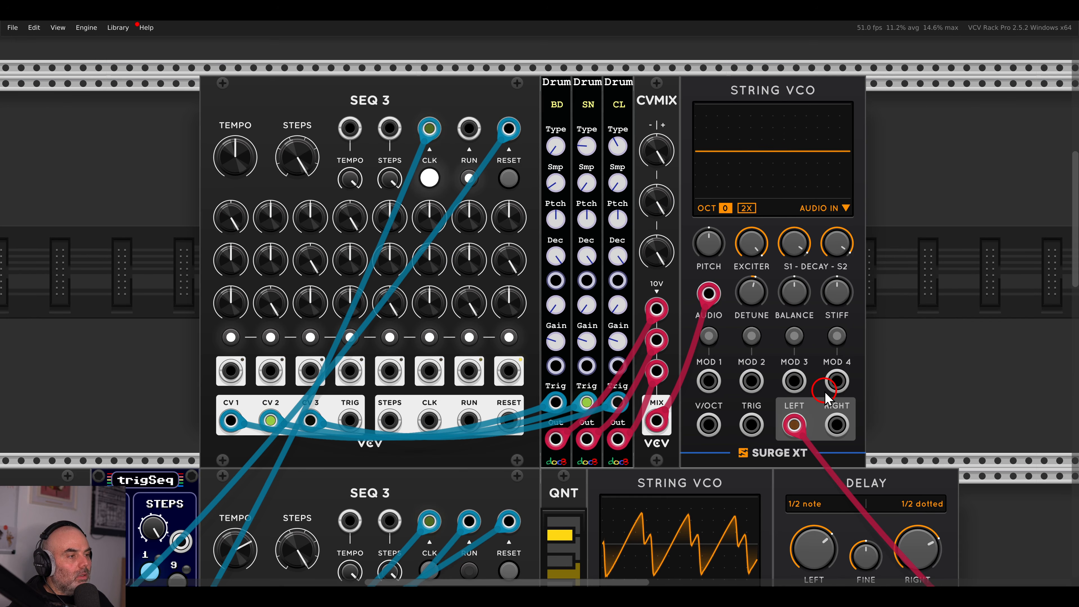
click(752, 249)
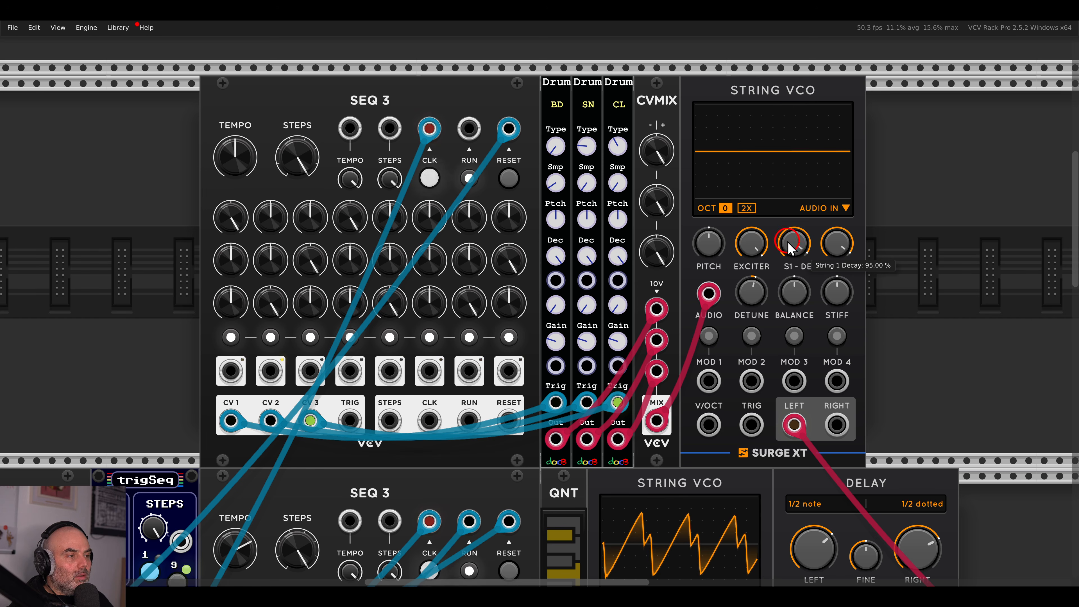
drag(796, 238, 793, 272)
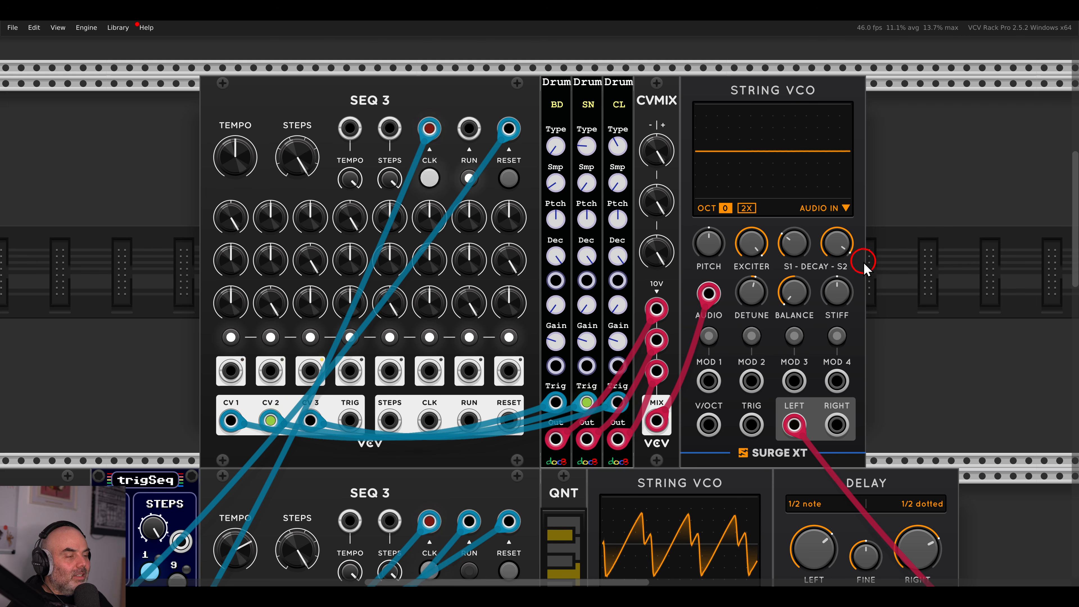
drag(801, 250, 803, 276)
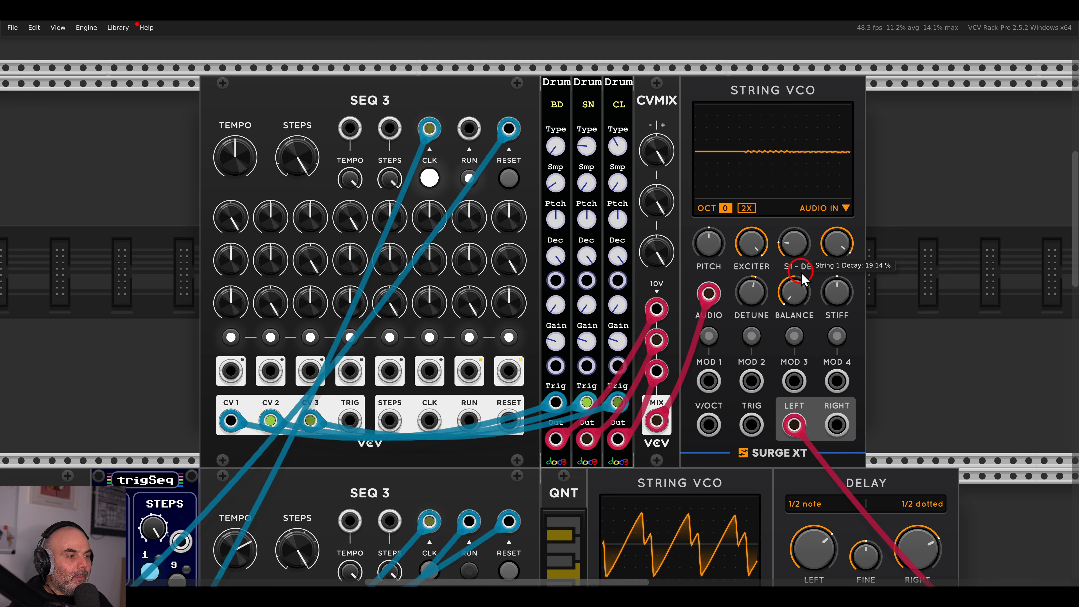
Drop the String VCO octave to -3 and reduce its stiffness to about -18%.
scroll(744, 279, left, 3)
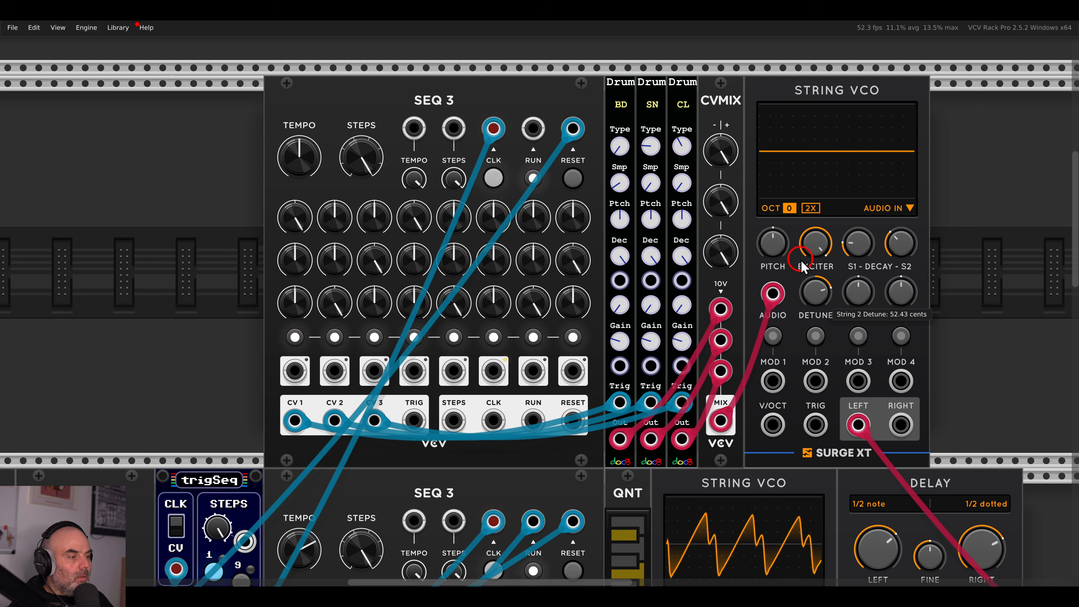
drag(790, 214, 793, 290)
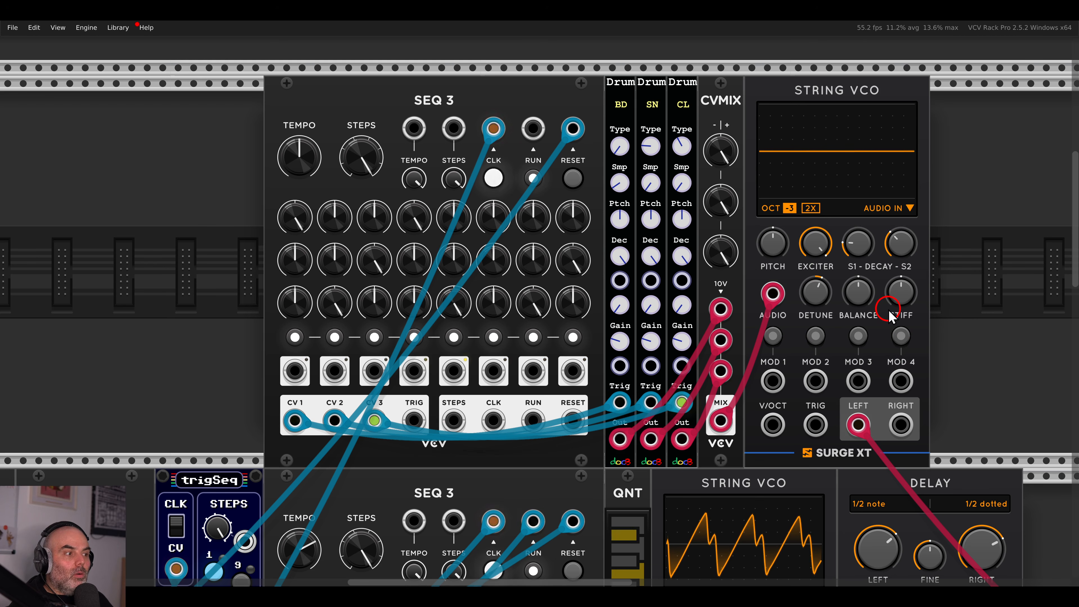
scroll(829, 332, right, 3)
drag(838, 309, 840, 328)
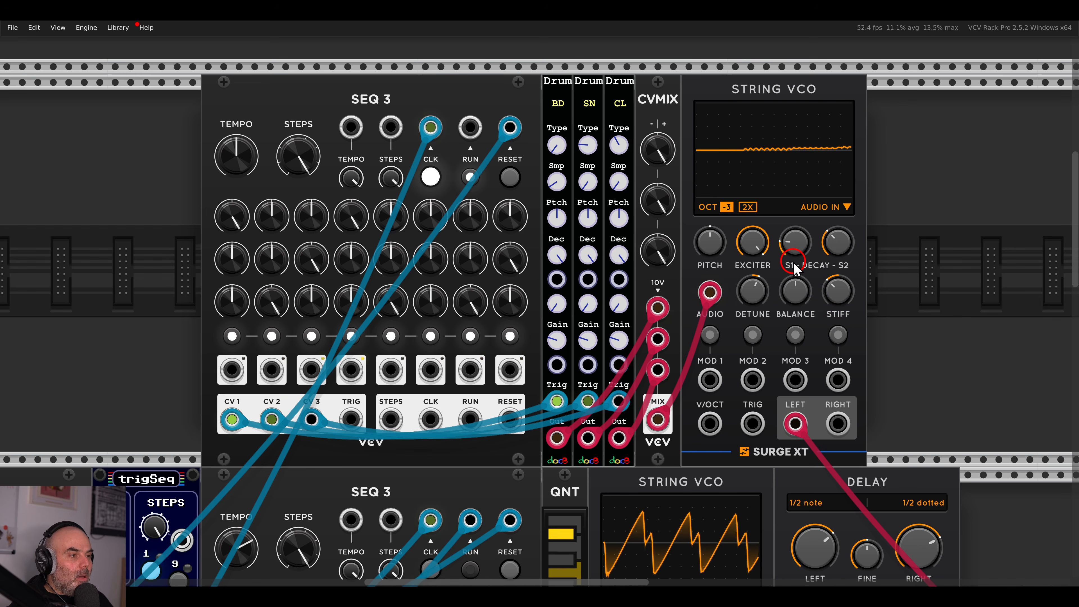
scroll(794, 270, left, 5)
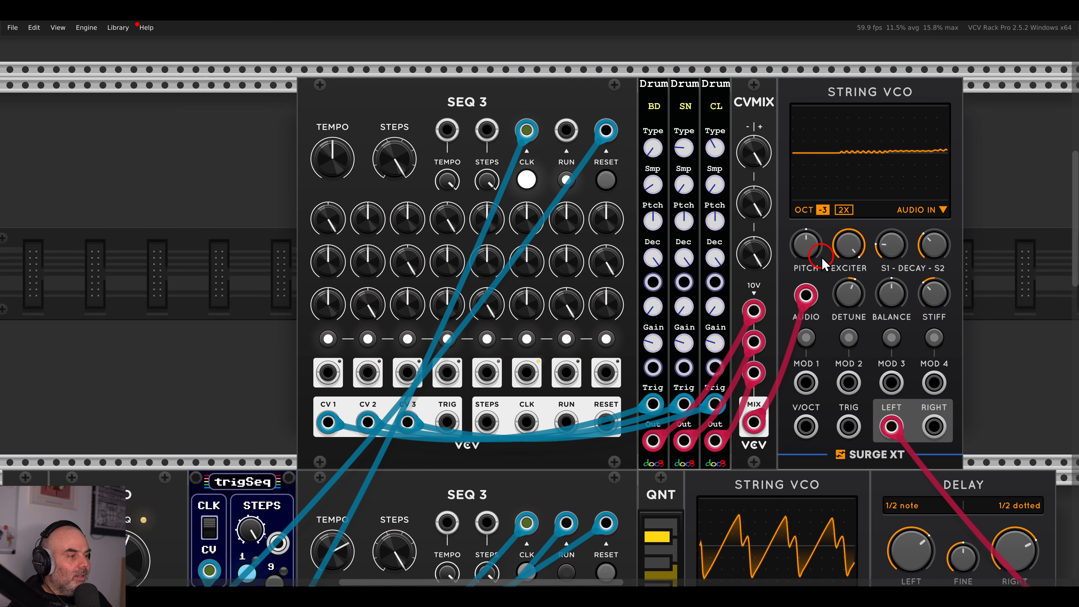
scroll(847, 257, right, 10)
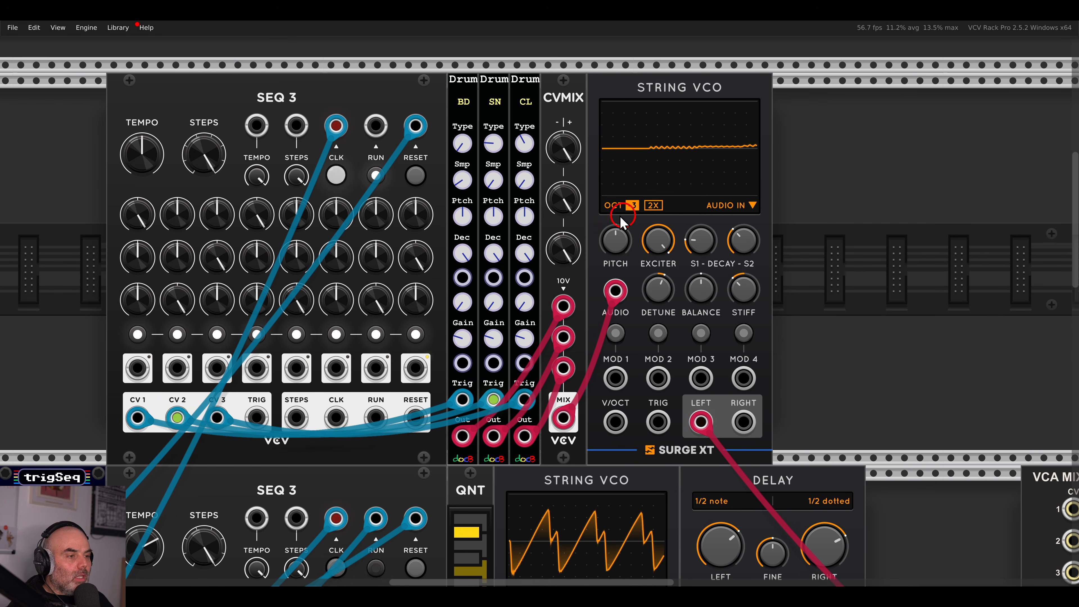
mouse_move(465, 339)
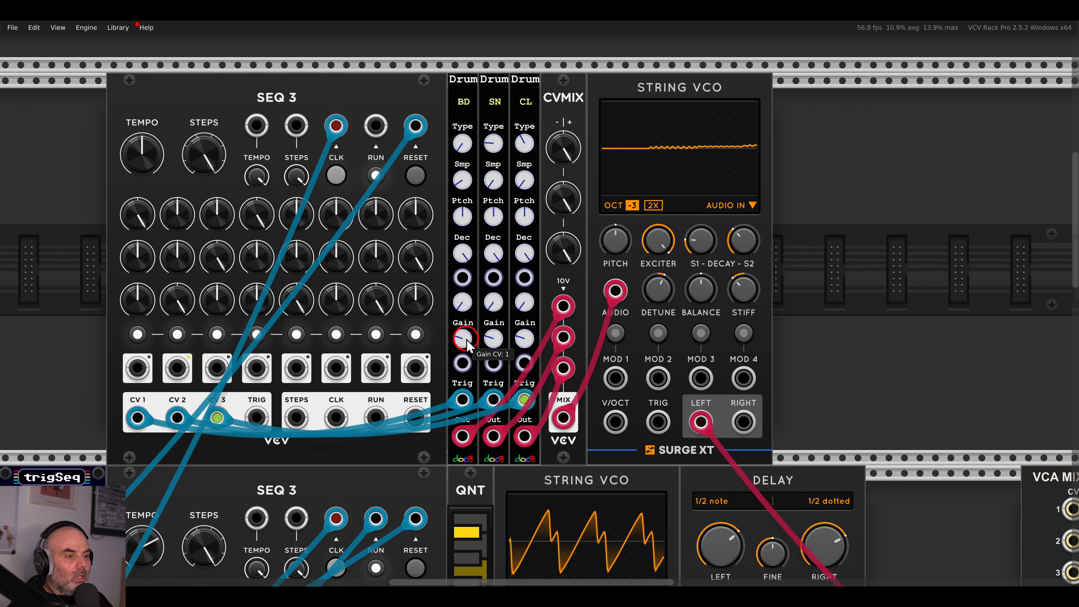
Raise snare gain CV, set kick gain CV to 2.275, enable 2X oversampling, stiffness about 30%.
mouse_move(465, 308)
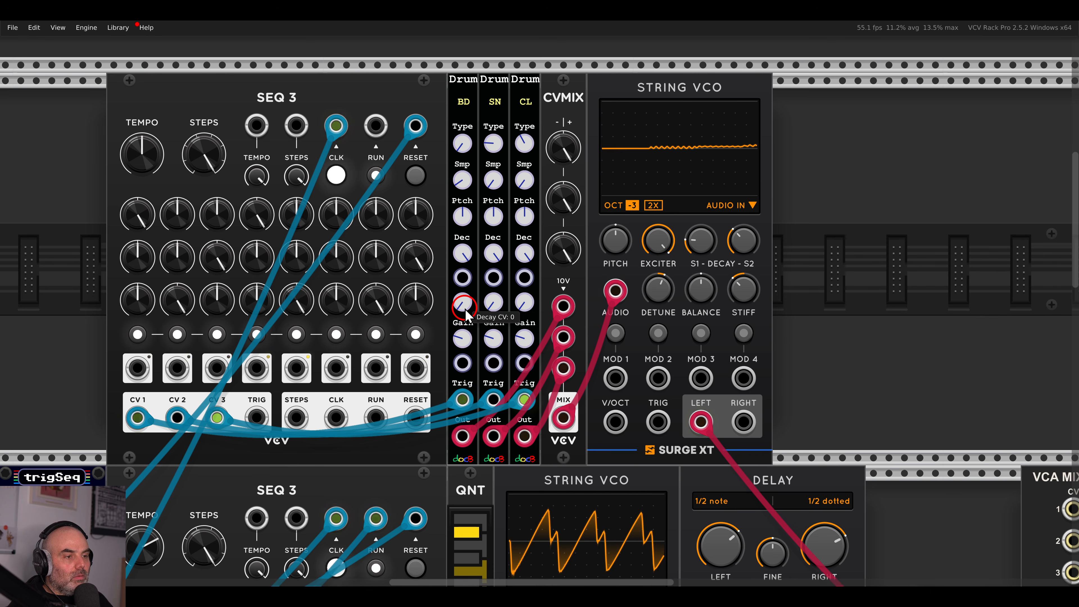
drag(462, 339, 467, 263)
drag(493, 336, 480, 261)
drag(464, 338, 521, 184)
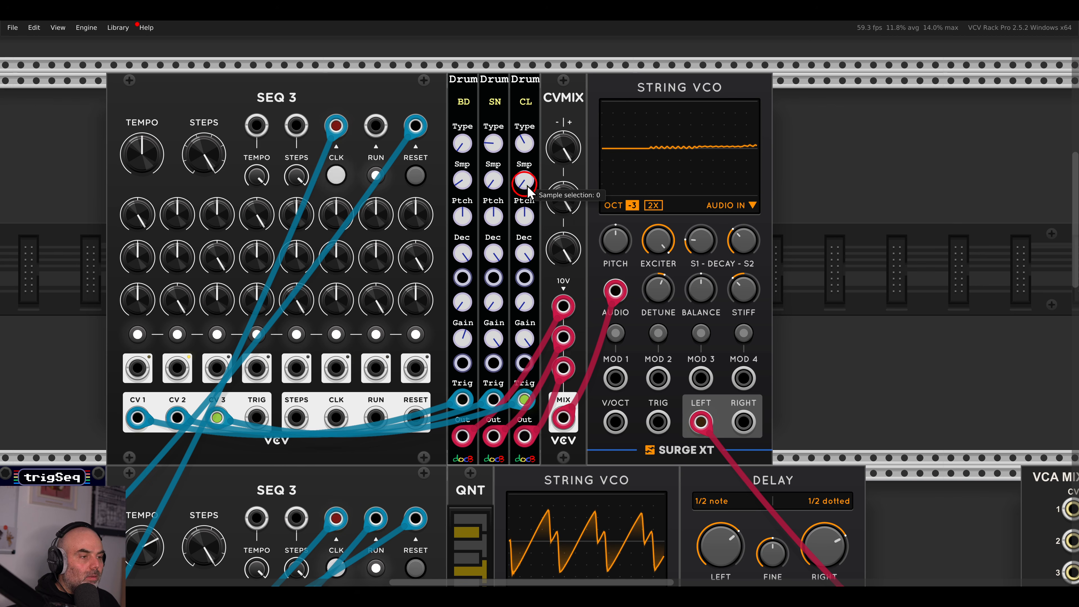
click(658, 205)
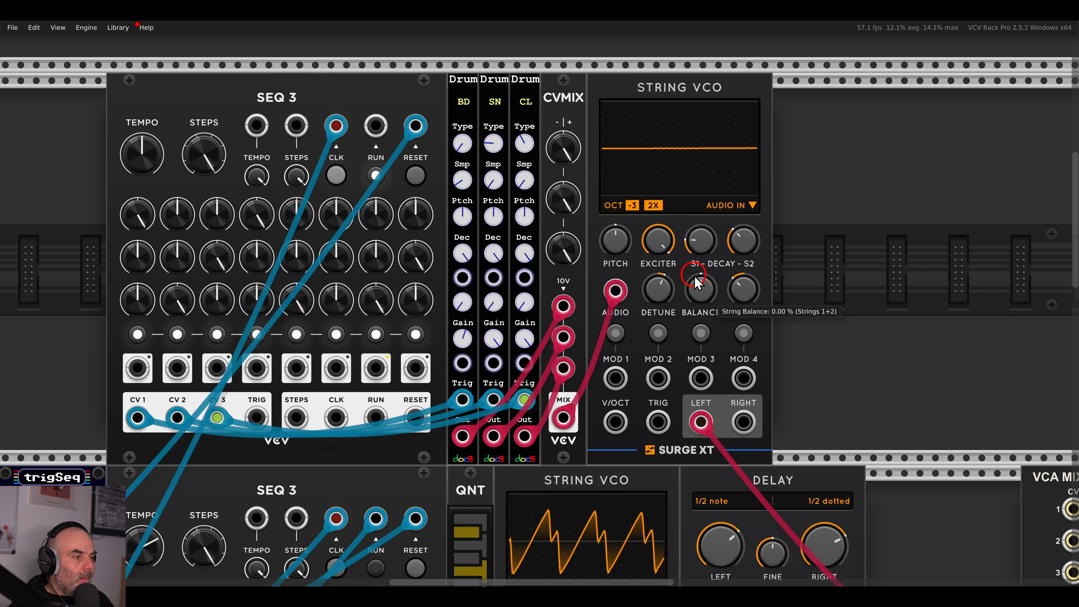
drag(739, 293, 729, 245)
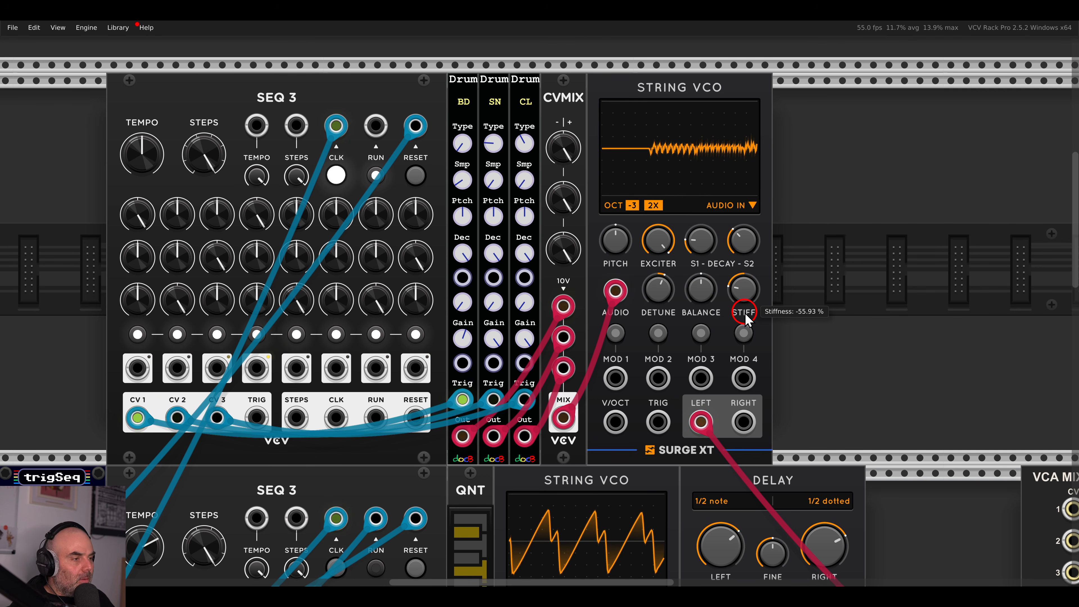
Add a Surge XT Distortion from a 'disto' search and move it further right.
right_click(822, 289)
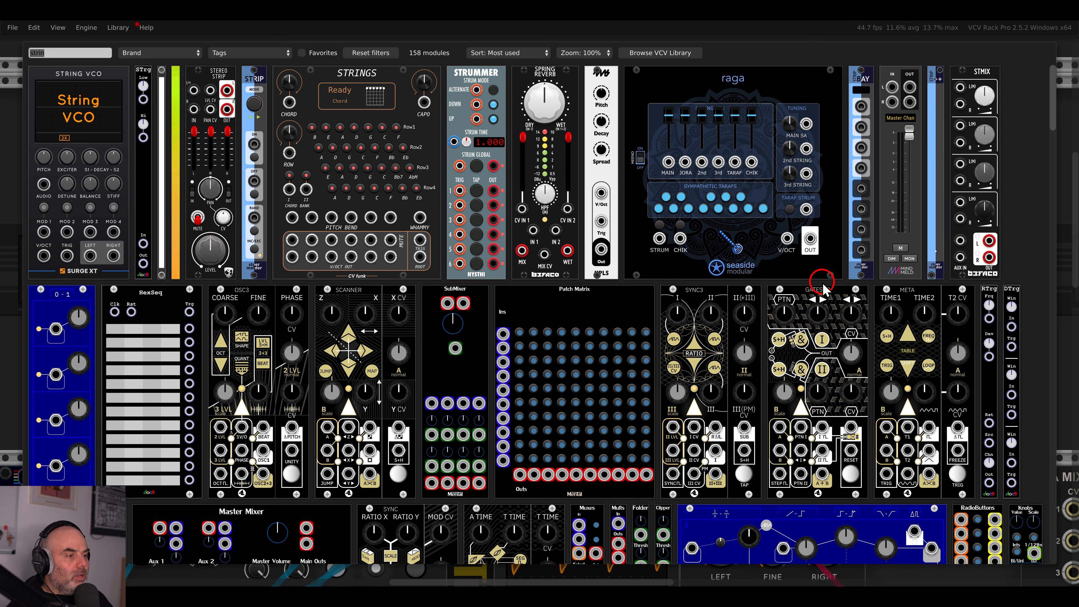
key(BackSpace)
text(disto)
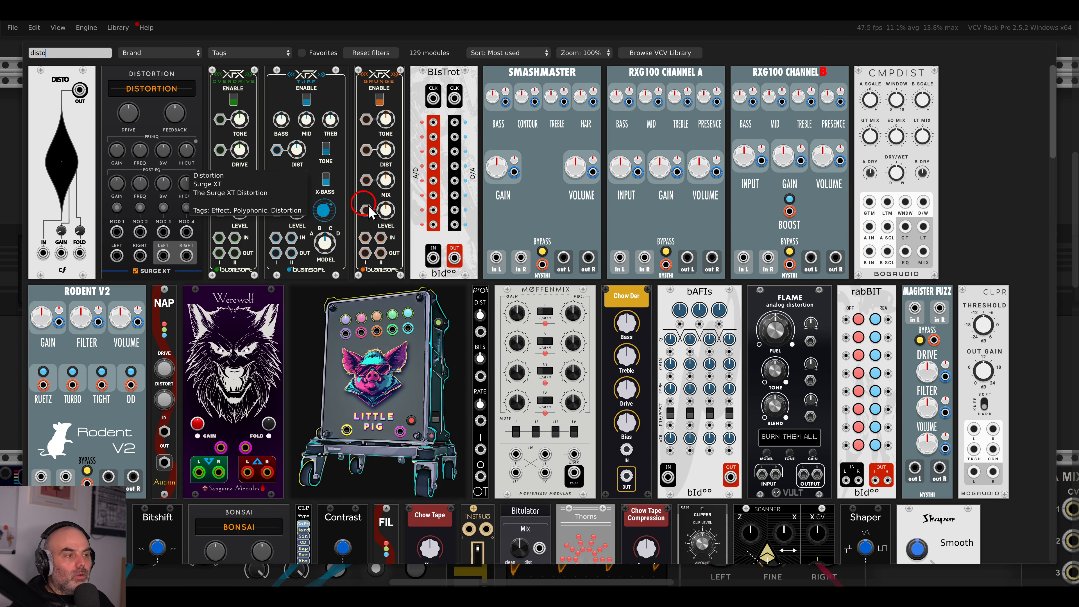
click(645, 245)
drag(681, 243, 403, 243)
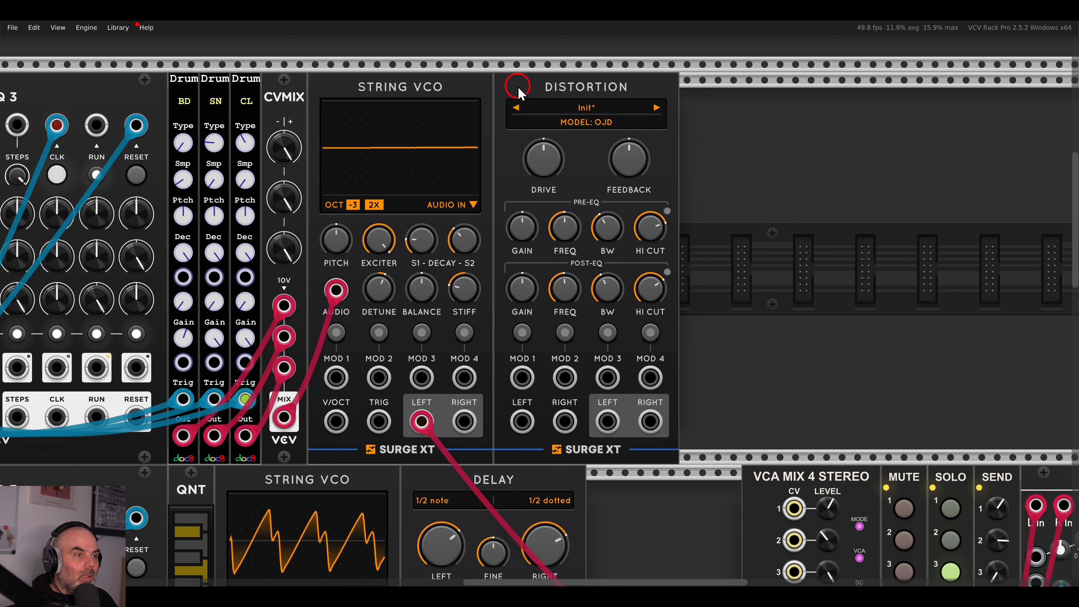
drag(520, 92, 829, 109)
Add a Surge XT Chorus via 'chor' and slide the Distortion beside it.
right_click(710, 158)
text(choru)
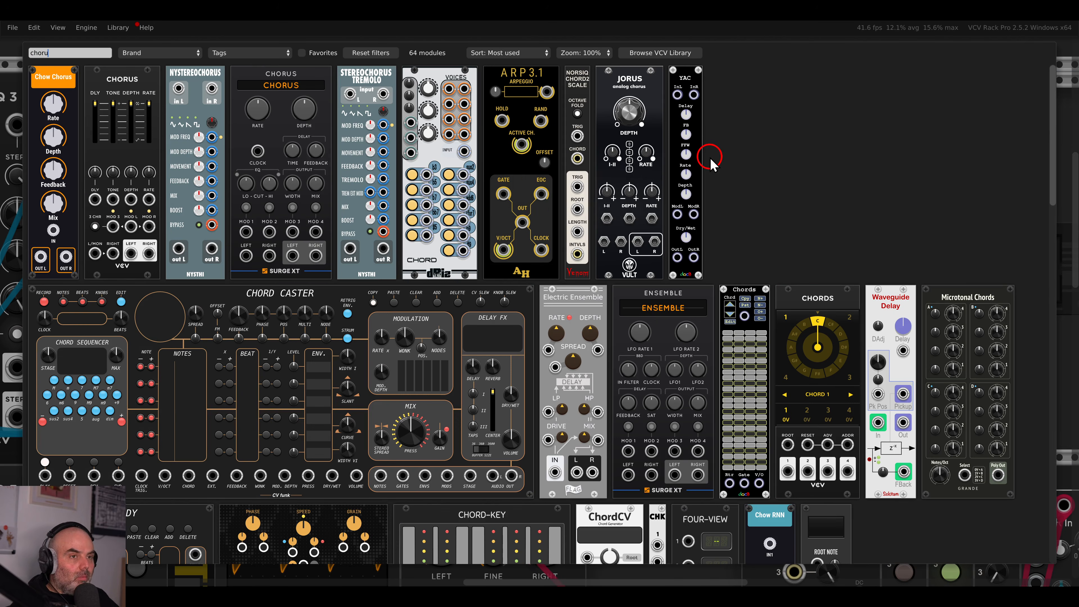
click(302, 123)
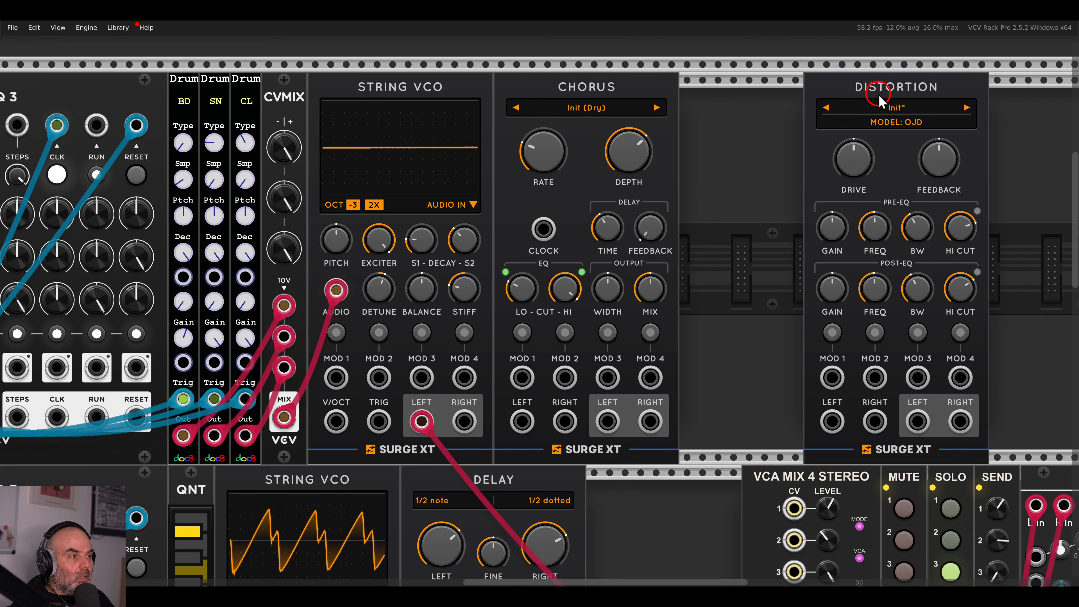
drag(842, 98, 718, 98)
Cable String VCO into Chorus, Chorus into Distortion, and Distortion outputs into mixer channel 3.
drag(428, 420, 525, 420)
drag(610, 422, 738, 452)
scroll(751, 421, down, 3)
drag(755, 451, 779, 260)
scroll(646, 186, up, 5)
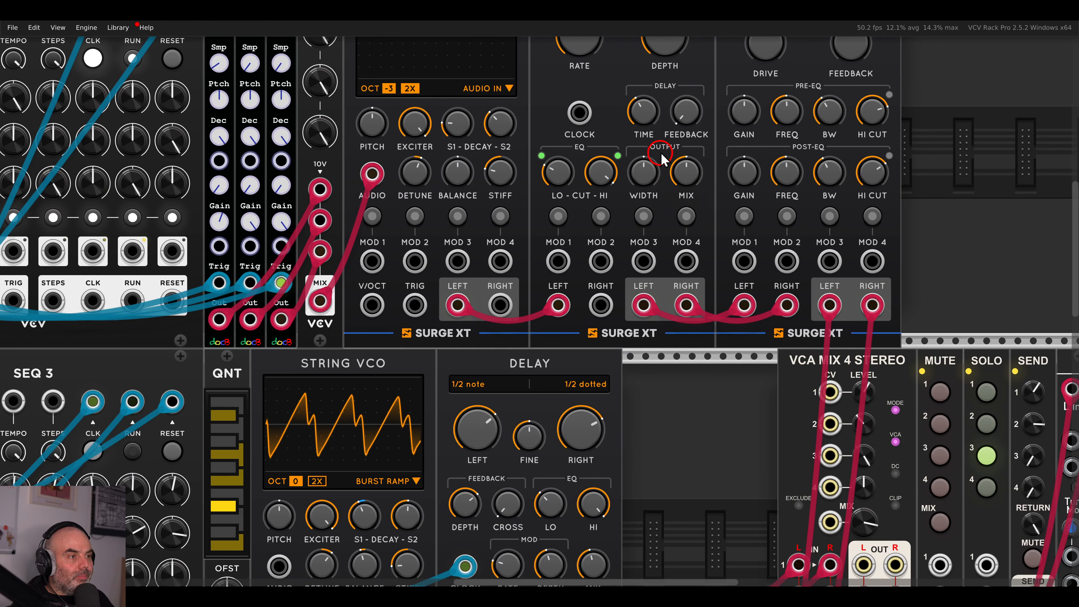
Set the Chorus depth to about 83%, feedback to about 75%, and mix to about half.
drag(674, 288, 646, 182)
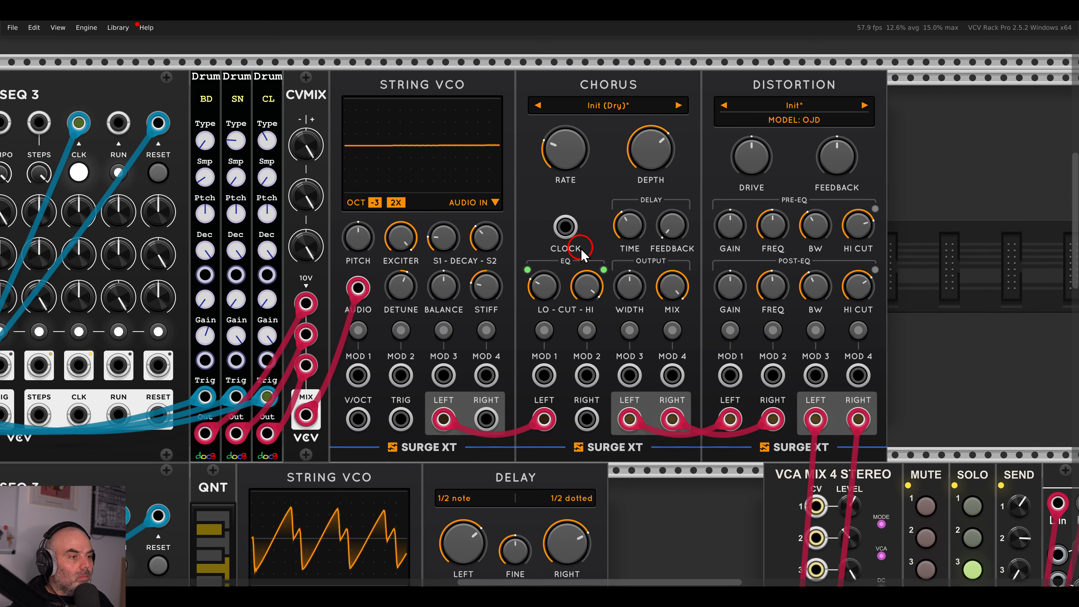
drag(640, 156, 637, 122)
drag(668, 226, 661, 110)
mouse_move(653, 141)
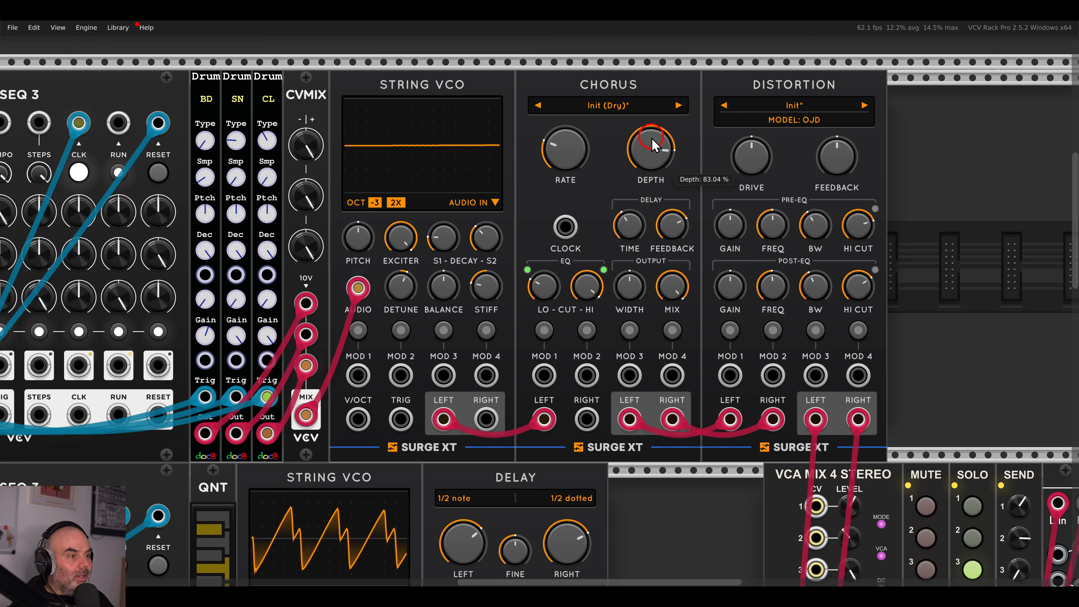
drag(707, 314, 709, 404)
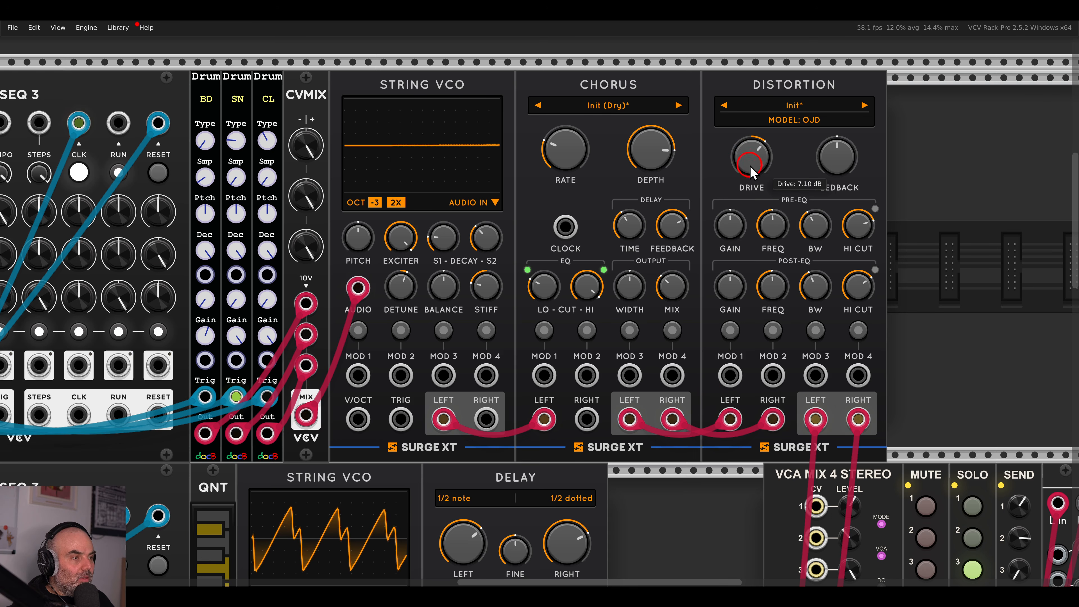
Raise the Distortion drive to about 12.19 dB.
scroll(841, 358, down, 3)
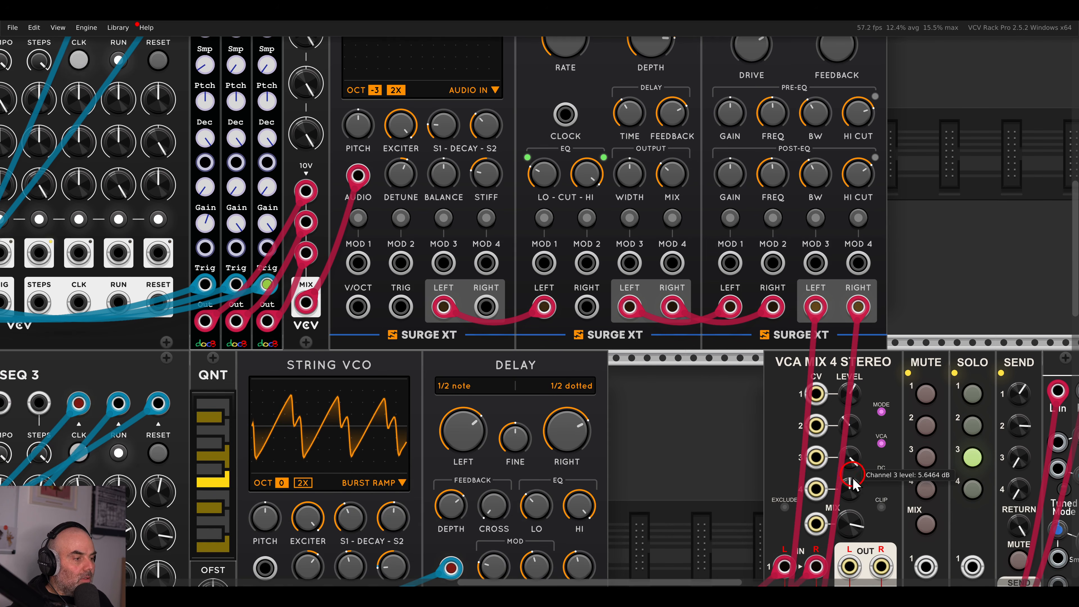
scroll(814, 212, up, 3)
drag(763, 141, 763, 122)
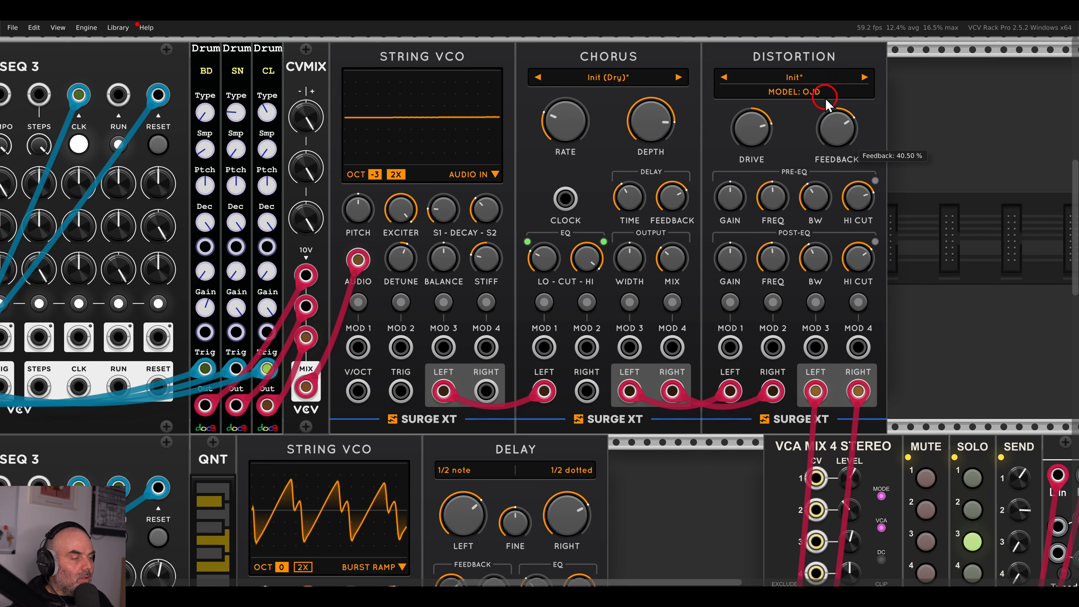
Box-select the whole top row of modules.
scroll(863, 387, down, 7)
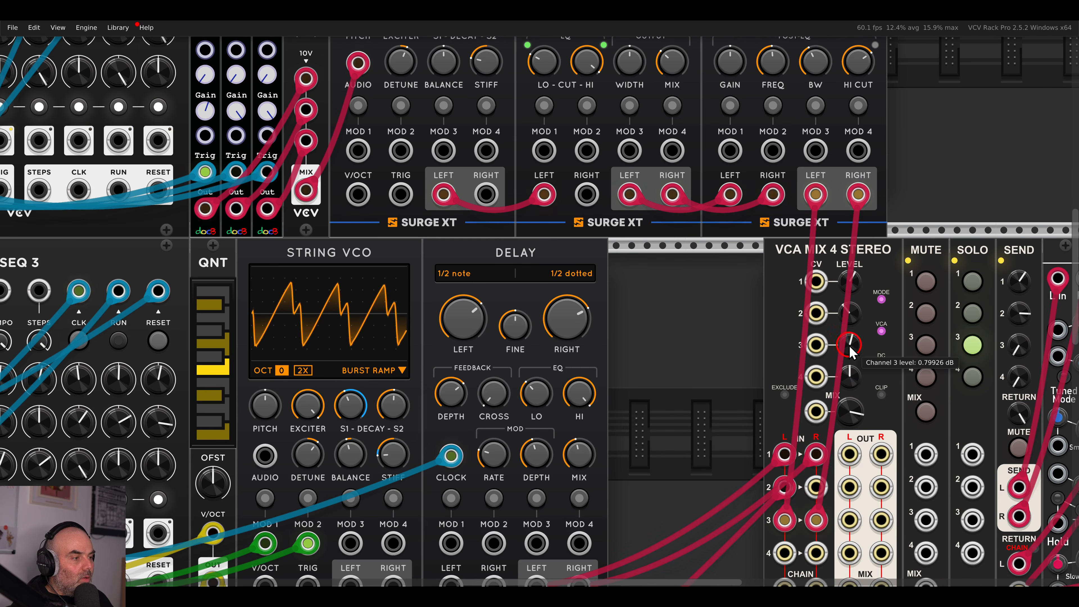
ctrl+scroll(666, 320, down, 2)
ctrl+scroll(665, 314, down, 2)
drag(680, 339, 799, 295)
drag(921, 172, 401, 144)
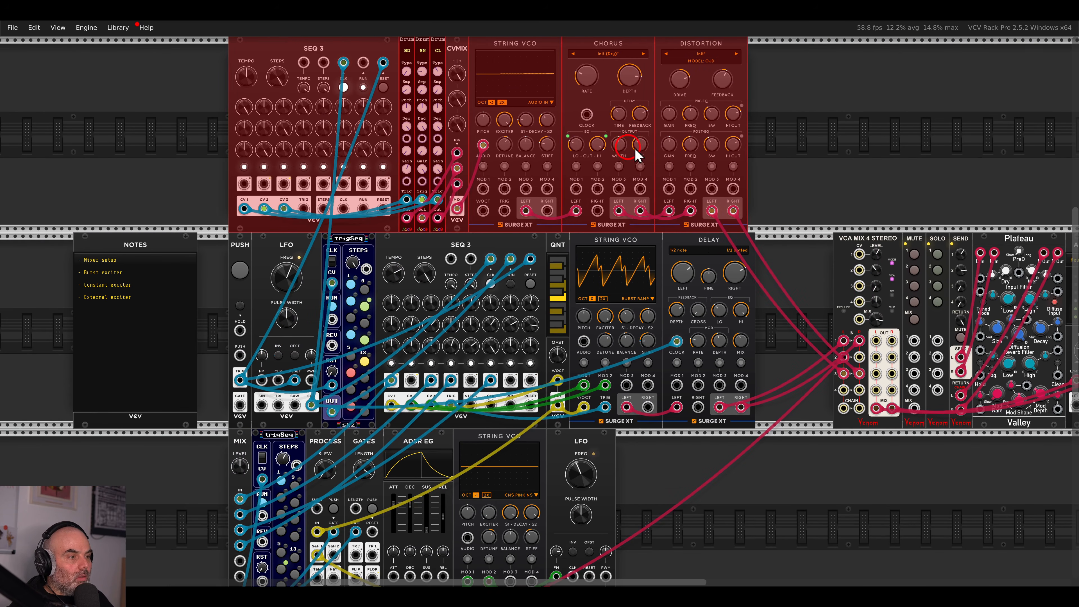
Clear the selection, bring the top String VCO into view and set its OCT to -2.
click(905, 242)
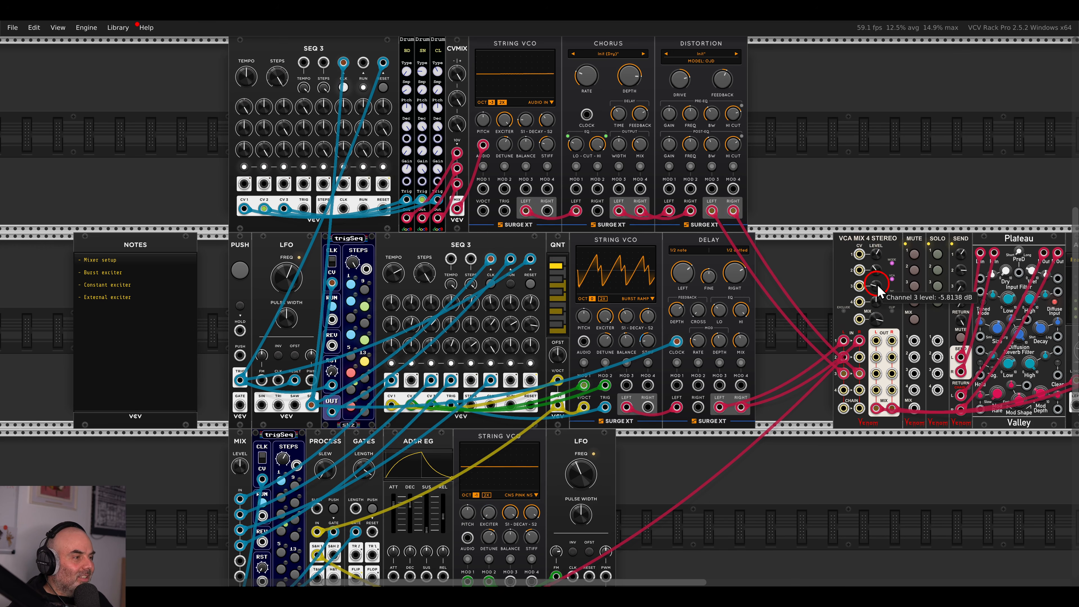
drag(791, 181, 920, 274)
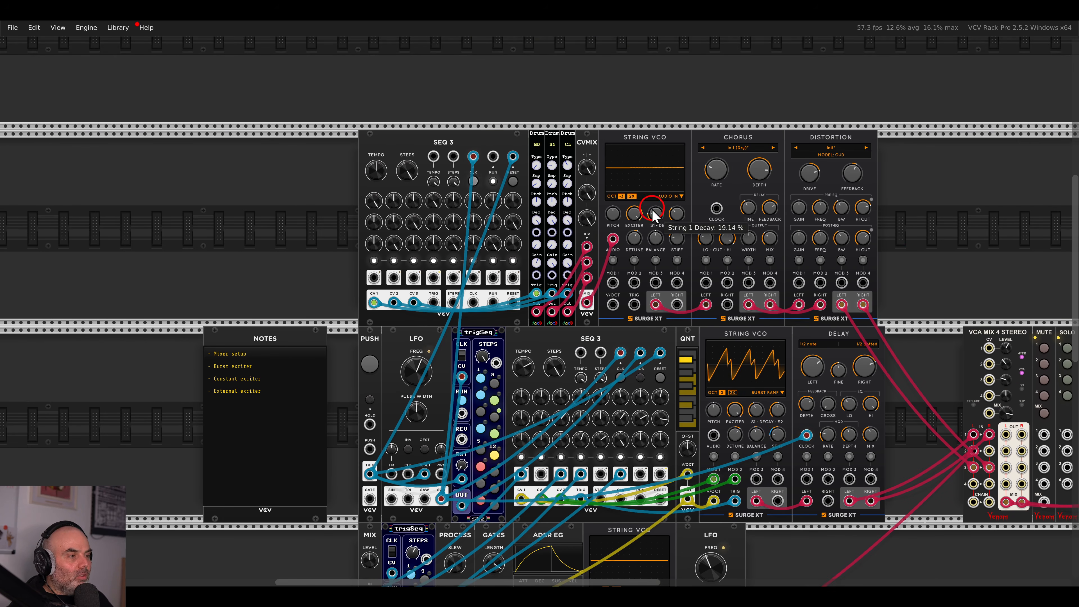
scroll(633, 210, up, 5)
drag(638, 216, 582, 225)
drag(566, 176, 570, 149)
scroll(627, 193, down, 3)
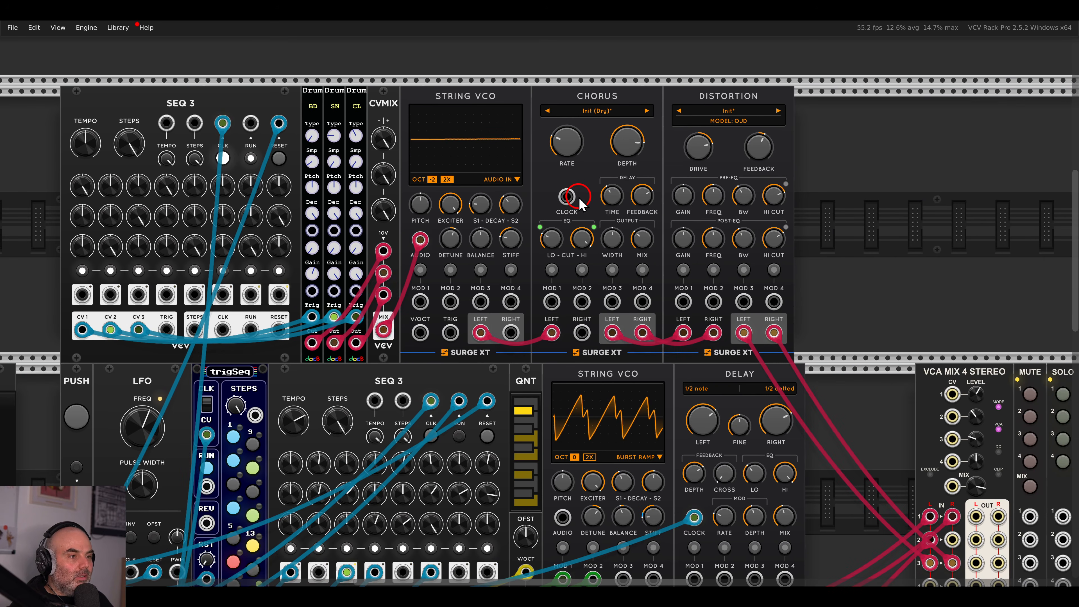
Lower the String VCO stiffness and shift String VCO, Chorus and Distortion to the right.
mouse_move(518, 244)
drag(517, 255, 518, 265)
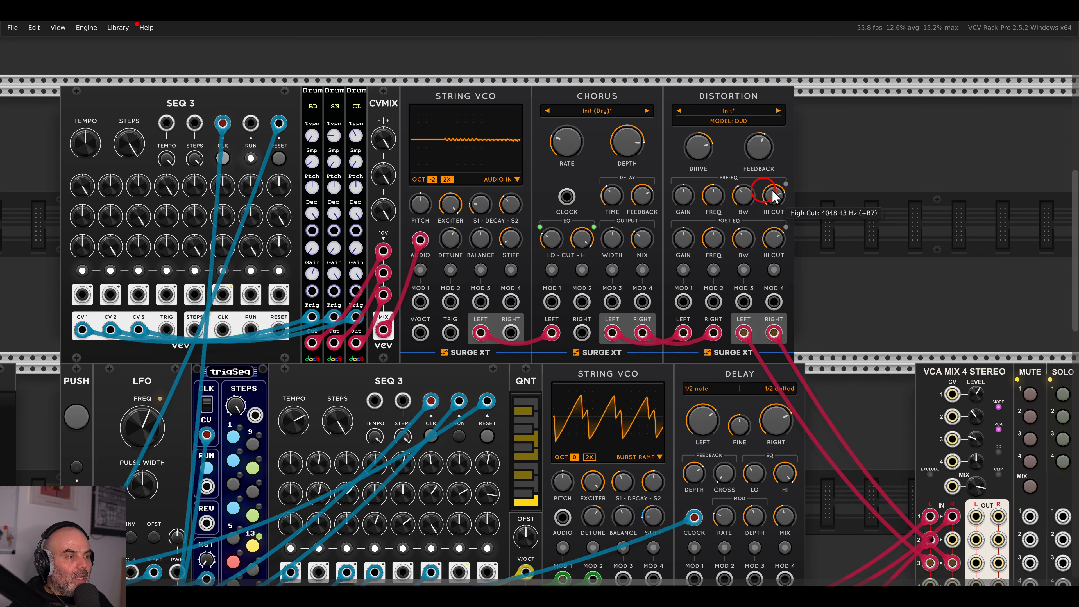
drag(845, 177, 505, 154)
drag(508, 154, 620, 153)
click(483, 153)
Add a Walk module next to CVMIX and slide the three Surge modules further right.
right_click(484, 152)
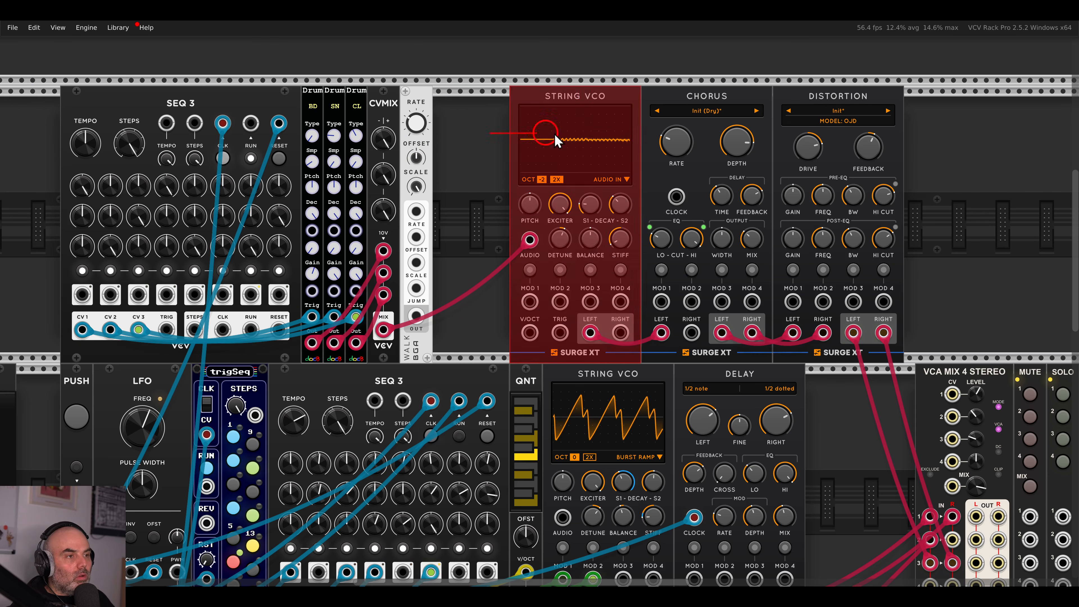
drag(498, 134, 901, 132)
drag(688, 112, 862, 113)
Place a VCV Scope beside Walk and cable Walk's OUT into Scope IN 1.
click(558, 169)
right_click(559, 169)
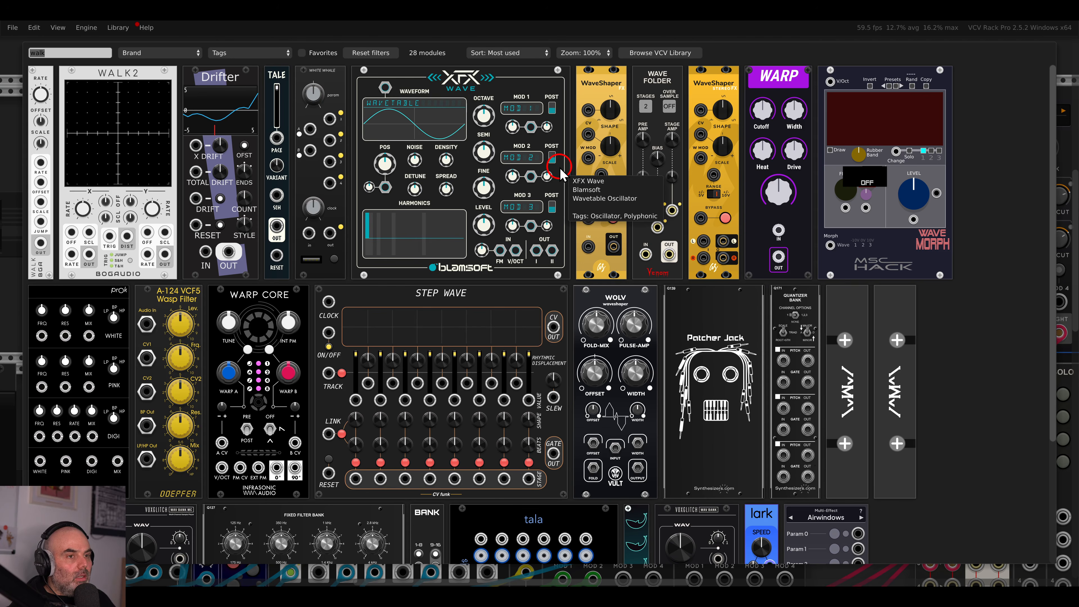
drag(199, 119, 445, 203)
drag(417, 316, 463, 333)
drag(451, 328, 416, 316)
click(564, 211)
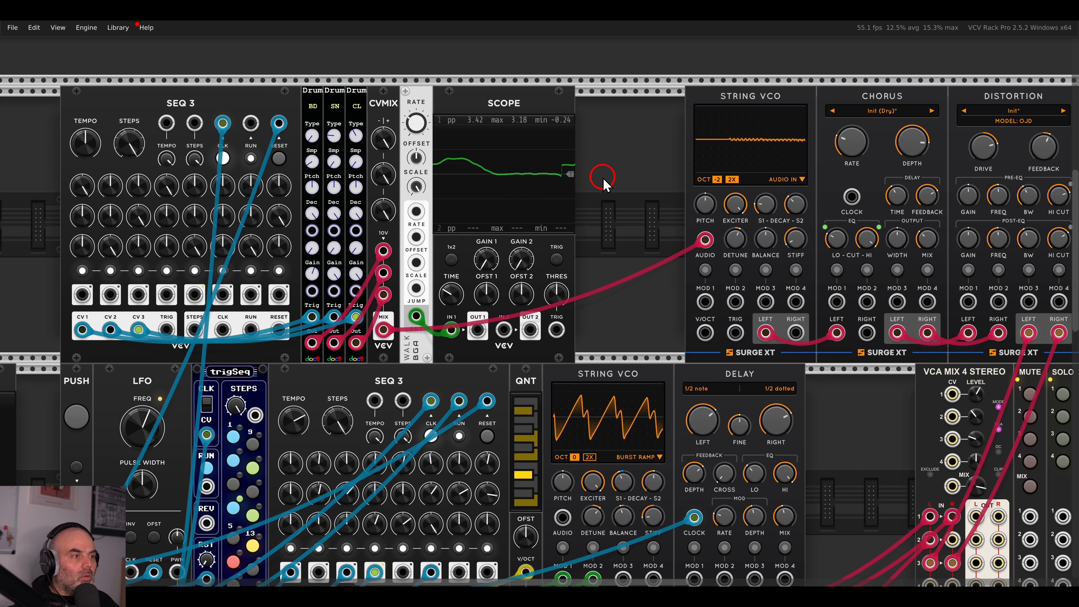
drag(638, 145, 615, 187)
right_click(613, 185)
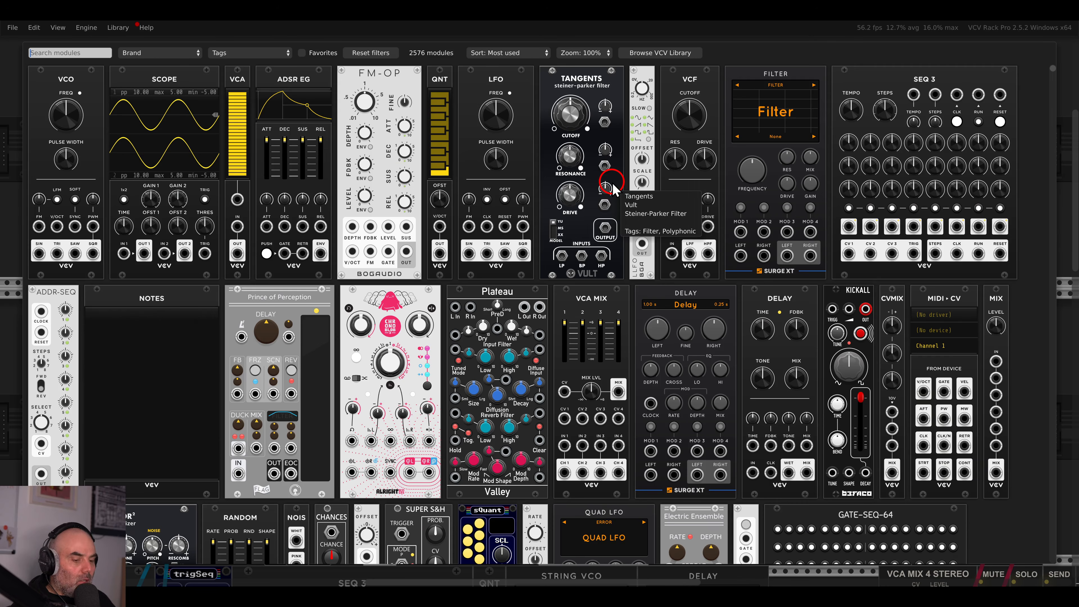
text(quad)
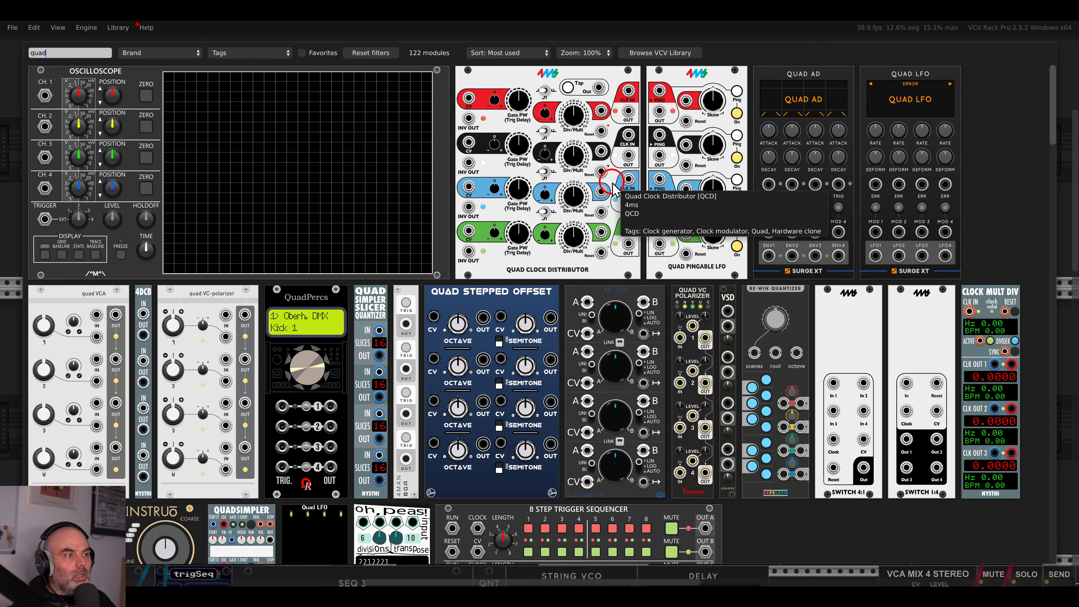
click(888, 136)
click(618, 122)
key(Delete)
right_click(619, 157)
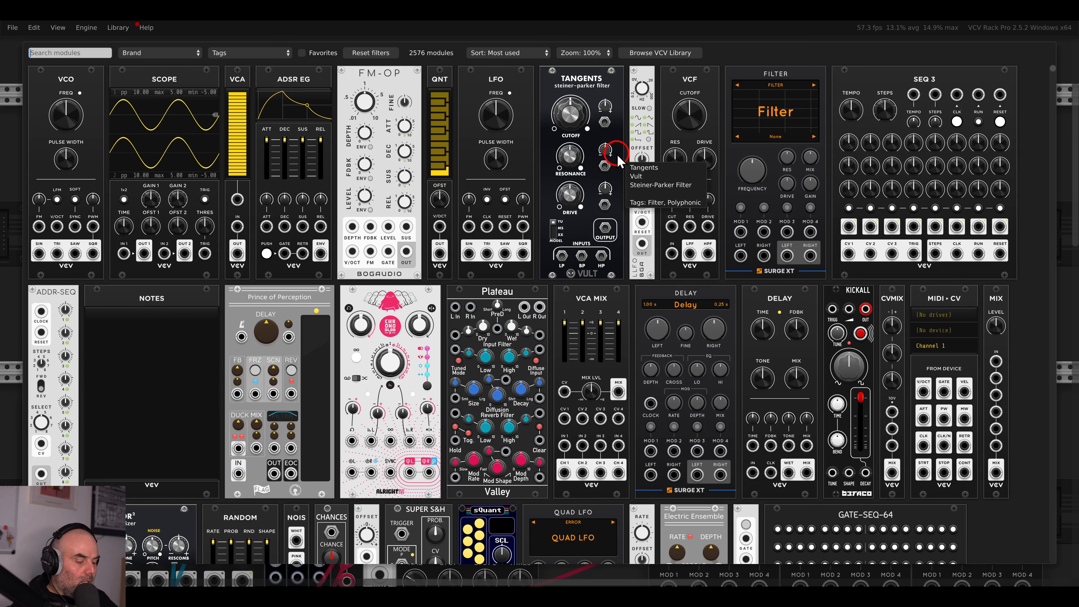
text(s)
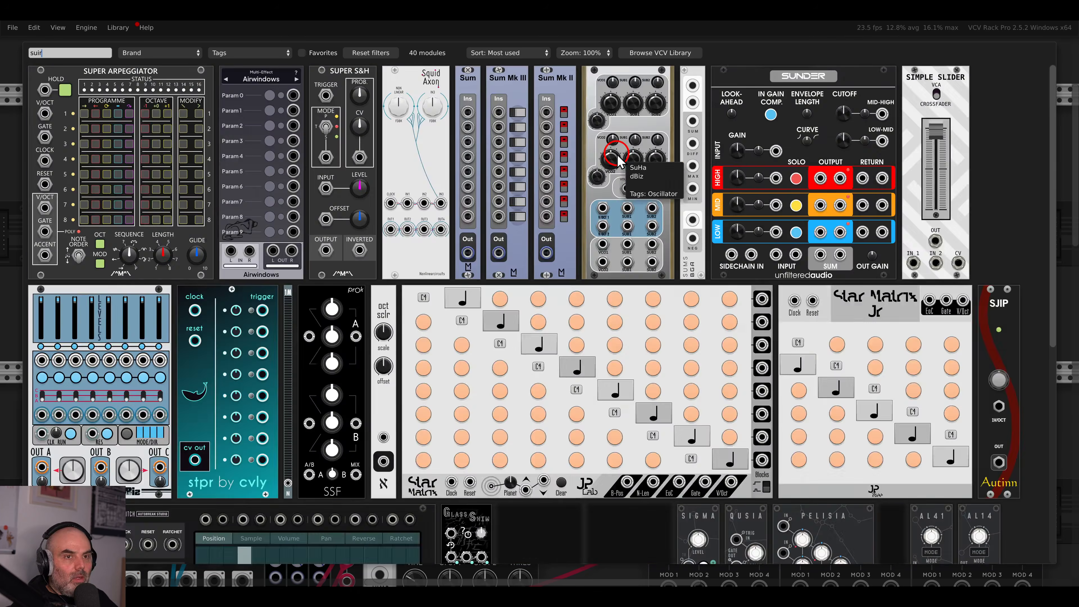
text(urge)
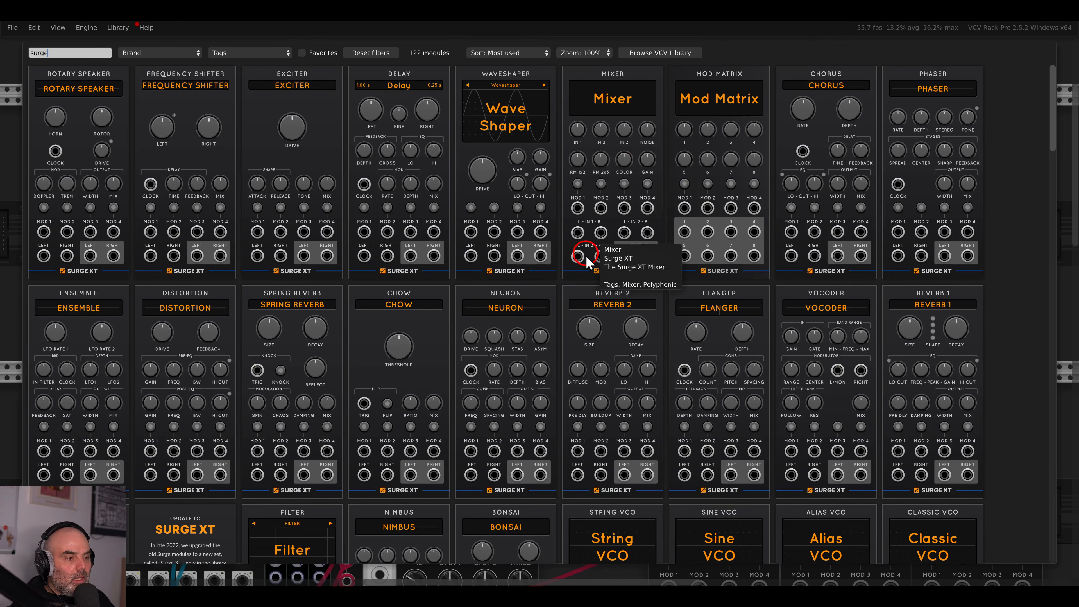
scroll(582, 255, down, 10)
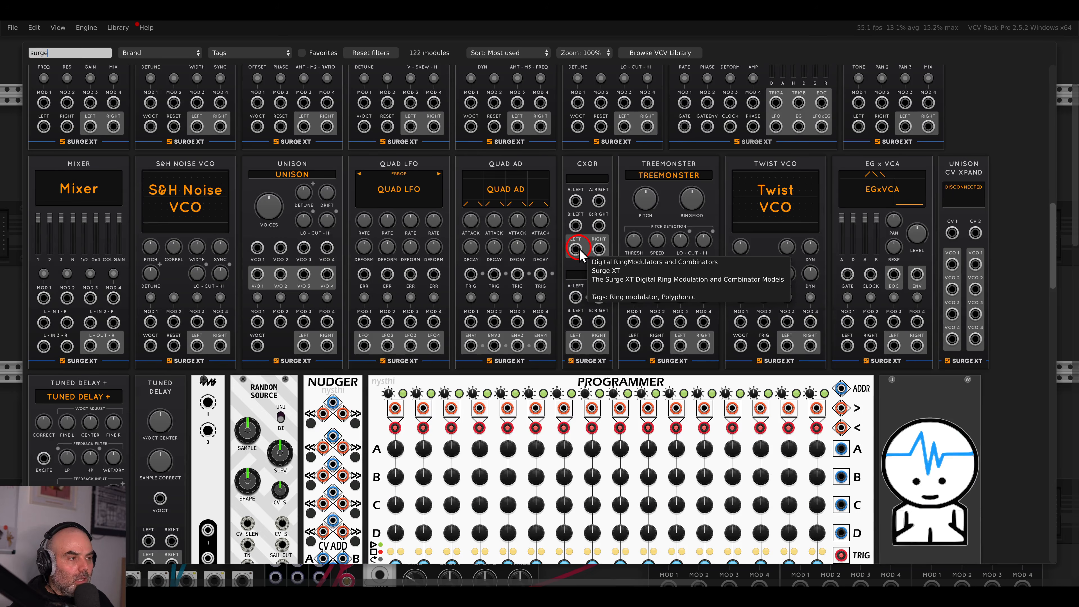
scroll(580, 251, up, 5)
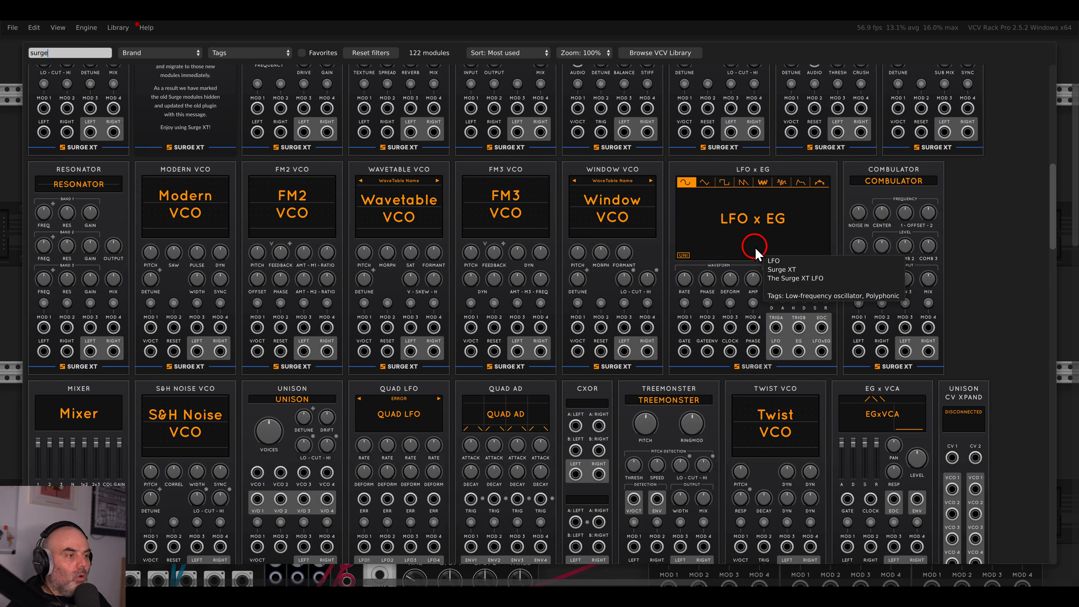
key(Escape)
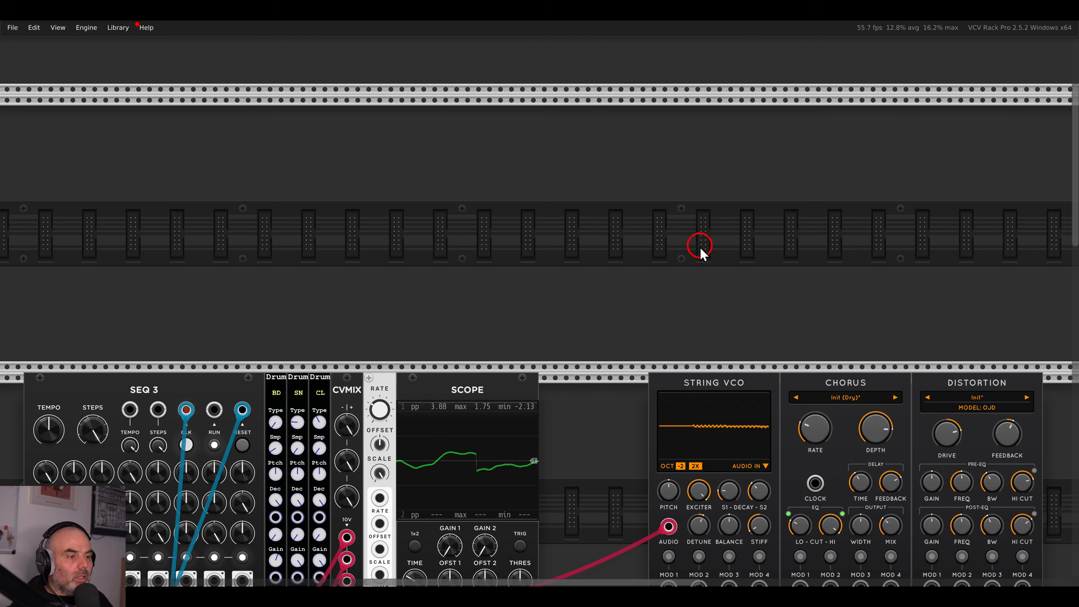
Patch Scope OUT 1 into String VCO MOD 1, stiffness about -54%, MOD 1 depth +14.
scroll(679, 255, down, 6)
scroll(616, 272, right, 2)
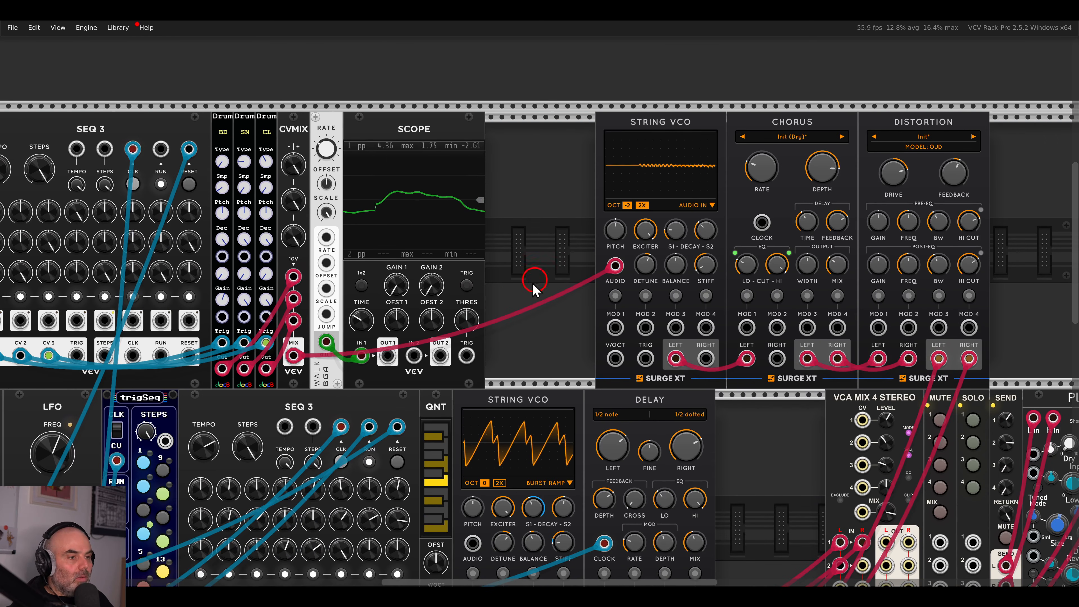
drag(388, 356, 615, 327)
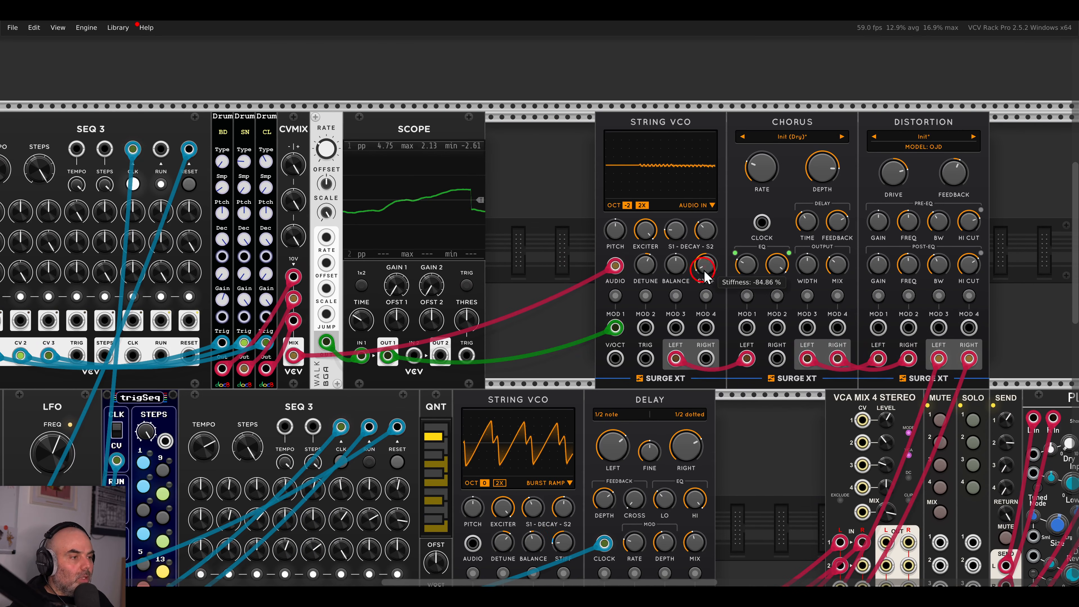
mouse_move(709, 276)
mouse_down()
mouse_move(713, 248)
mouse_move(711, 273)
mouse_up()
click(615, 295)
click(615, 295)
click(616, 295)
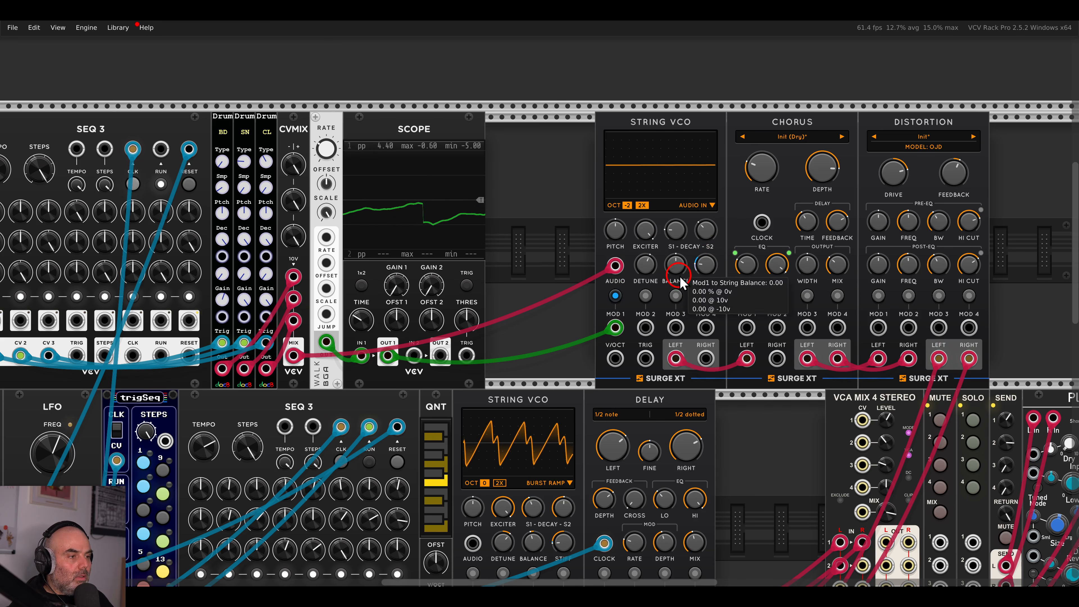
click(616, 295)
Shift String VCO, Chorus and Distortion left so they abut the Scope.
drag(597, 204, 732, 211)
click(928, 248)
scroll(762, 241, down, 5)
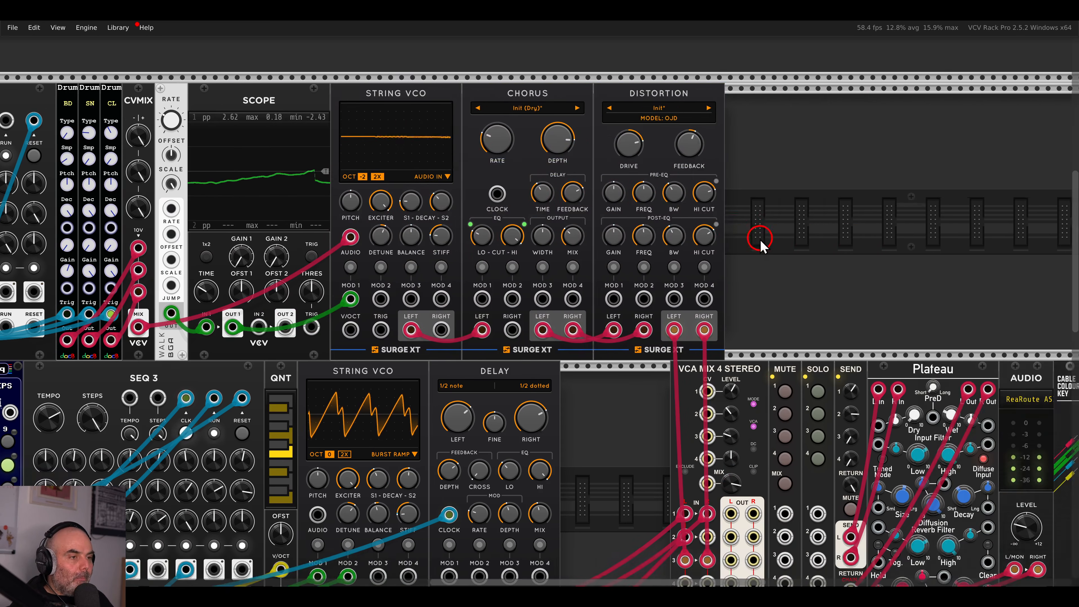
Raise the SEND module's Send 3 level to about 0.35 and review the whole patch.
drag(817, 382, 820, 334)
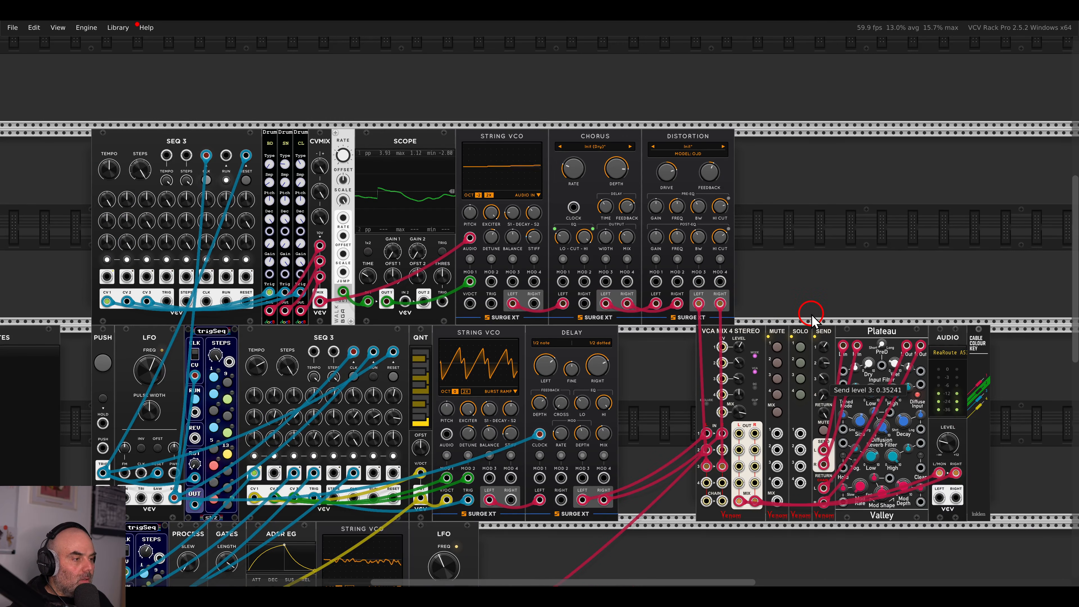
scroll(803, 311, down, 2)
drag(794, 315, 823, 219)
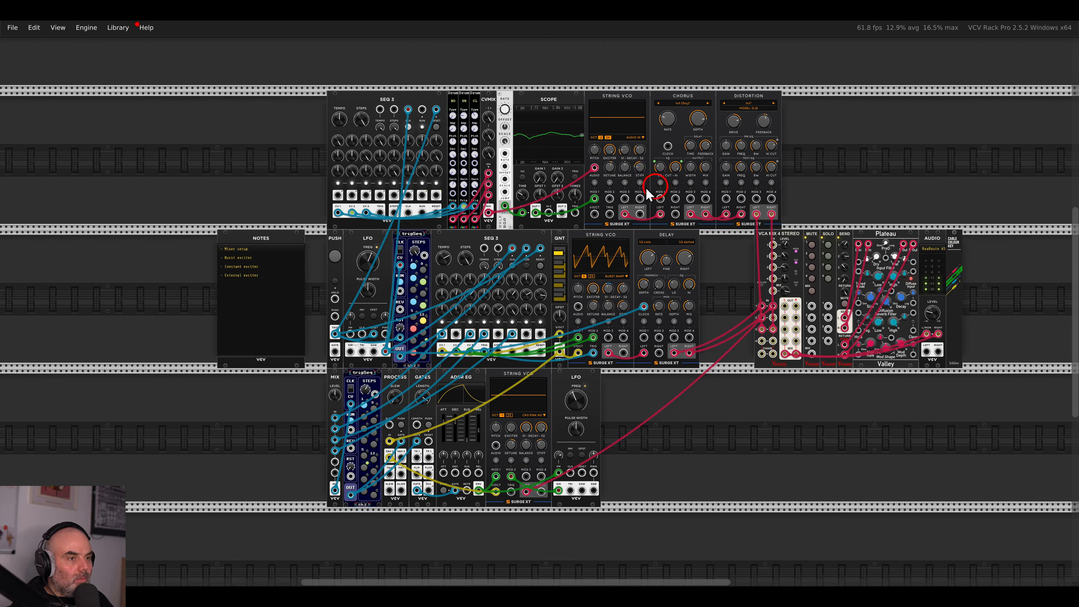
scroll(445, 194, up, 3)
drag(487, 134, 499, 220)
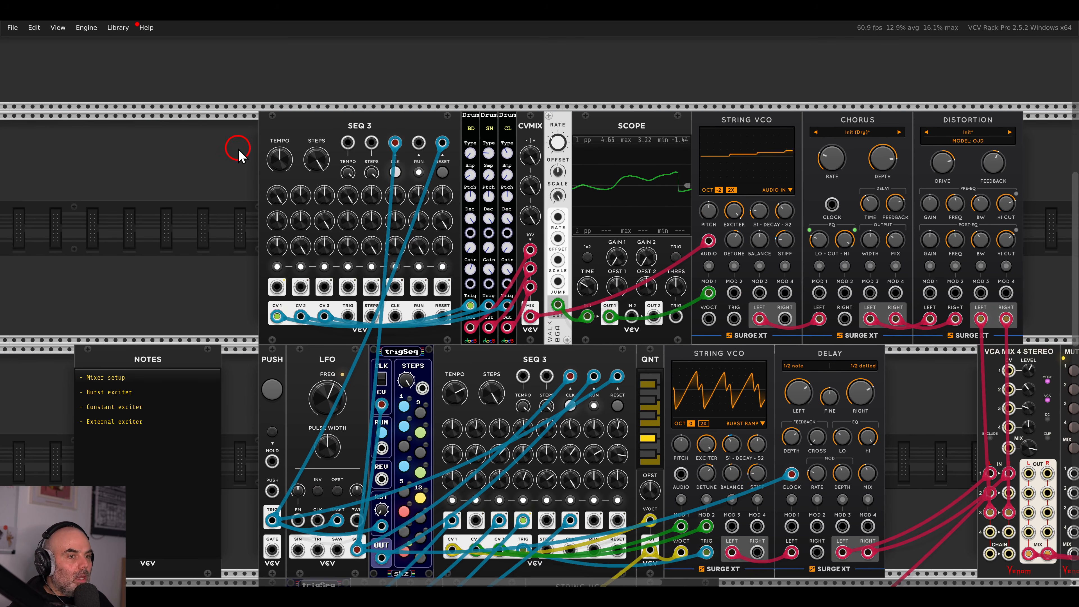
Move the seven modules from SEQ 3 to Scope left and drop a stepSeq into the gap.
drag(234, 148, 619, 136)
drag(619, 137, 448, 137)
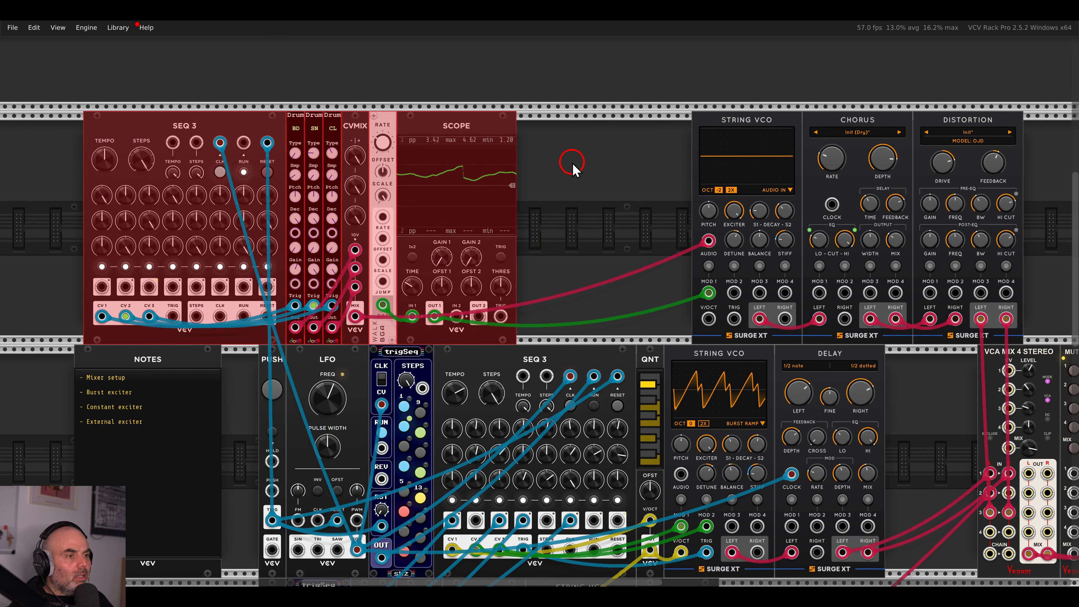
click(572, 162)
right_click(573, 163)
key(BackSpace)
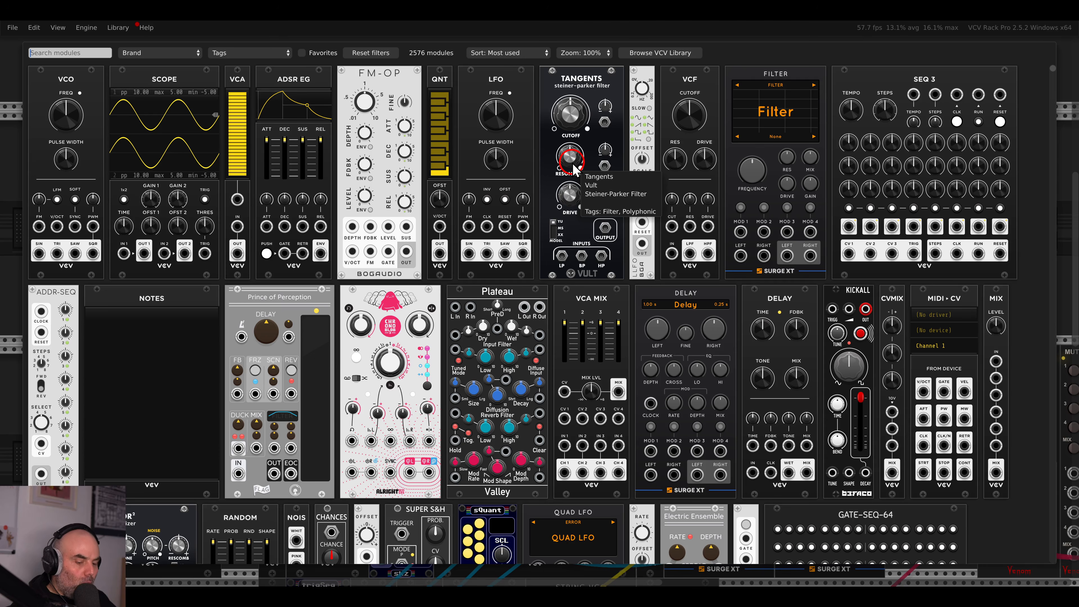
text(step)
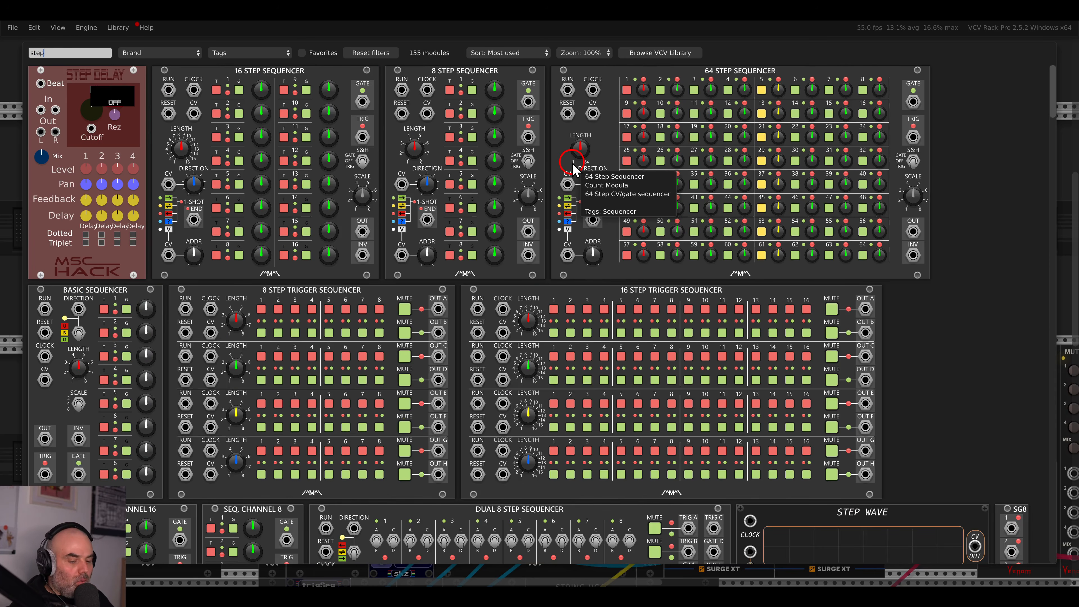
text(se)
drag(56, 114, 608, 165)
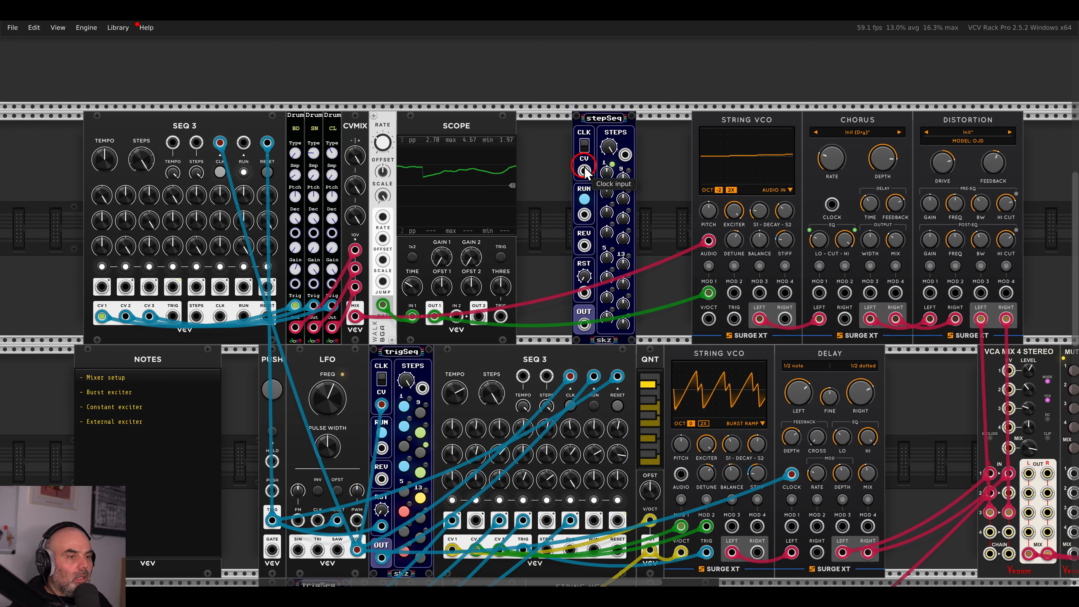
Cable stepSeq's CV from SEQ 3 and its reset from the PUSH trigger, then slide it against the Scope.
drag(585, 171, 102, 287)
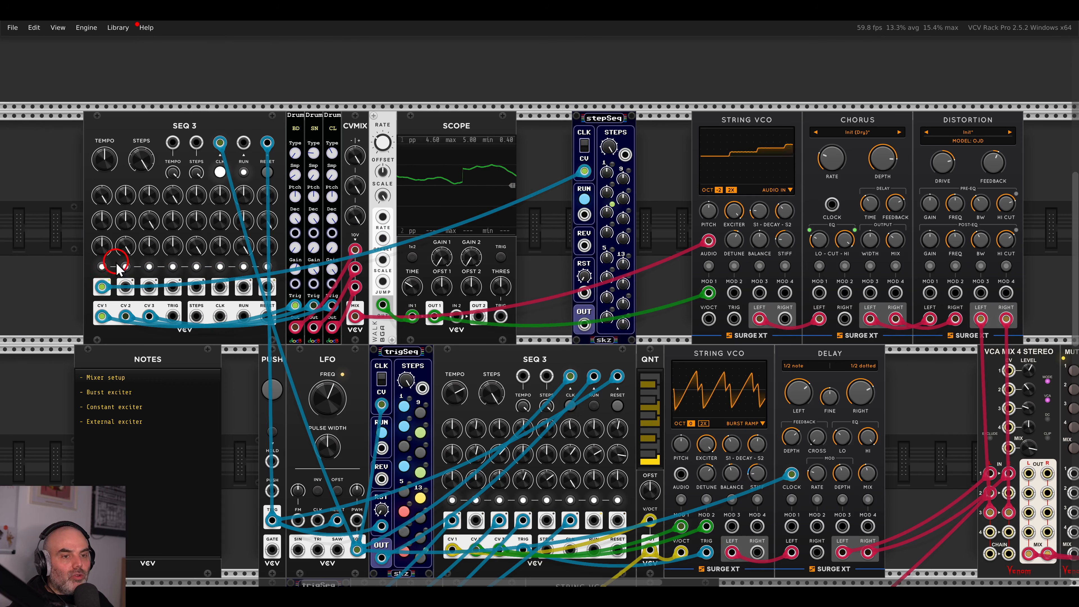
drag(584, 292, 272, 519)
scroll(607, 241, up, 3)
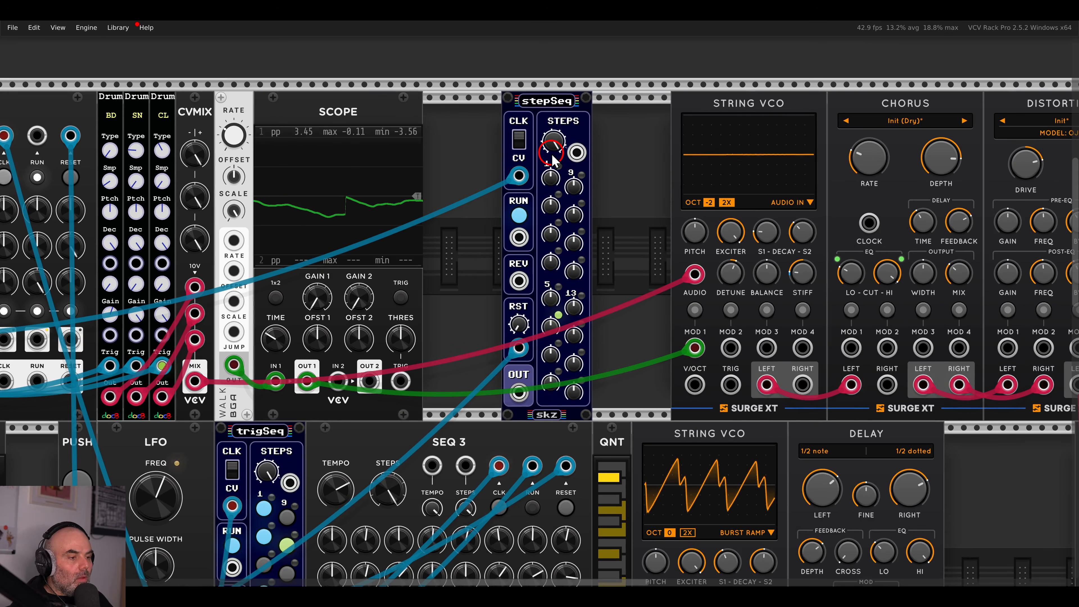
drag(564, 115, 486, 119)
Duplicate QNT beside stepSeq, remove F and one more note, and patch stepSeq→QNT→String VCO V/OCT.
key(ctrl+d)
drag(961, 443, 569, 237)
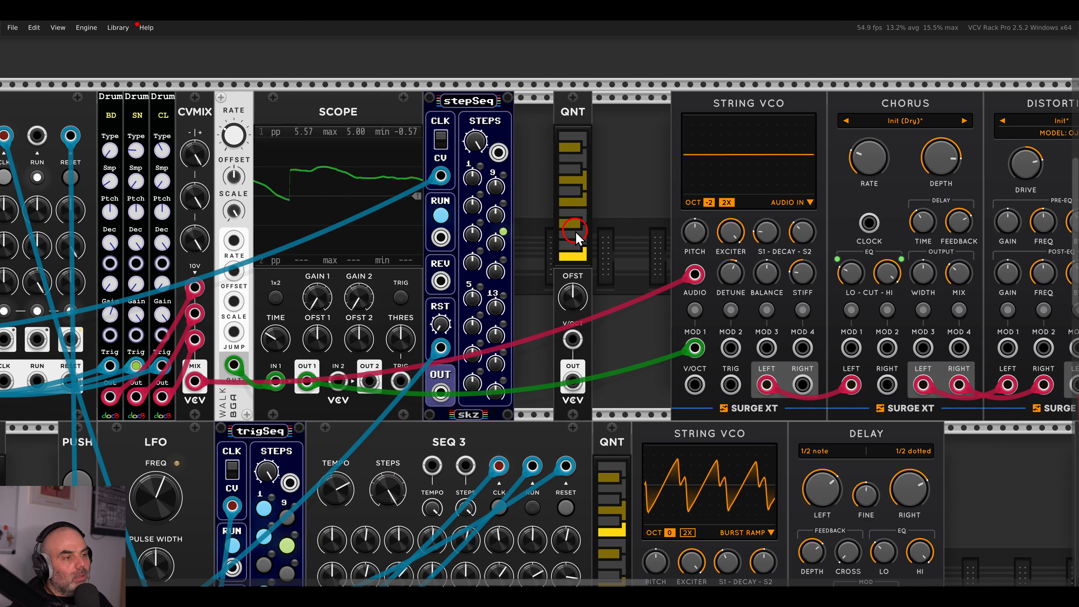
click(582, 203)
click(580, 151)
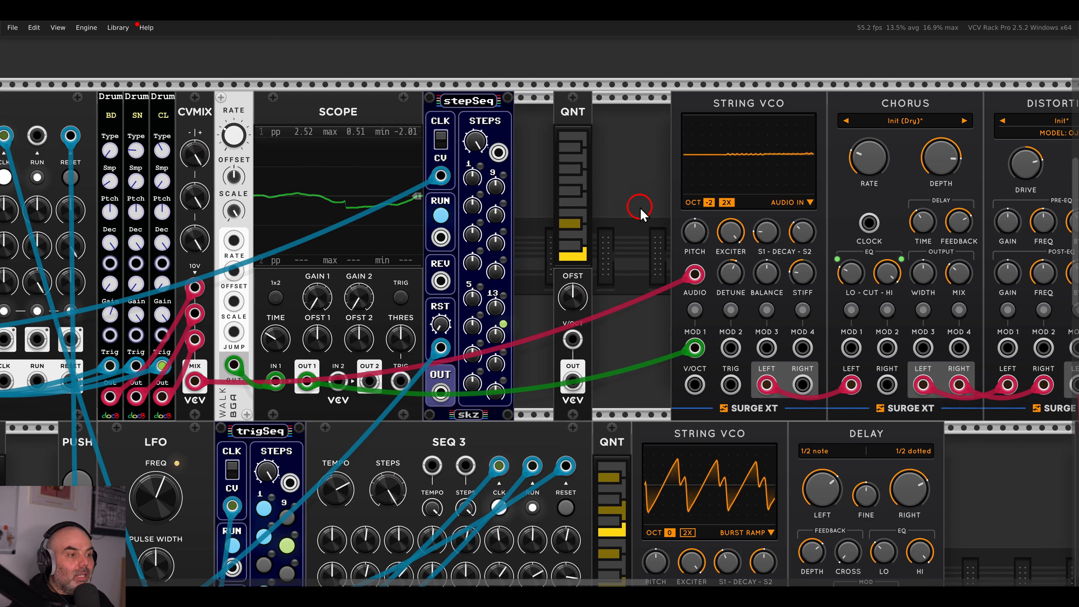
drag(441, 391, 572, 339)
drag(573, 382, 695, 385)
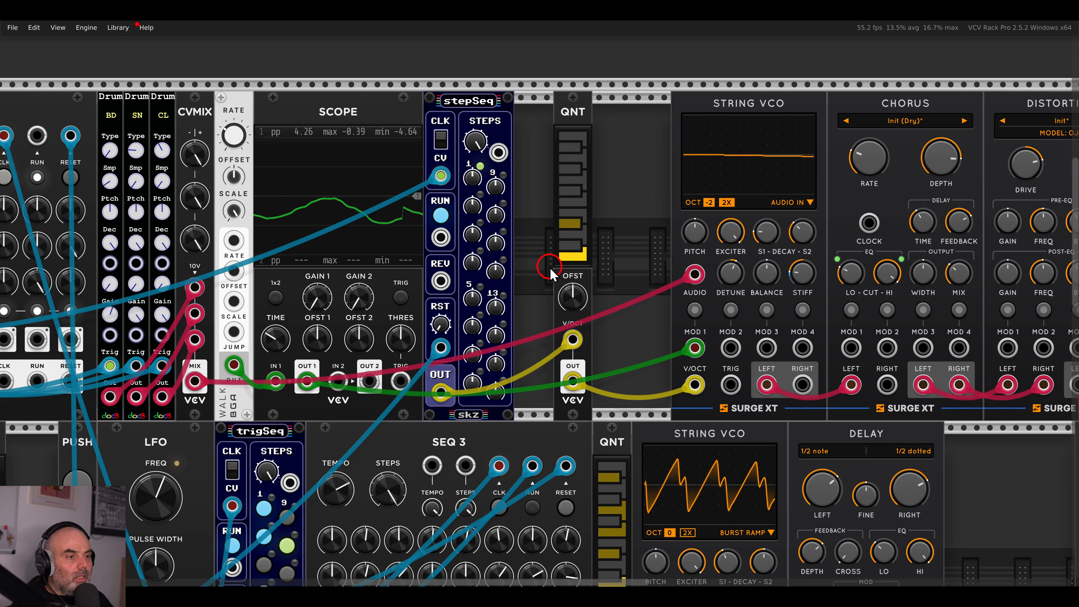
drag(550, 274, 641, 272)
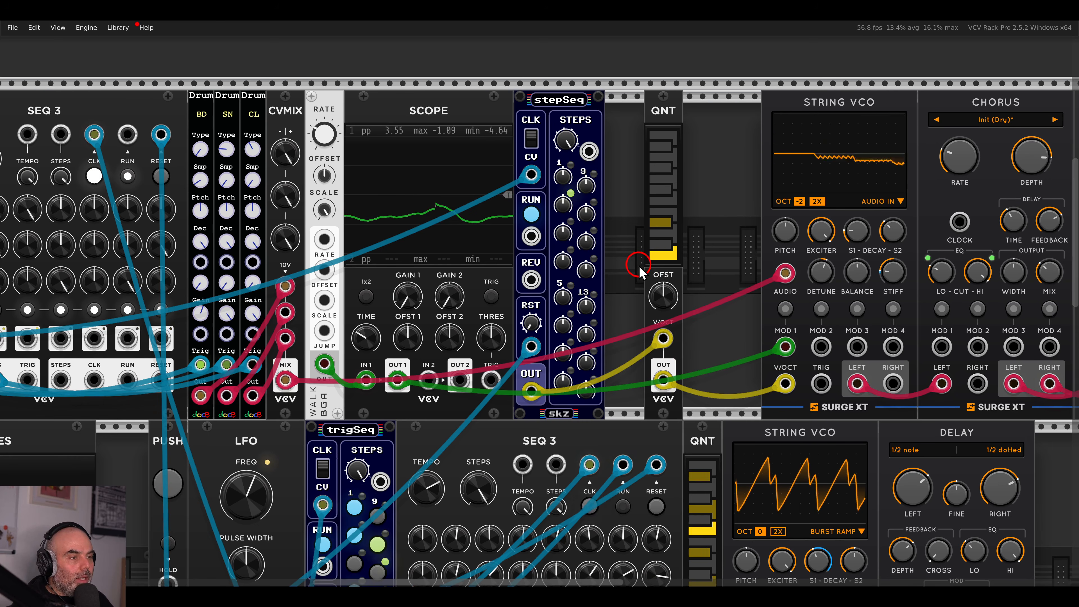
Give stepSeq steps 4–8 new values, step 7 at -1.08, and shorten it to about 8 steps.
click(569, 261)
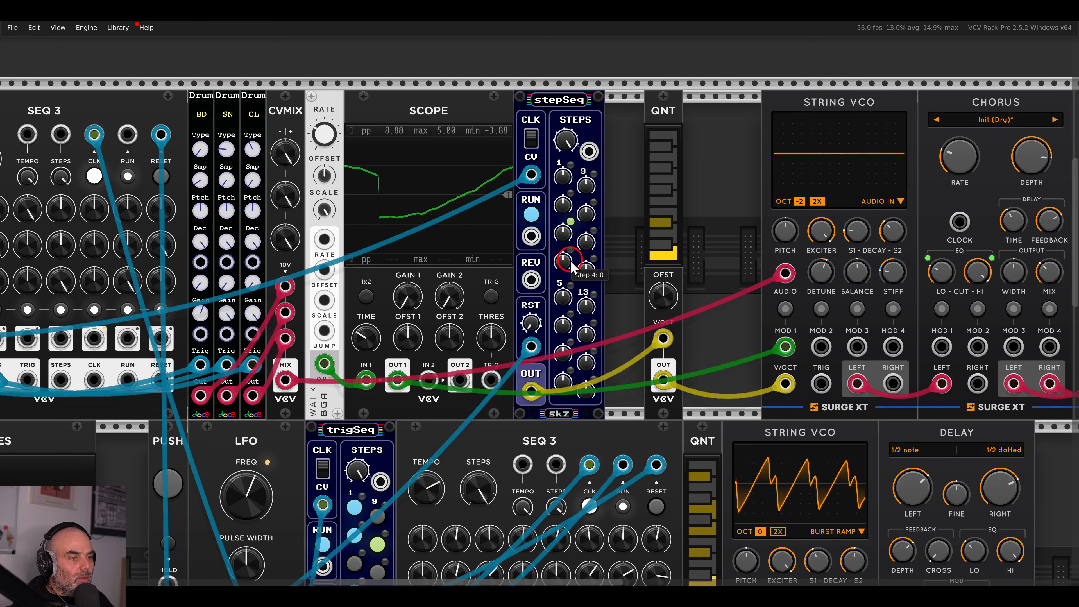
click(565, 301)
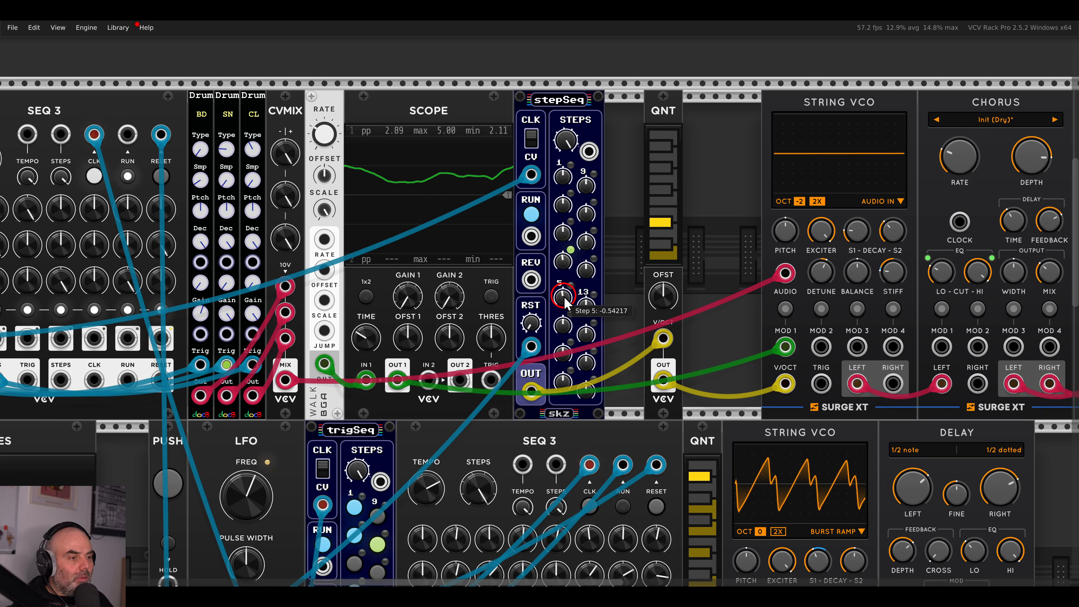
click(565, 335)
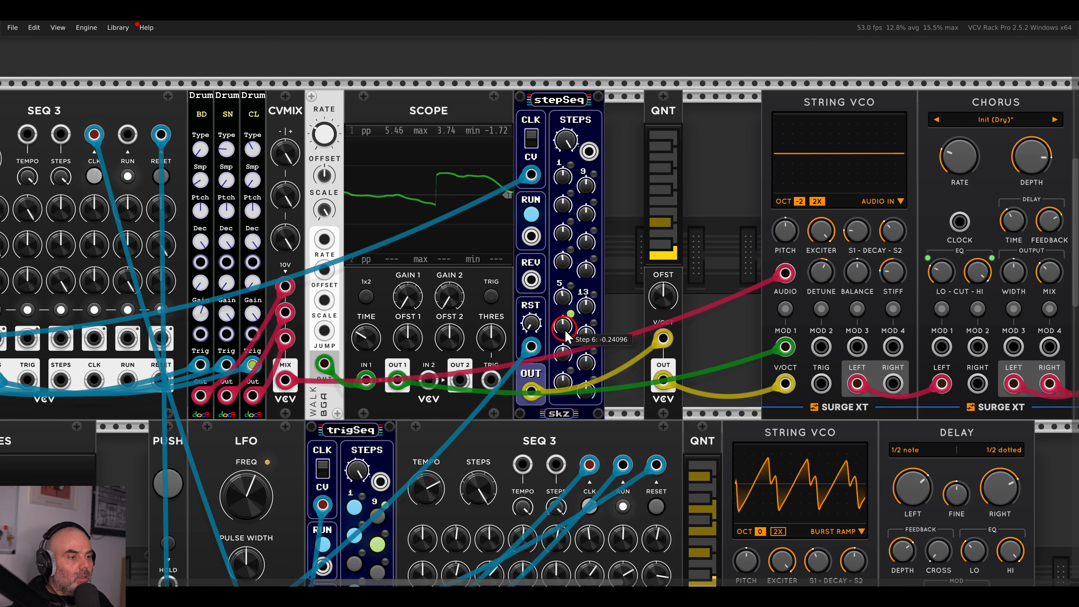
click(564, 355)
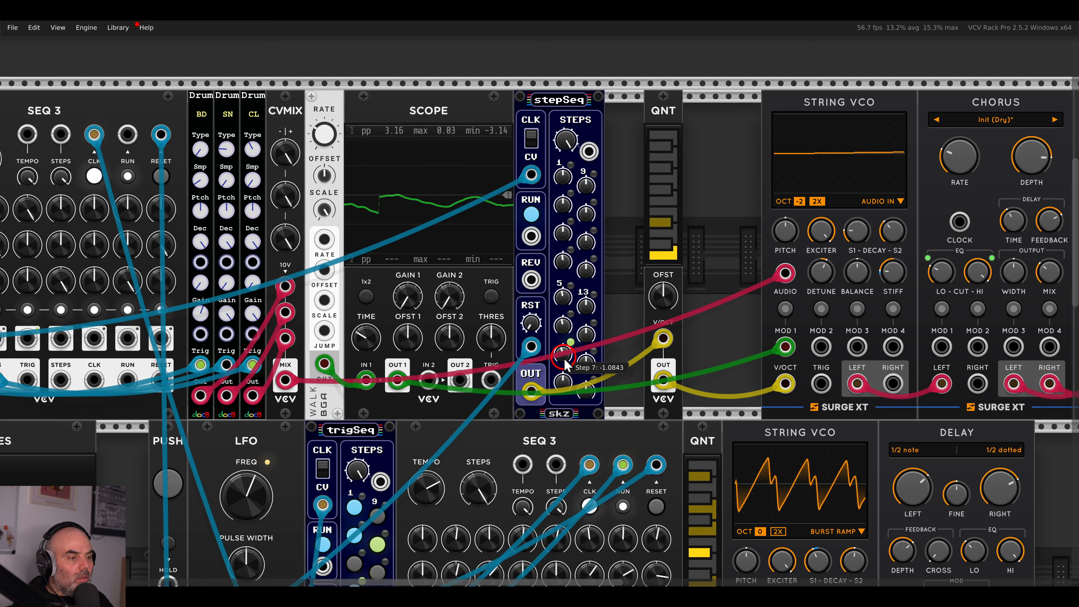
drag(564, 380, 564, 386)
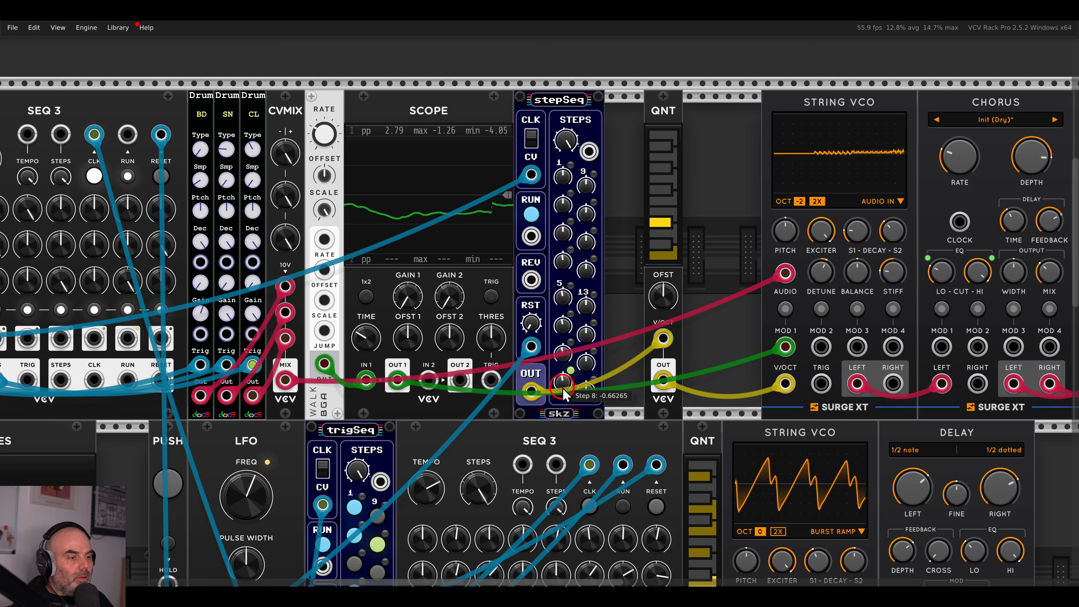
click(565, 269)
drag(565, 143, 577, 252)
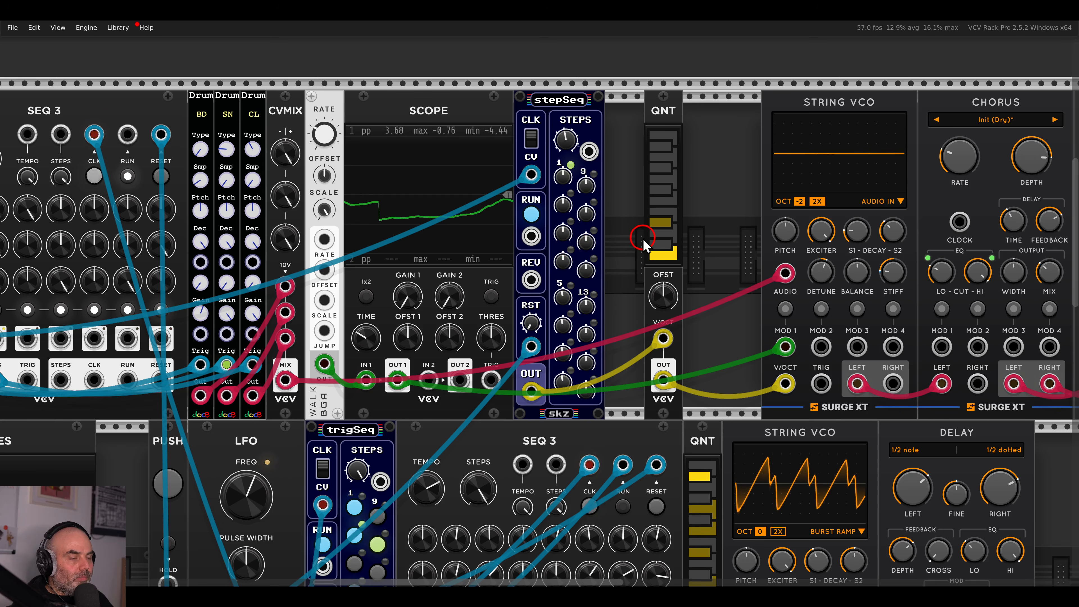
Move QNT beside String VCO and shift SEQ 3 through stepSeq right to close the gap.
scroll(608, 247, down, 3)
scroll(684, 199, up, 1)
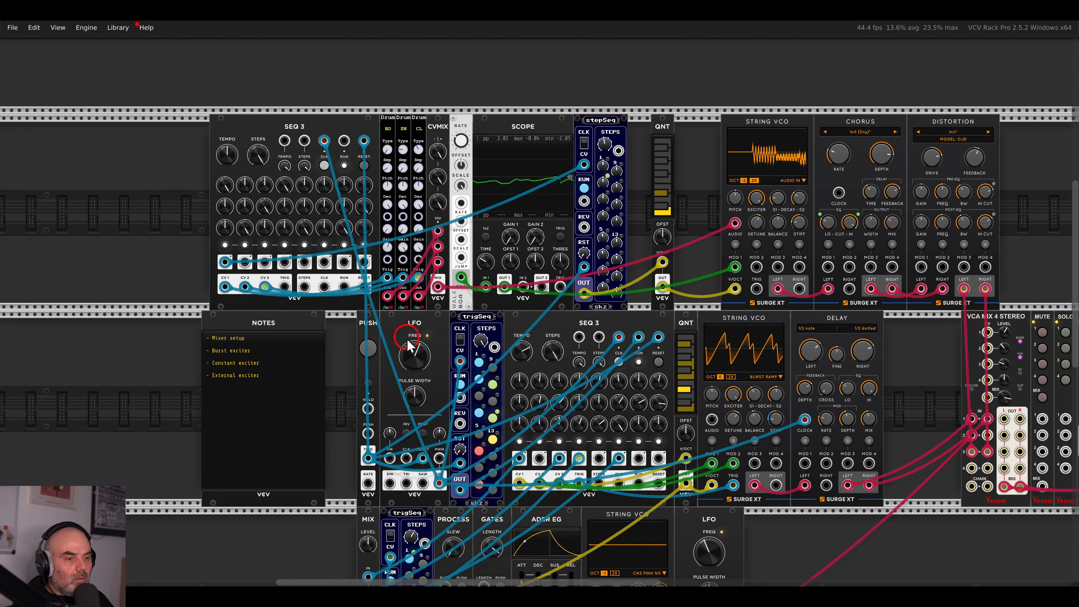
scroll(684, 200, up, 4)
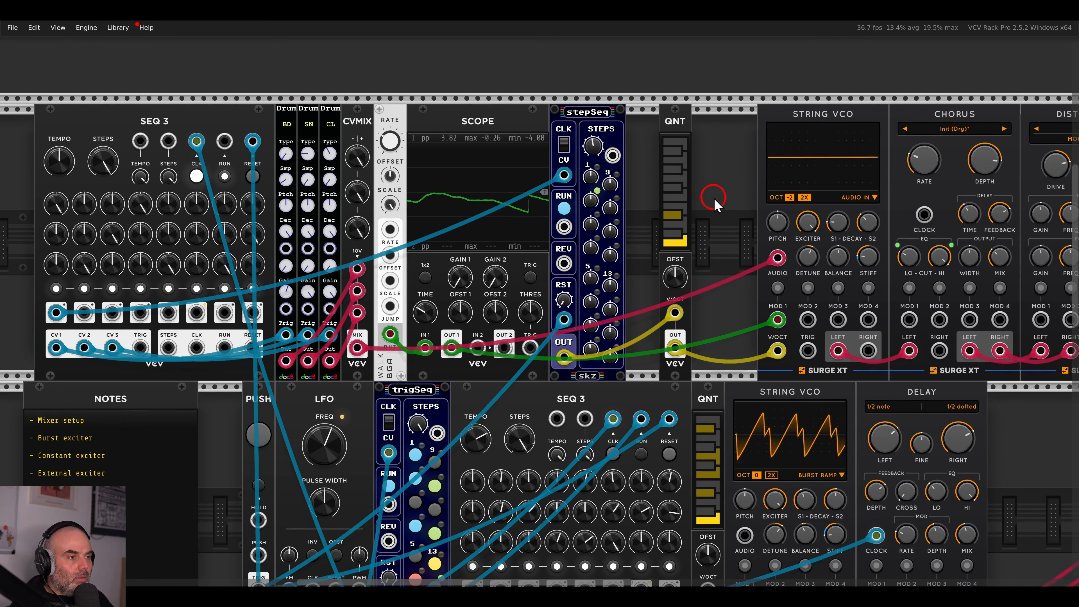
drag(681, 122, 747, 124)
drag(662, 152, 241, 134)
drag(241, 128, 339, 127)
click(510, 79)
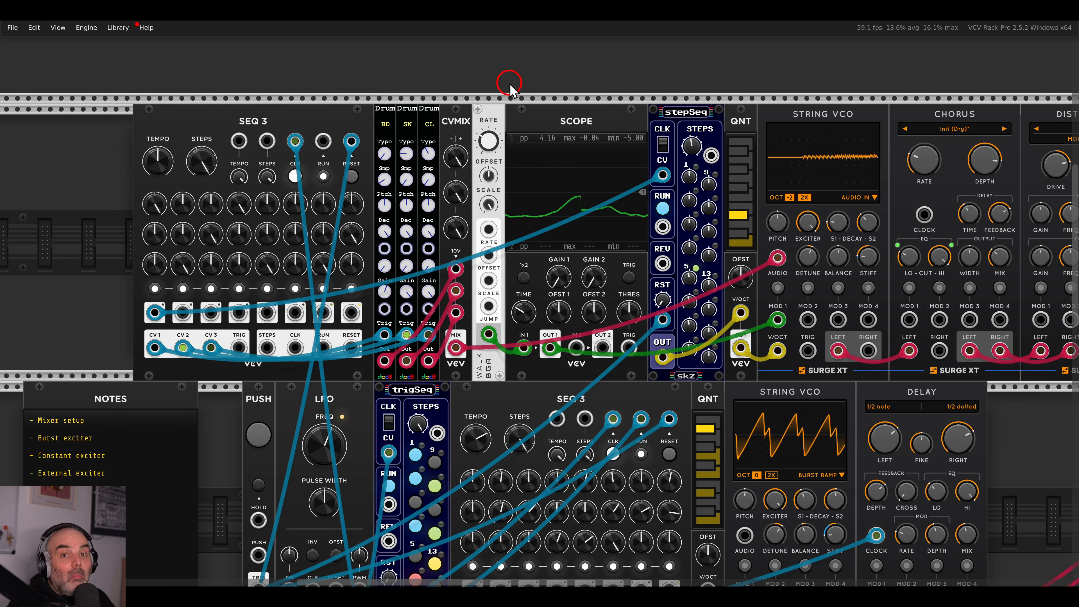
Shift the whole top row from SEQ 3 to Distortion right as one block.
scroll(561, 125, down, 3)
drag(949, 179, 425, 163)
drag(391, 128, 456, 130)
click(477, 83)
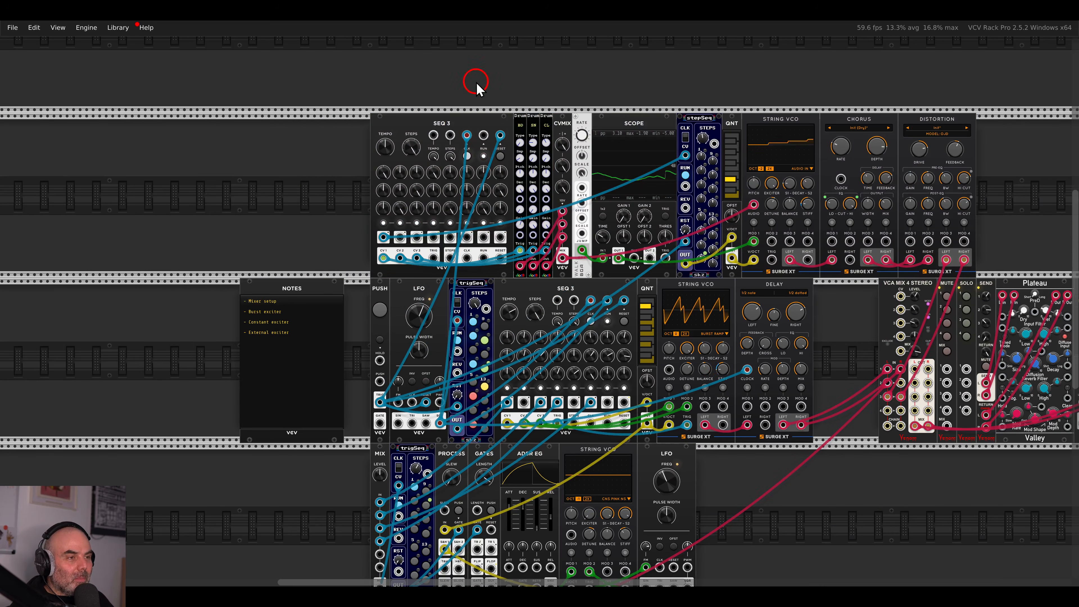
scroll(631, 131, down, 3)
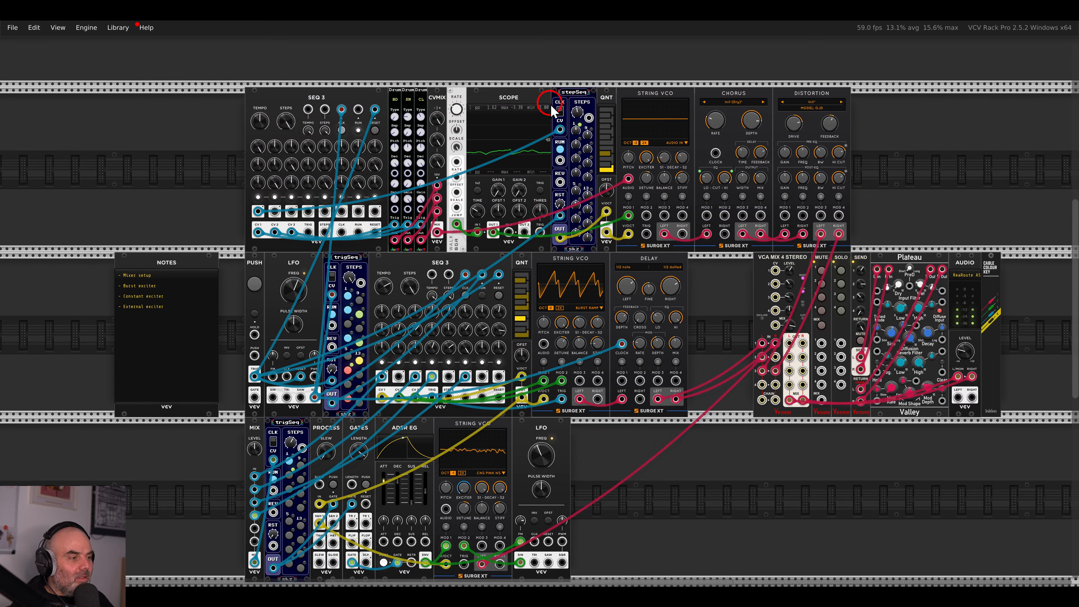
drag(831, 169, 806, 165)
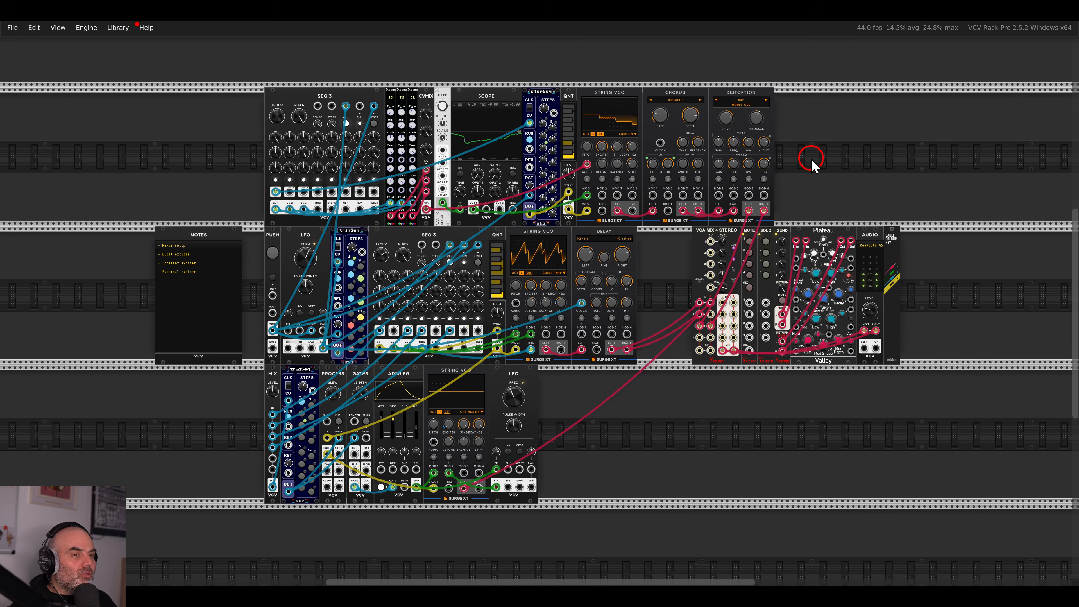